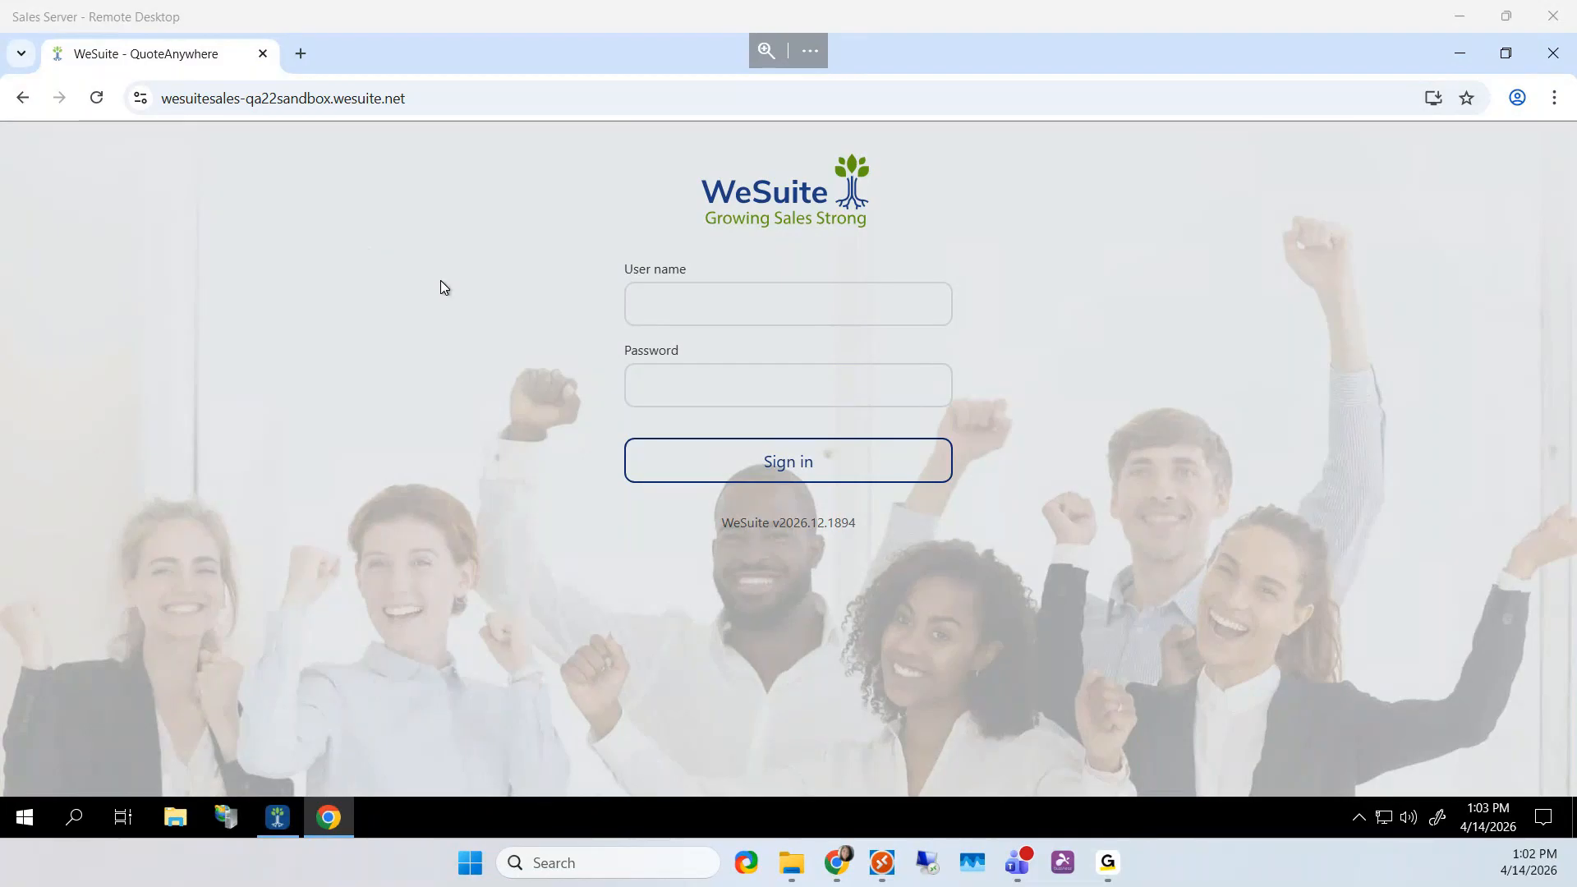
Sign in with the account's user name and password
{"action": "left_click", "coordinate": [686, 306]}
{"action": "type", "text": "jappleseed"}
{"action": "key", "text": "Tab"}
{"action": "type", "text": "•••••"}
{"action": "key", "text": "Return"}
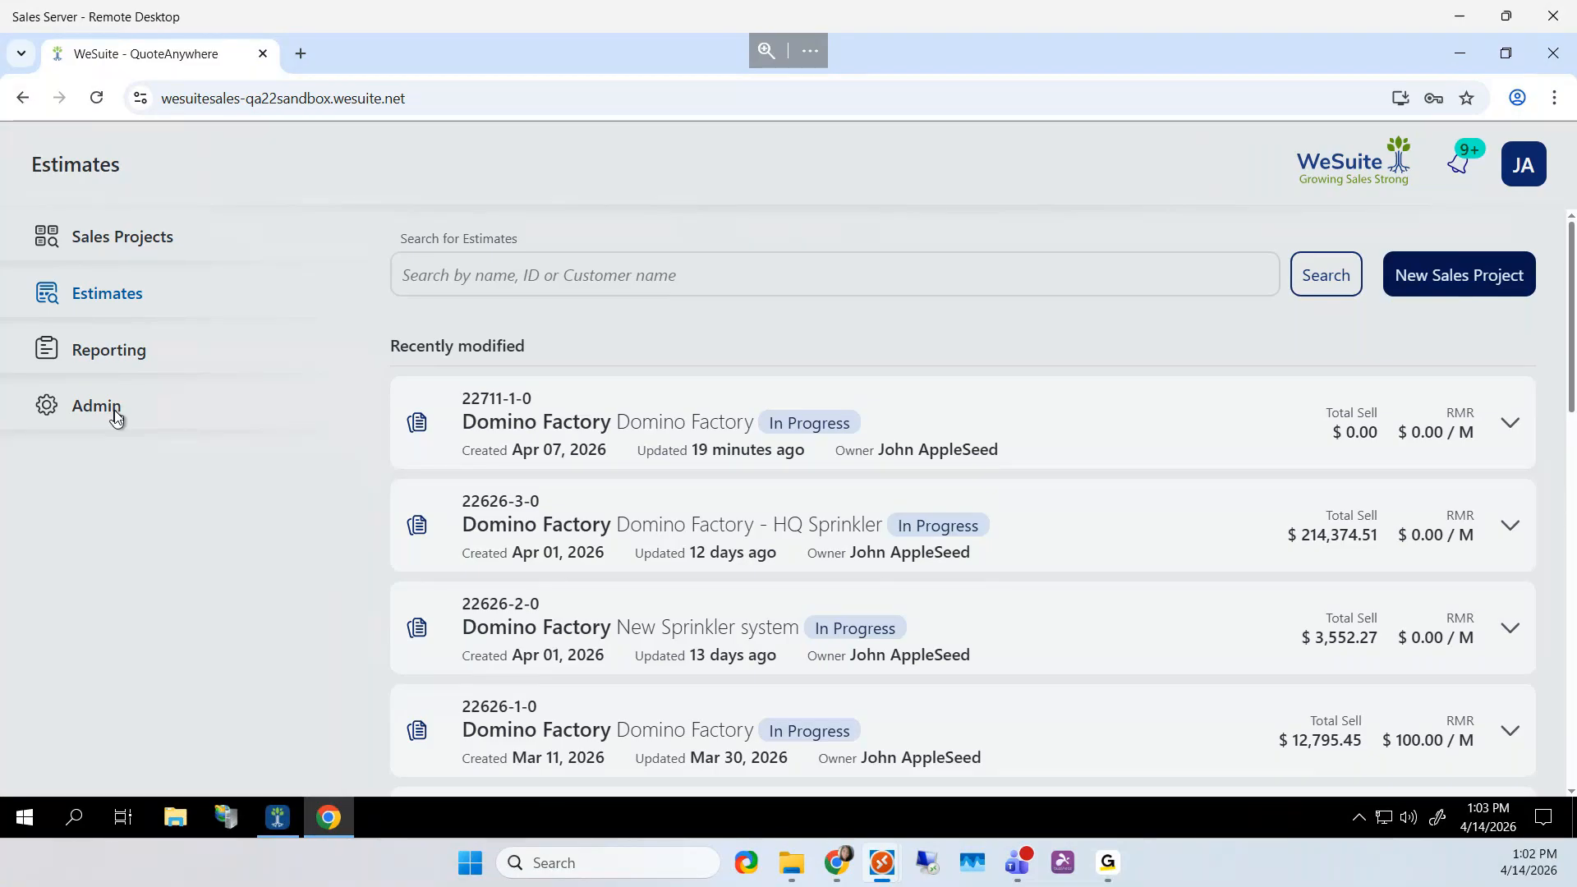
Open Template Maintenance in the Admin settings and view its document editors
{"action": "left_click", "coordinate": [52, 412]}
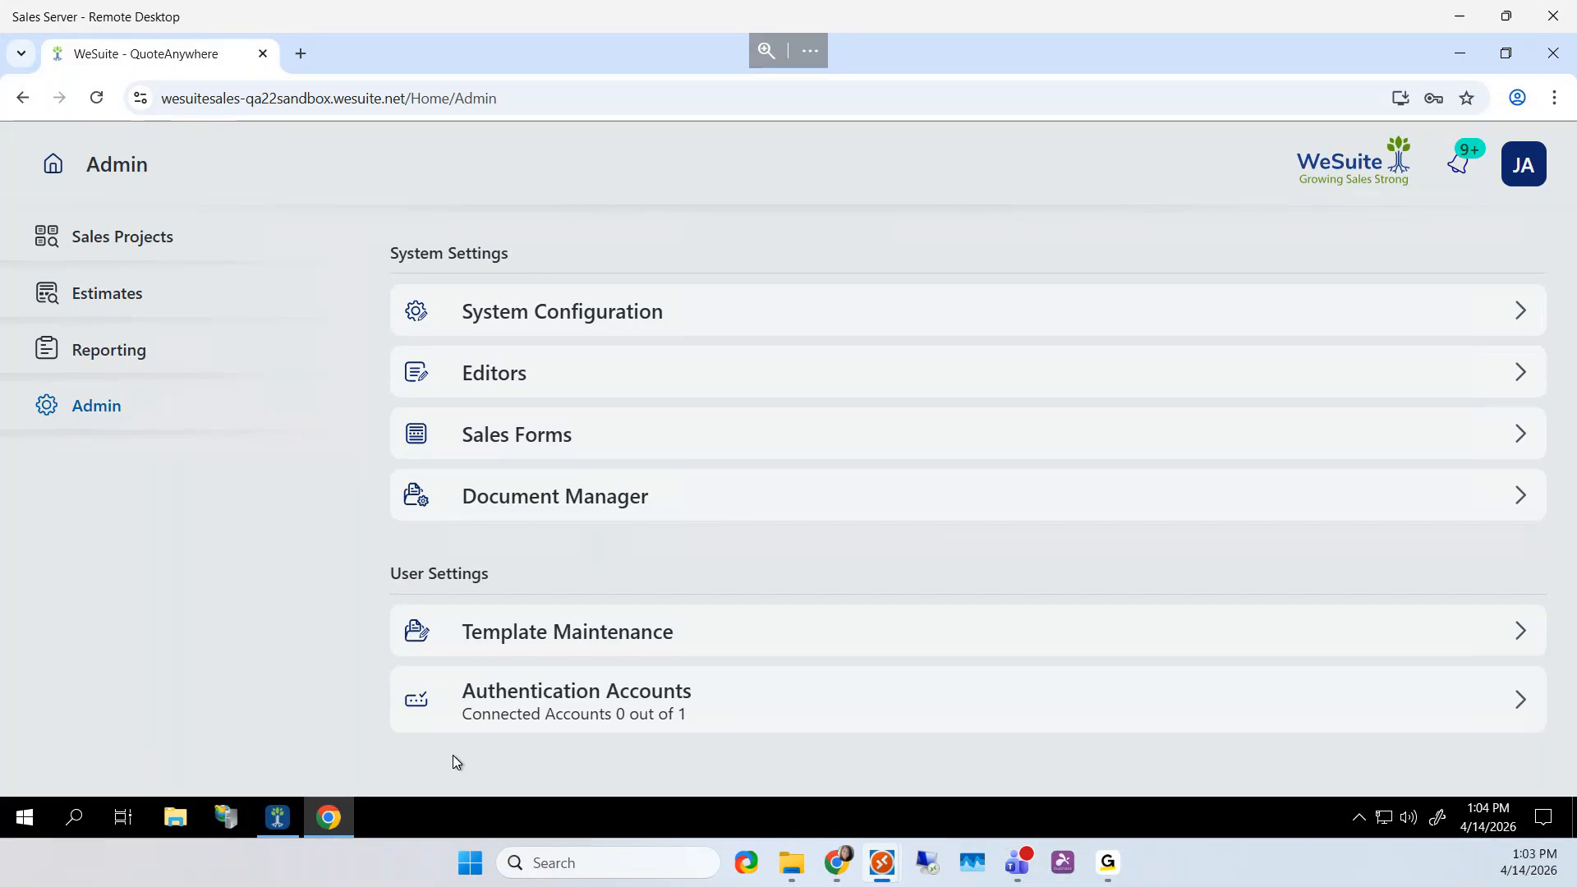
{"action": "left_click", "coordinate": [529, 644]}
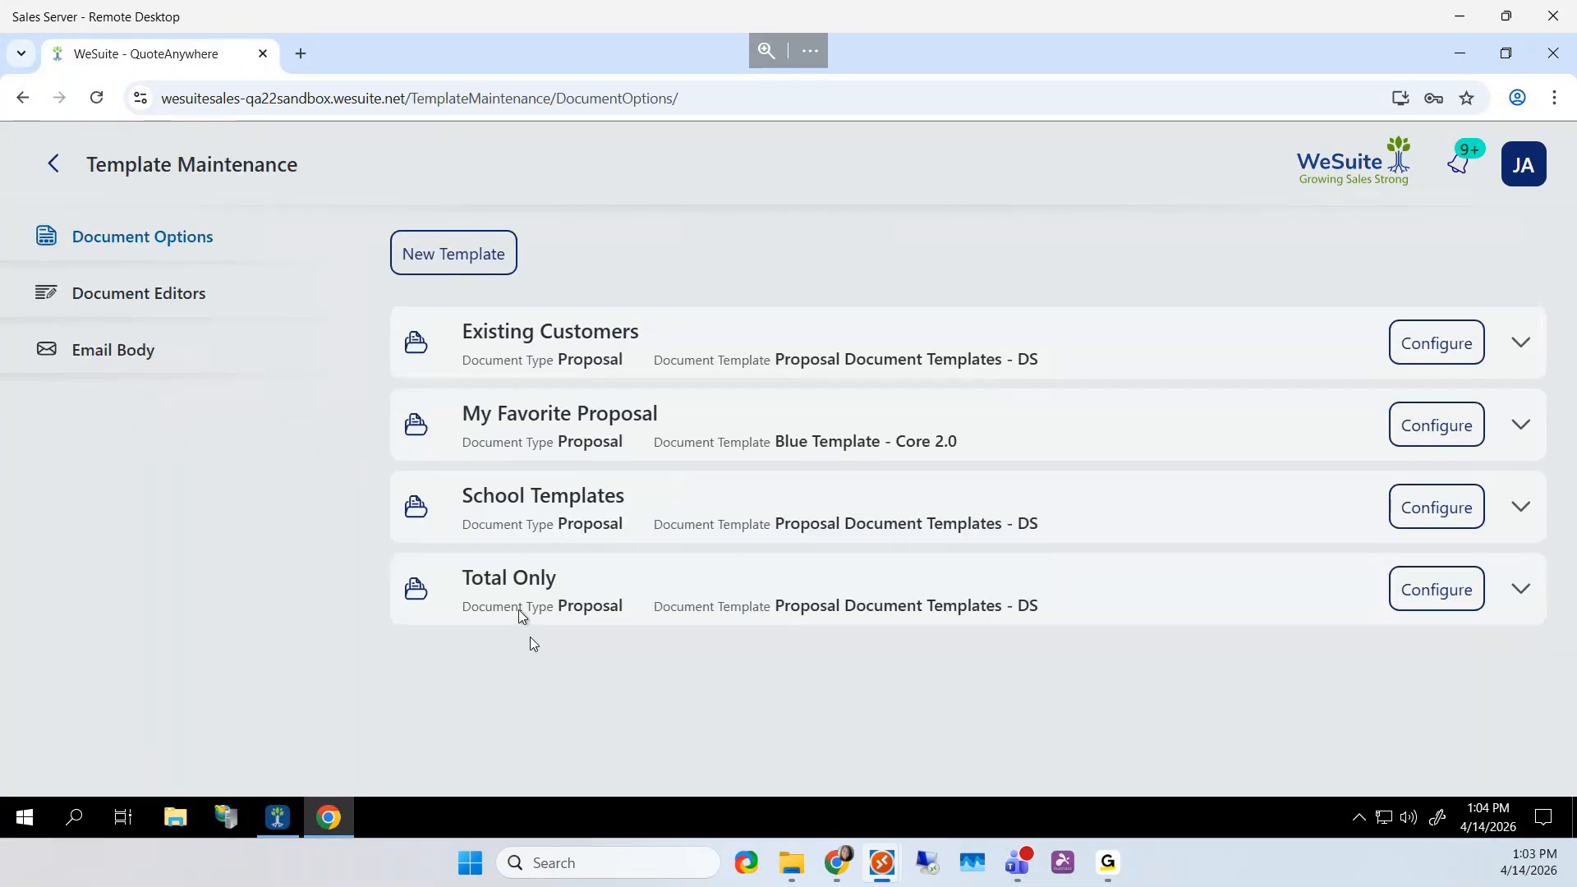
{"action": "left_click", "coordinate": [133, 304]}
Create a Proposal document options template named New Standard Template, based on Blue Template - Core 2.0
{"action": "left_click", "coordinate": [433, 256]}
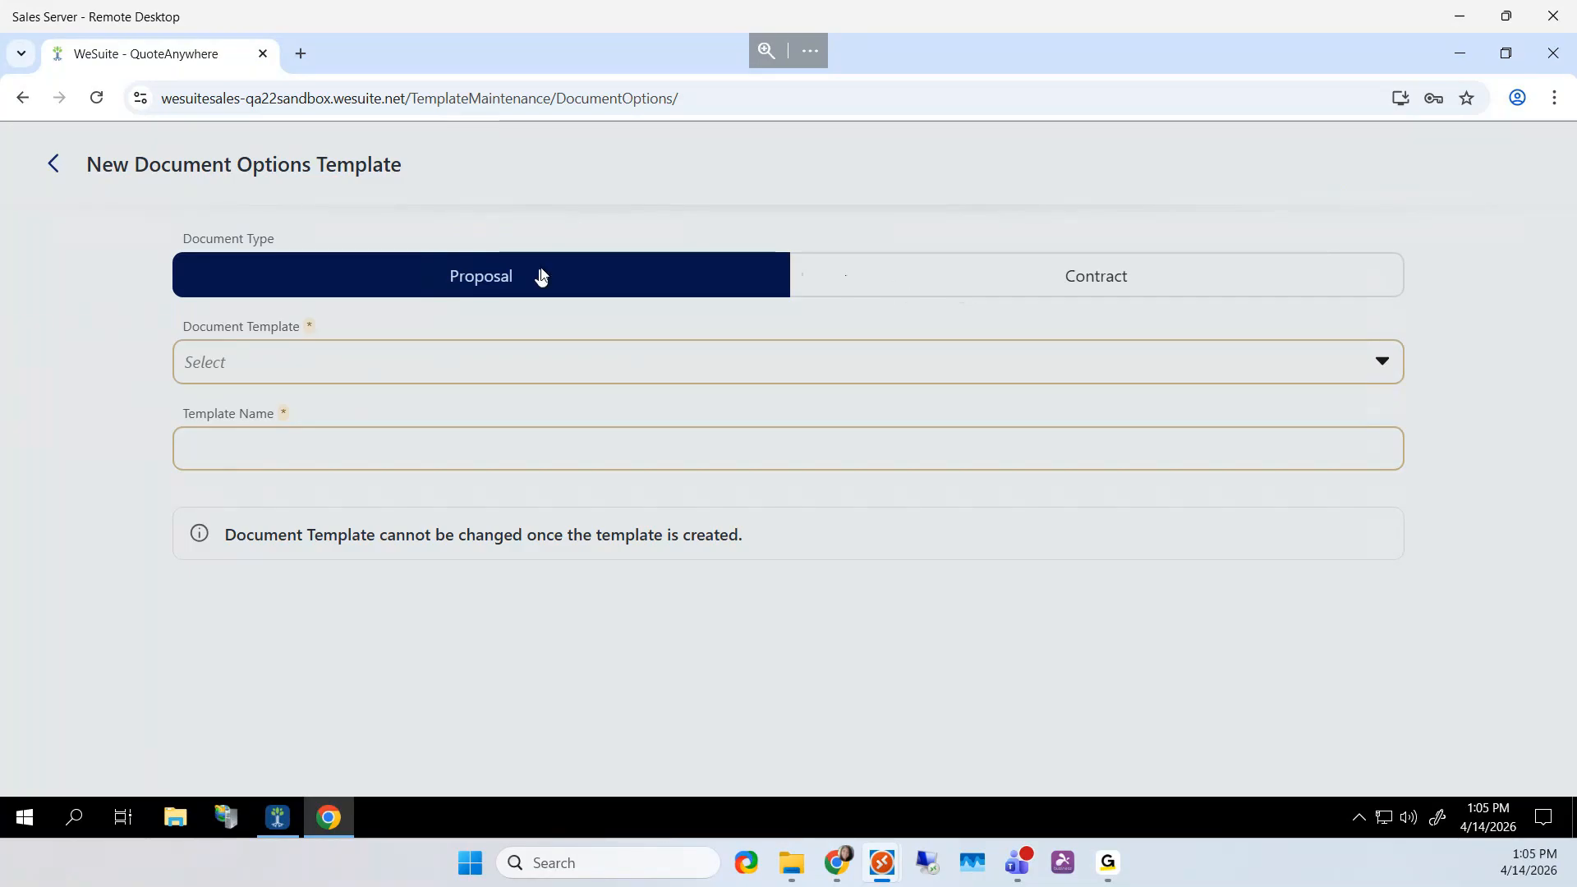
{"action": "left_click", "coordinate": [565, 370]}
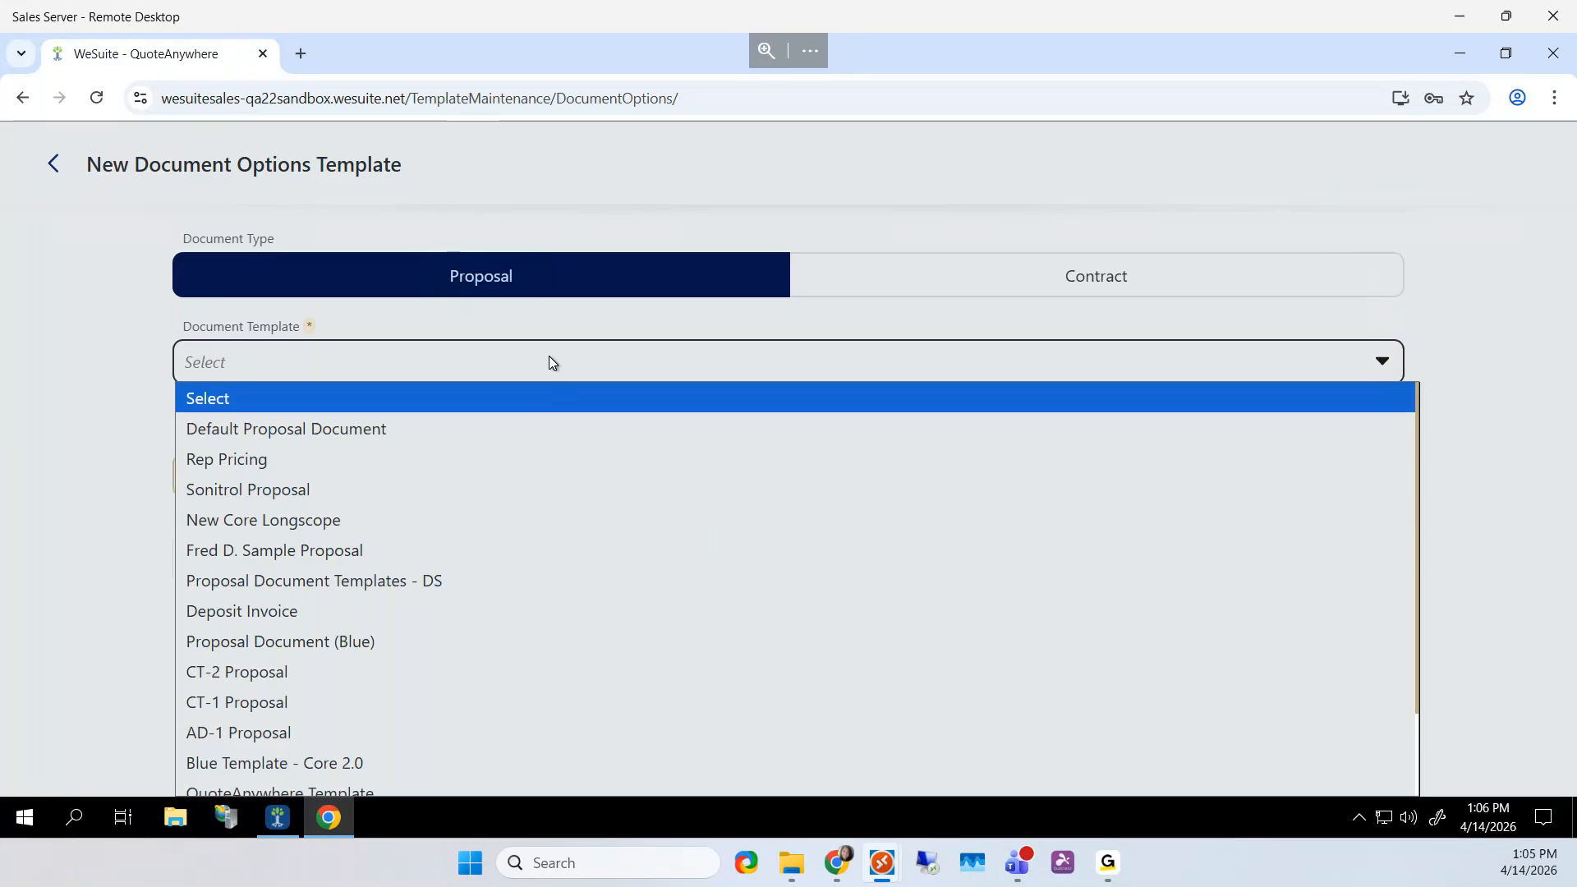
{"action": "left_click", "coordinate": [310, 763]}
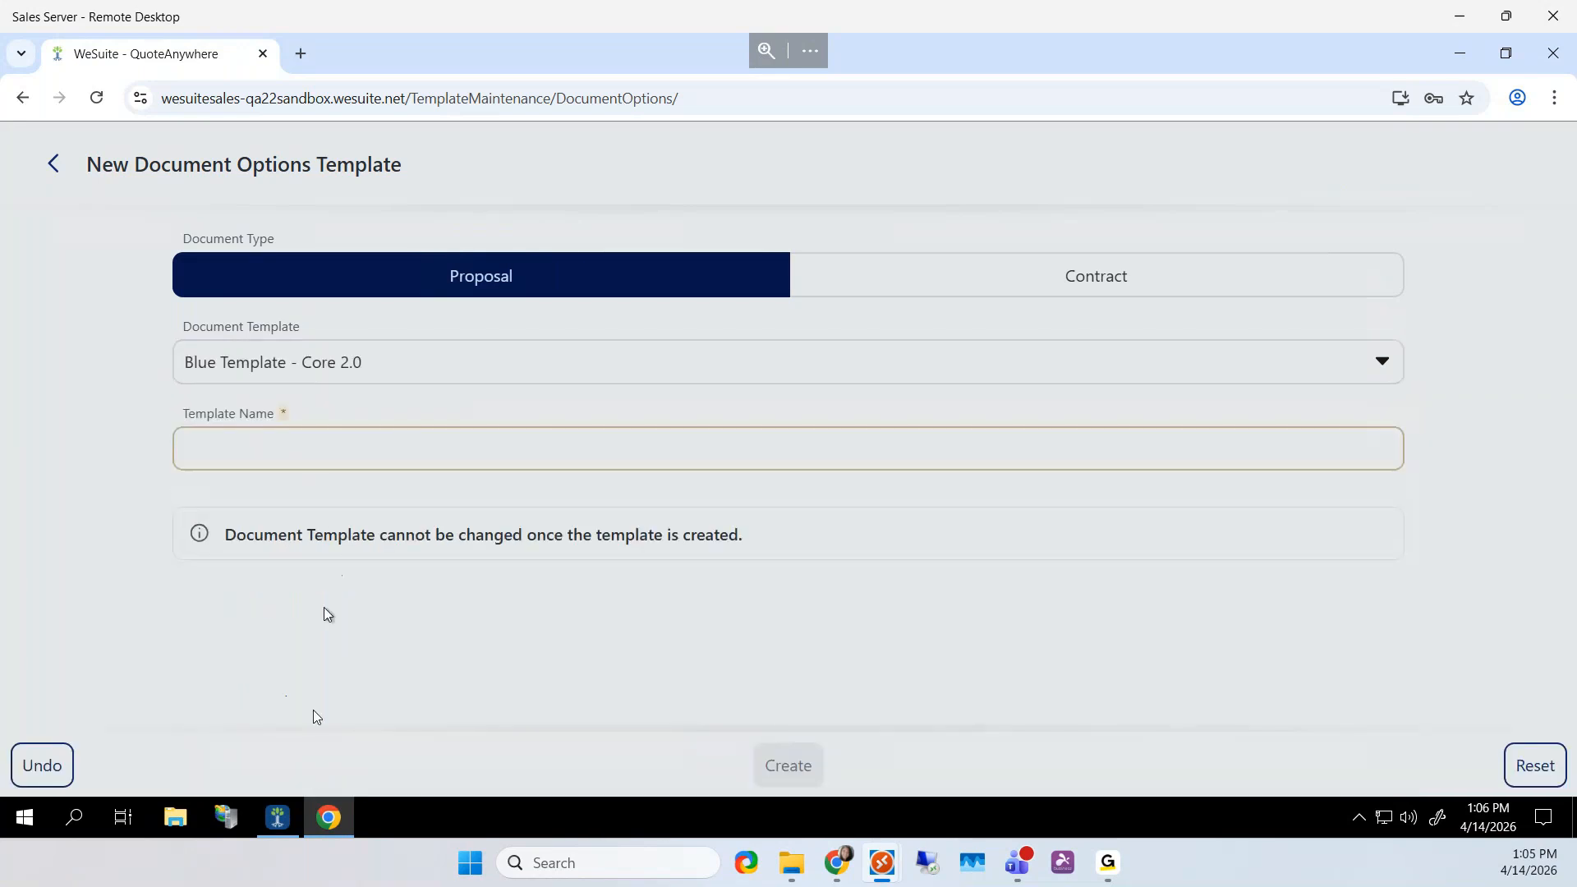
{"action": "left_click", "coordinate": [272, 444]}
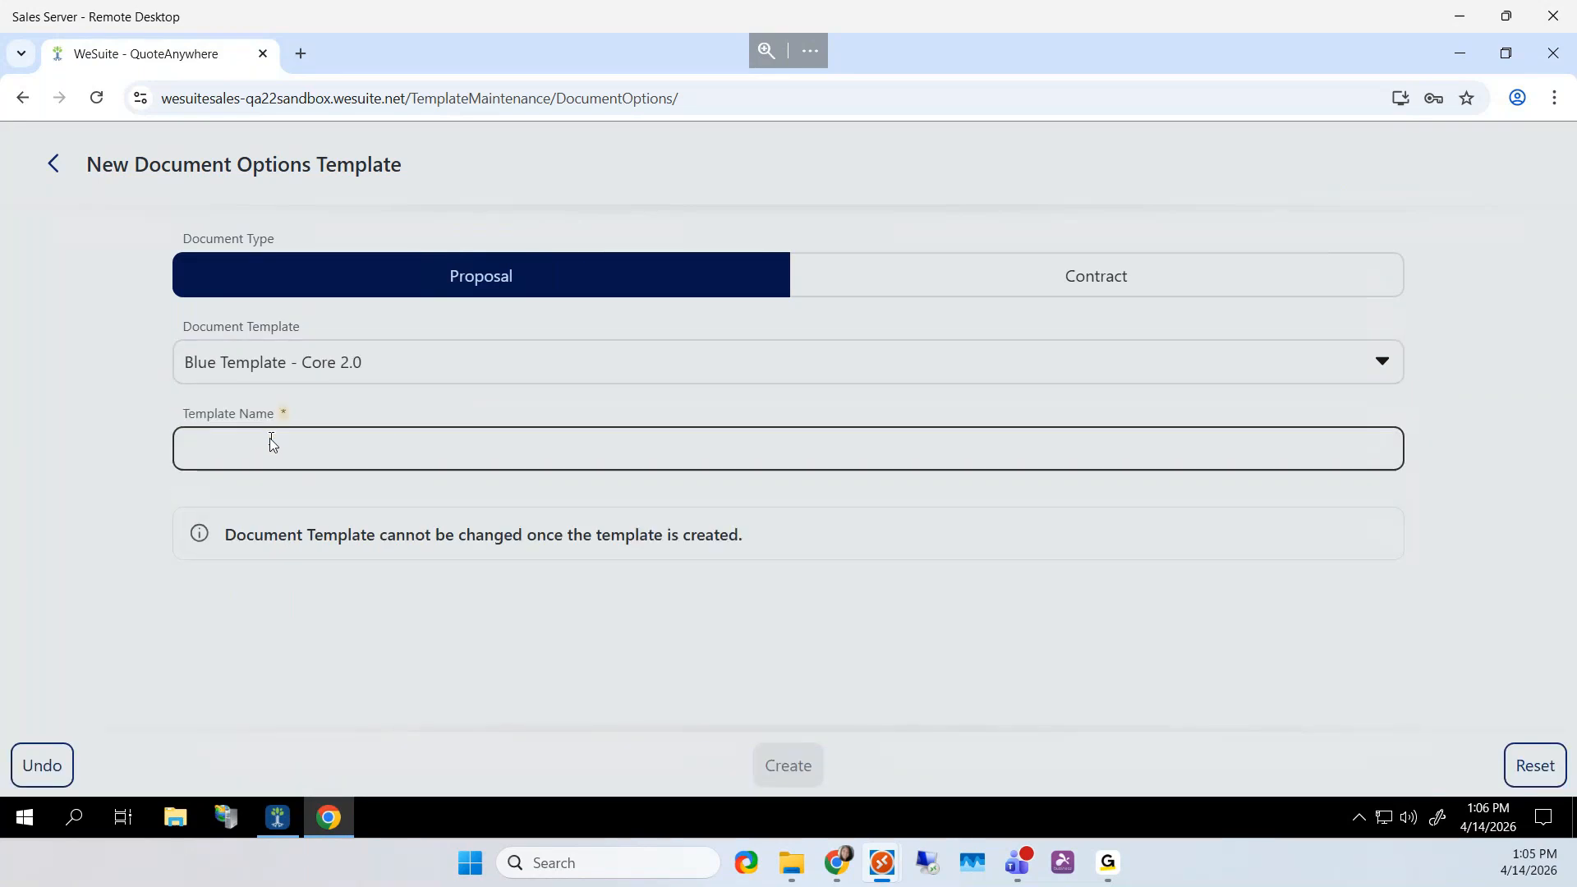
{"action": "type", "text": "New Standard T"}
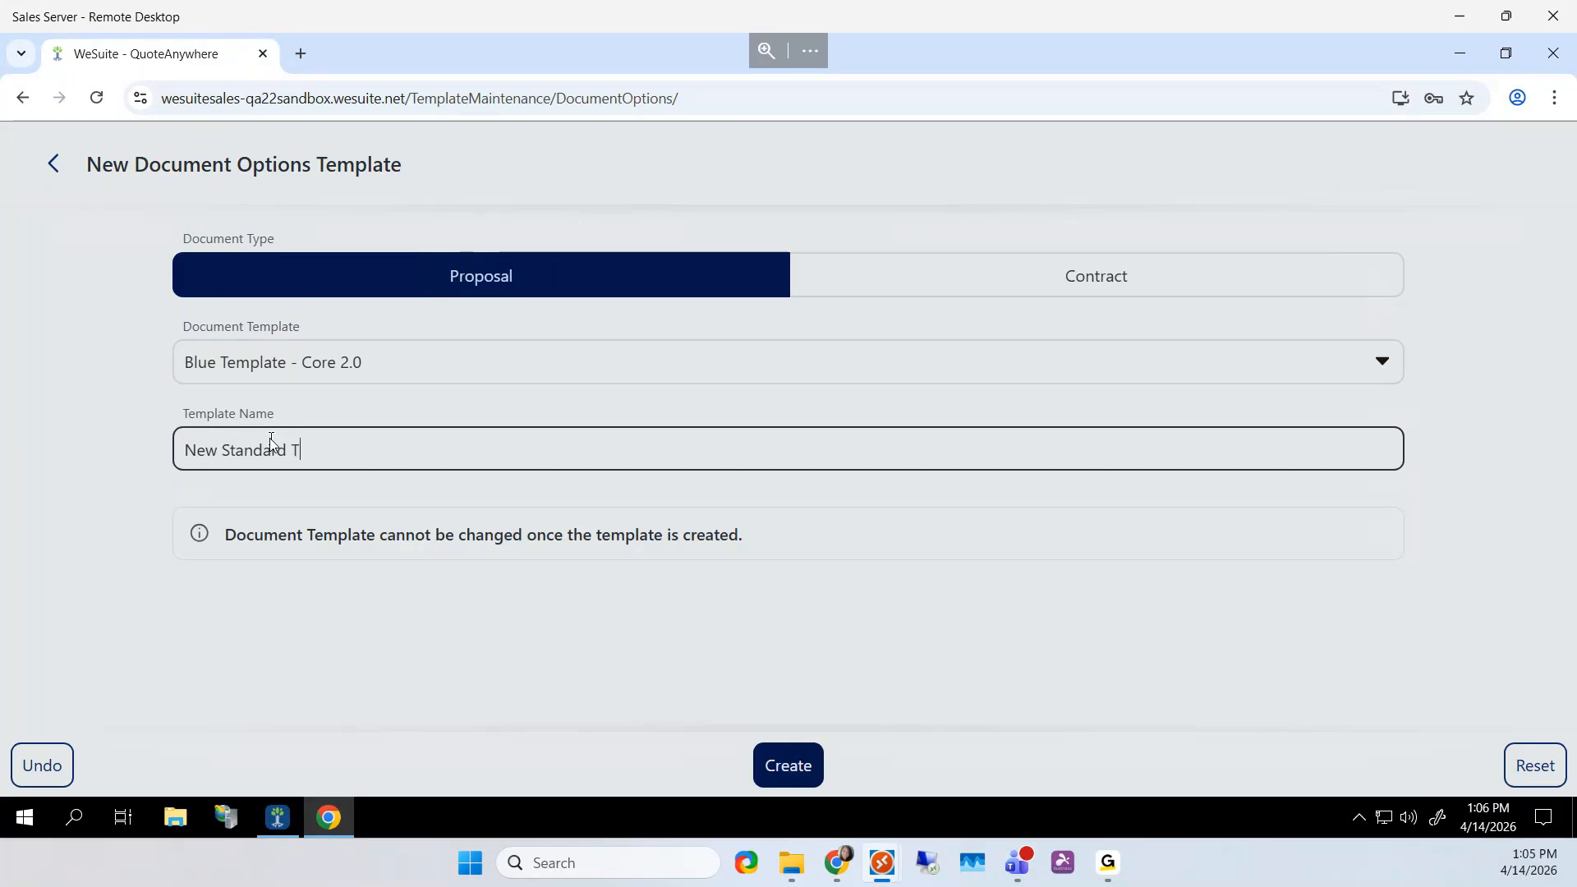
{"action": "type", "text": "emplate C"}
{"action": "key", "text": "BackSpace"}
{"action": "key", "text": "BackSpace"}
{"action": "left_click", "coordinate": [786, 770]}
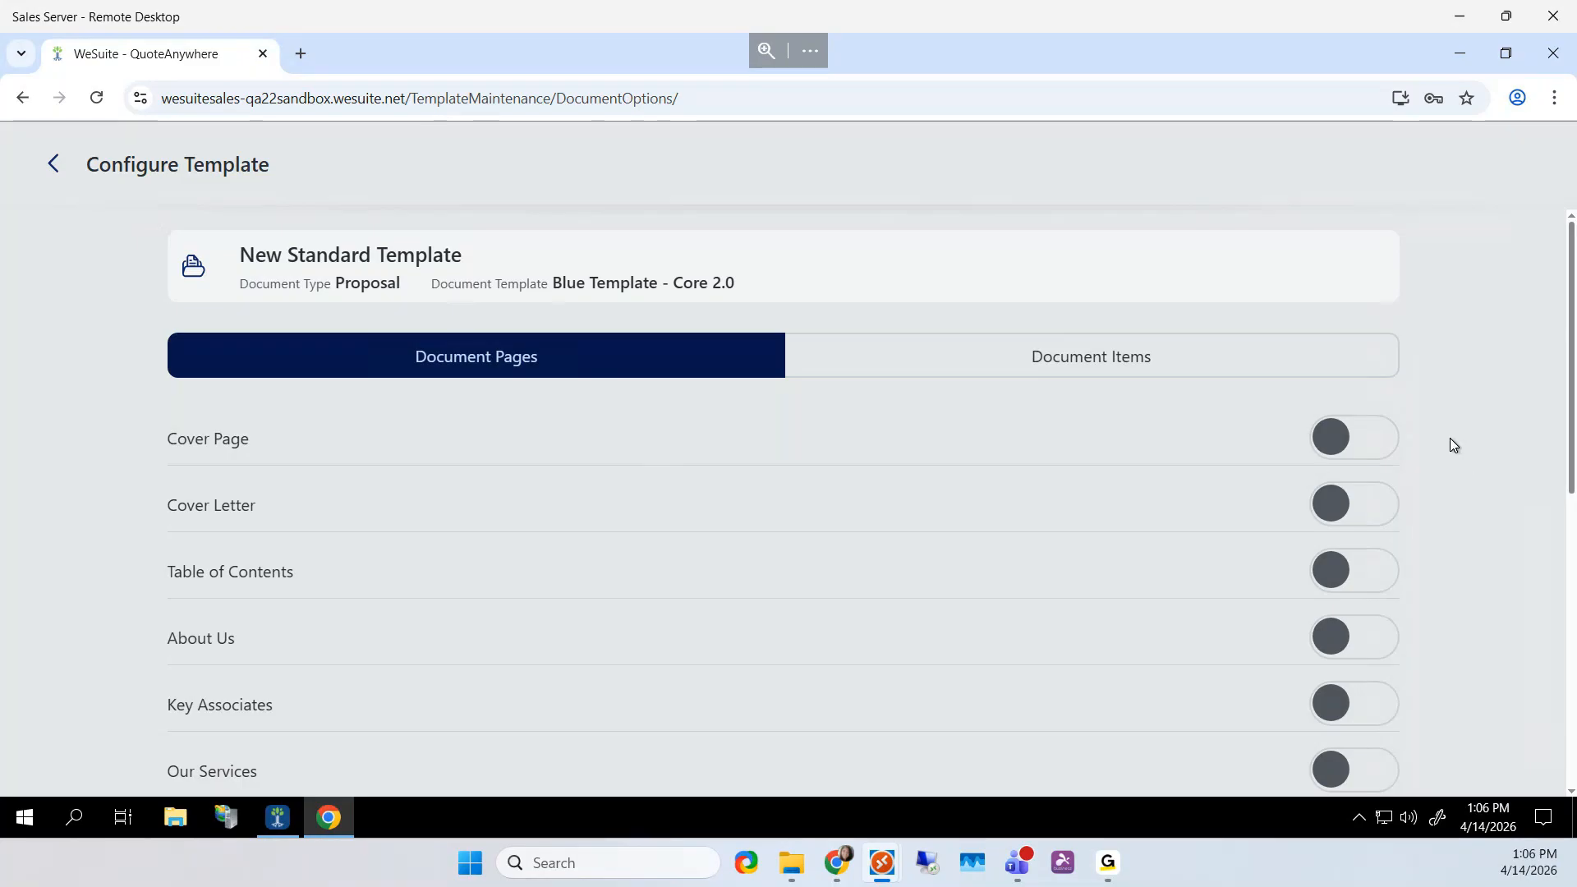
Review the new template's available document pages and document item folders
{"action": "scroll", "coordinate": [1451, 443], "scroll_direction": "down", "scroll_amount": 3}
{"action": "scroll", "coordinate": [1379, 468], "scroll_direction": "up", "scroll_amount": 3}
{"action": "left_click", "coordinate": [1082, 362]}
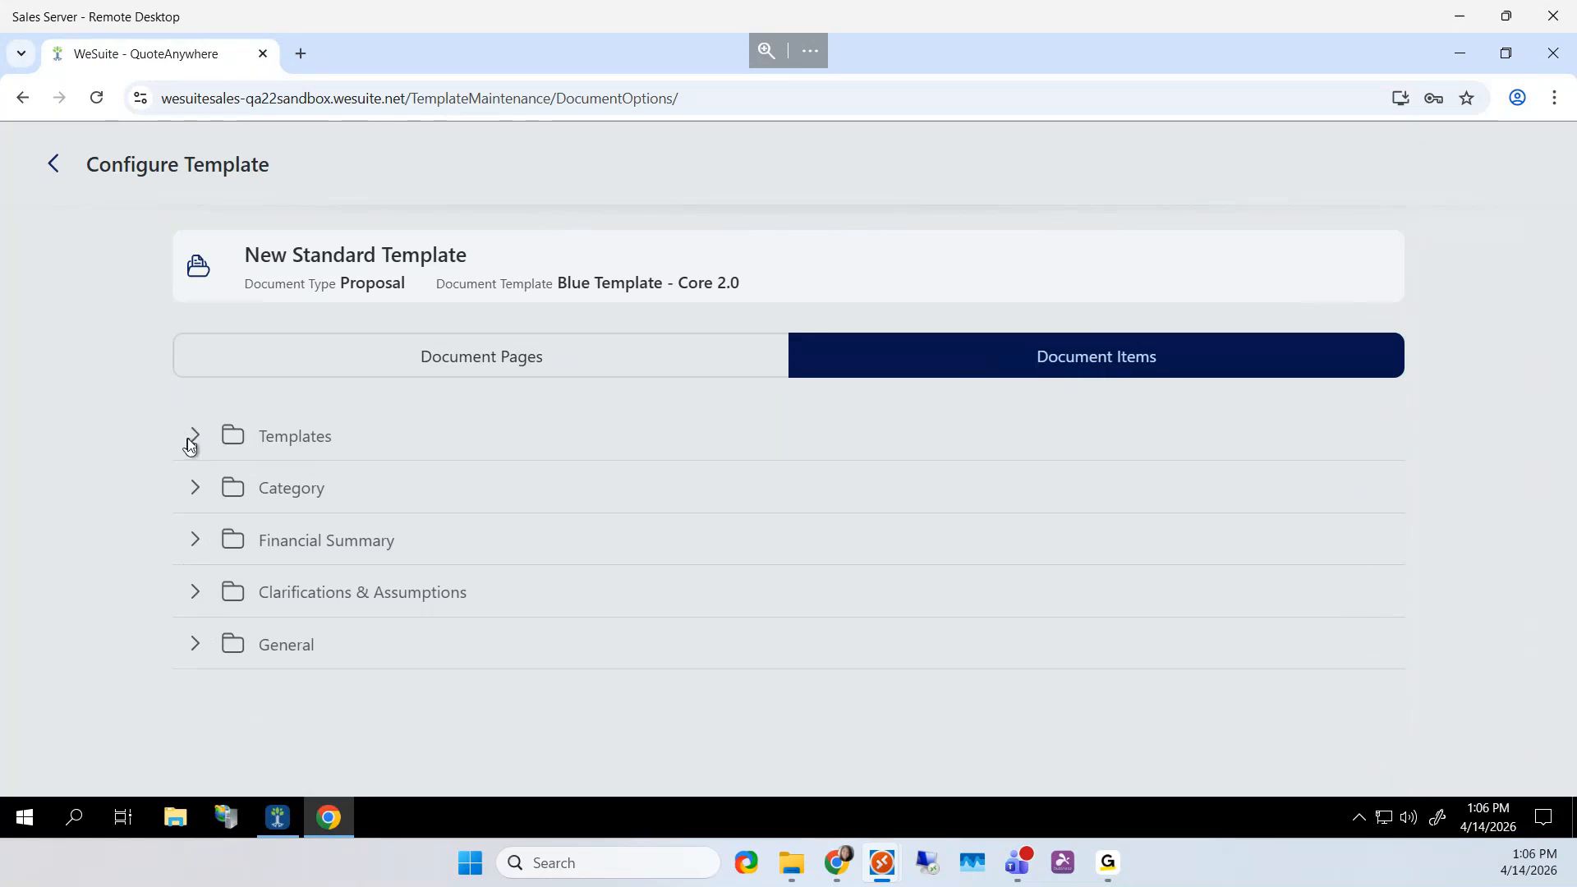
{"action": "left_click", "coordinate": [189, 440]}
{"action": "left_click", "coordinate": [190, 442]}
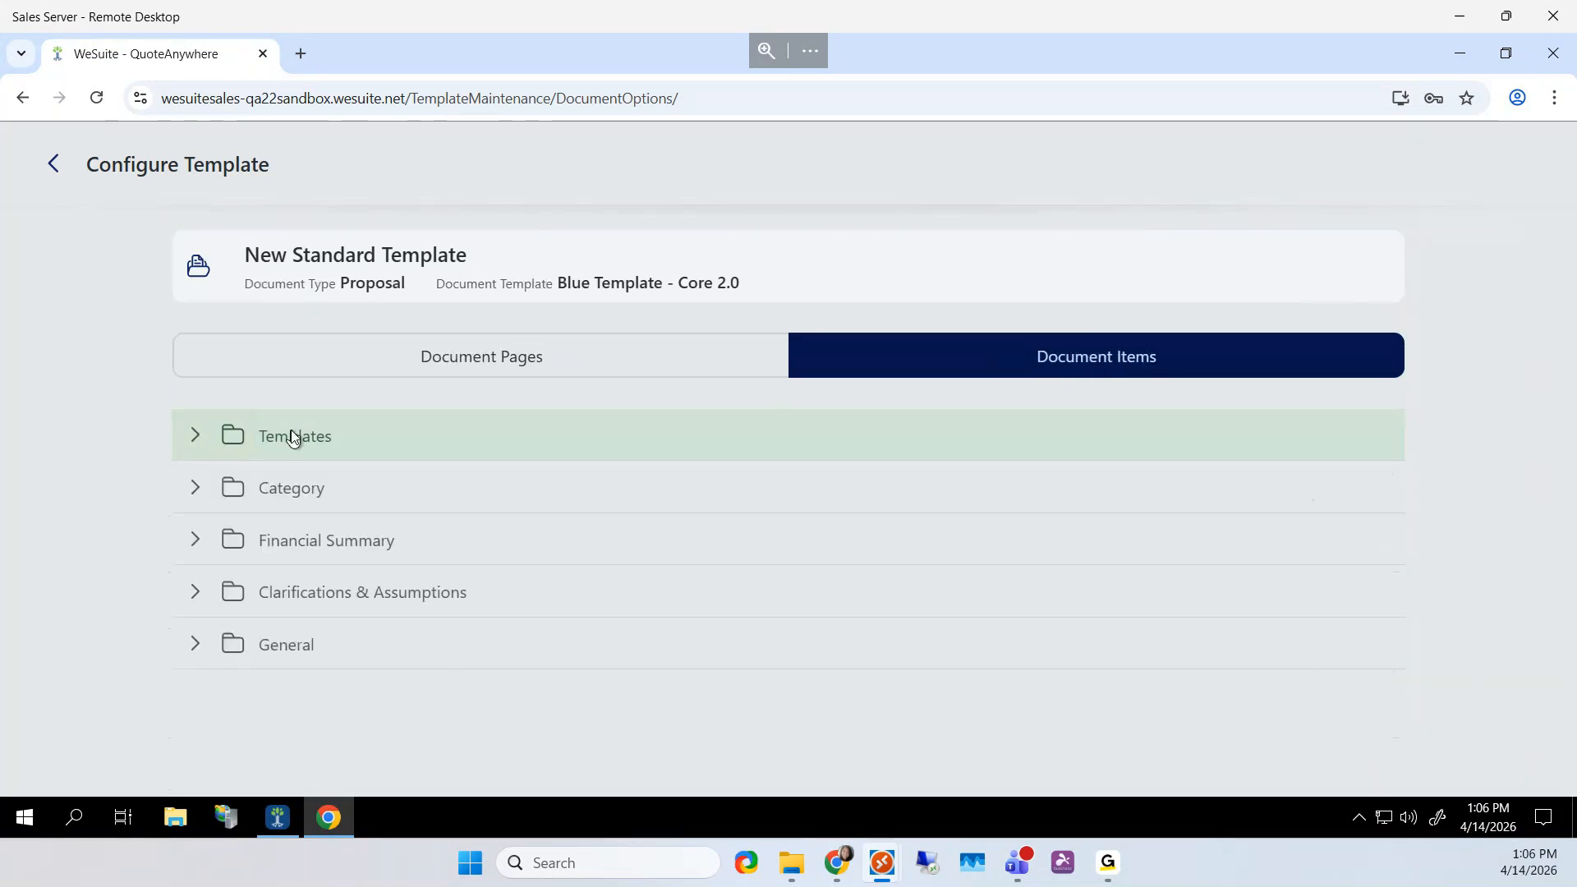
{"action": "left_click", "coordinate": [452, 365]}
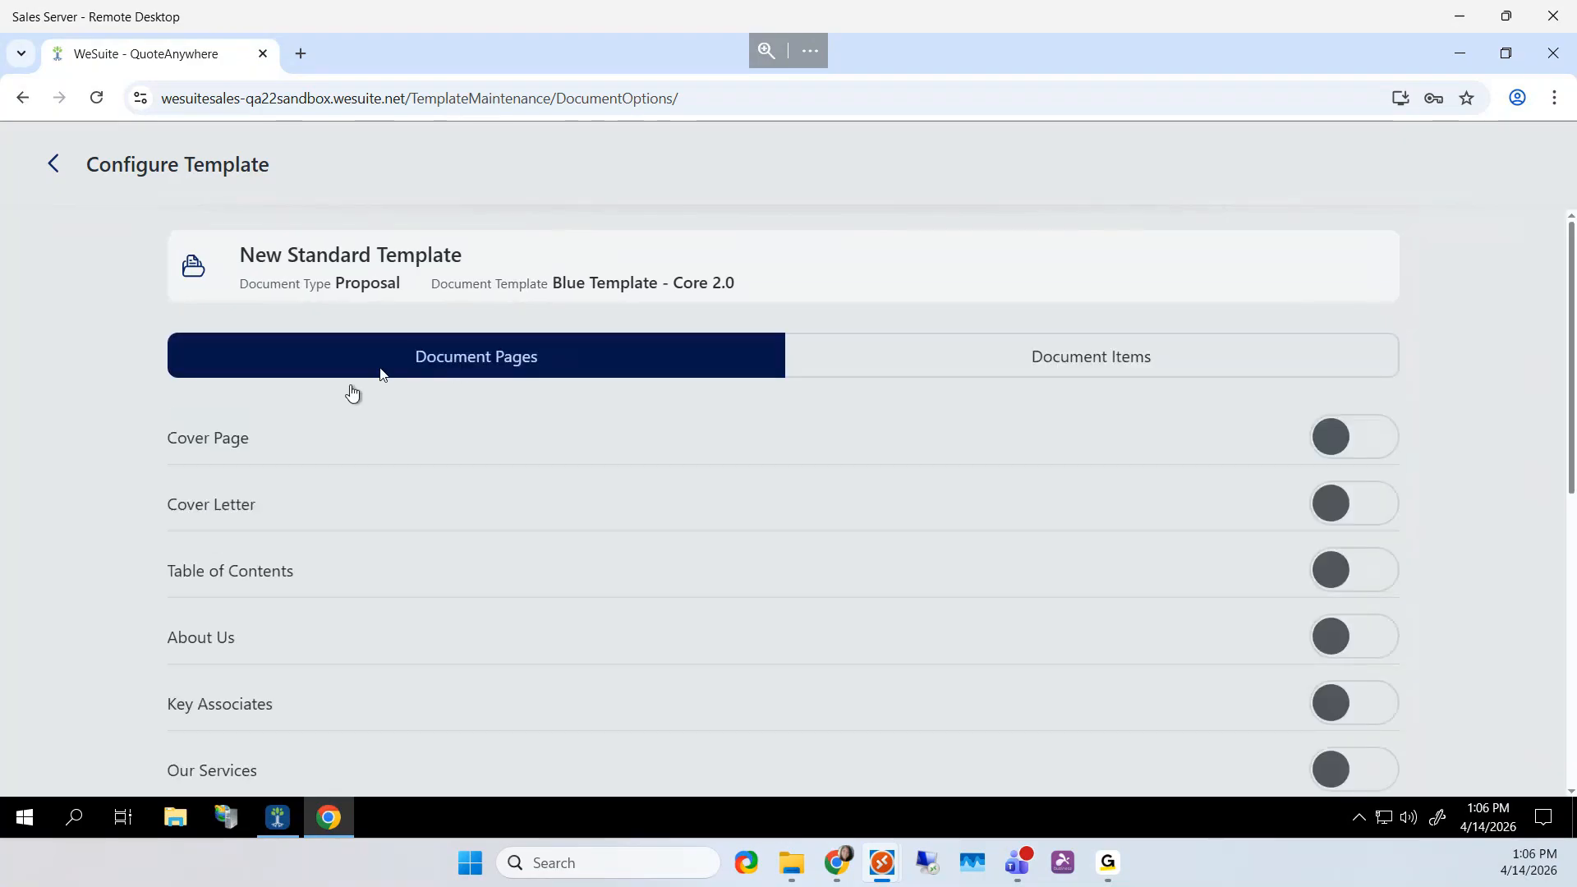
Enable the Cover Page, Cover Letter, Client Information, Project Description and Project Budget document pages
{"action": "left_click", "coordinate": [1370, 441]}
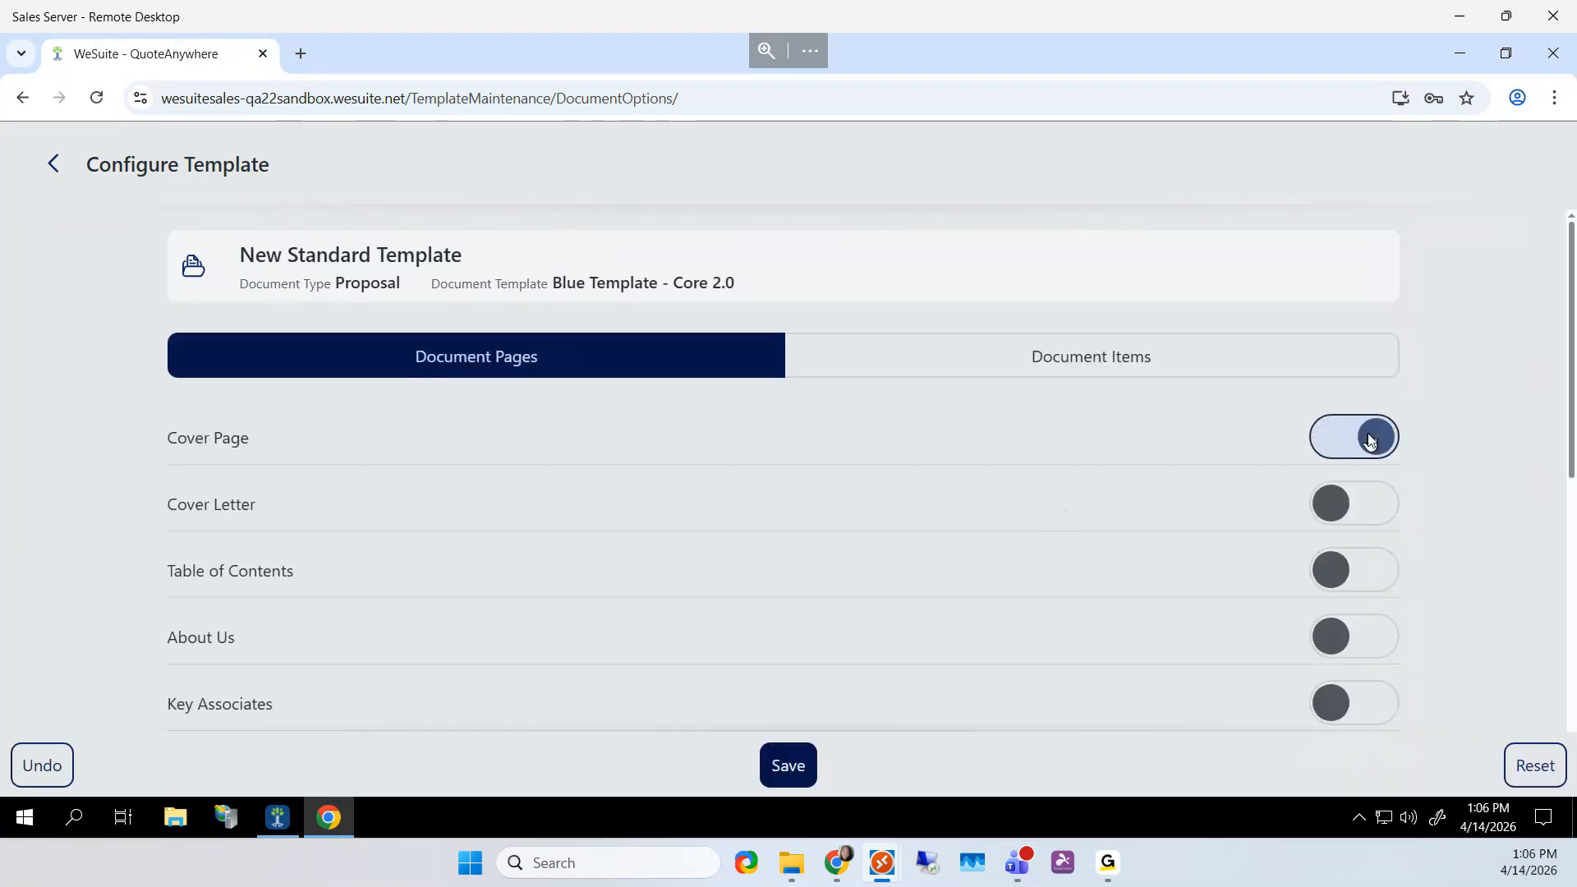
{"action": "left_click", "coordinate": [1351, 518]}
{"action": "scroll", "coordinate": [1362, 555], "scroll_direction": "down", "scroll_amount": 3}
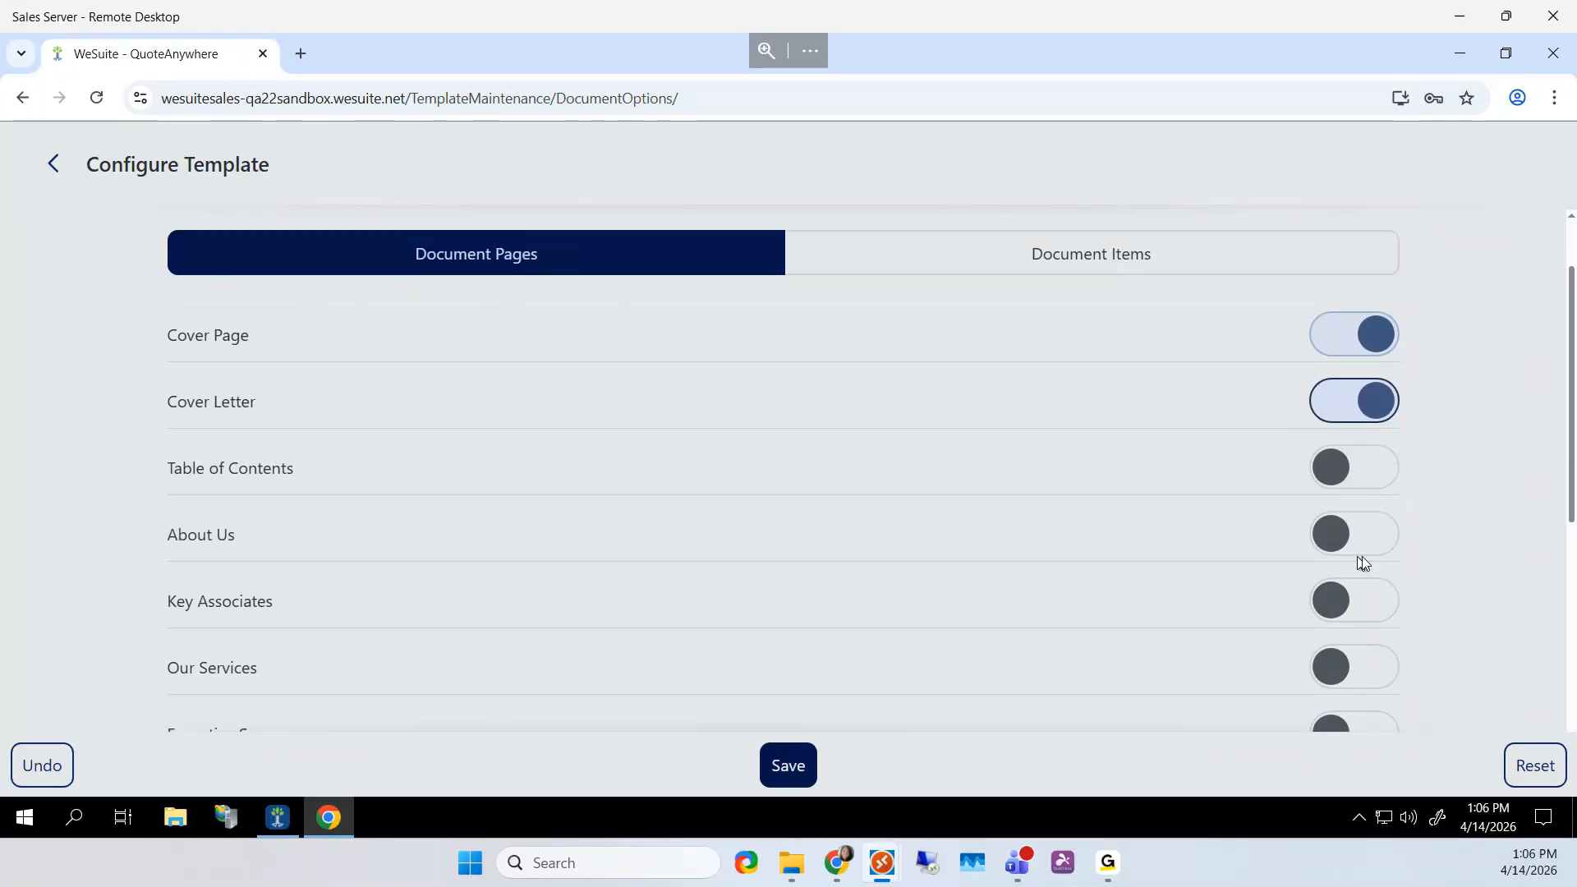
{"action": "scroll", "coordinate": [1364, 563], "scroll_direction": "down", "scroll_amount": 1}
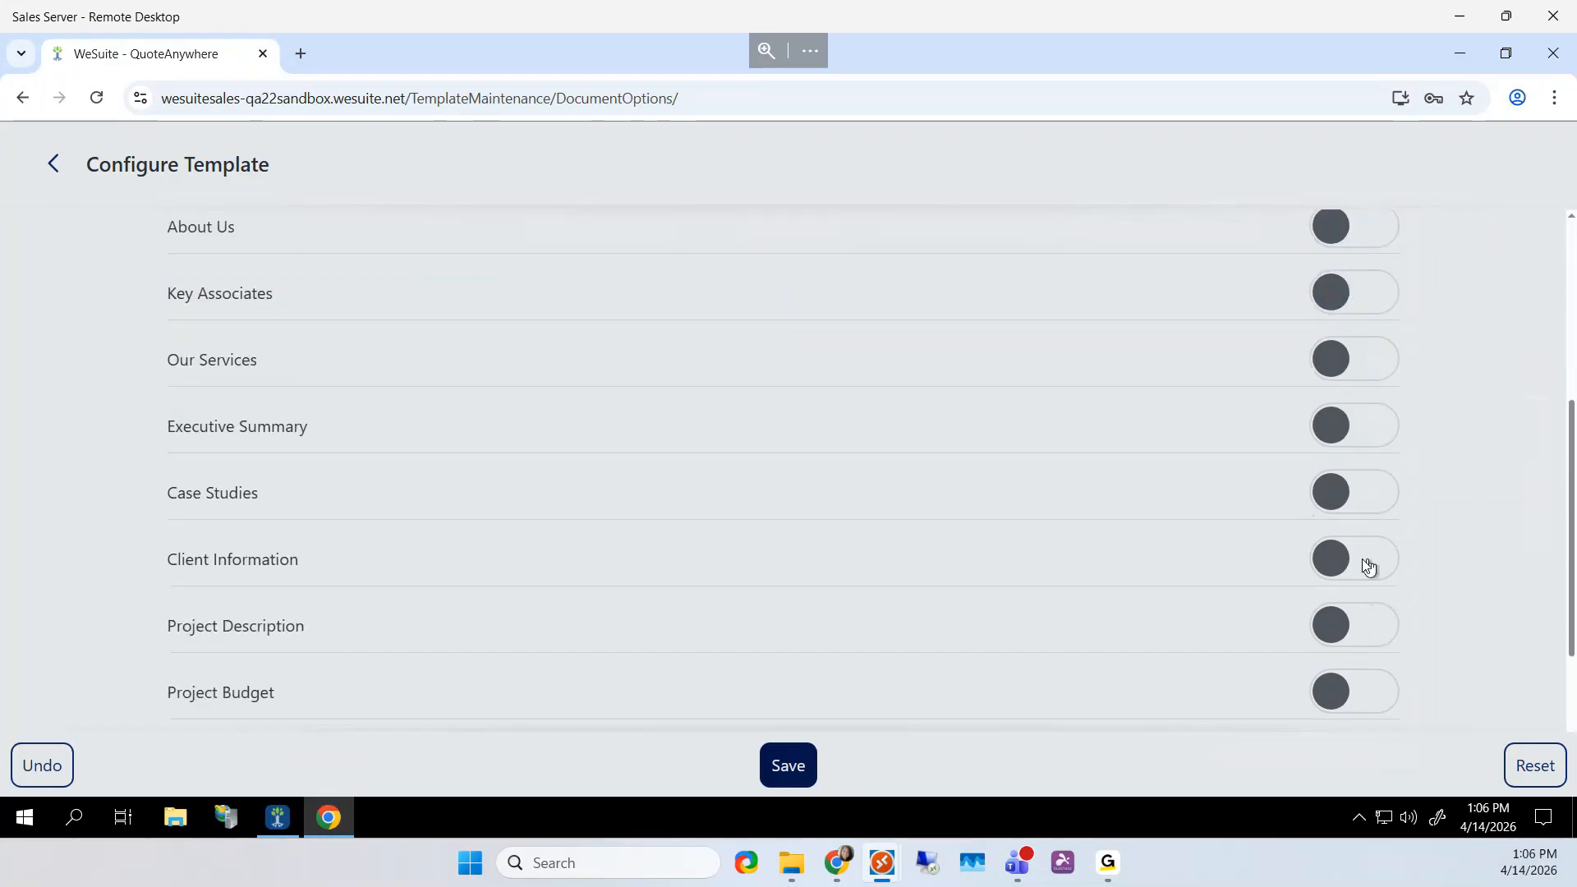
{"action": "left_click", "coordinate": [1336, 571]}
{"action": "left_click", "coordinate": [1379, 645]}
{"action": "left_click", "coordinate": [1364, 693]}
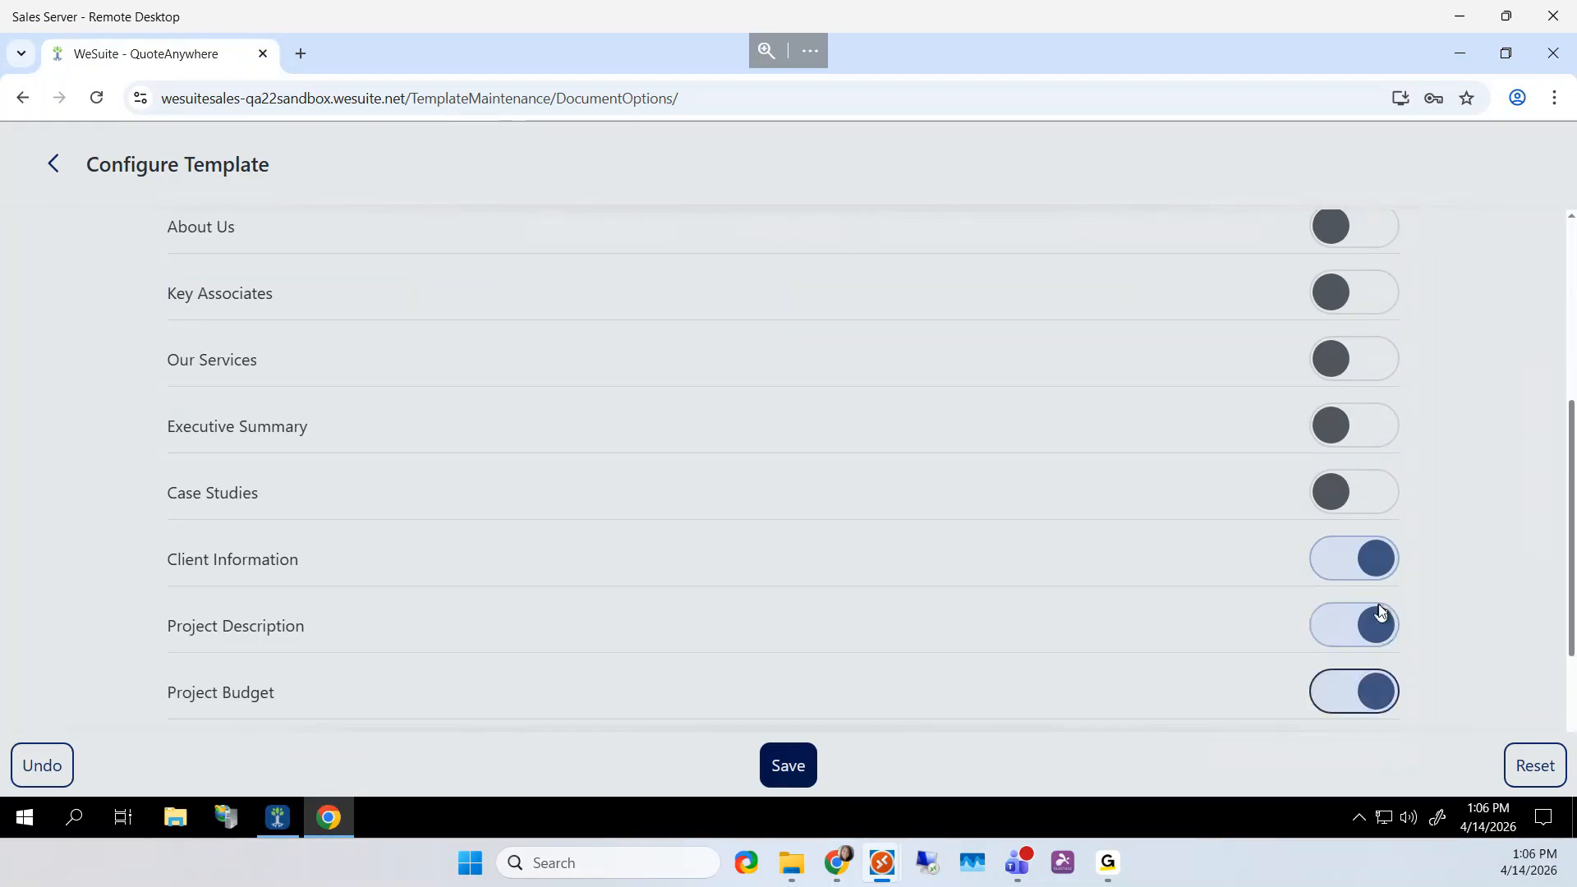
{"action": "scroll", "coordinate": [1378, 624], "scroll_direction": "down", "scroll_amount": 2}
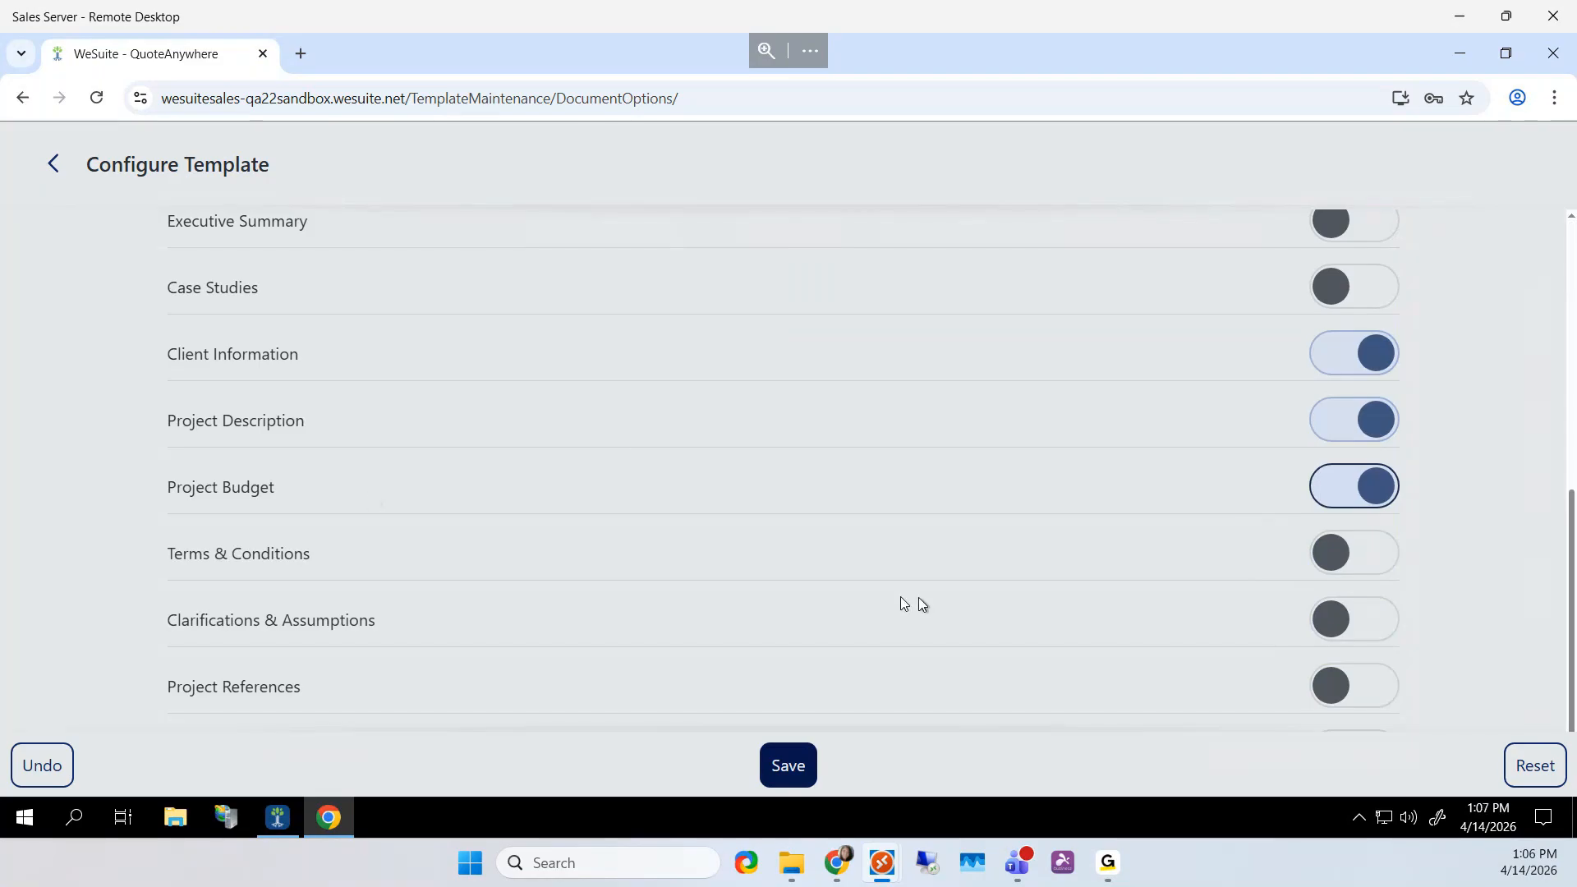
{"action": "scroll", "coordinate": [921, 603], "scroll_direction": "down", "scroll_amount": 1}
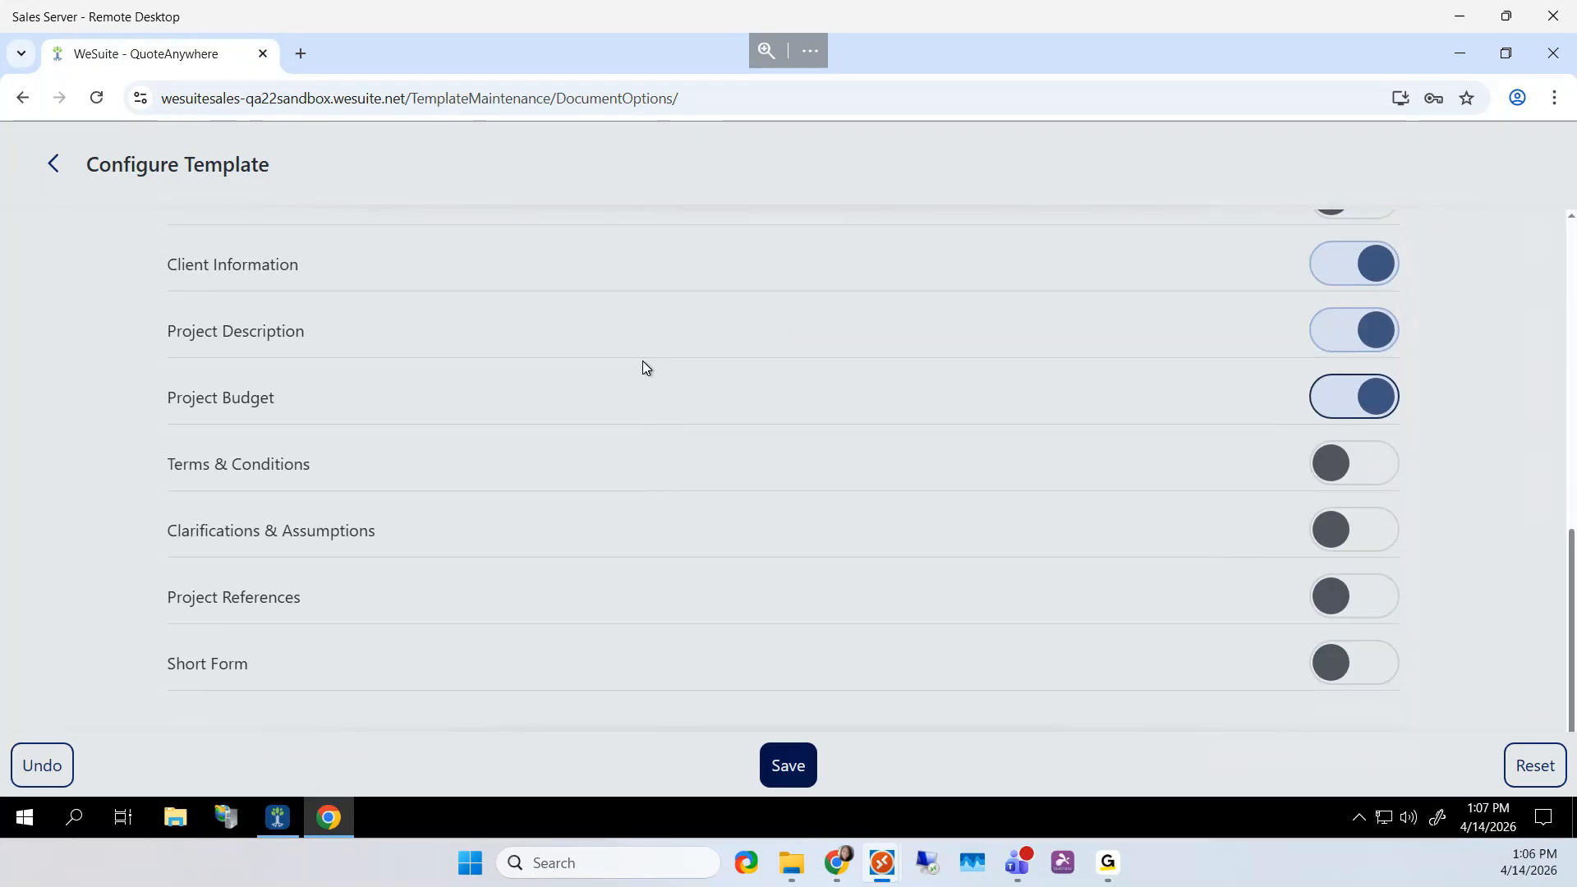
Enable the Blue option in the Templates folder of the document items
{"action": "scroll", "coordinate": [686, 361], "scroll_direction": "up", "scroll_amount": 8}
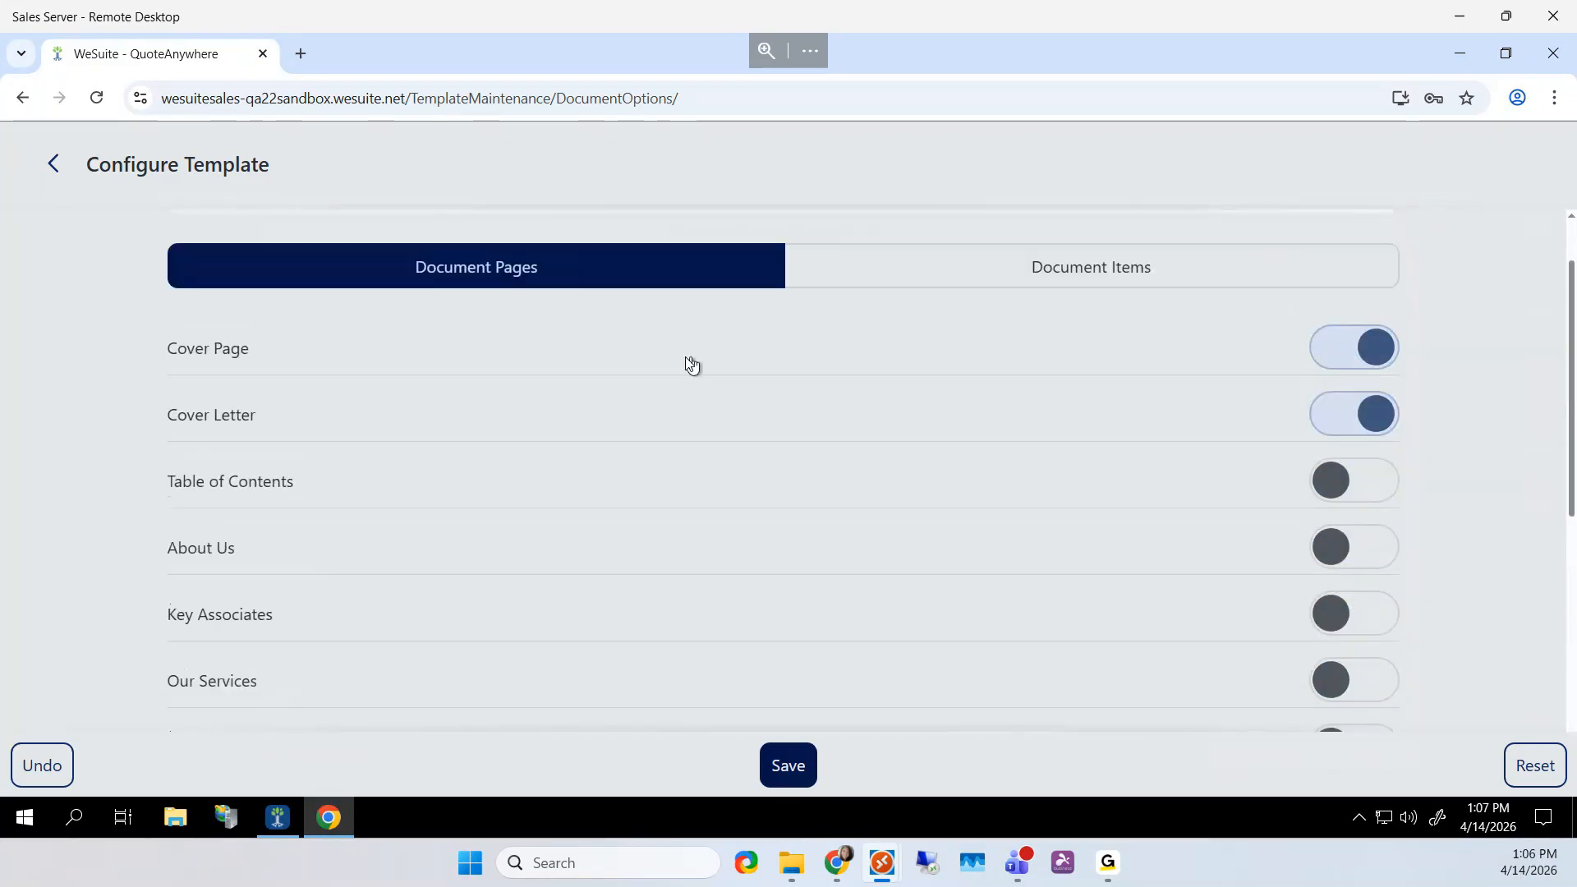
{"action": "scroll", "coordinate": [690, 363], "scroll_direction": "up", "scroll_amount": 1}
{"action": "left_click", "coordinate": [1028, 374]}
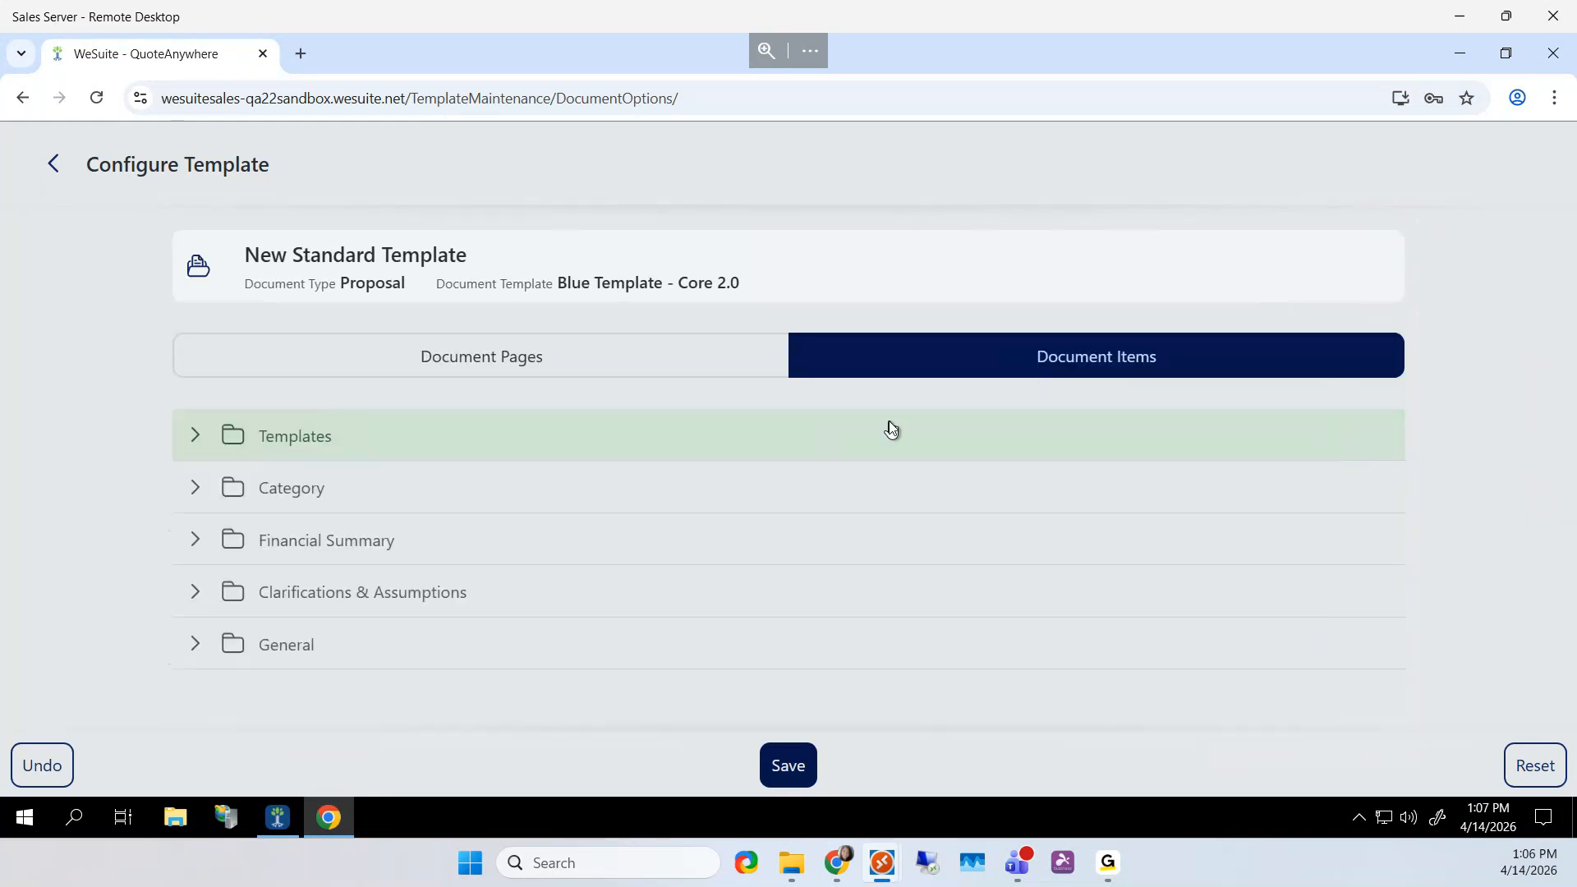
{"action": "left_click", "coordinate": [194, 435]}
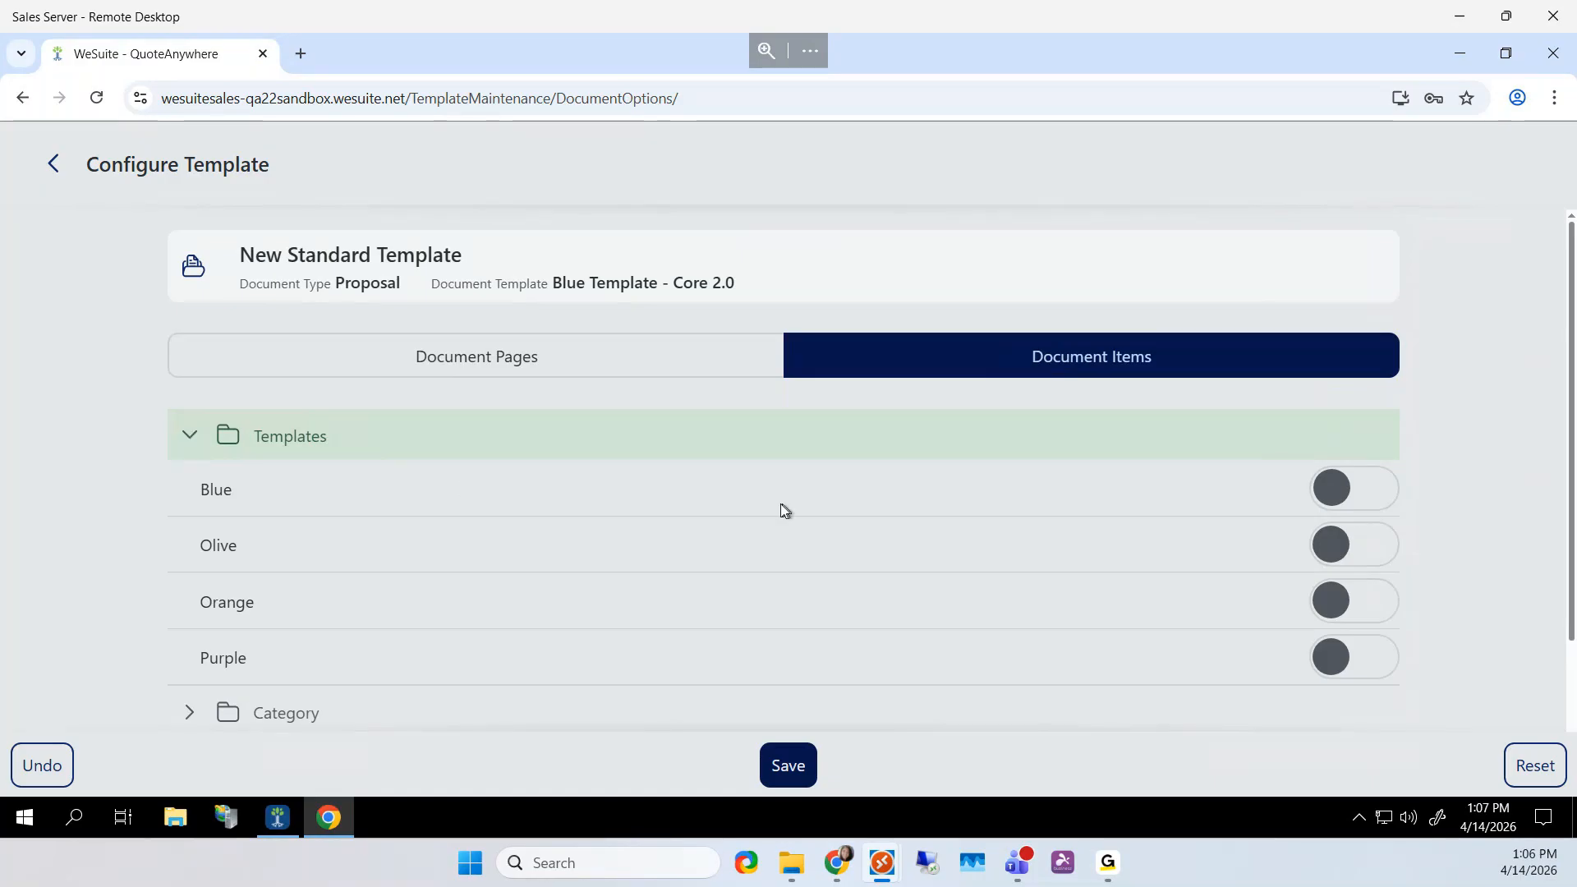
{"action": "left_click", "coordinate": [1383, 487]}
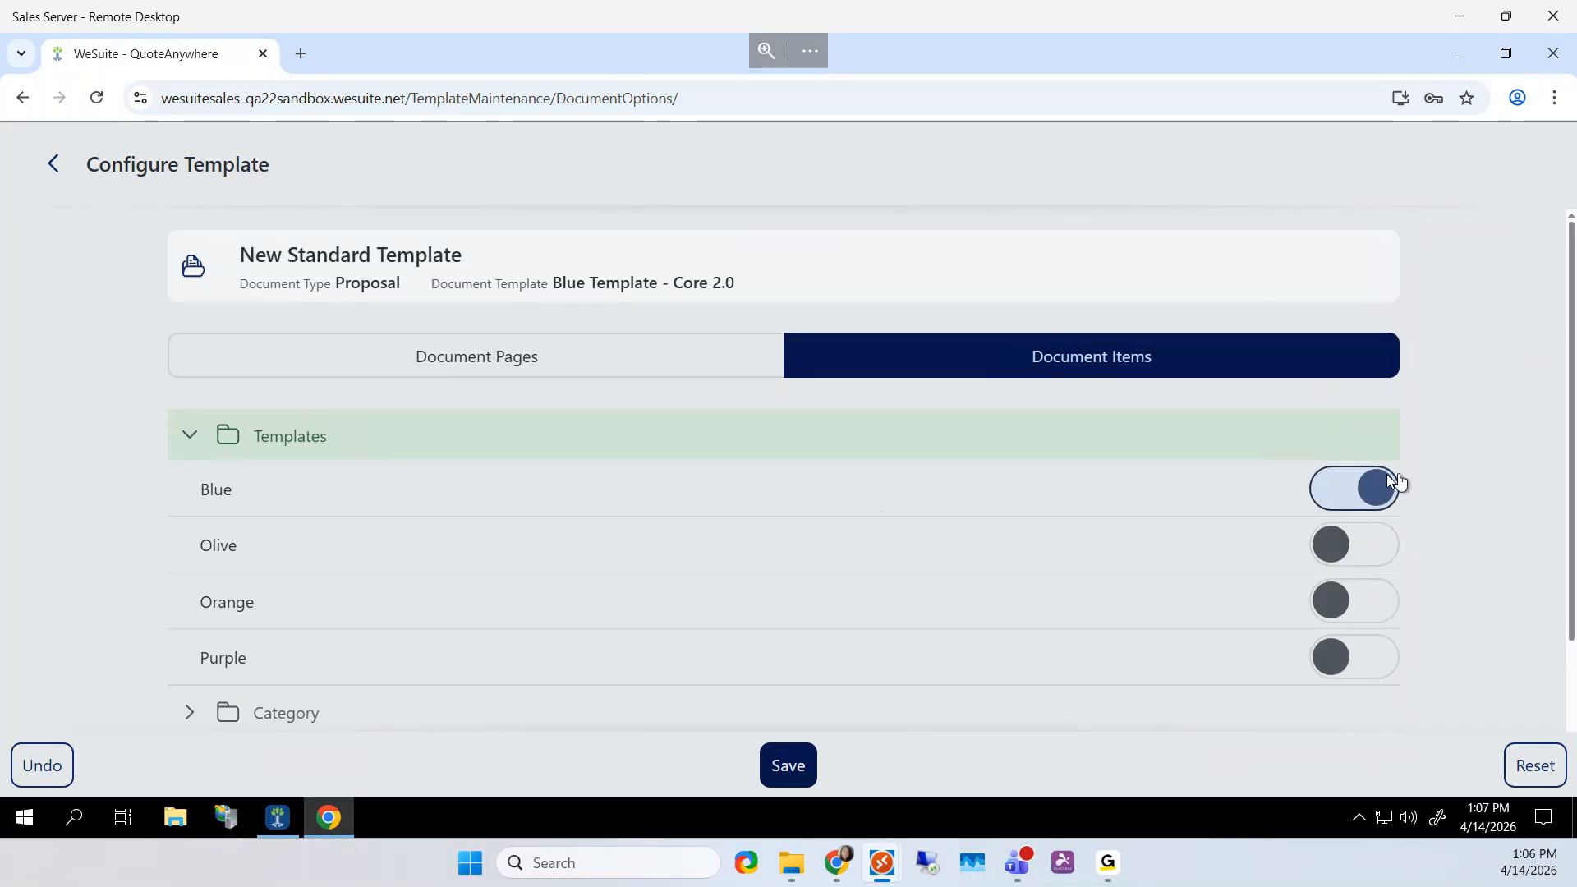
Enable Show Equipment and Display Qty & Description Only in the Equipment category's display options
{"action": "scroll", "coordinate": [1396, 474], "scroll_direction": "down", "scroll_amount": 2}
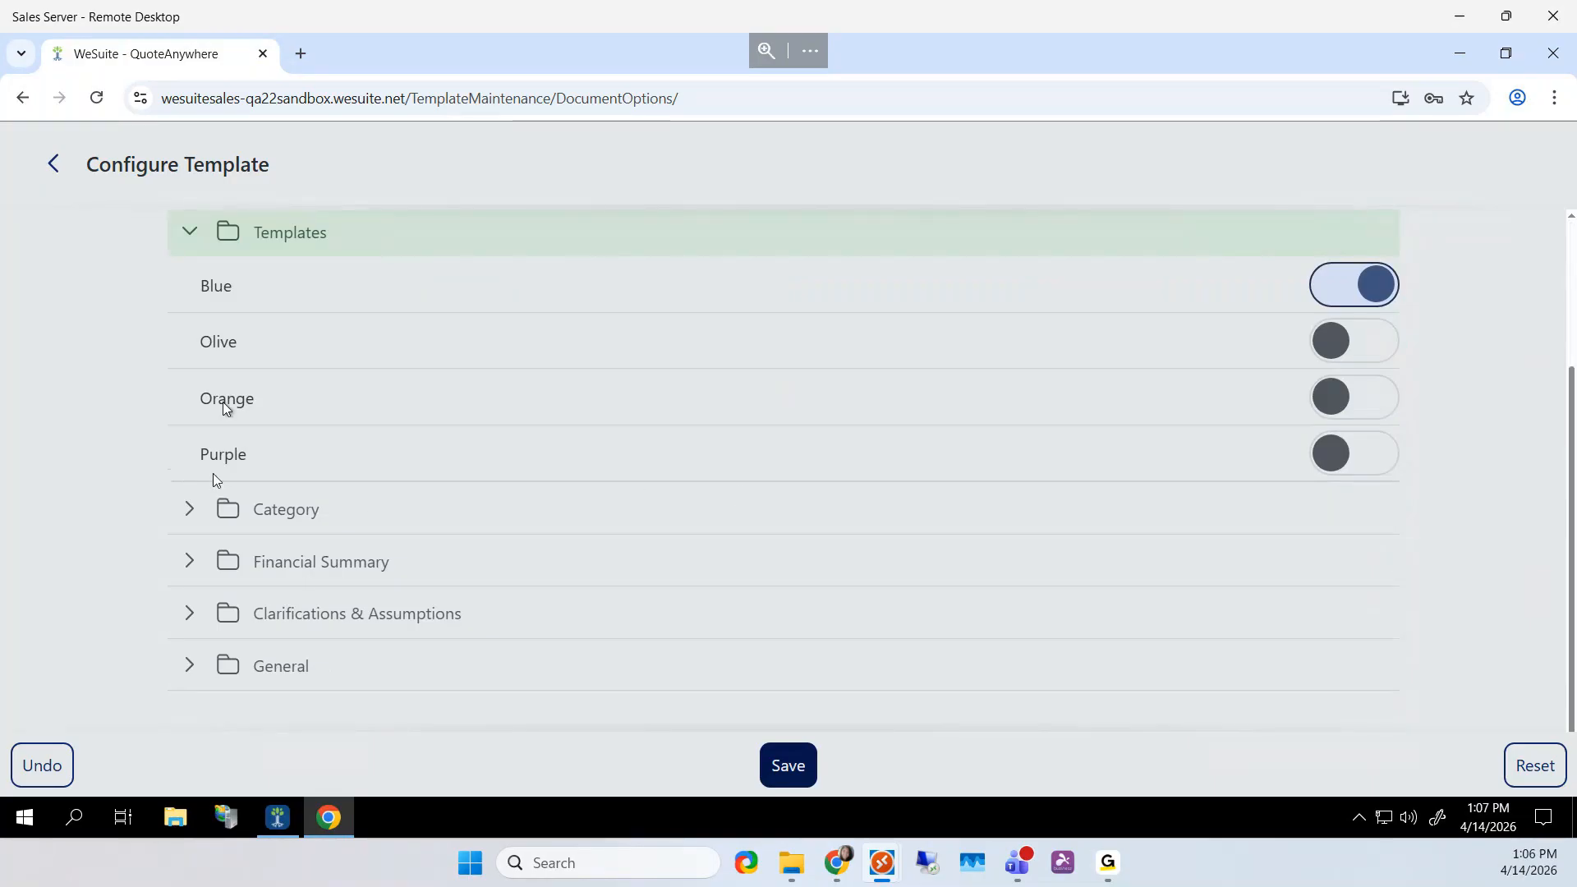
{"action": "left_click", "coordinate": [193, 514]}
{"action": "scroll", "coordinate": [429, 485], "scroll_direction": "down", "scroll_amount": 4}
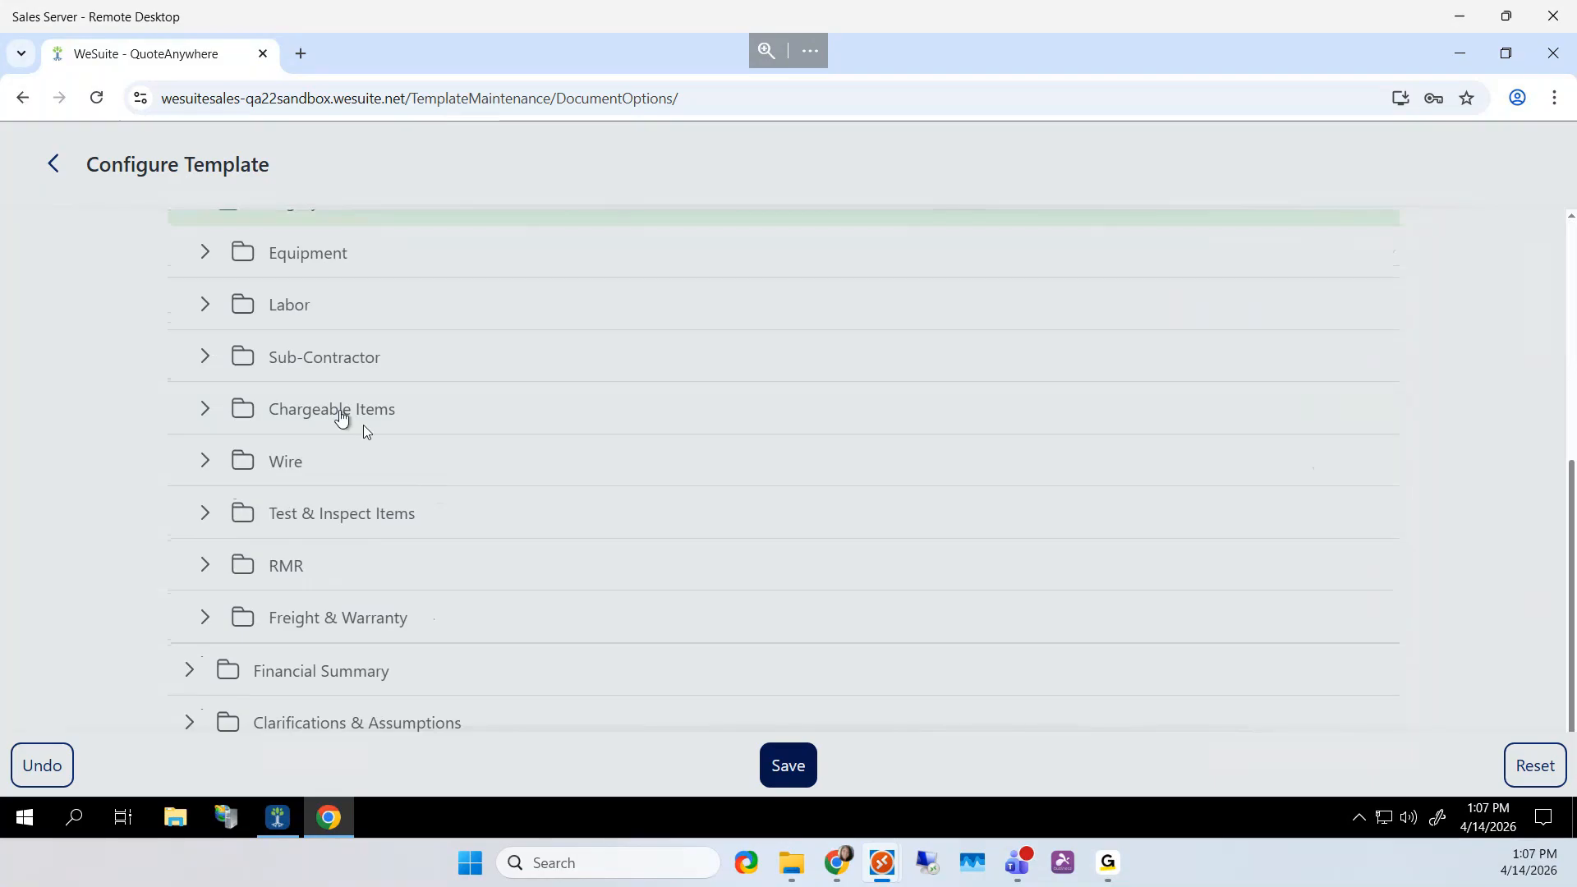
{"action": "left_click", "coordinate": [204, 261]}
{"action": "left_click", "coordinate": [223, 303]}
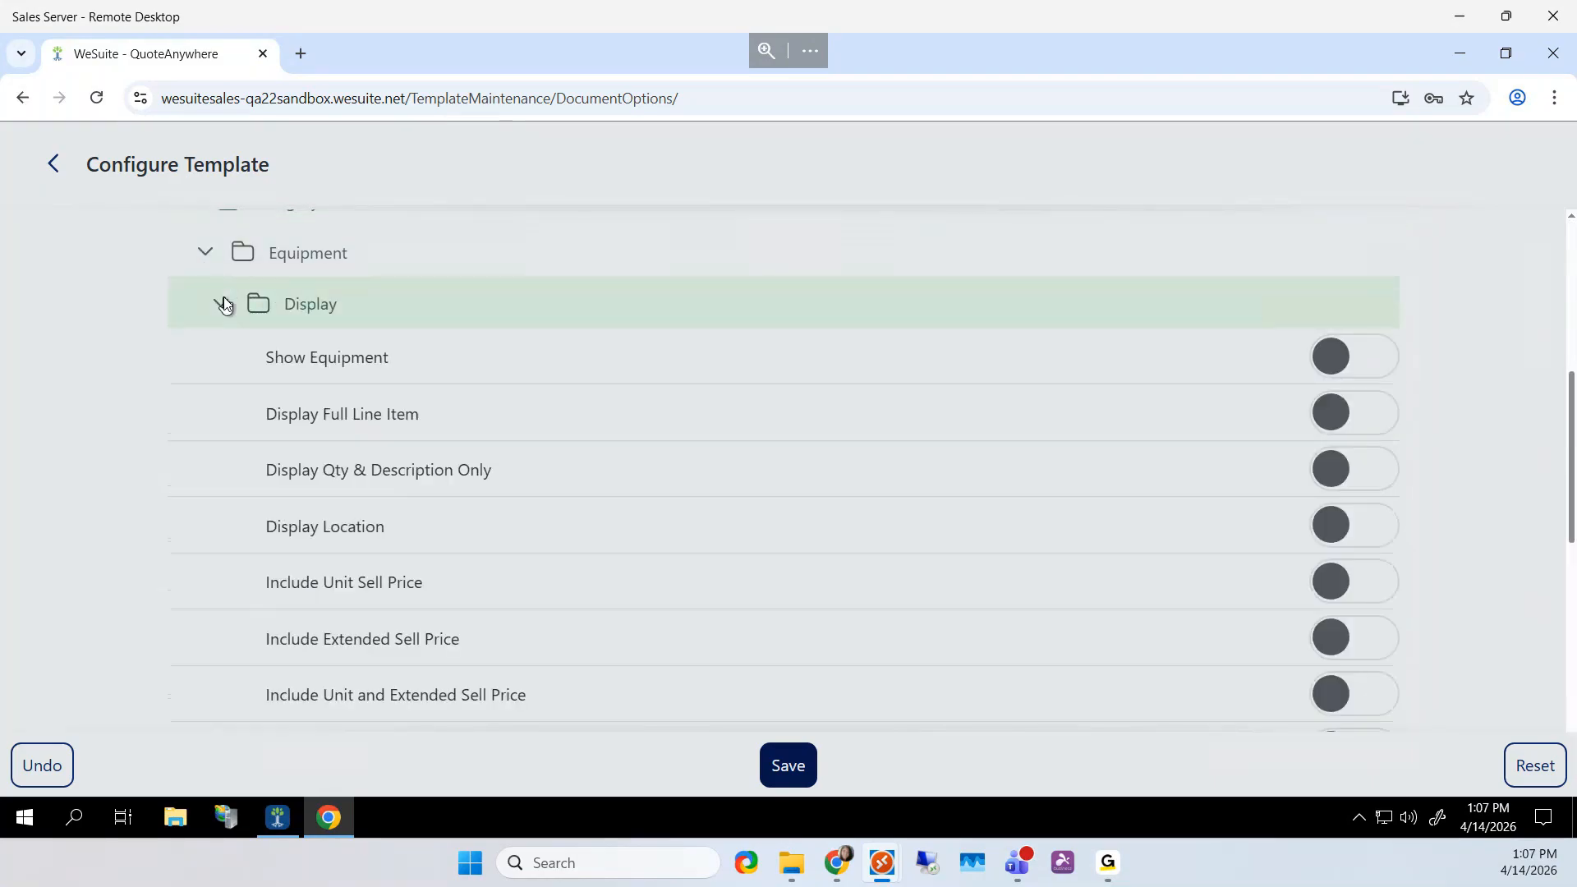
{"action": "left_click", "coordinate": [1367, 357]}
{"action": "left_click", "coordinate": [1355, 469]}
Enable Show RMR and RMR Line Item in the RMR category
{"action": "scroll", "coordinate": [1055, 511], "scroll_direction": "down", "scroll_amount": 8}
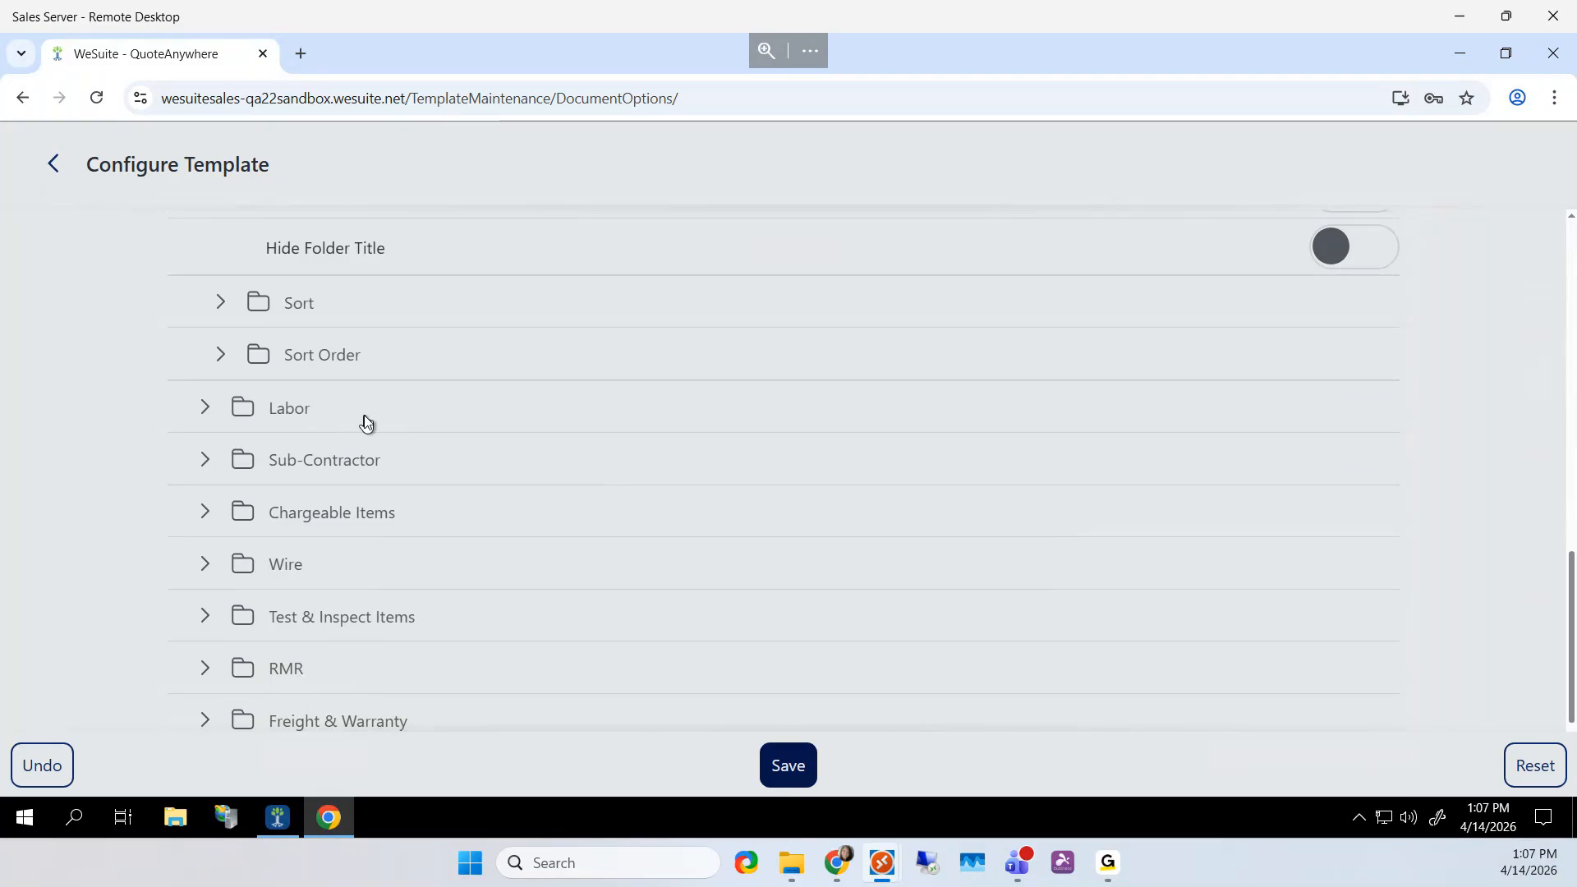
{"action": "scroll", "coordinate": [365, 422], "scroll_direction": "down", "scroll_amount": 1}
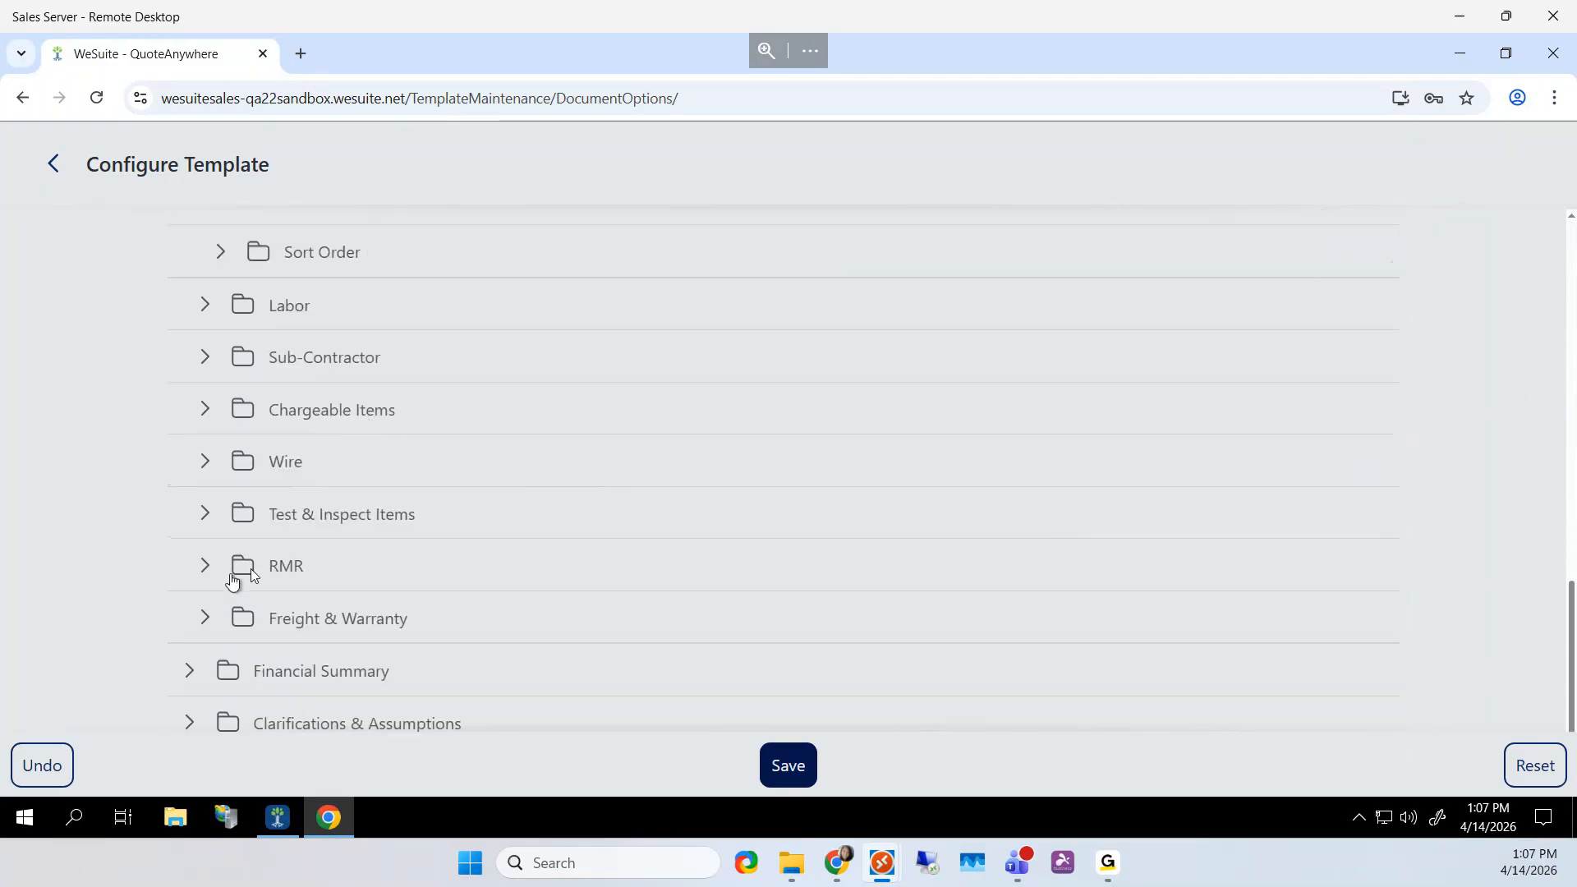
{"action": "left_click", "coordinate": [206, 566]}
{"action": "left_click", "coordinate": [1372, 619]}
{"action": "left_click", "coordinate": [1351, 686]}
Enable Total System Investment in the Financial Summary and save the template
{"action": "scroll", "coordinate": [1371, 524], "scroll_direction": "down", "scroll_amount": 3}
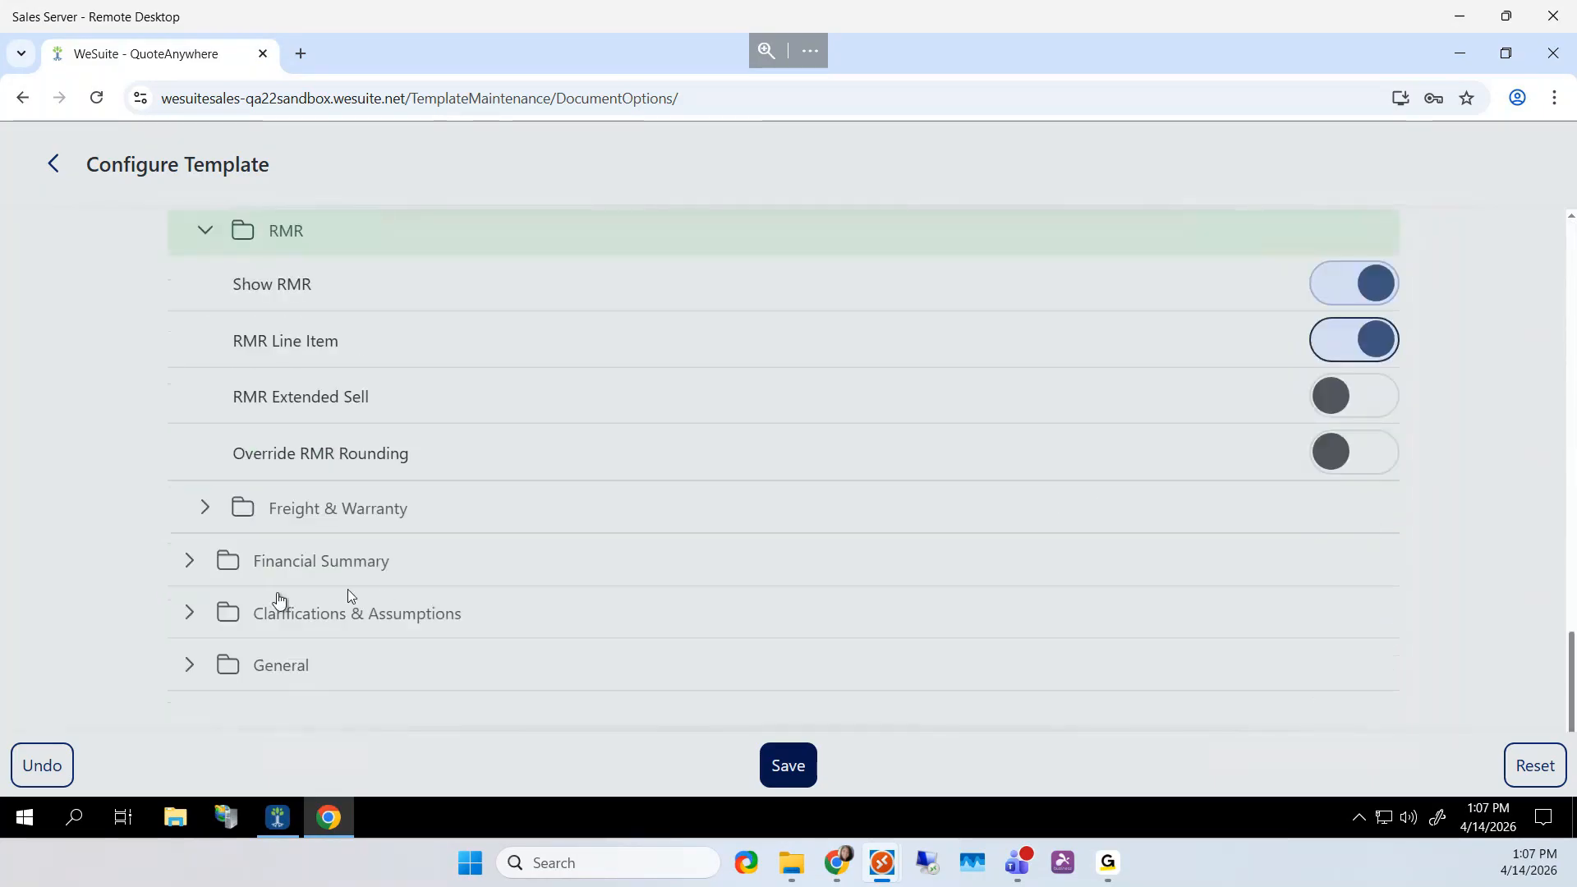
{"action": "left_click", "coordinate": [190, 561]}
{"action": "left_click", "coordinate": [1369, 613]}
{"action": "scroll", "coordinate": [1369, 617], "scroll_direction": "down", "scroll_amount": 1}
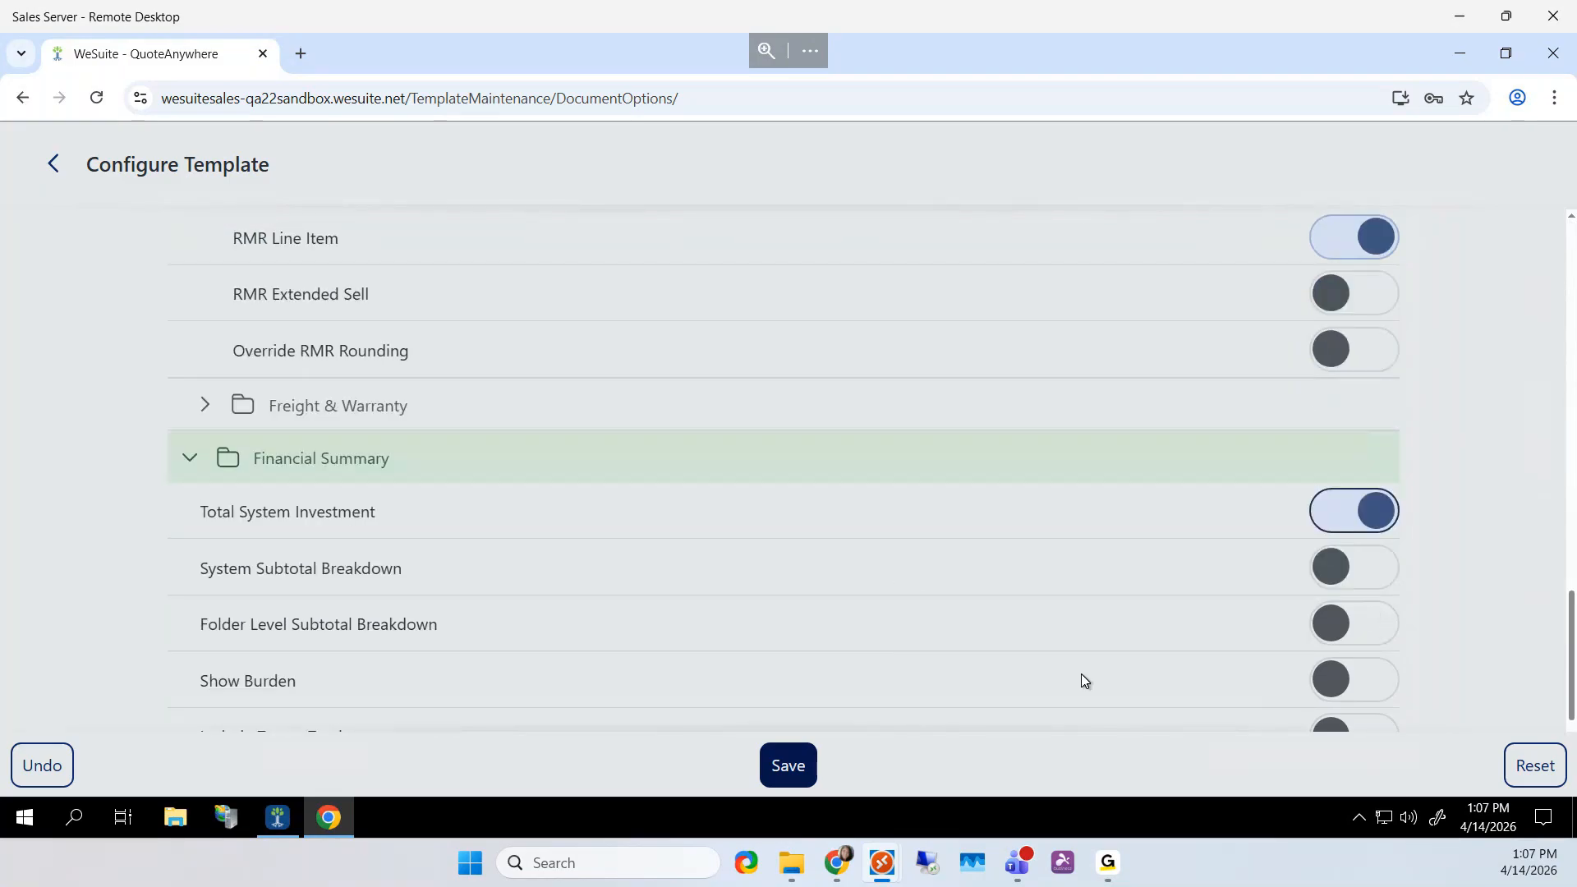
{"action": "left_click", "coordinate": [782, 766]}
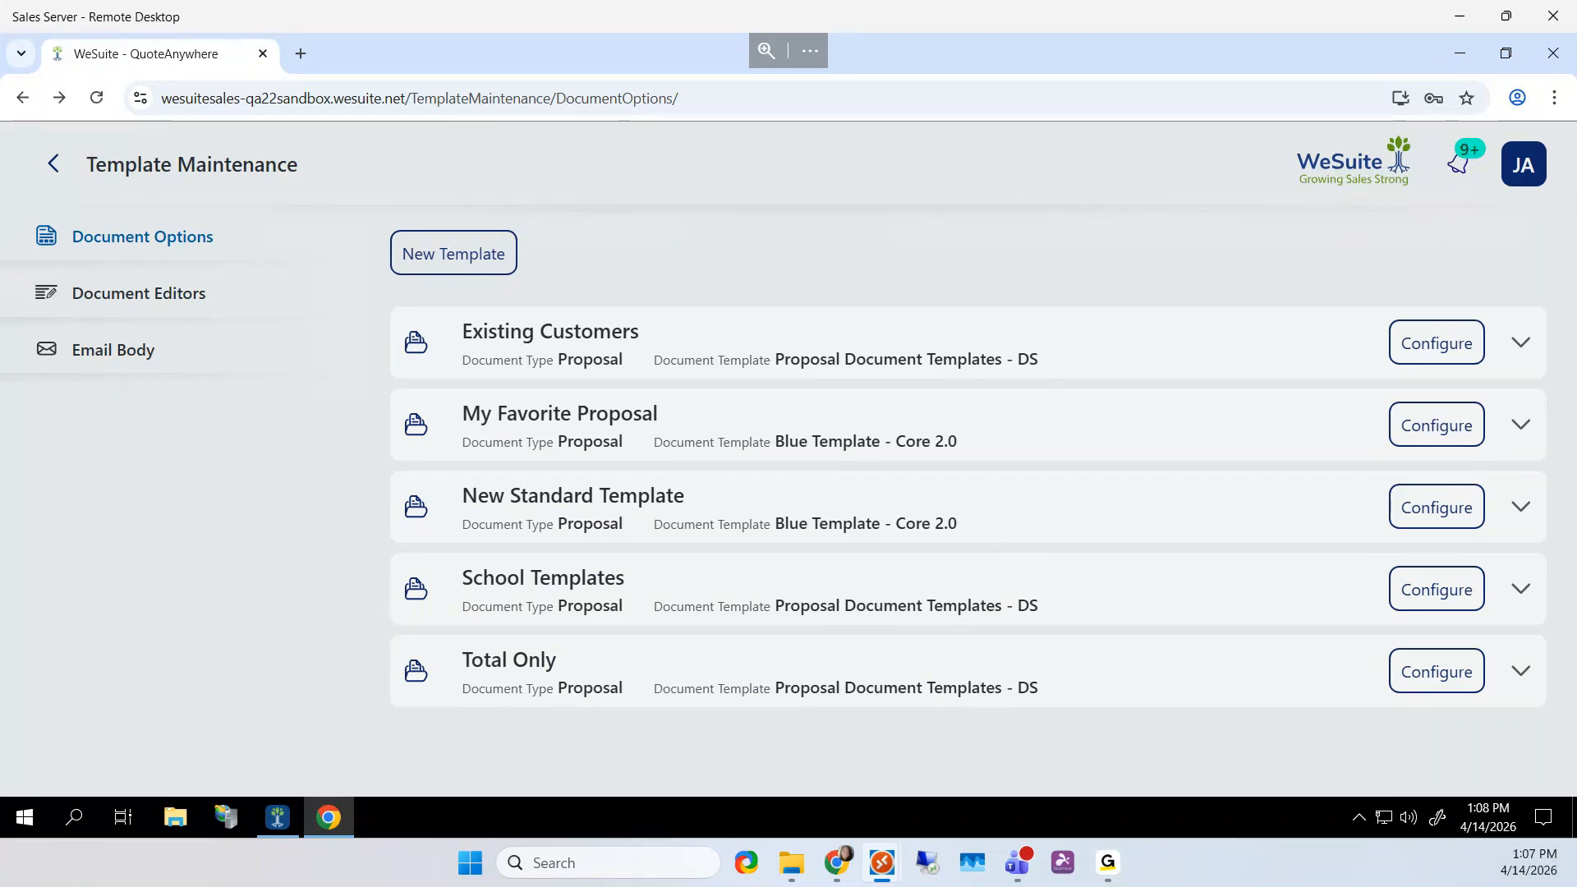
Open the Surveillance scope text template for editing and place the cursor in its empty bullet
{"action": "left_click", "coordinate": [160, 304]}
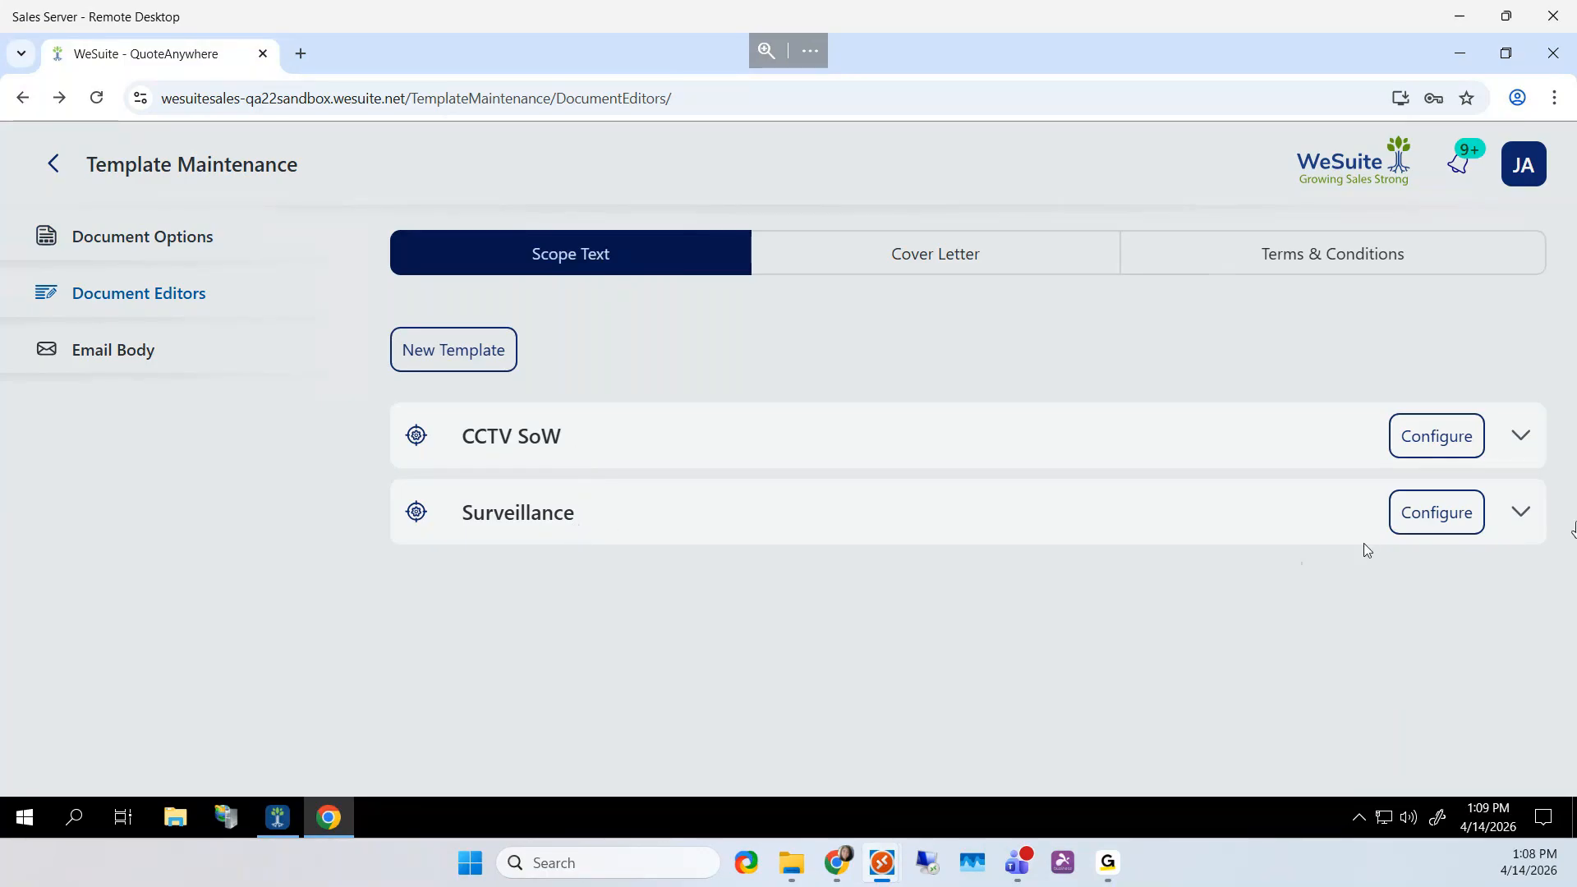
{"action": "left_click", "coordinate": [1459, 526]}
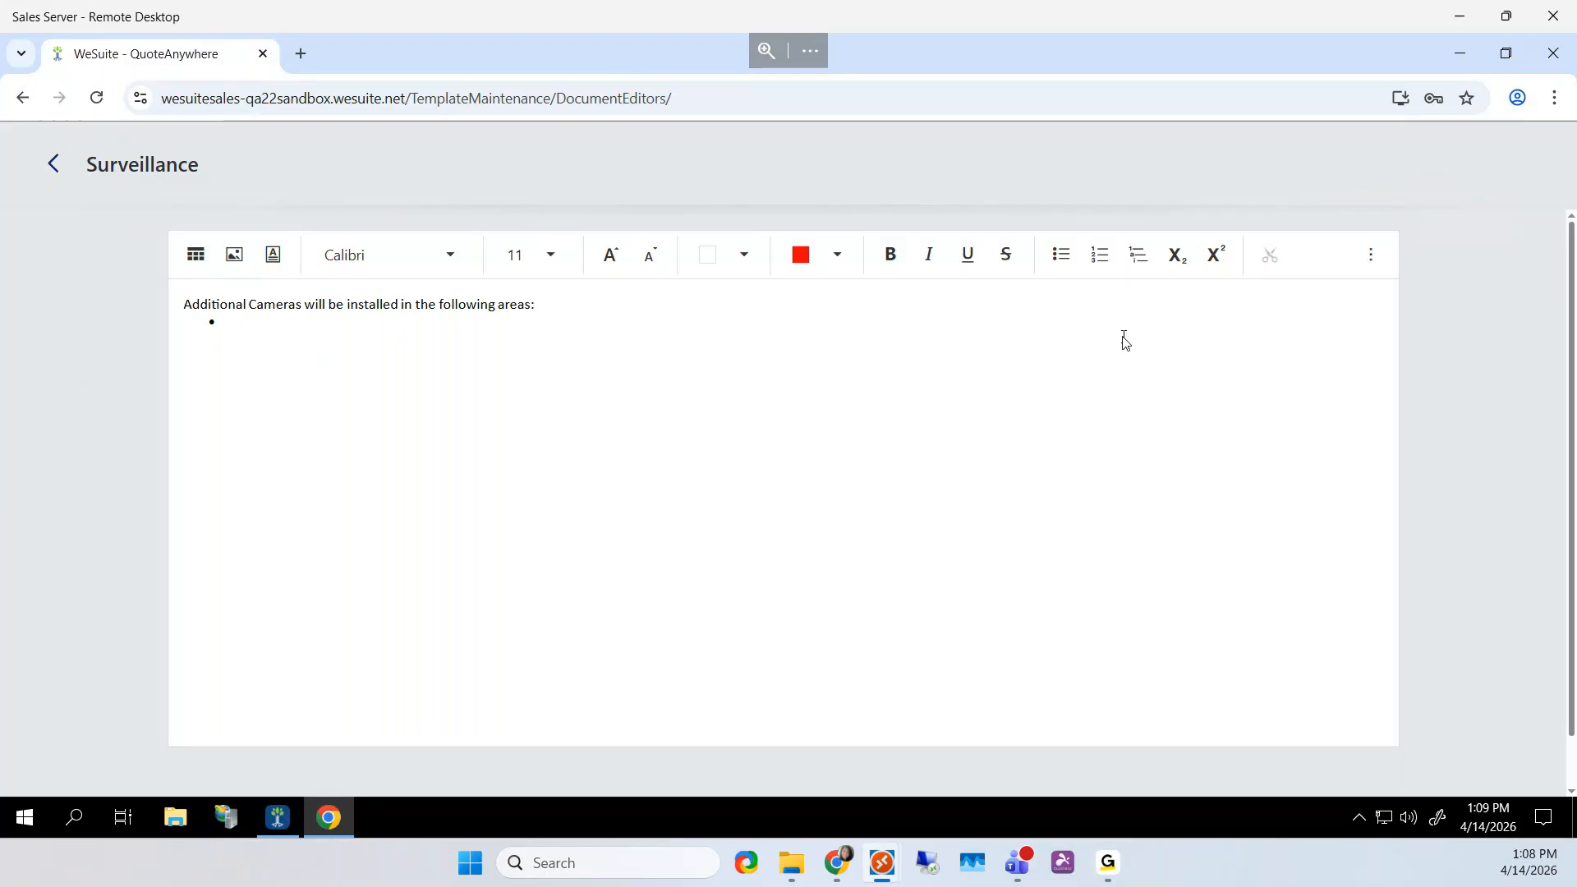
{"action": "left_click", "coordinate": [633, 319]}
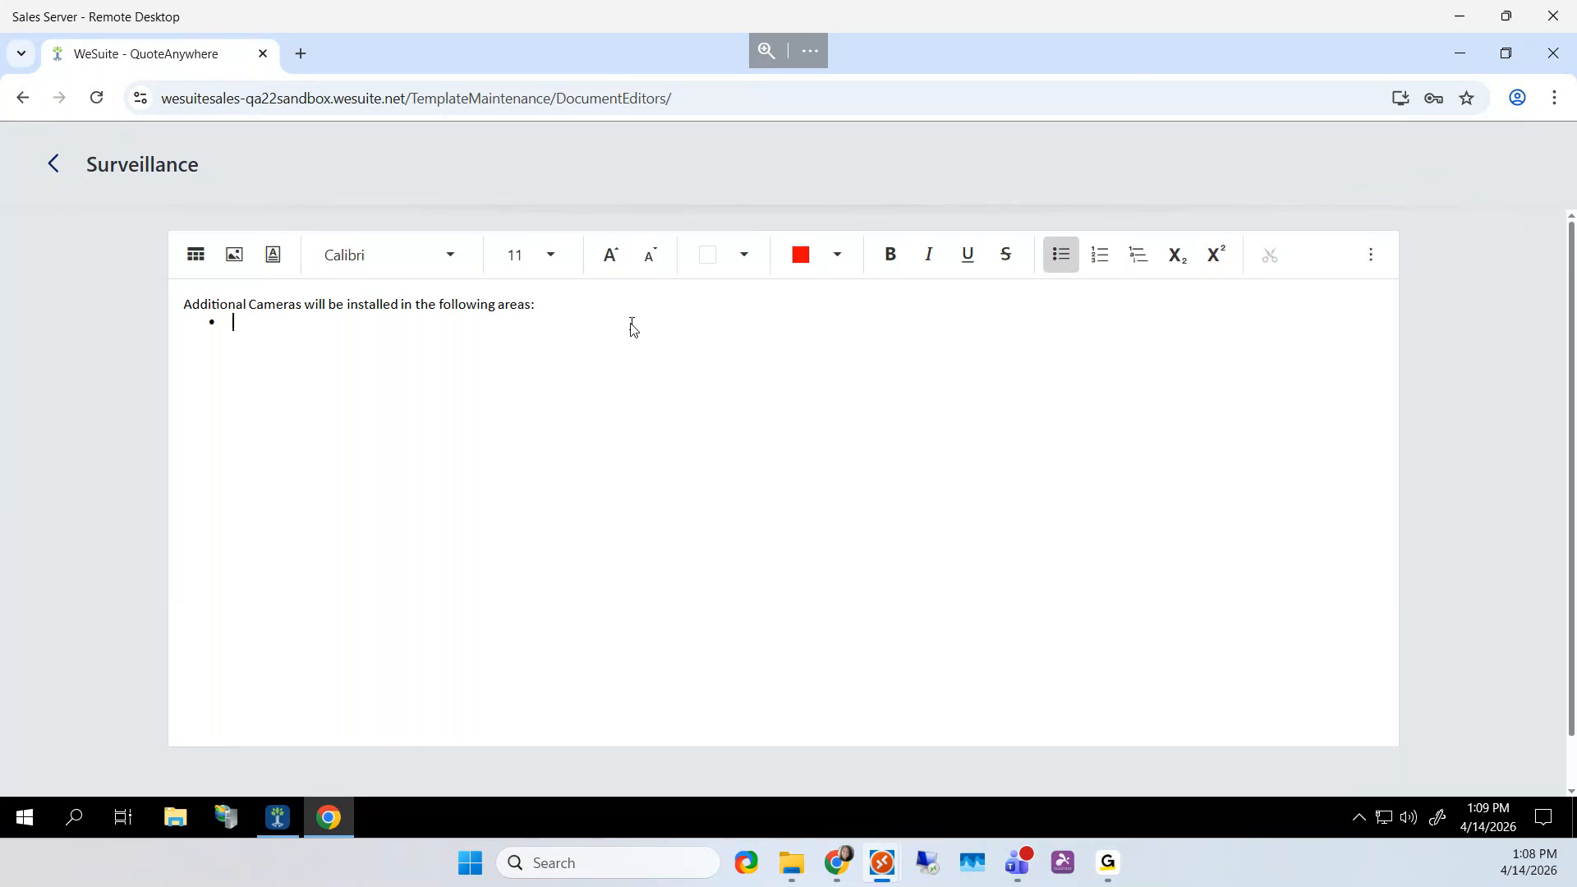
{"action": "key", "text": "BackSpace"}
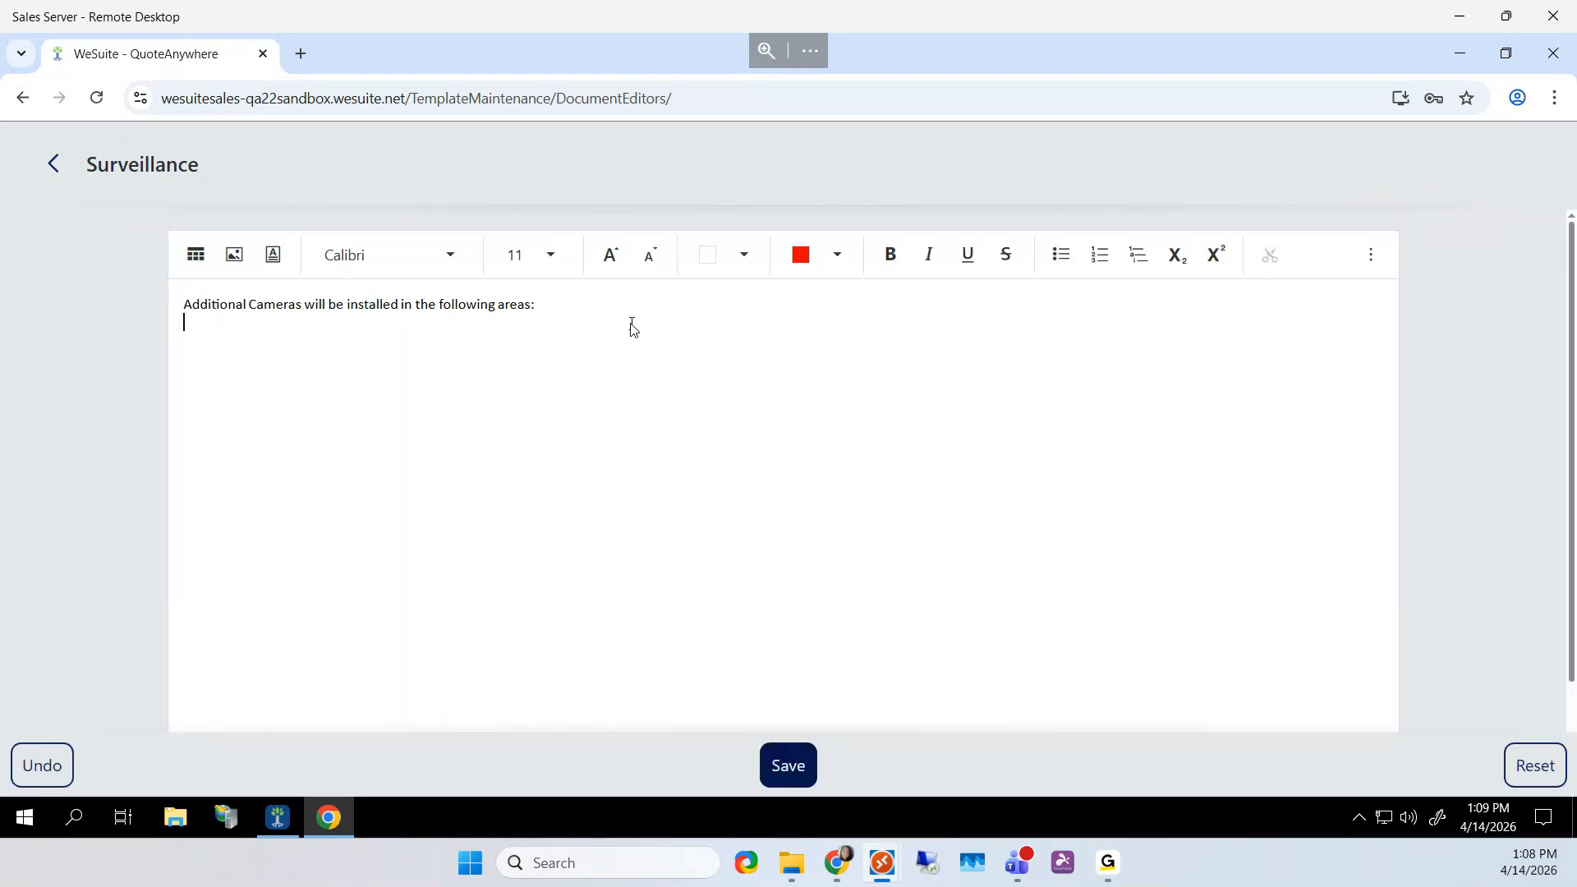
{"action": "type", "text": "-"}
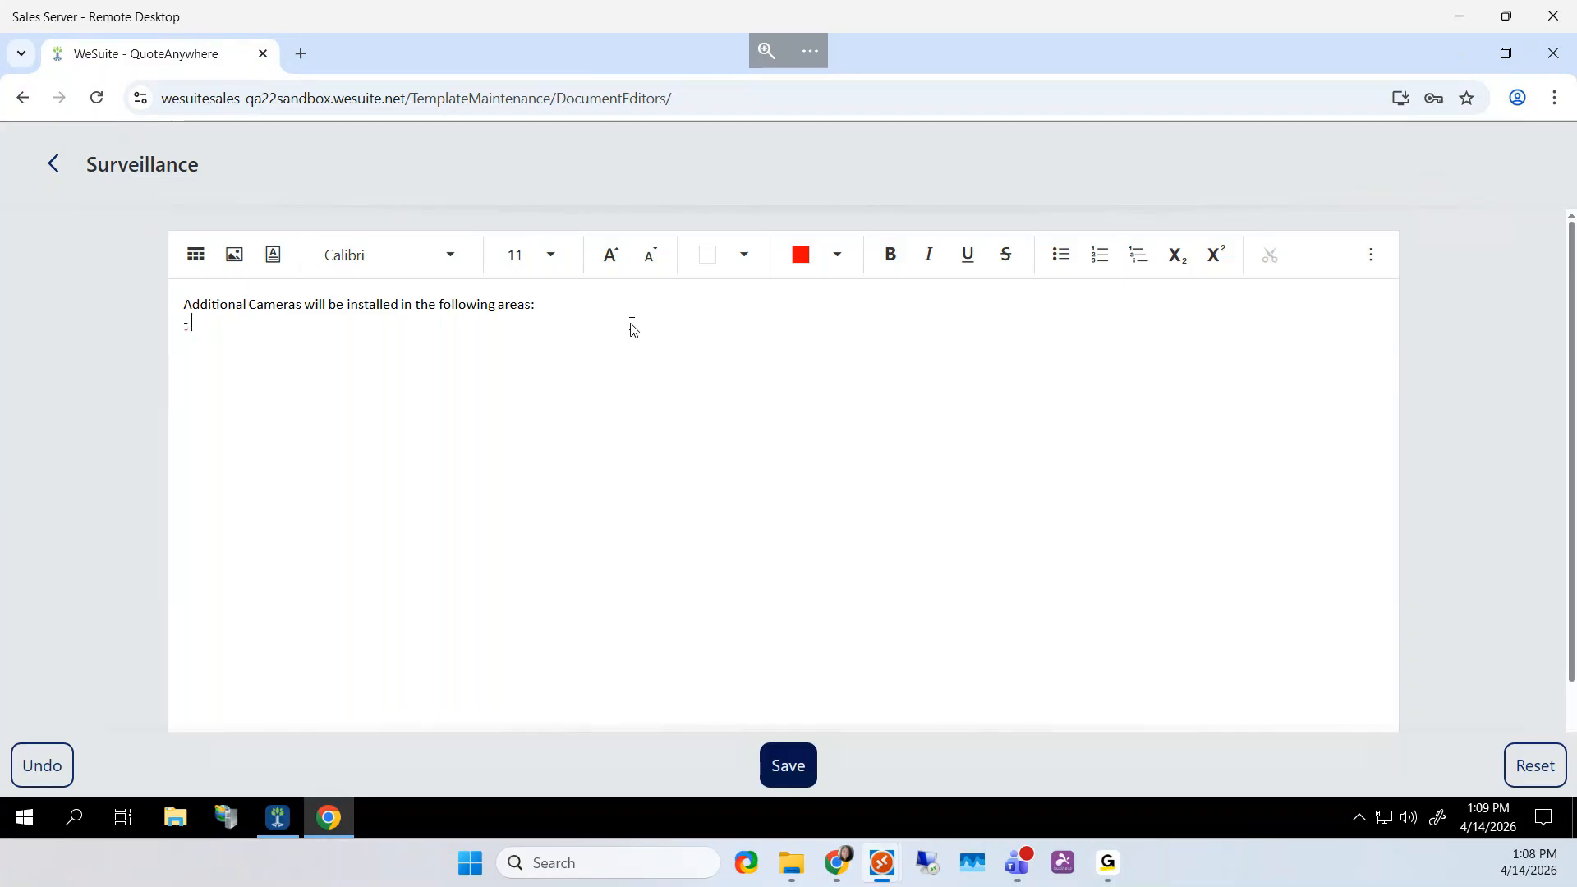
{"action": "key", "text": "BackSpace"}
{"action": "left_click", "coordinate": [1064, 259]}
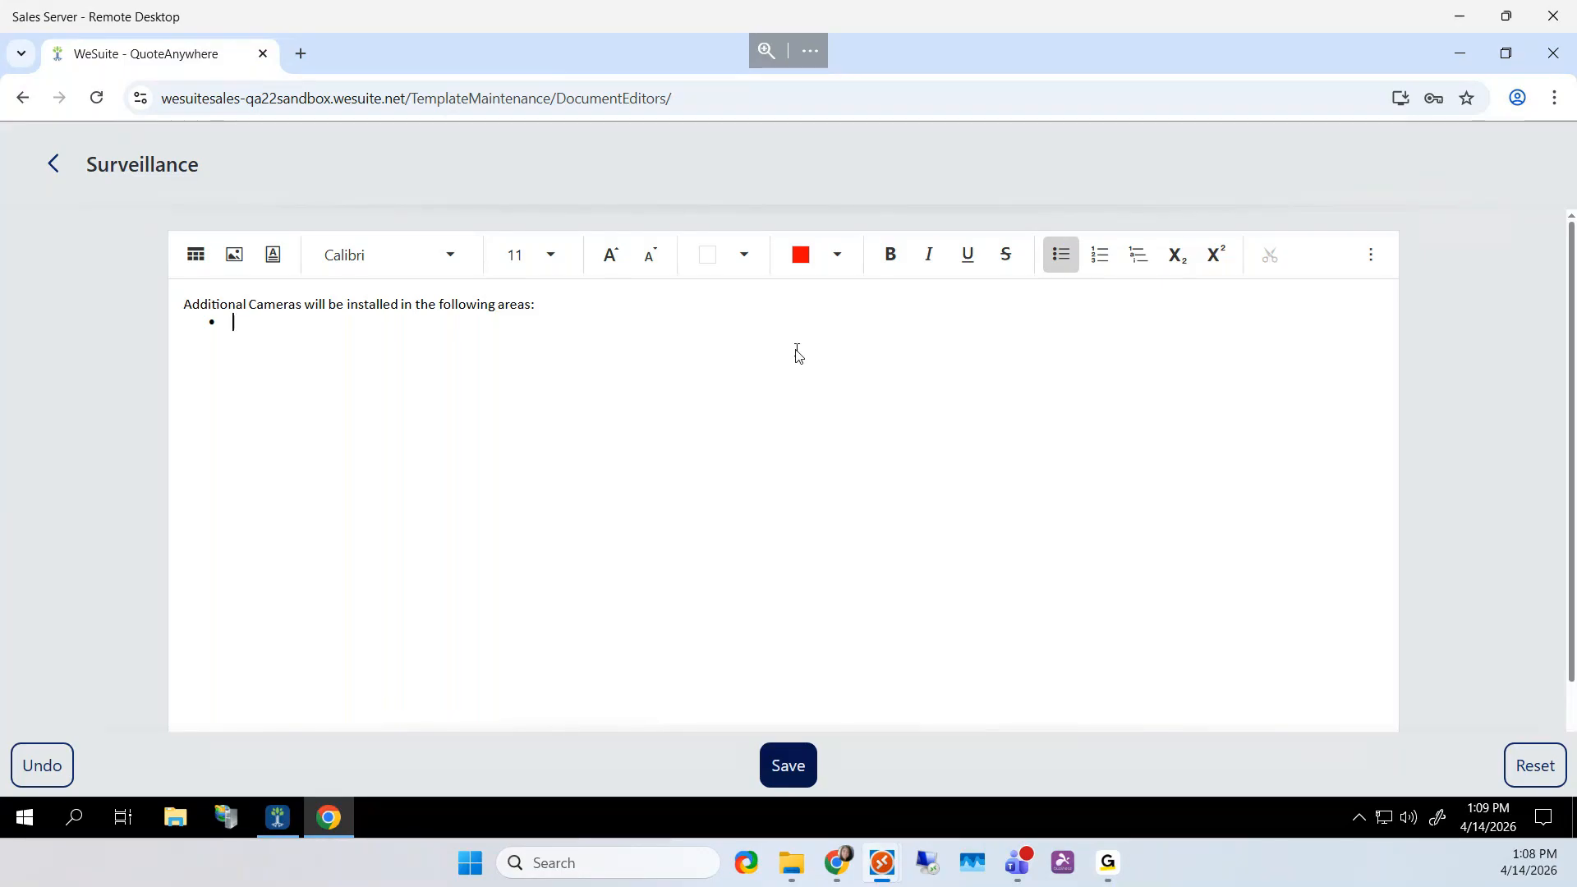
Fill the bulleted list with "10 cameras", "10 mounted" and "5 monitors", and save the Surveillance template
{"action": "type", "text": "10 cameras"}
{"action": "key", "text": "Return"}
{"action": "type", "text": "10 nounted"}
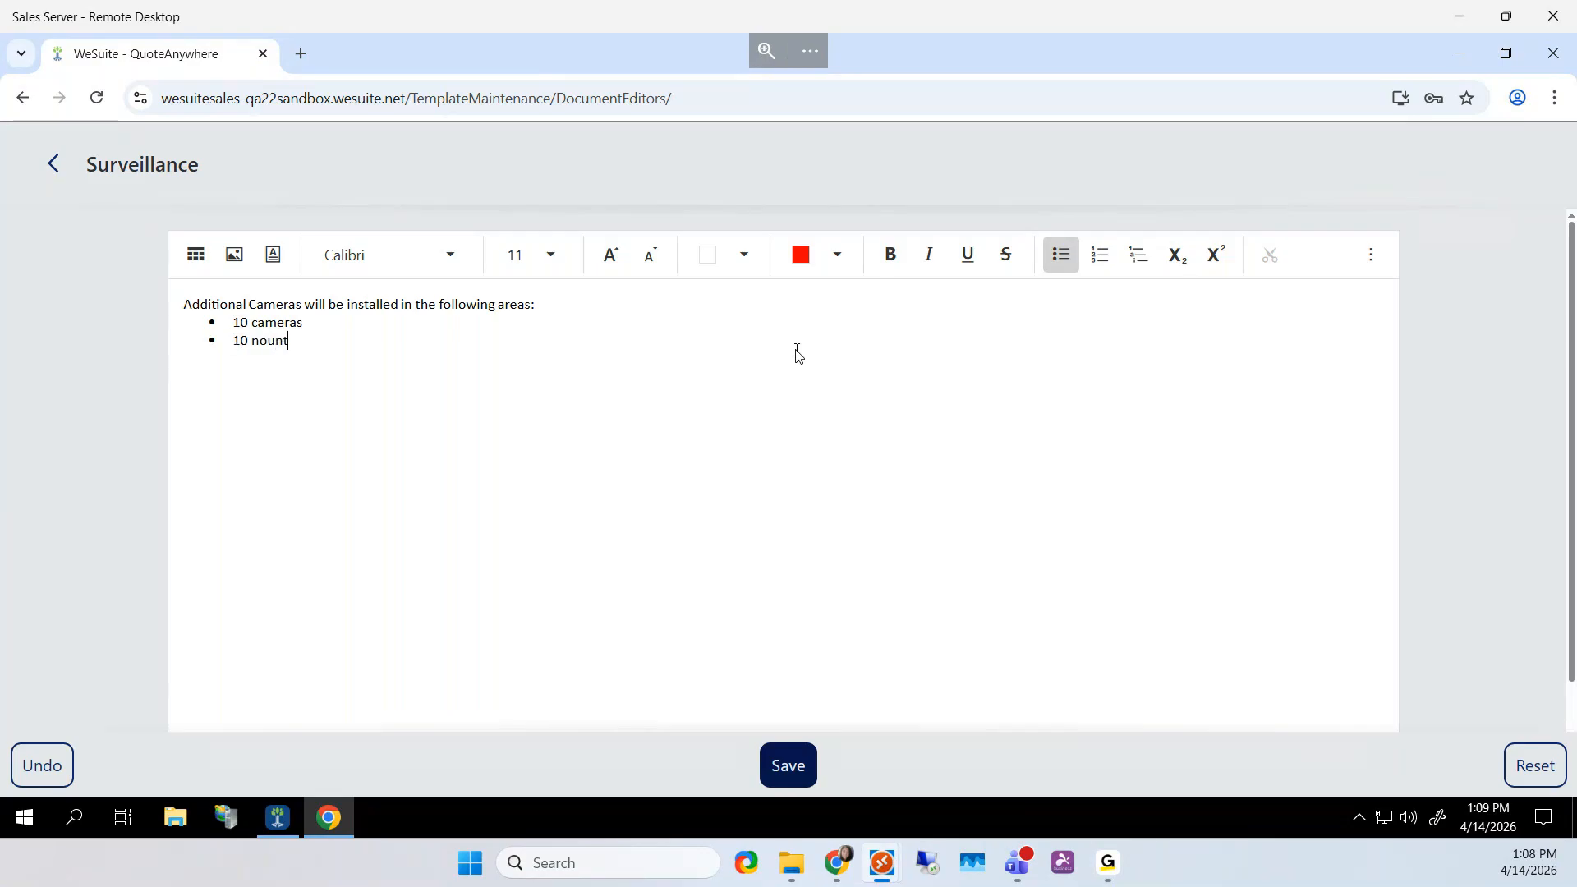
{"action": "key", "text": "BackSpace"}
{"action": "key", "text": "BackSpace"}
{"action": "key", "text": "BackSpace"}
{"action": "key", "text": "BackSpace"}
{"action": "key", "text": "BackSpace"}
{"action": "key", "text": "BackSpace"}
{"action": "key", "text": "BackSpace"}
{"action": "type", "text": "mounted"}
{"action": "key", "text": "Return"}
{"action": "type", "text": "5 "}
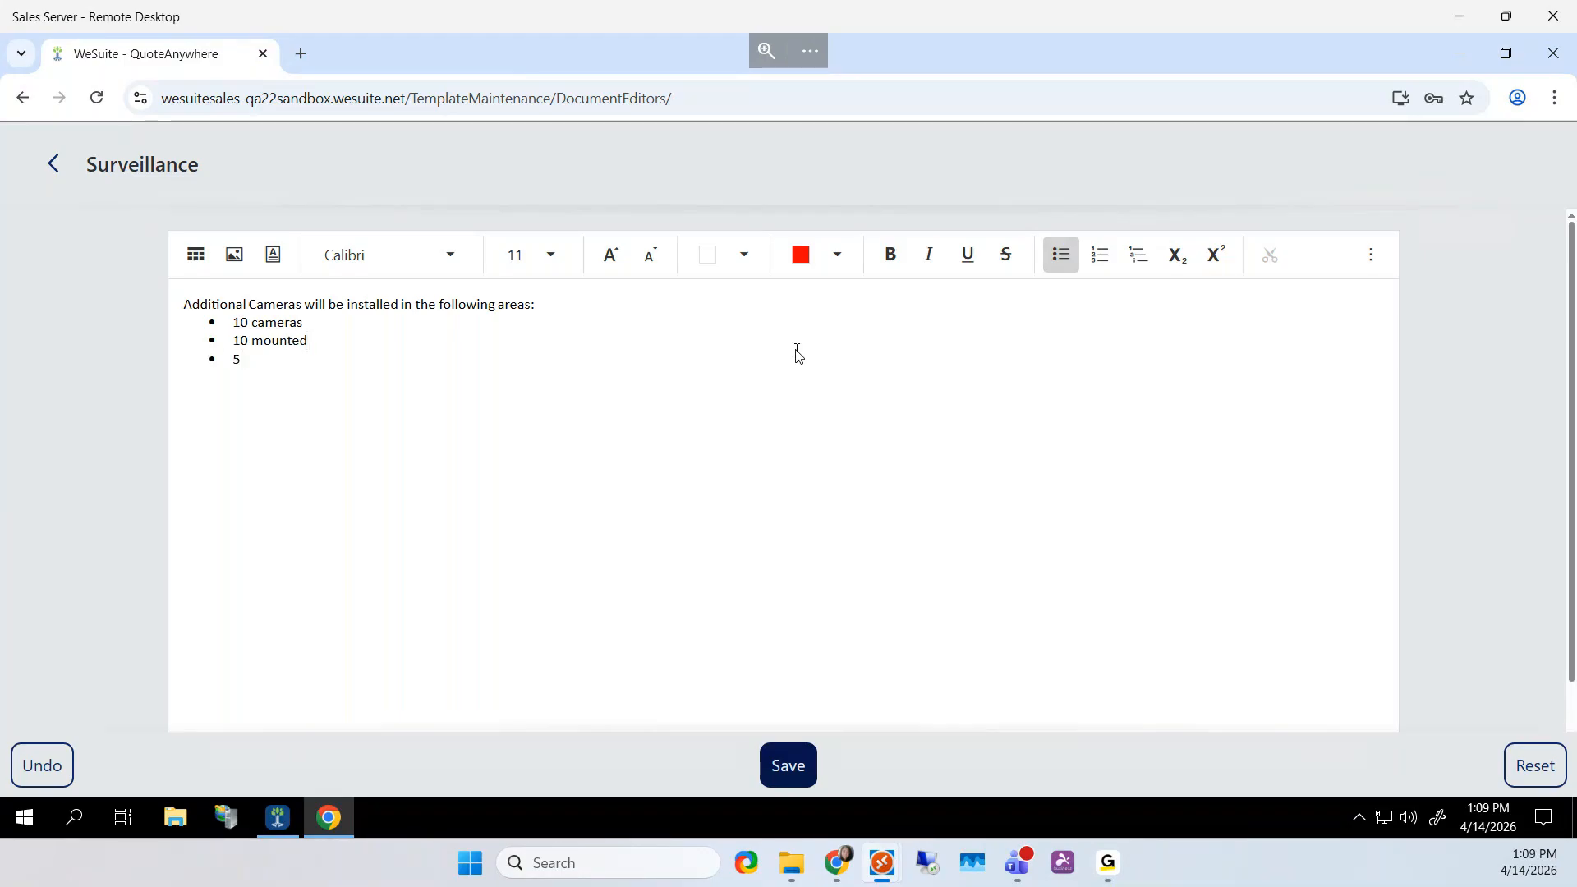
{"action": "type", "text": "monitors"}
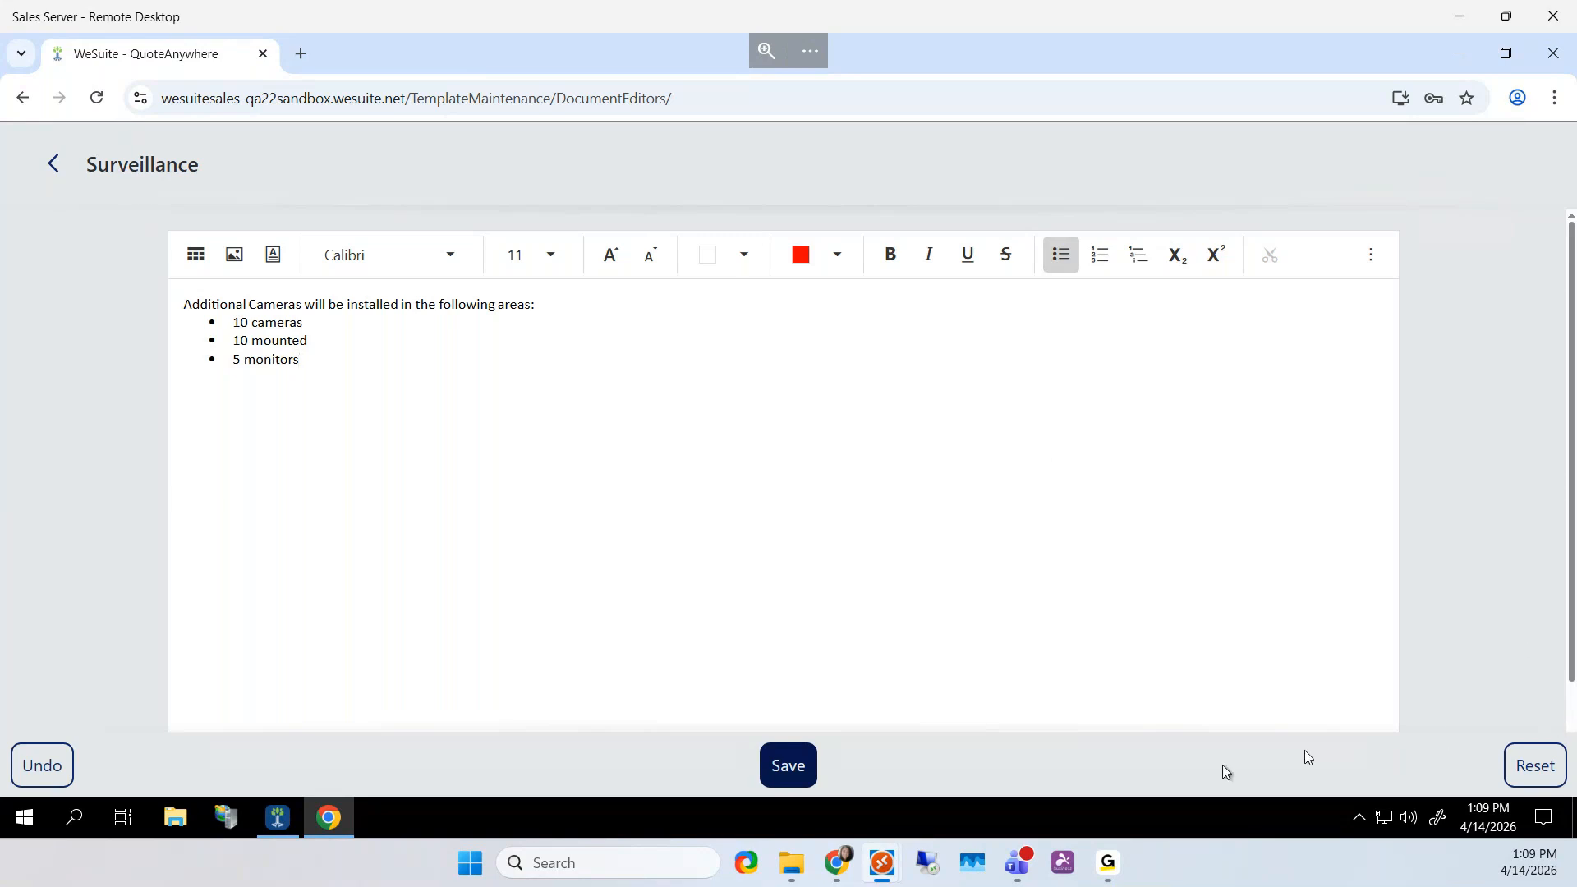
{"action": "left_click", "coordinate": [801, 763]}
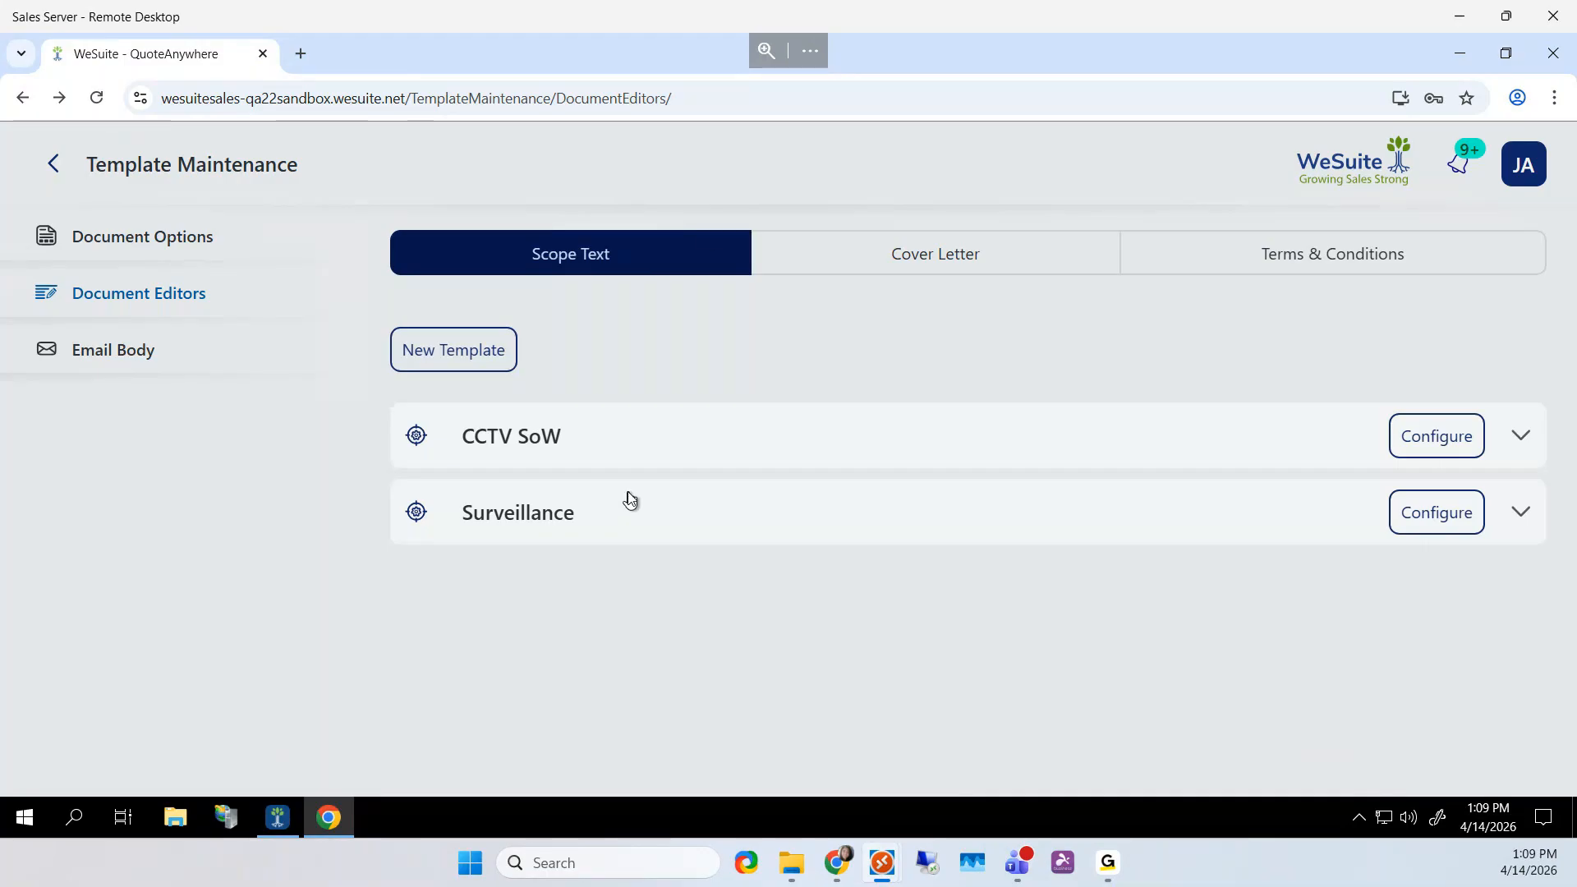
Create a new cover letter template named "Standard Cover for New"
{"action": "left_click", "coordinate": [909, 259]}
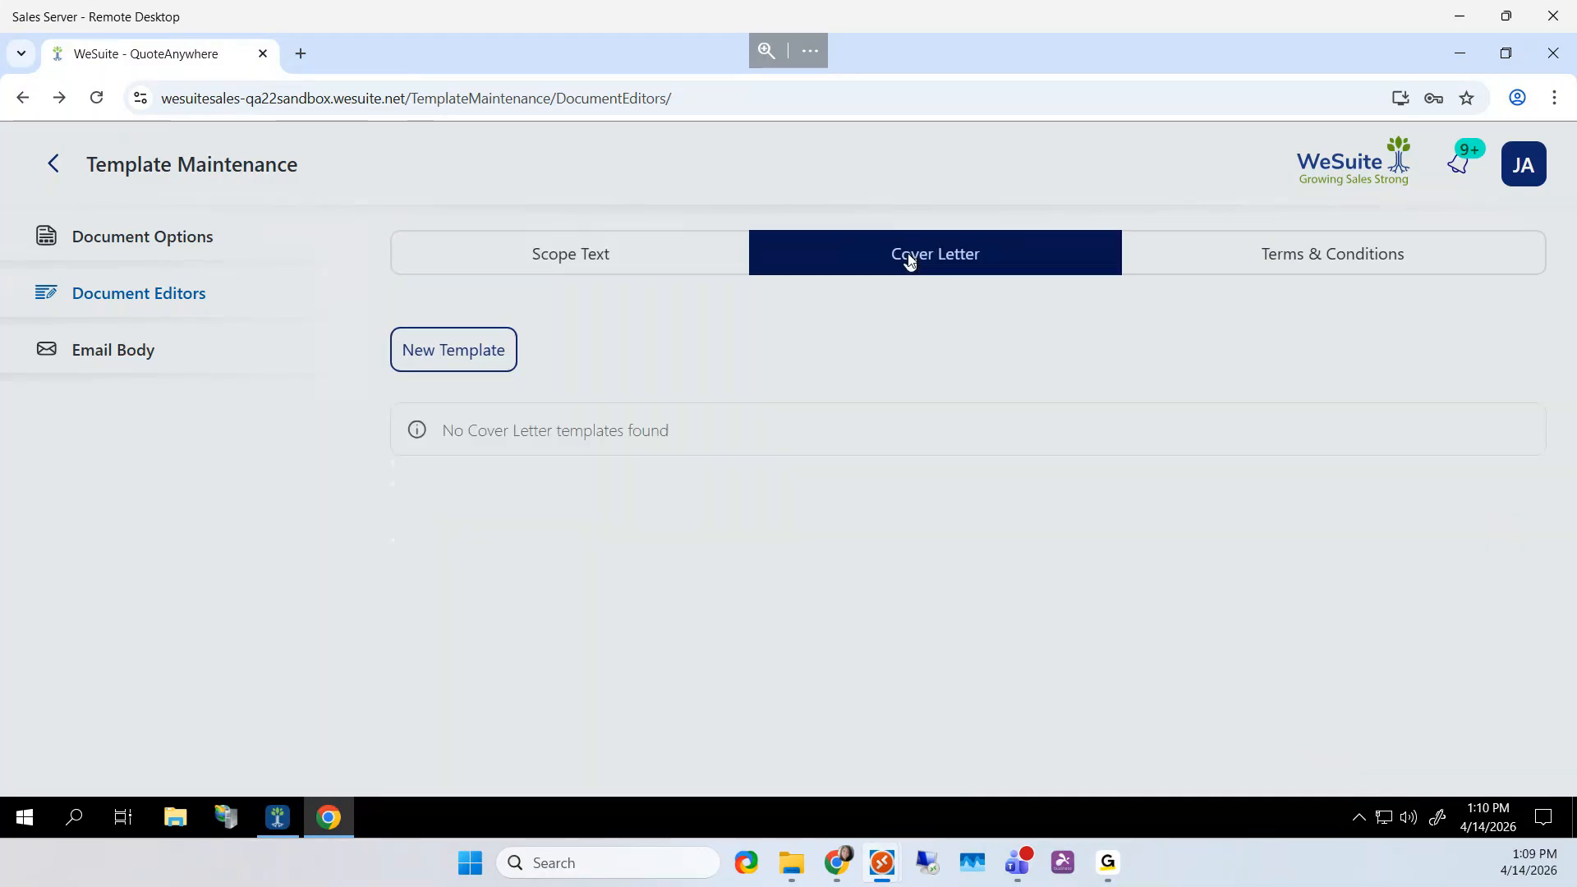
{"action": "left_click", "coordinate": [478, 353]}
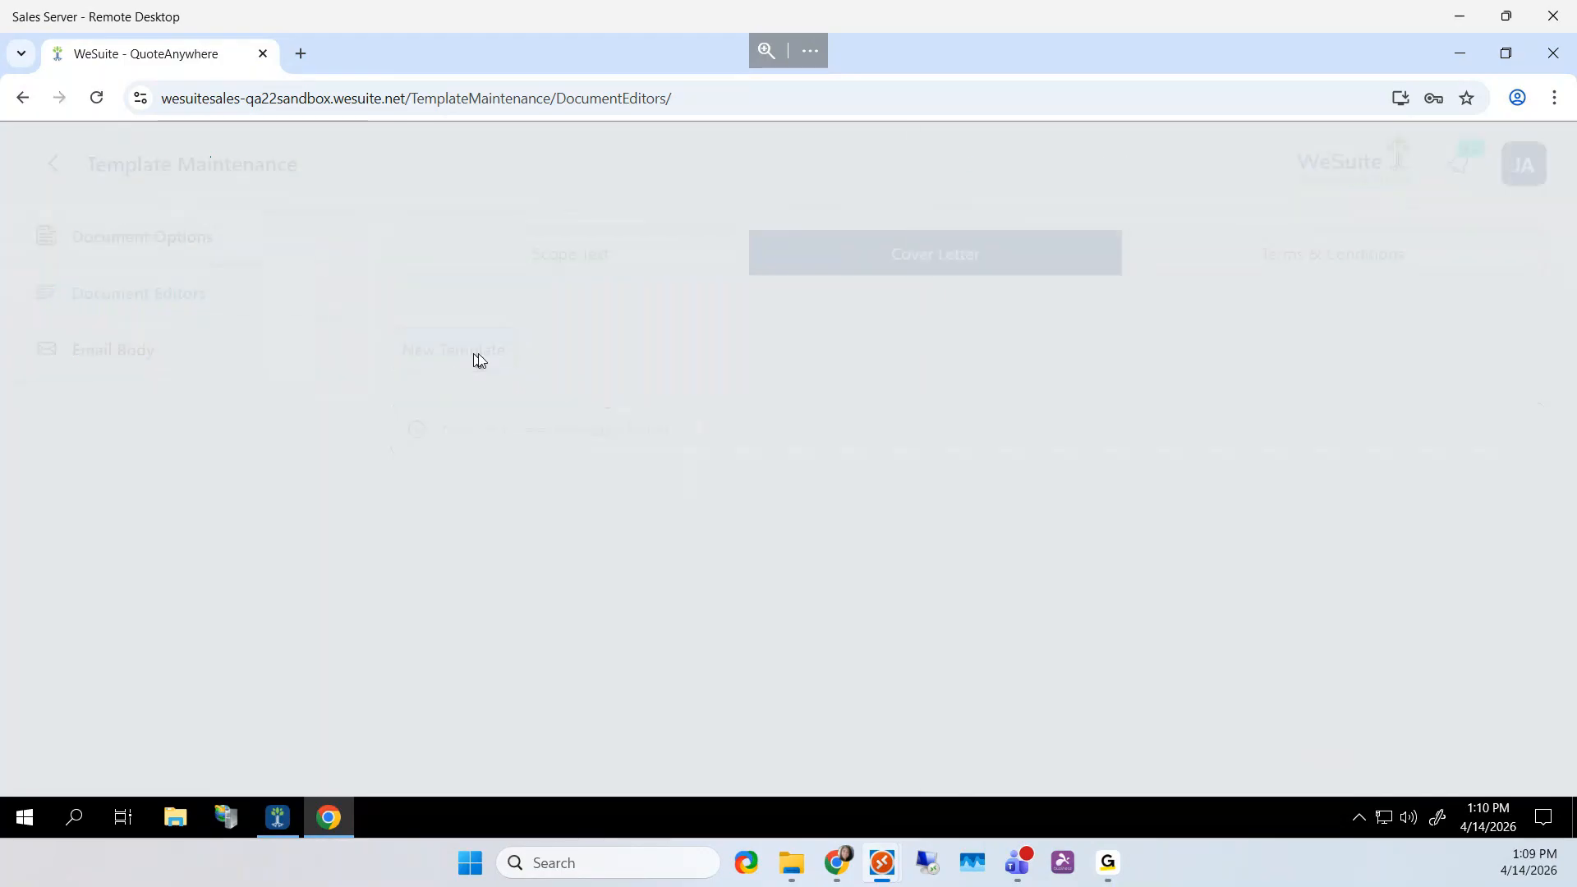
{"action": "left_click", "coordinate": [998, 284]}
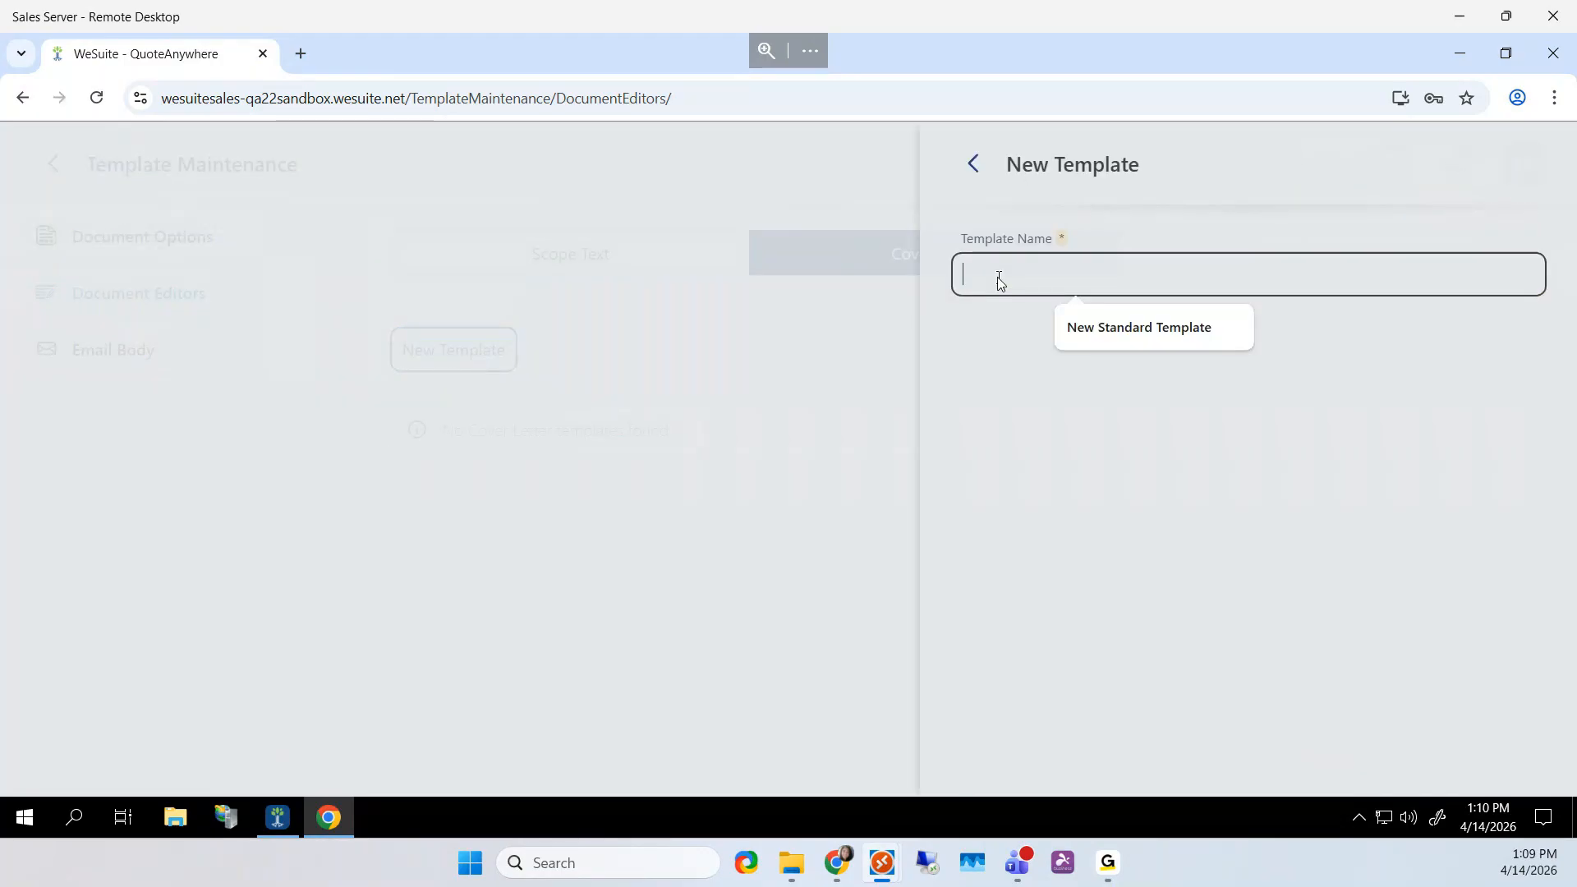
{"action": "type", "text": "Stand"}
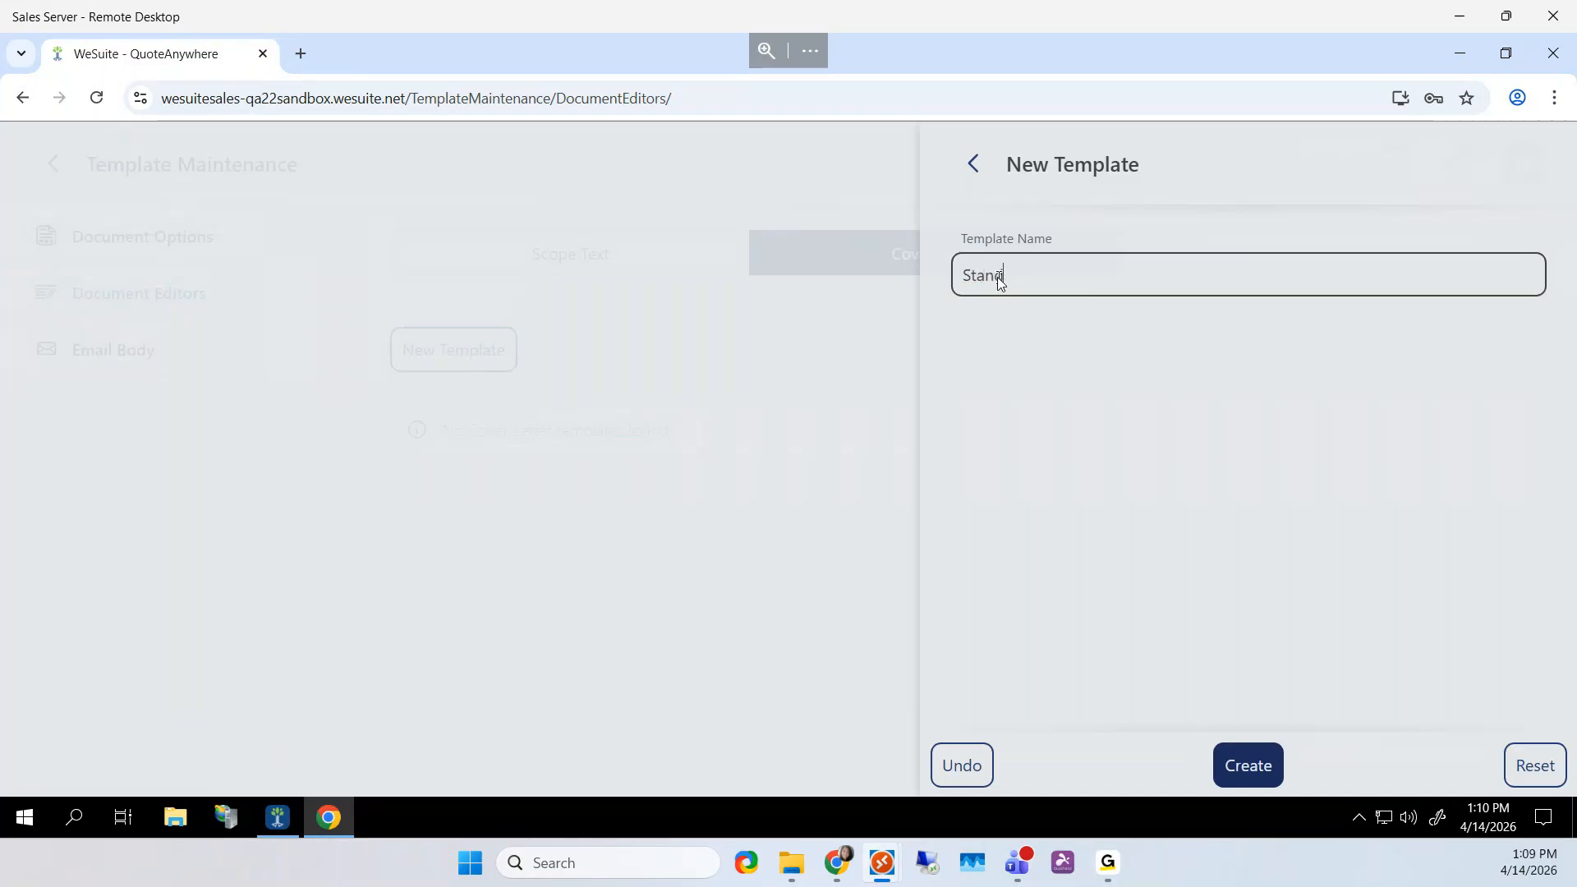
{"action": "type", "text": "ard Cover for New"}
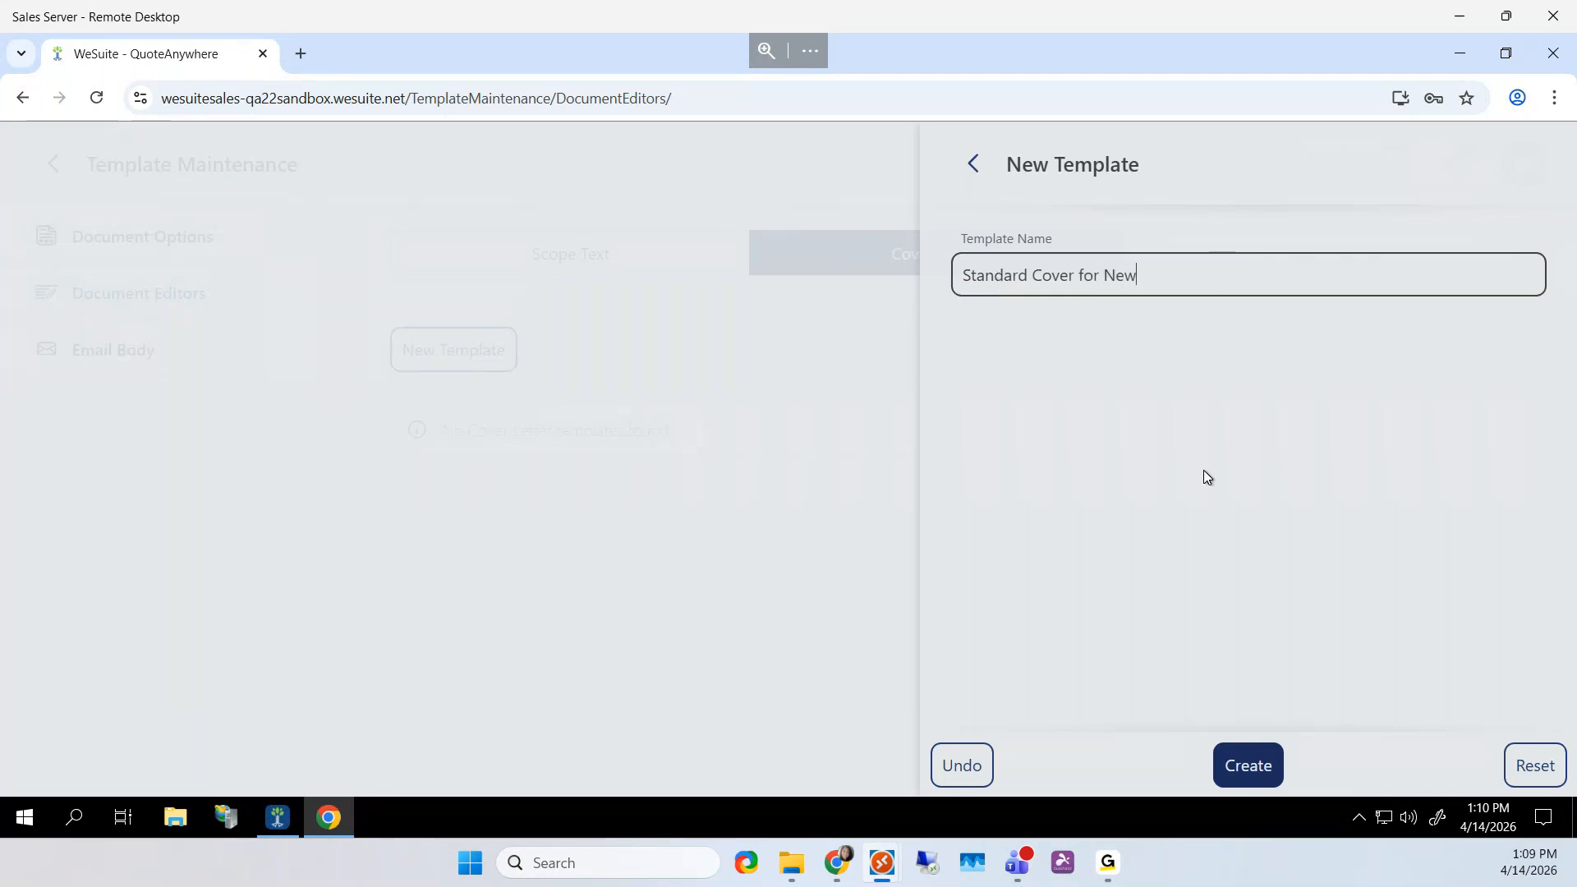
{"action": "left_click", "coordinate": [1226, 761]}
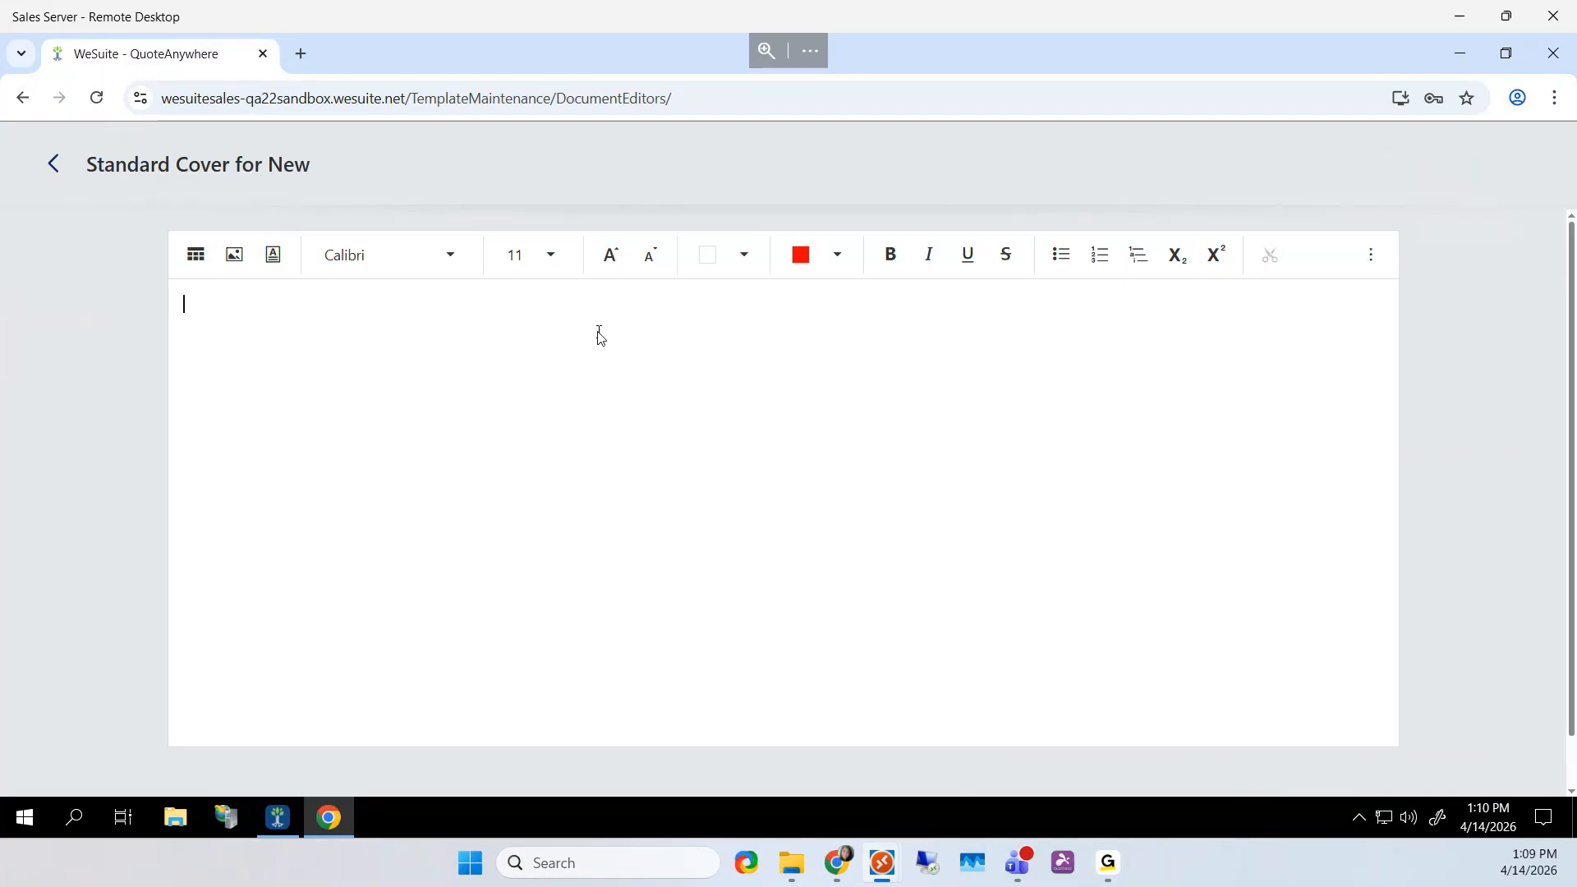
Write "Thank you for your business - excited to work with you!" as the cover letter text and save it
{"action": "type", "text": "Thank you for"}
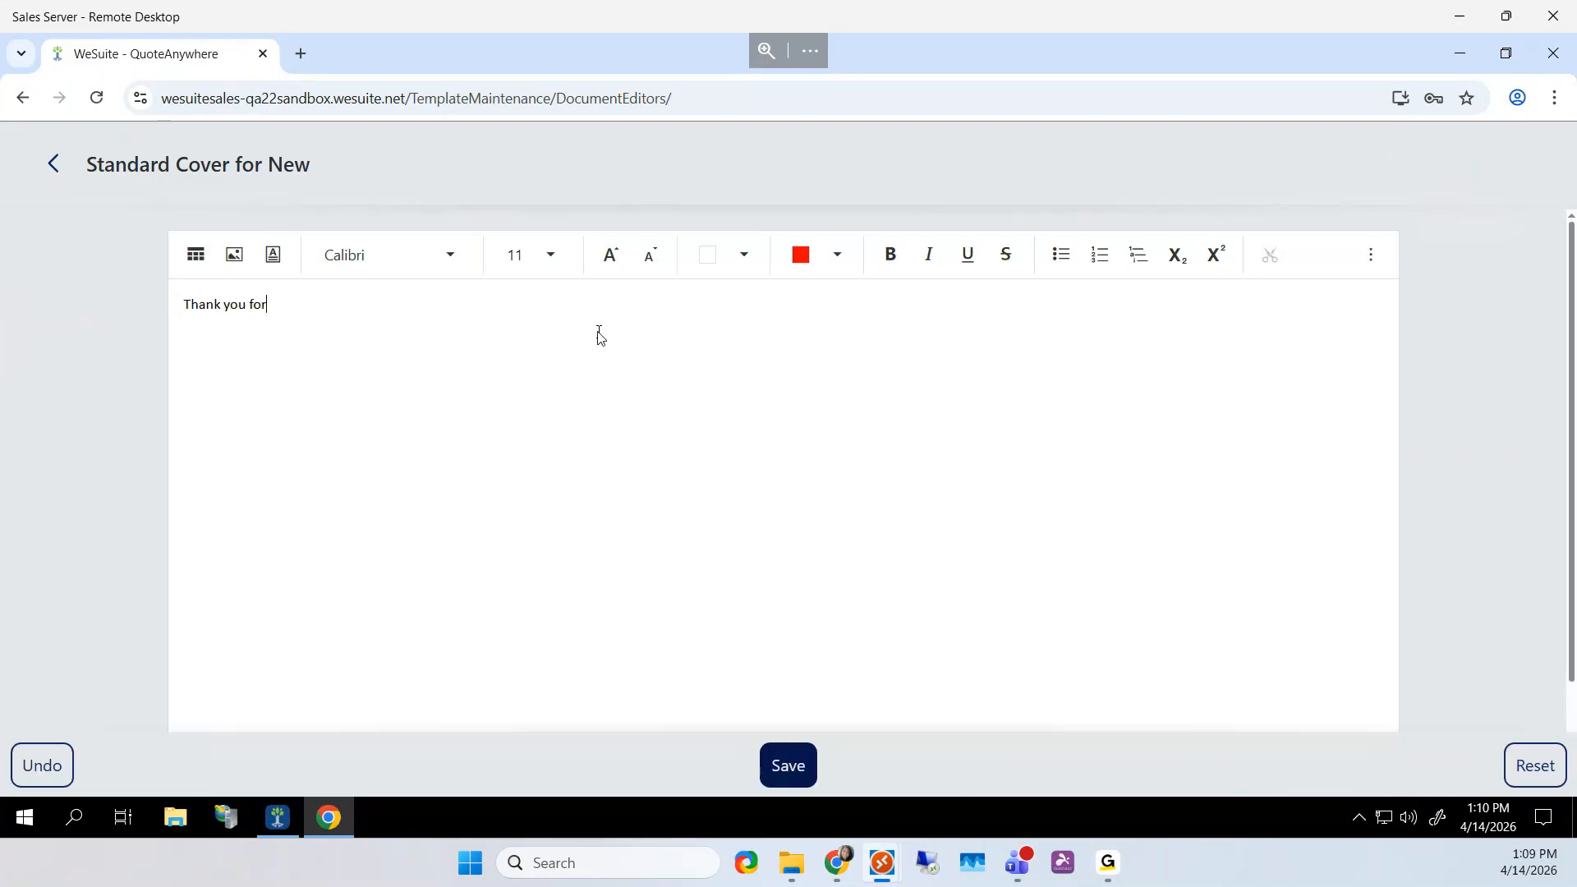
{"action": "type", "text": " your business ."}
{"action": "type", "text": " excited to work with"}
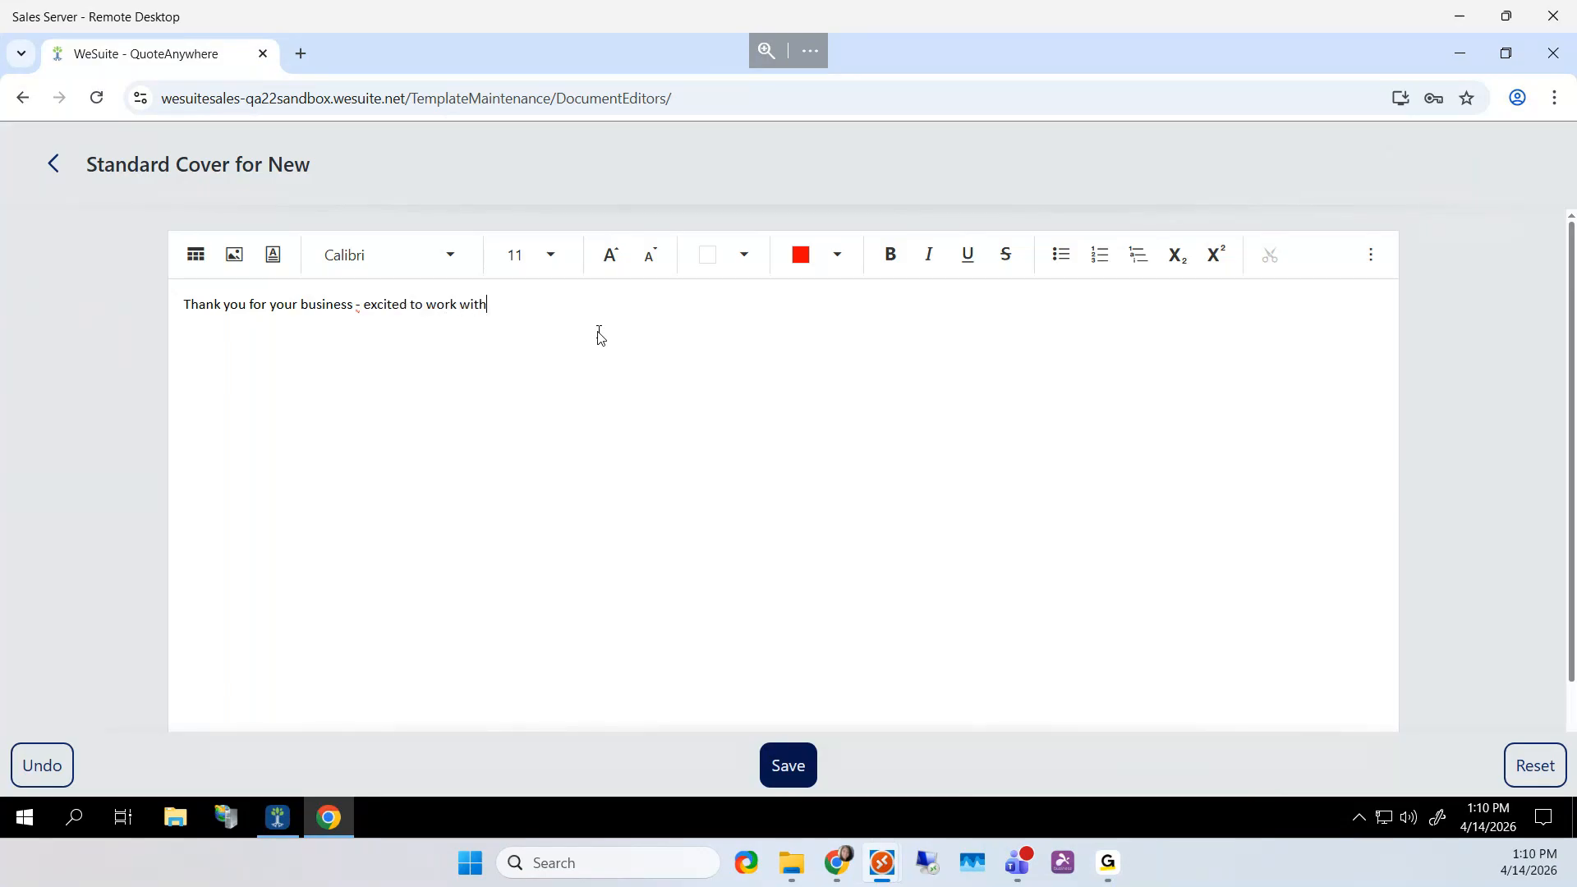
{"action": "type", "text": " you!"}
{"action": "left_click", "coordinate": [811, 771]}
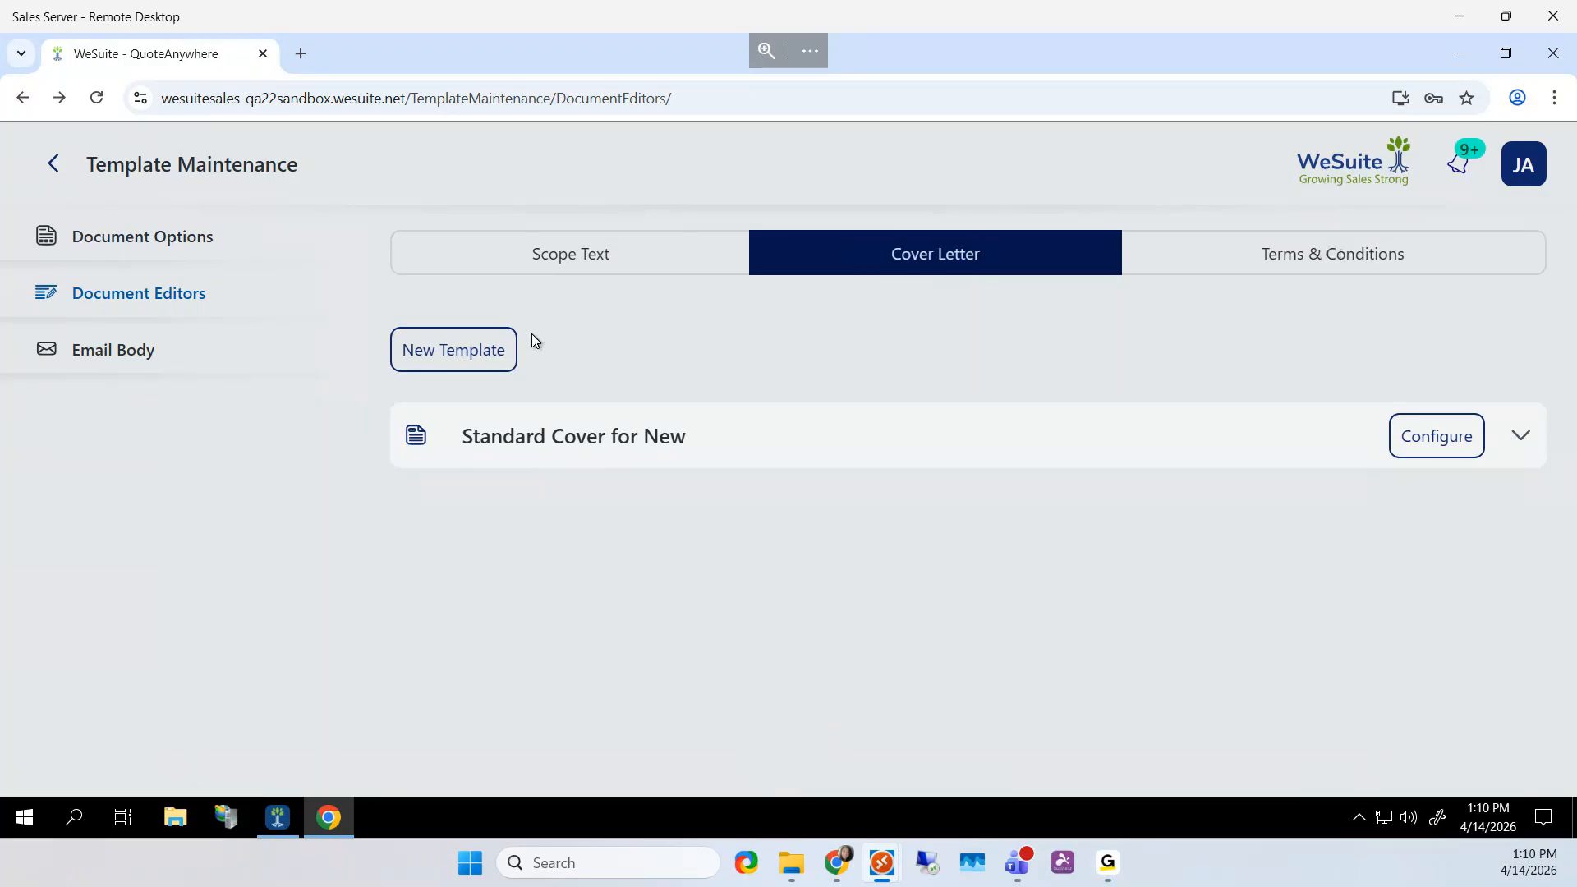
View the Email Body templates, and revisit Template Maintenance from the user settings of the Admin page
{"action": "left_click", "coordinate": [107, 358]}
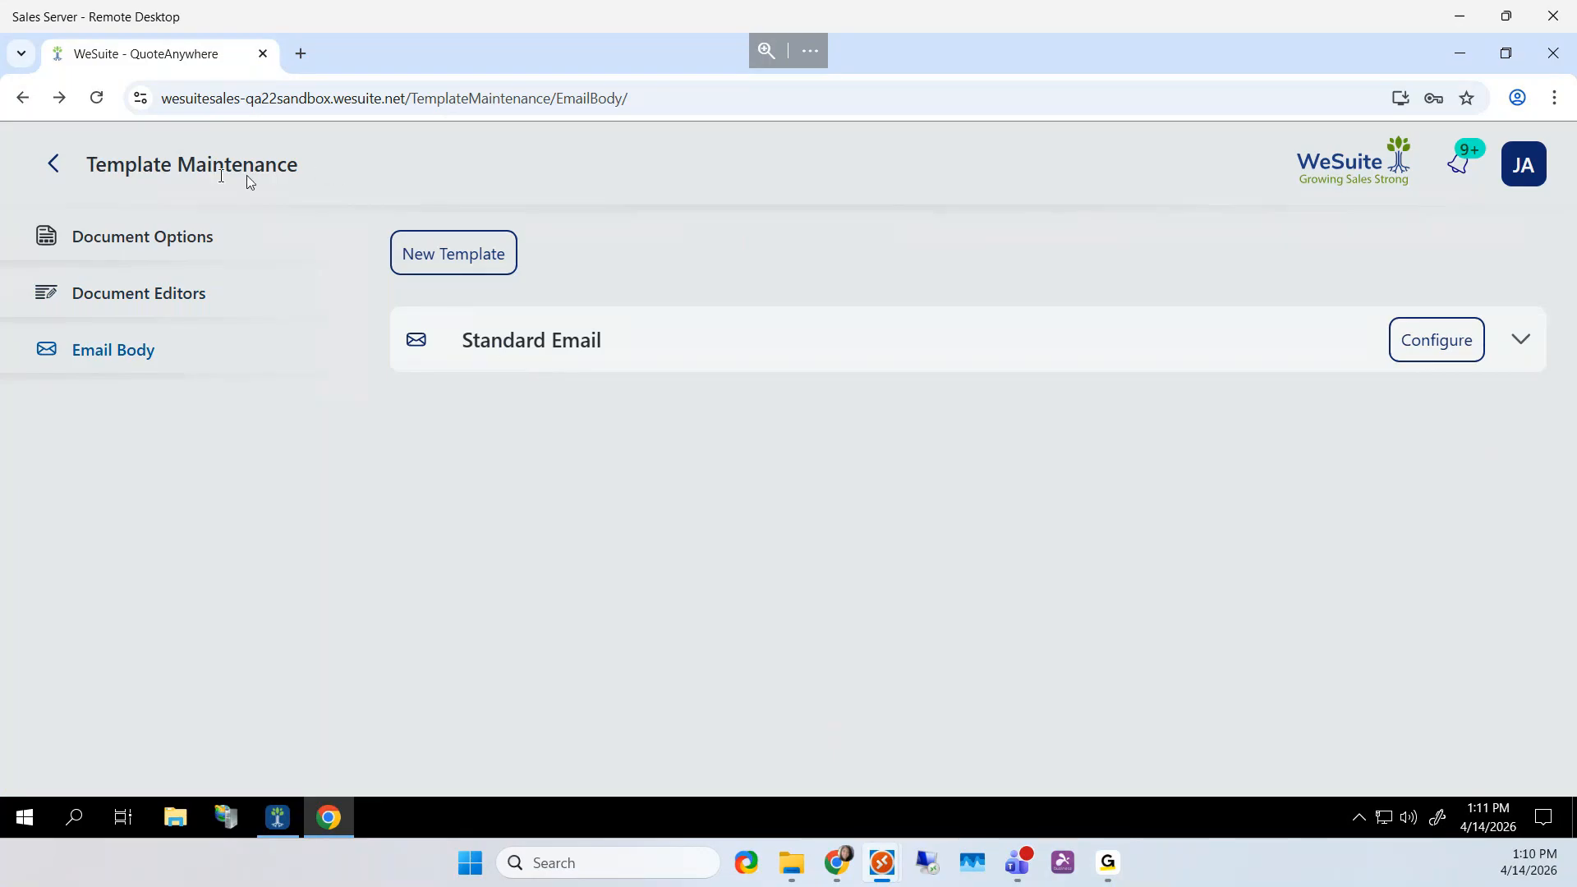
{"action": "left_click", "coordinate": [53, 165]}
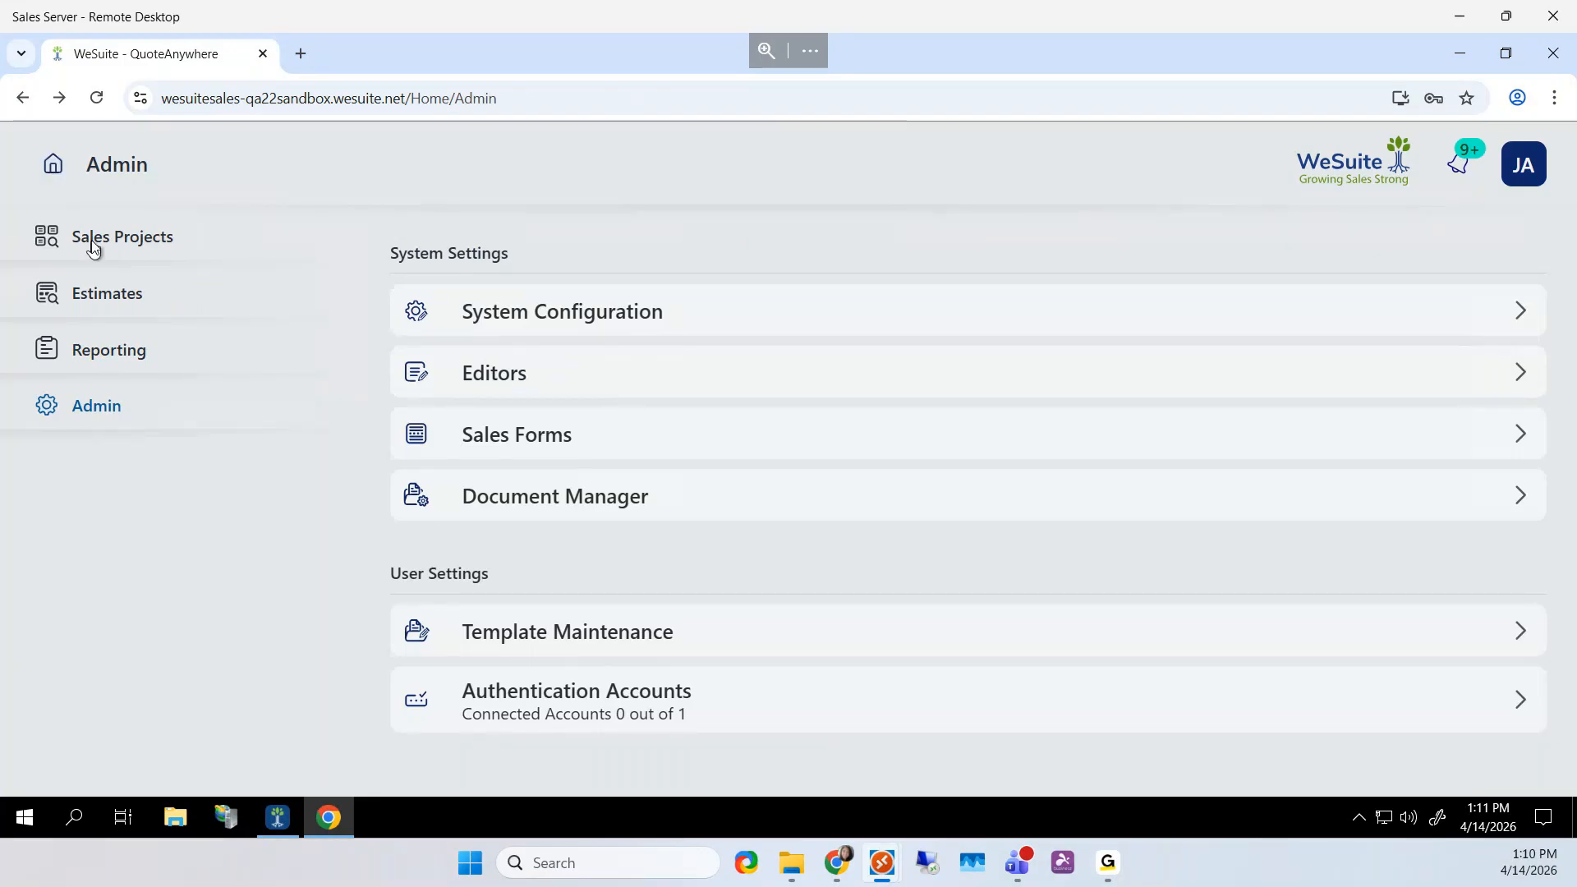
{"action": "left_click", "coordinate": [526, 646]}
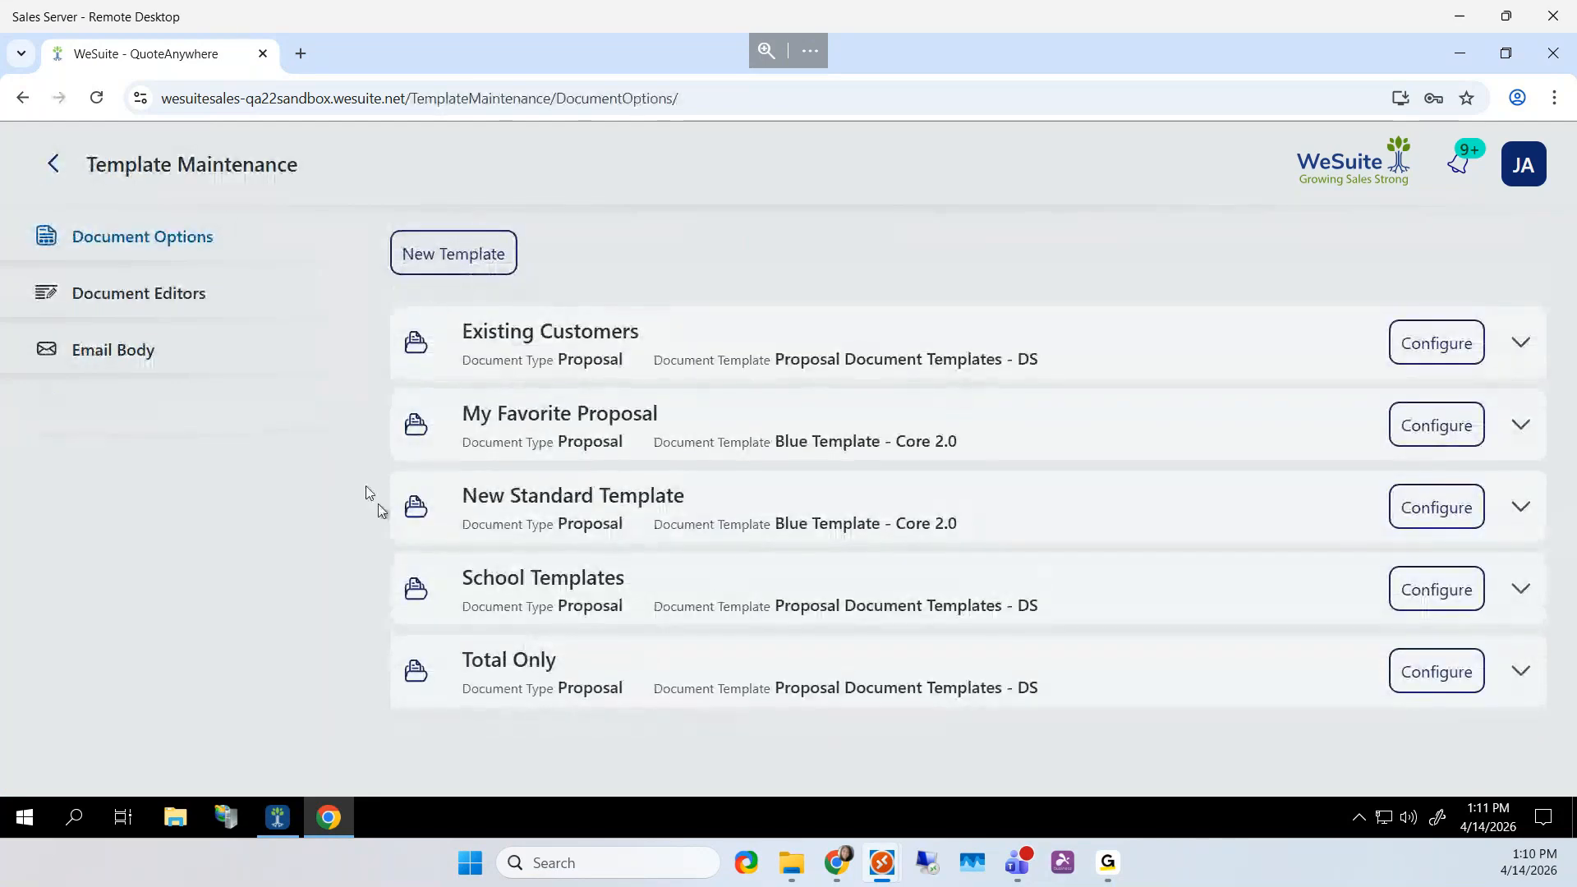
{"action": "left_click", "coordinate": [59, 168]}
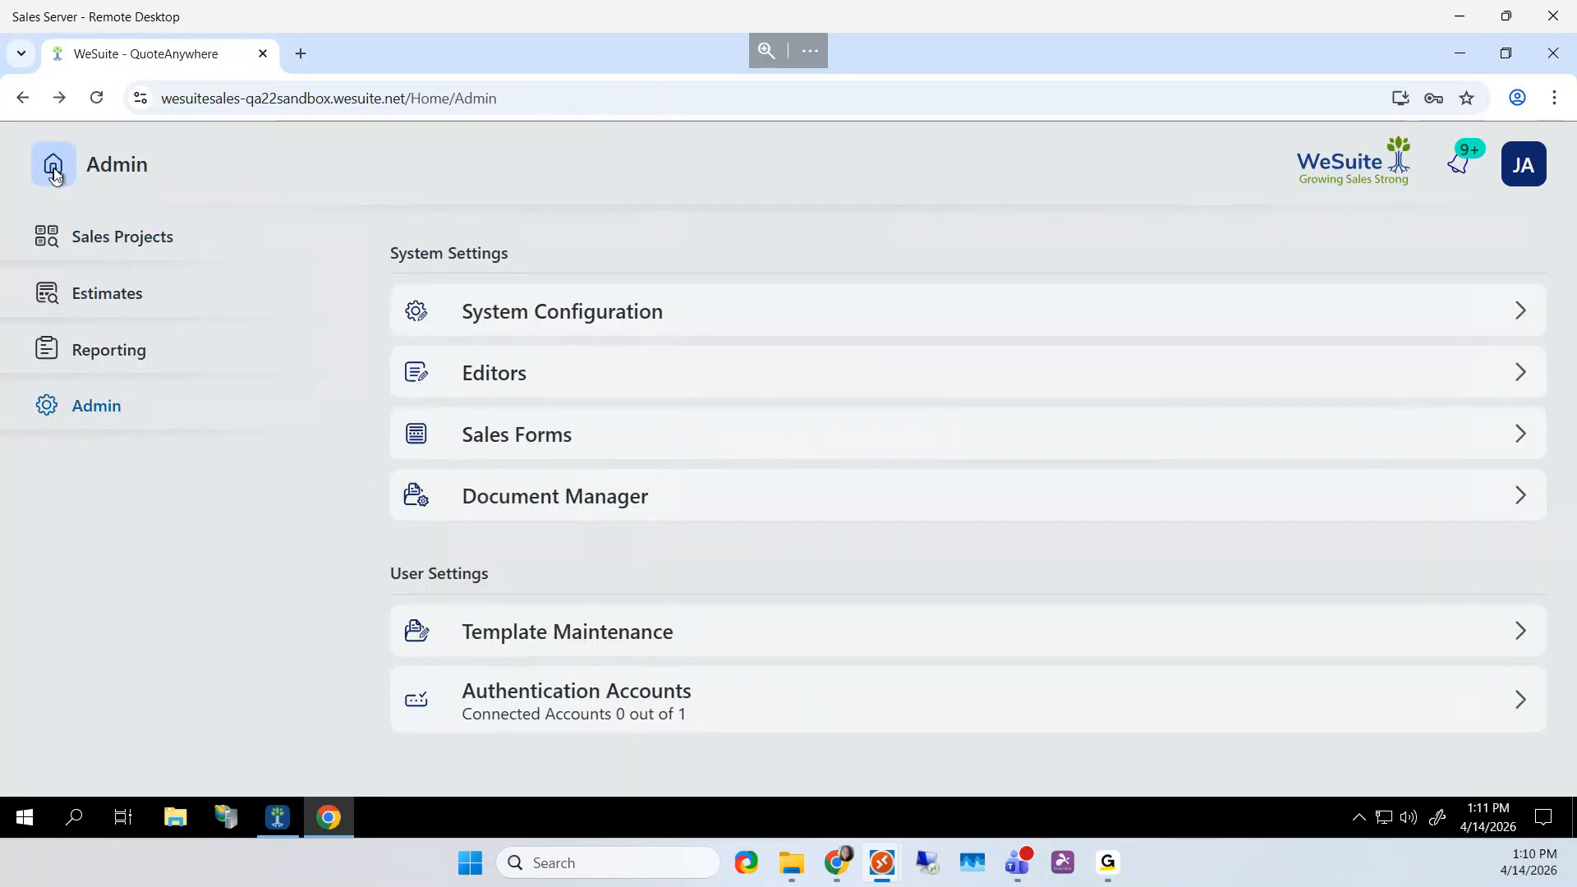
Open the most recently modified Domino Factory estimate and go to its Document section
{"action": "left_click", "coordinate": [53, 170]}
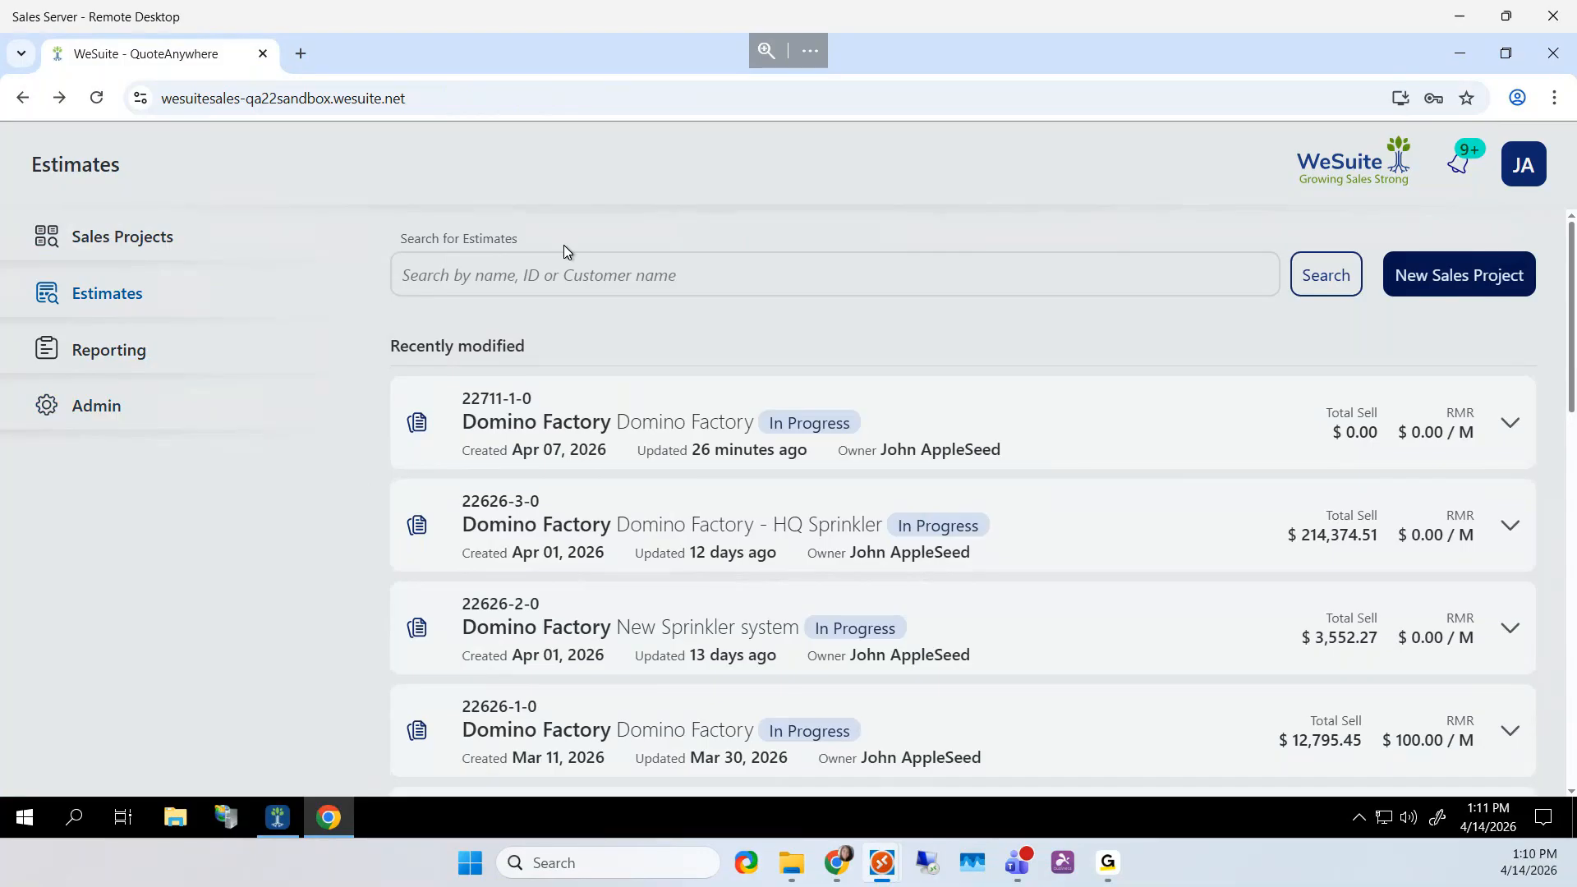
{"action": "left_click", "coordinate": [704, 443]}
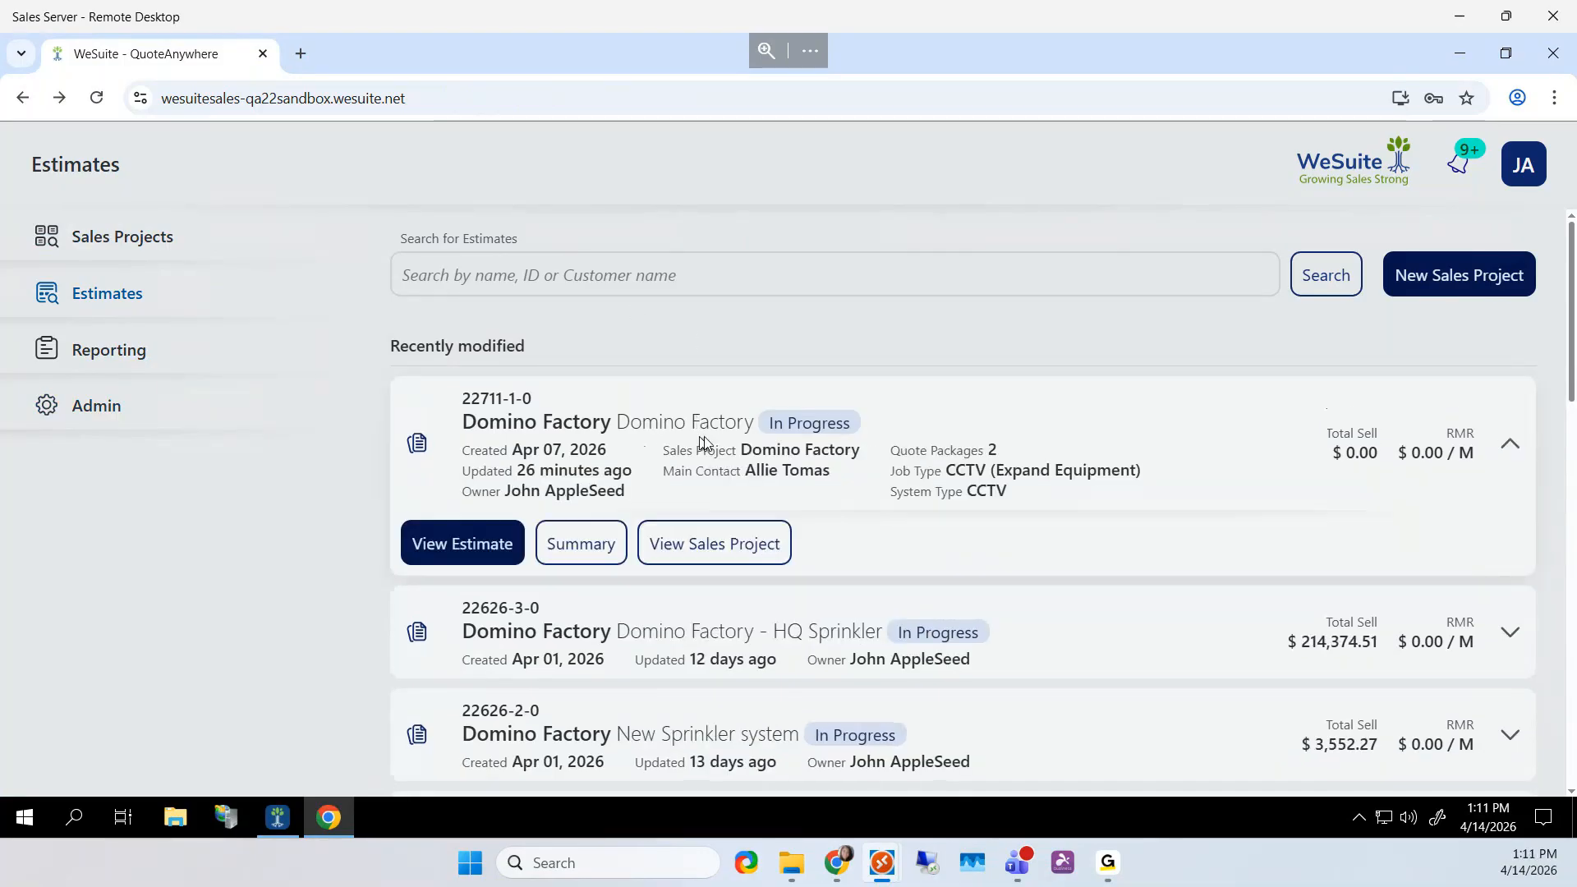
{"action": "left_click", "coordinate": [448, 554]}
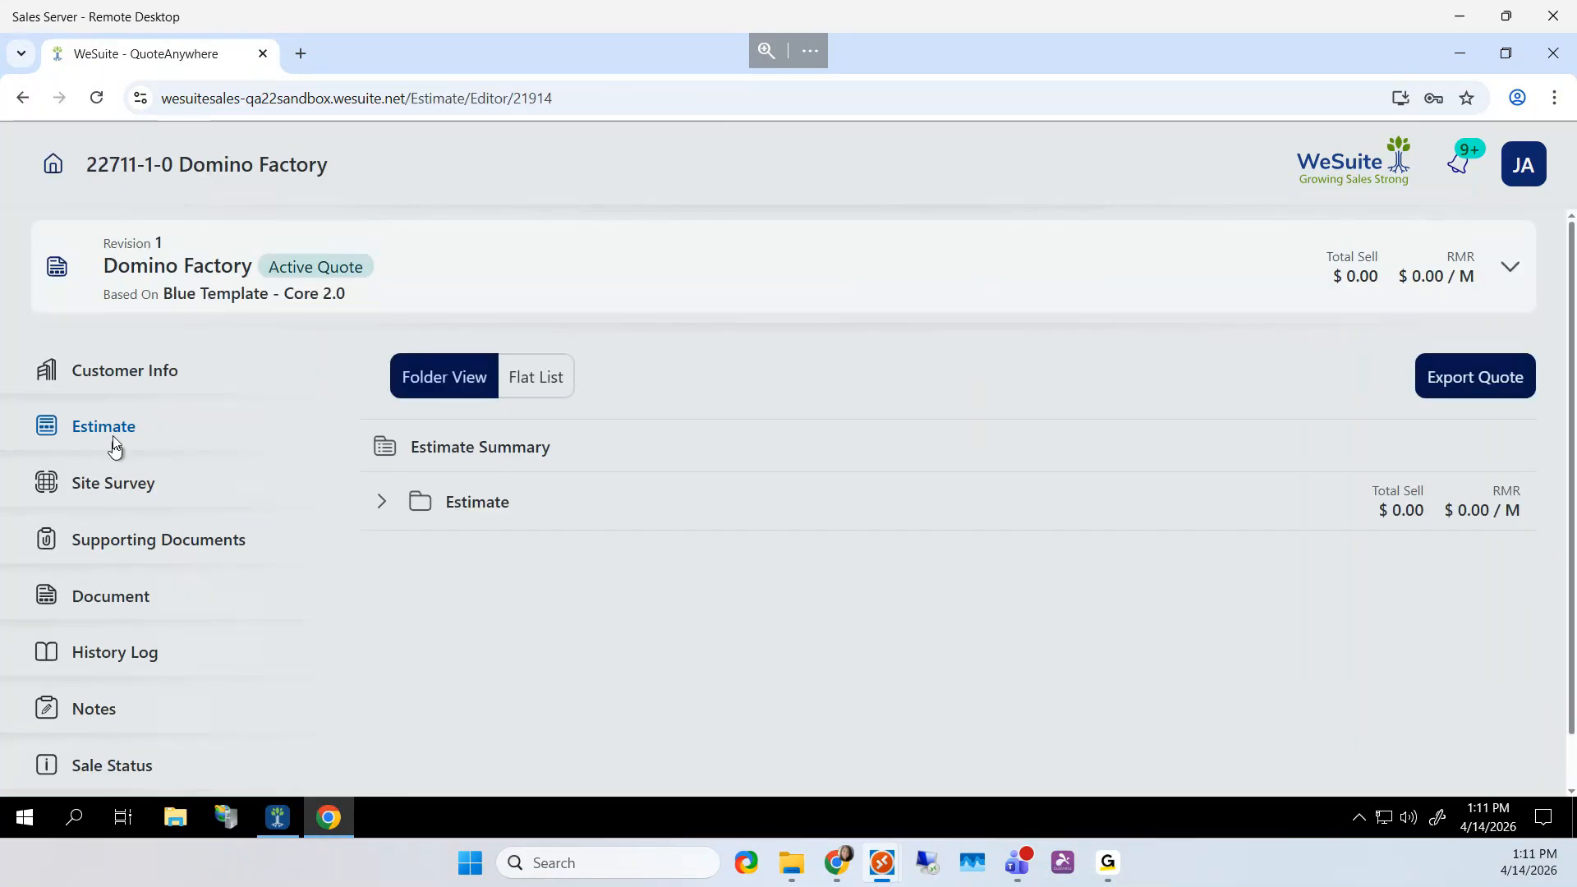
{"action": "scroll", "coordinate": [97, 455], "scroll_direction": "down", "scroll_amount": 1}
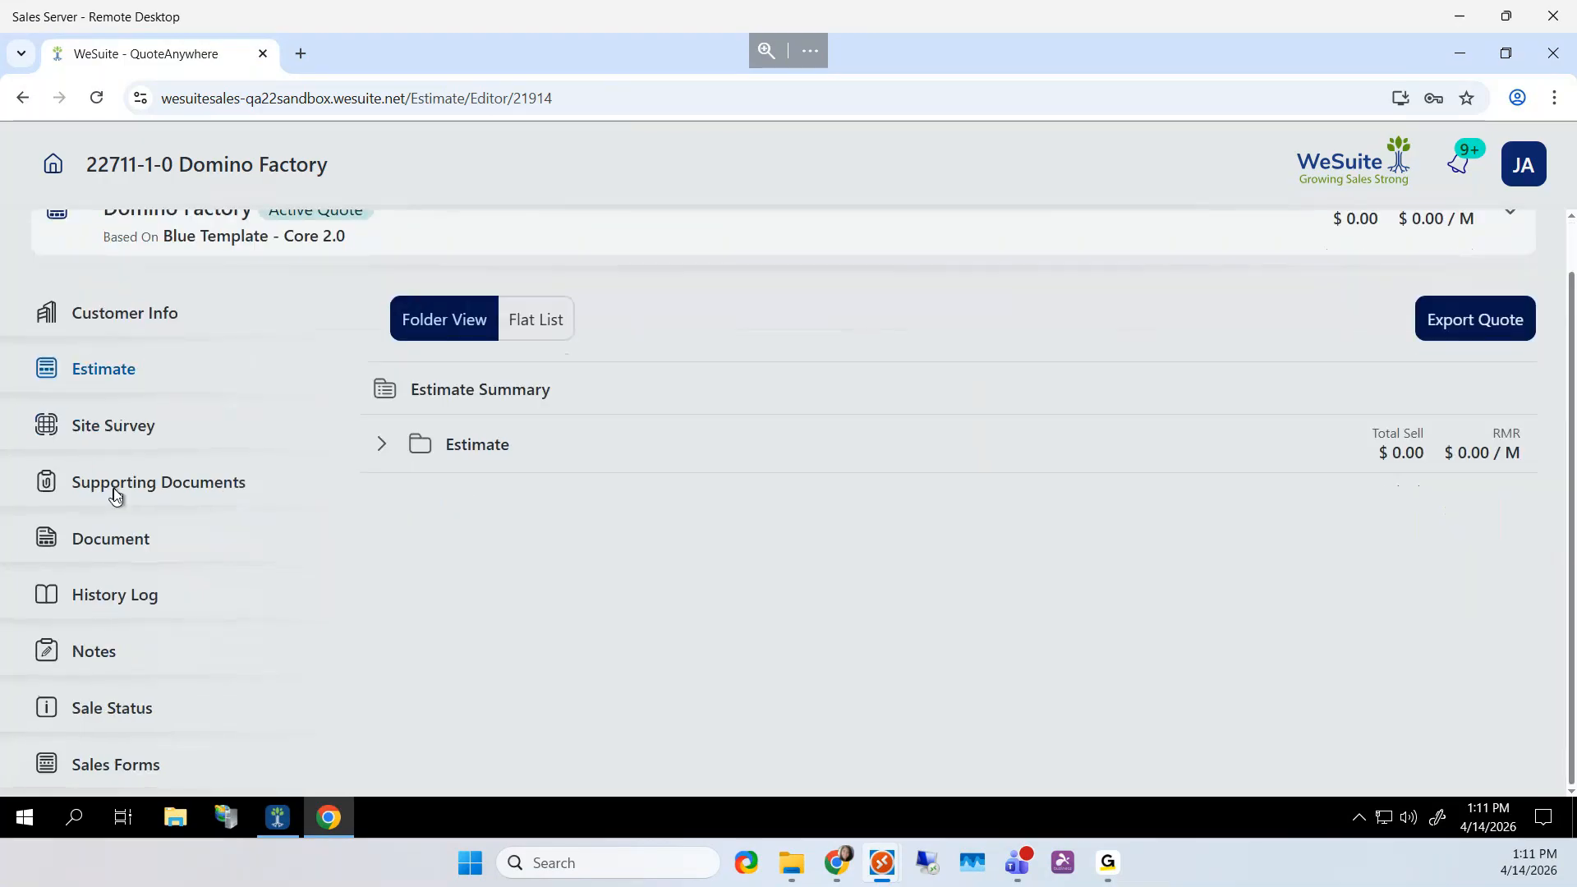
{"action": "left_click", "coordinate": [80, 542]}
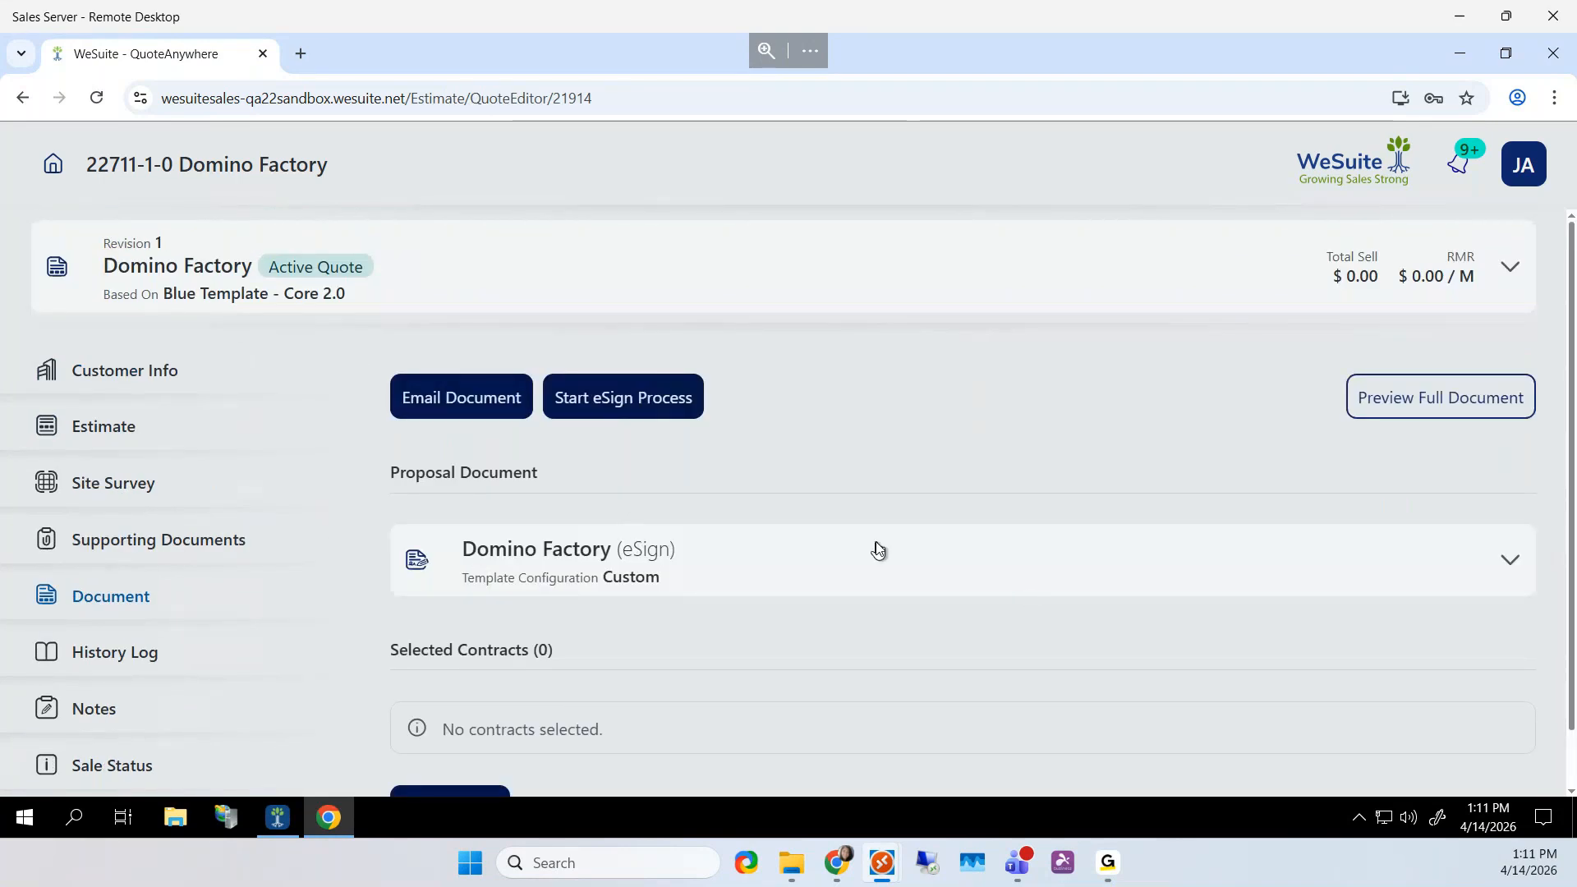
Set the template configuration of the Domino Factory proposal document to New Standard Template
{"action": "scroll", "coordinate": [877, 550], "scroll_direction": "down", "scroll_amount": 1}
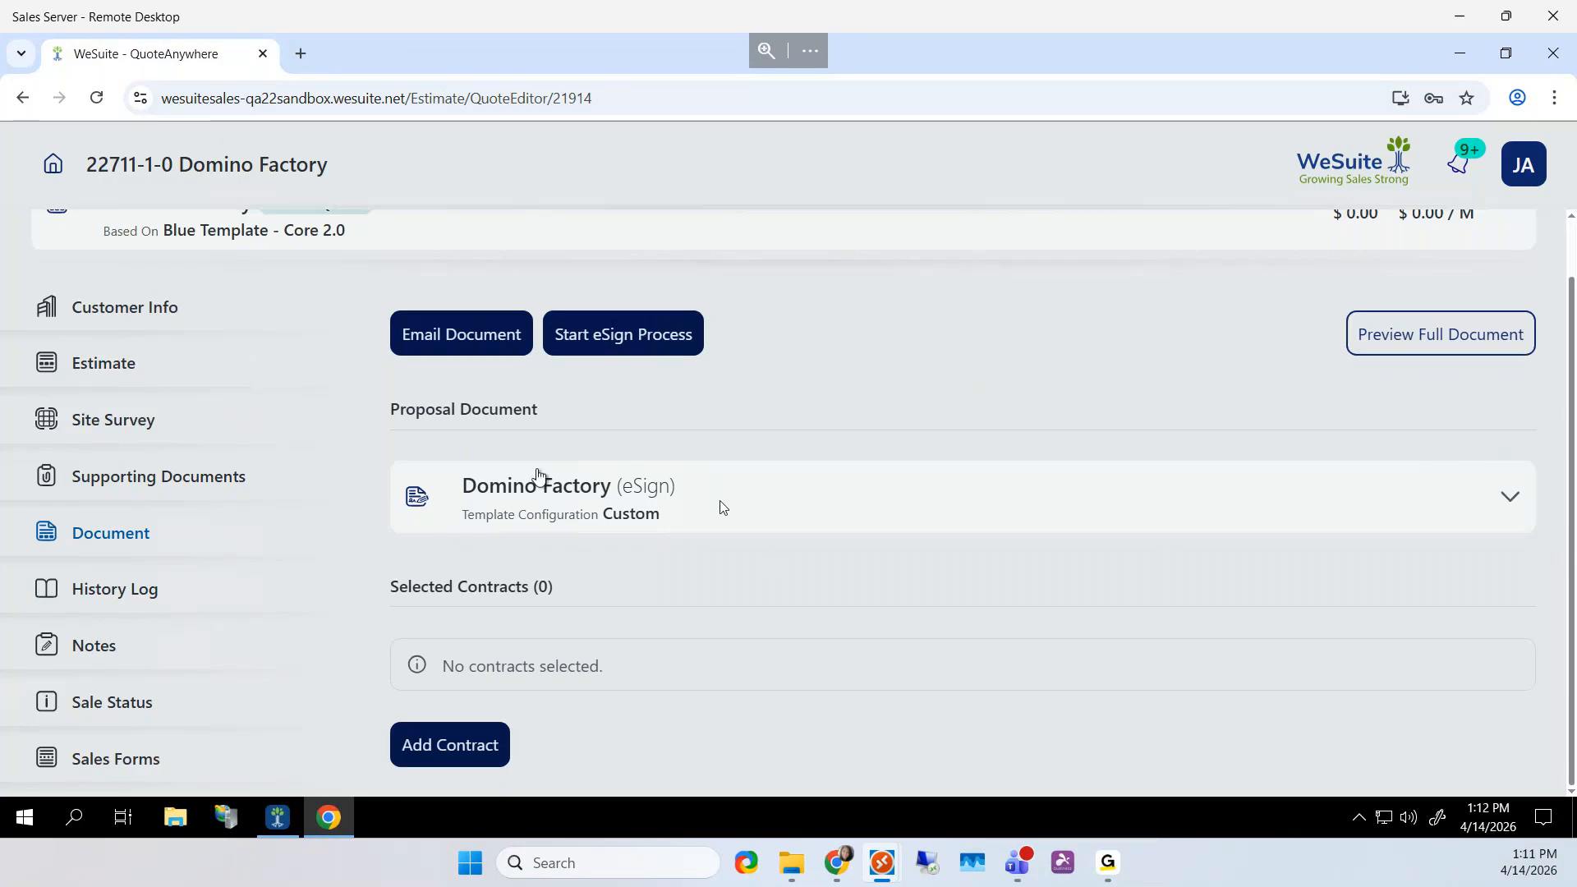
{"action": "left_click", "coordinate": [849, 510]}
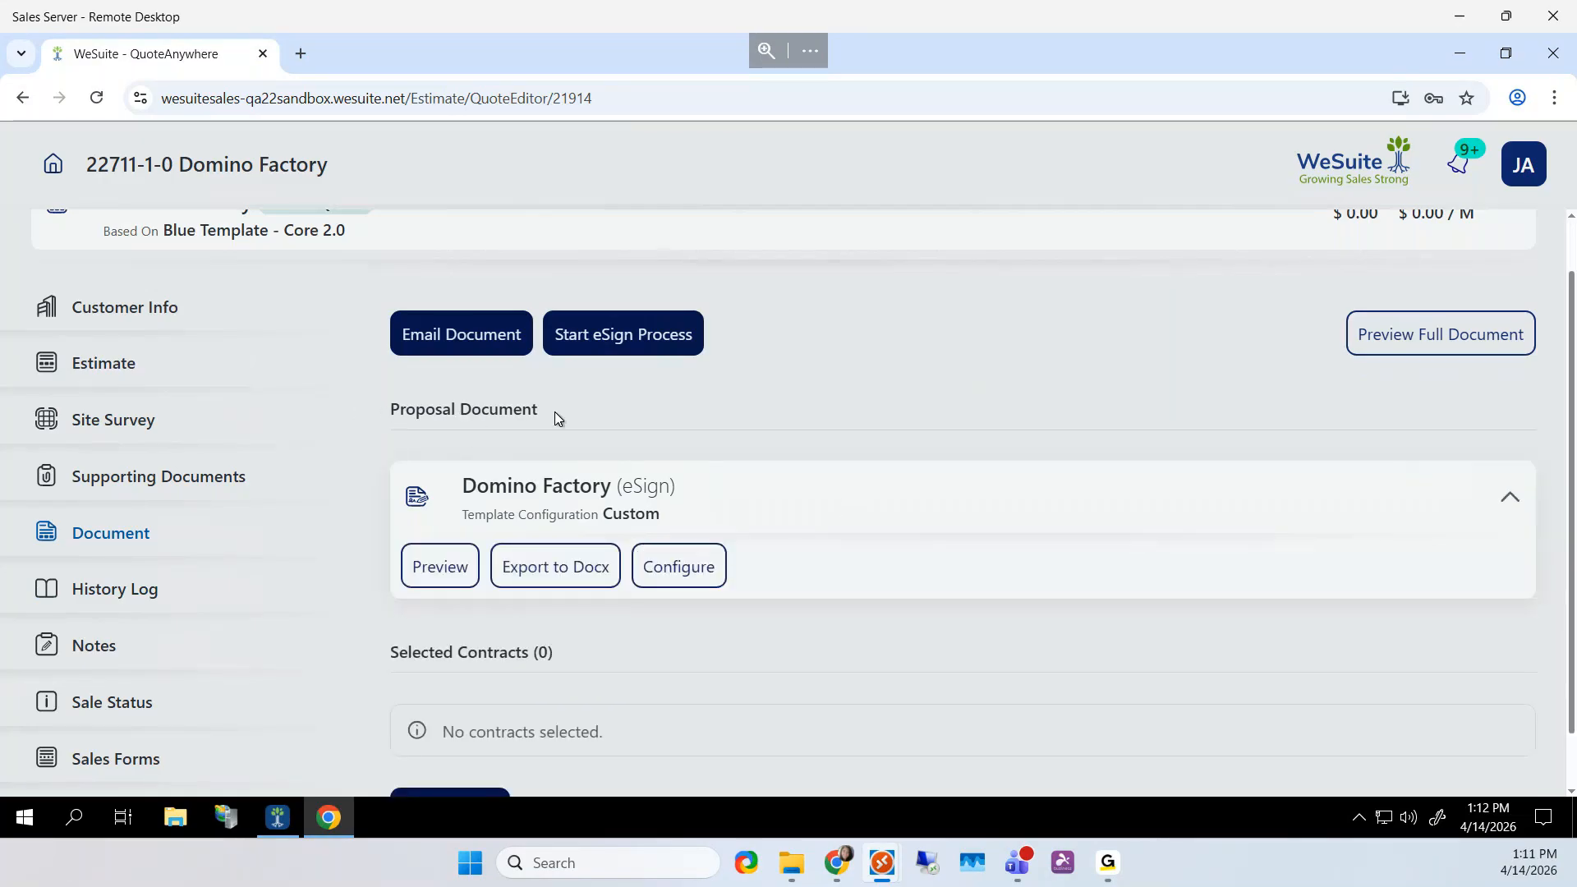
{"action": "left_click", "coordinate": [711, 577]}
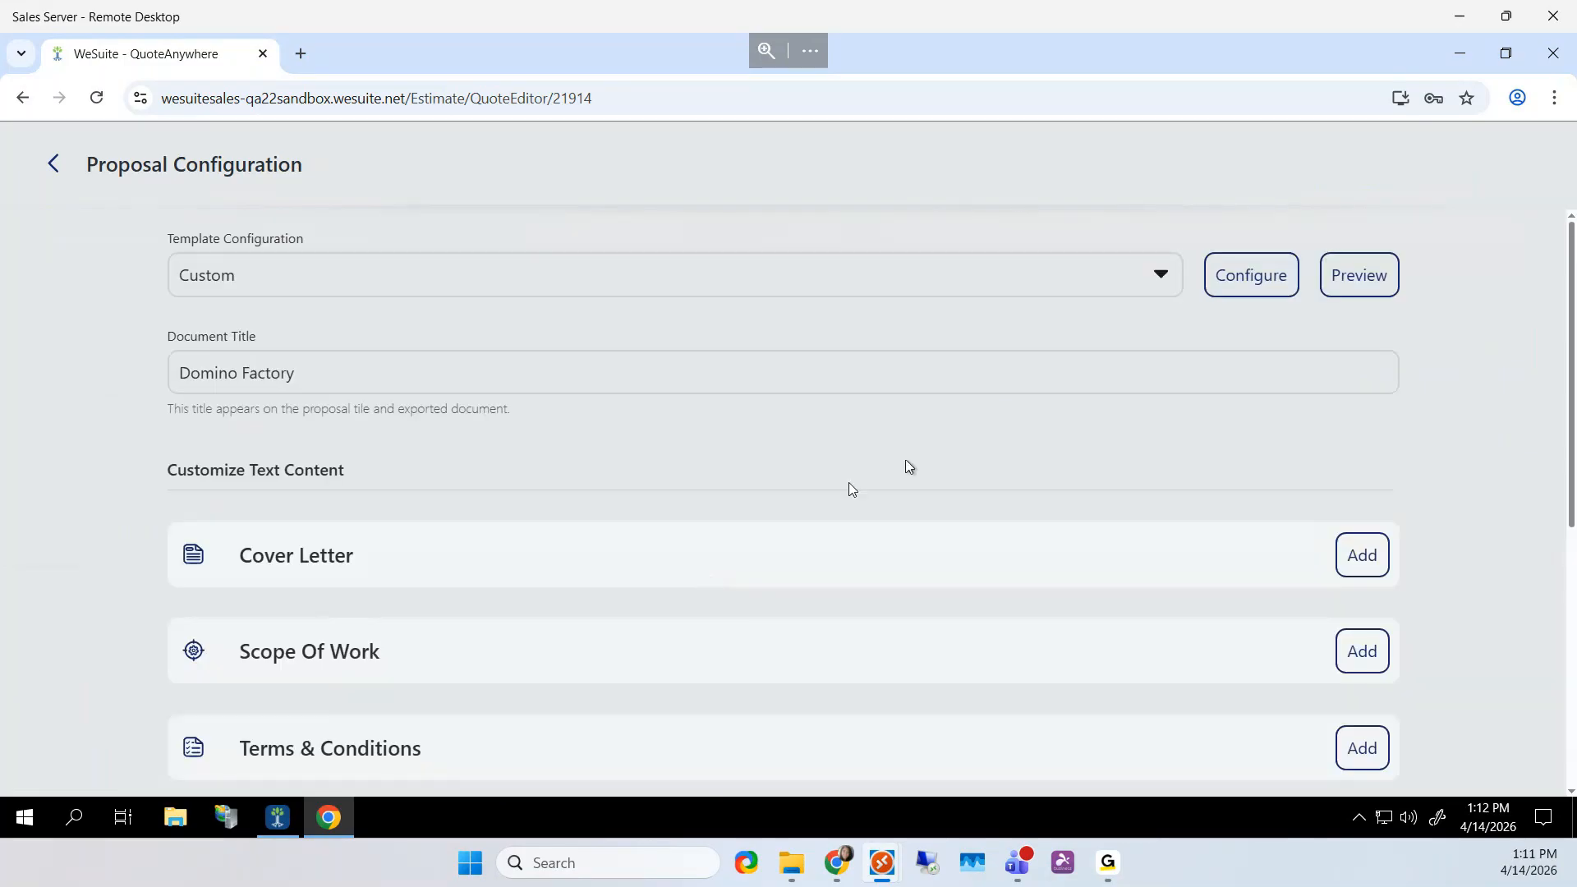
{"action": "left_click", "coordinate": [1032, 283]}
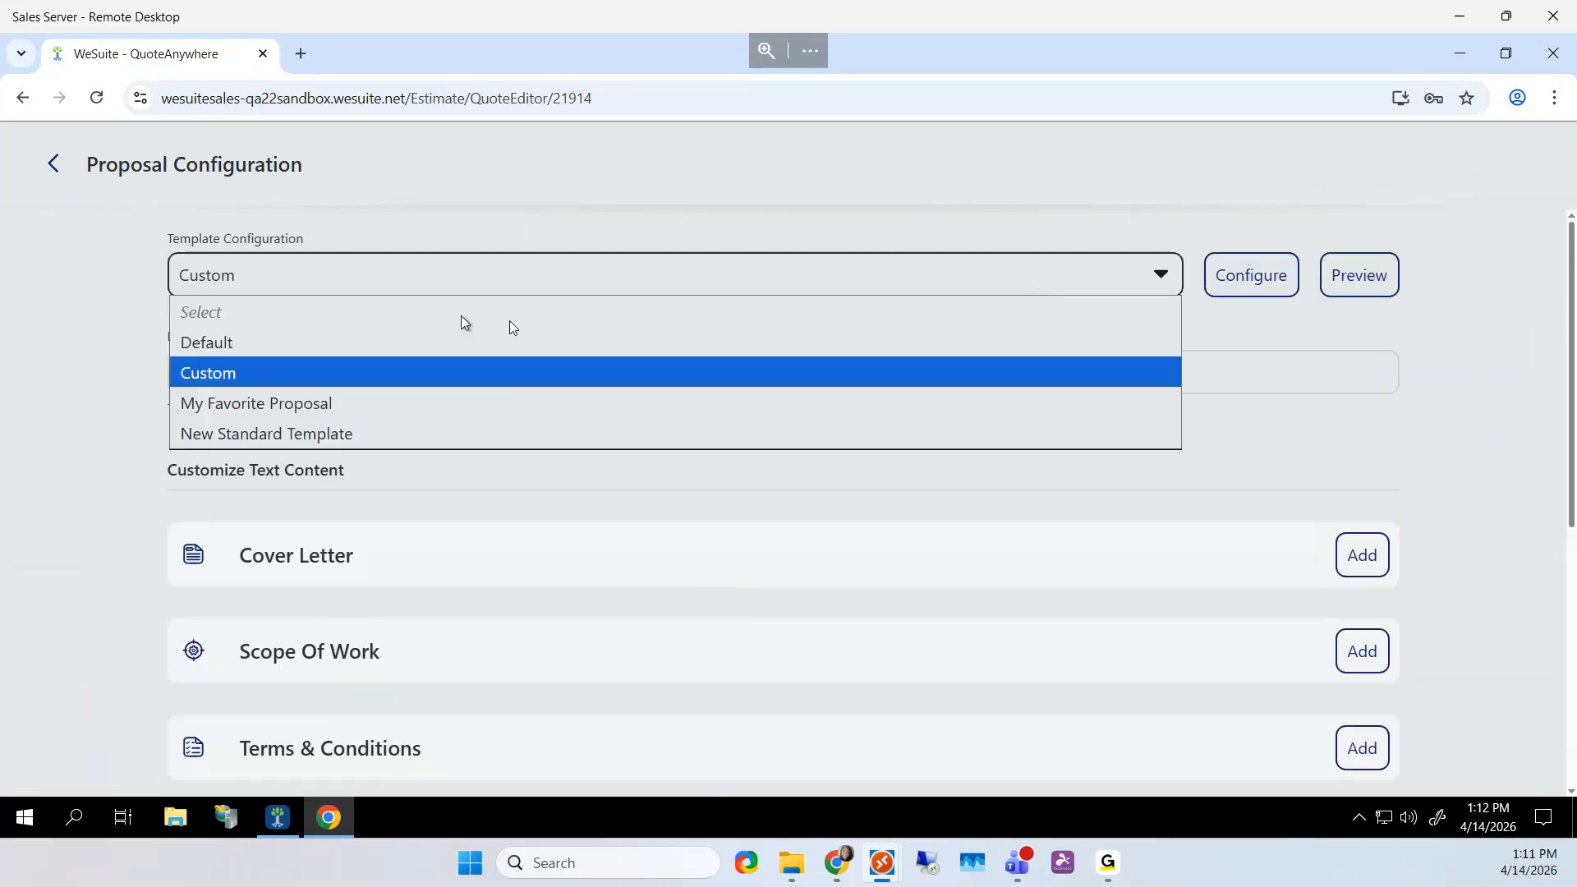
{"action": "left_click", "coordinate": [233, 443]}
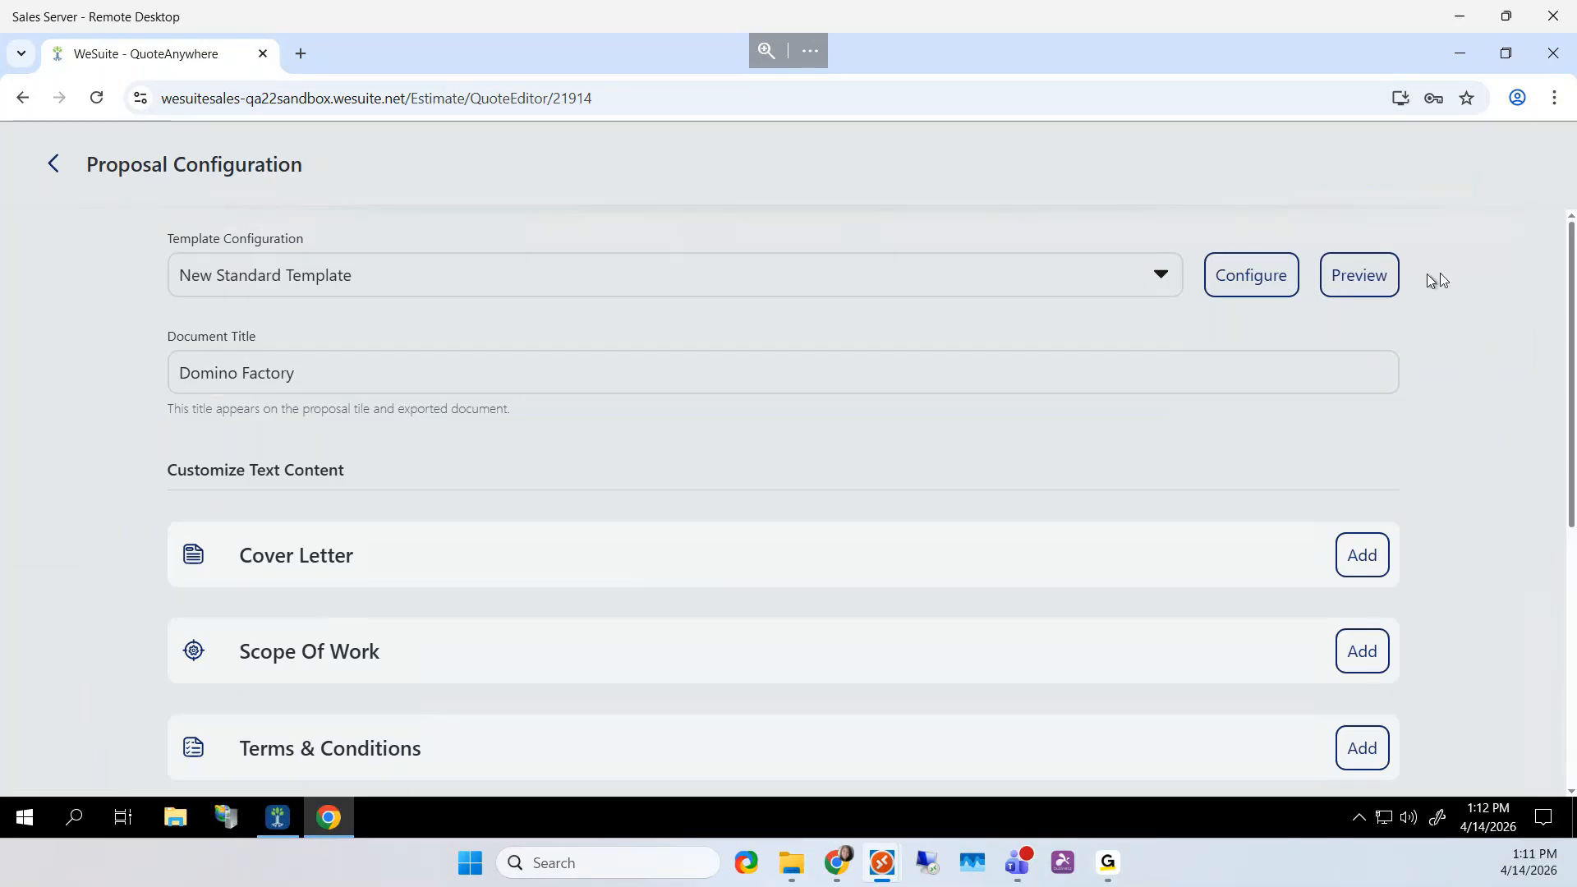
In the proposal's template configuration, turn off Display Qty & Description Only, turn on Display Full Line Item for equipment, and save
{"action": "left_click", "coordinate": [1251, 289]}
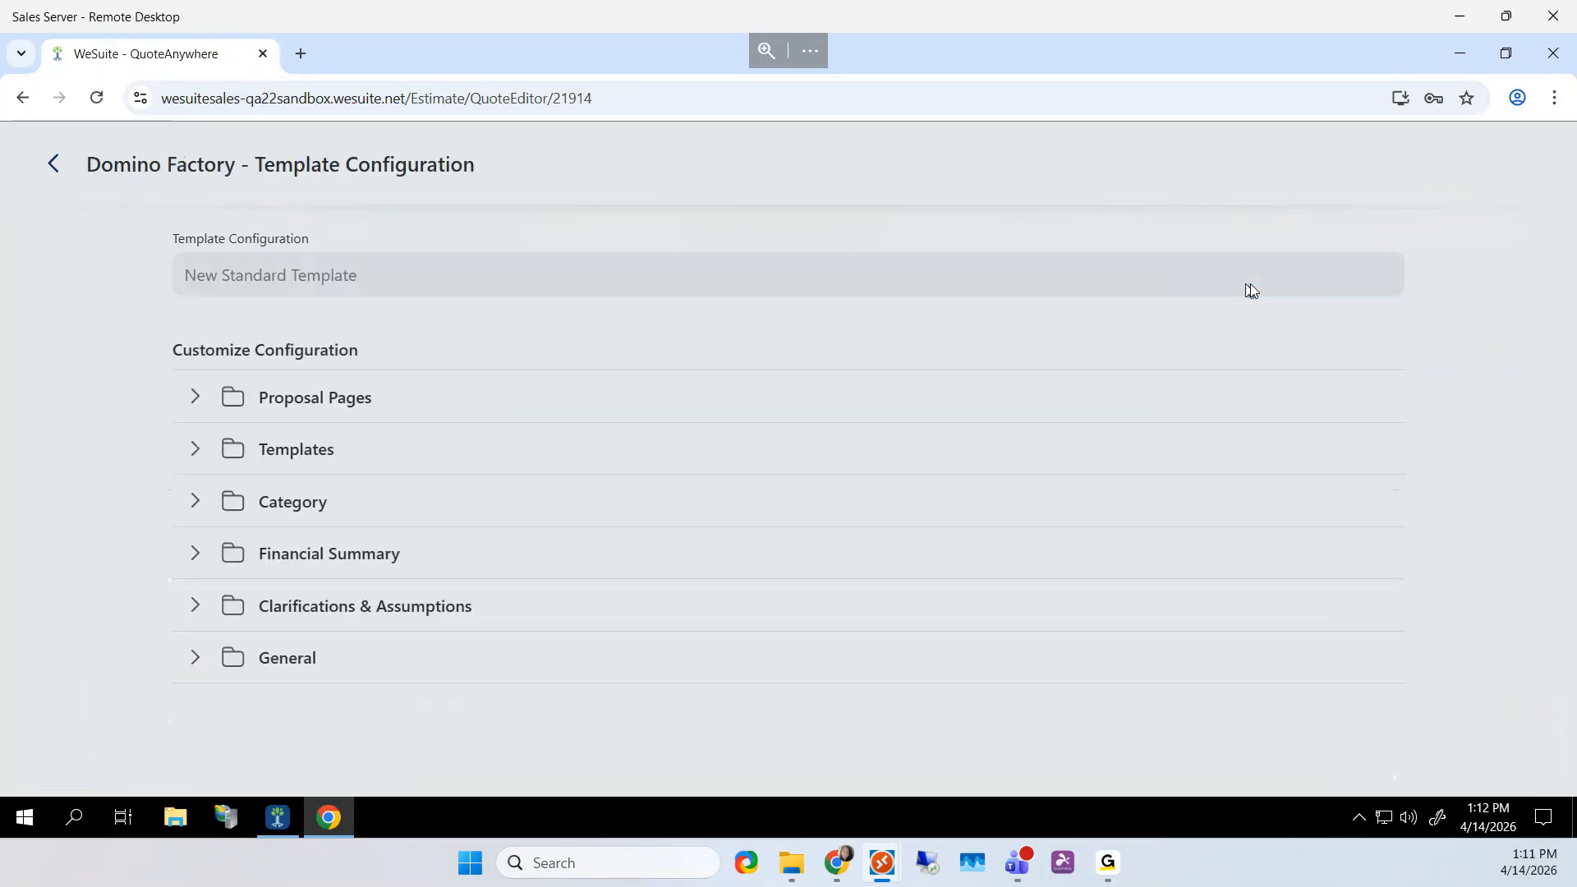
{"action": "left_click", "coordinate": [181, 391]}
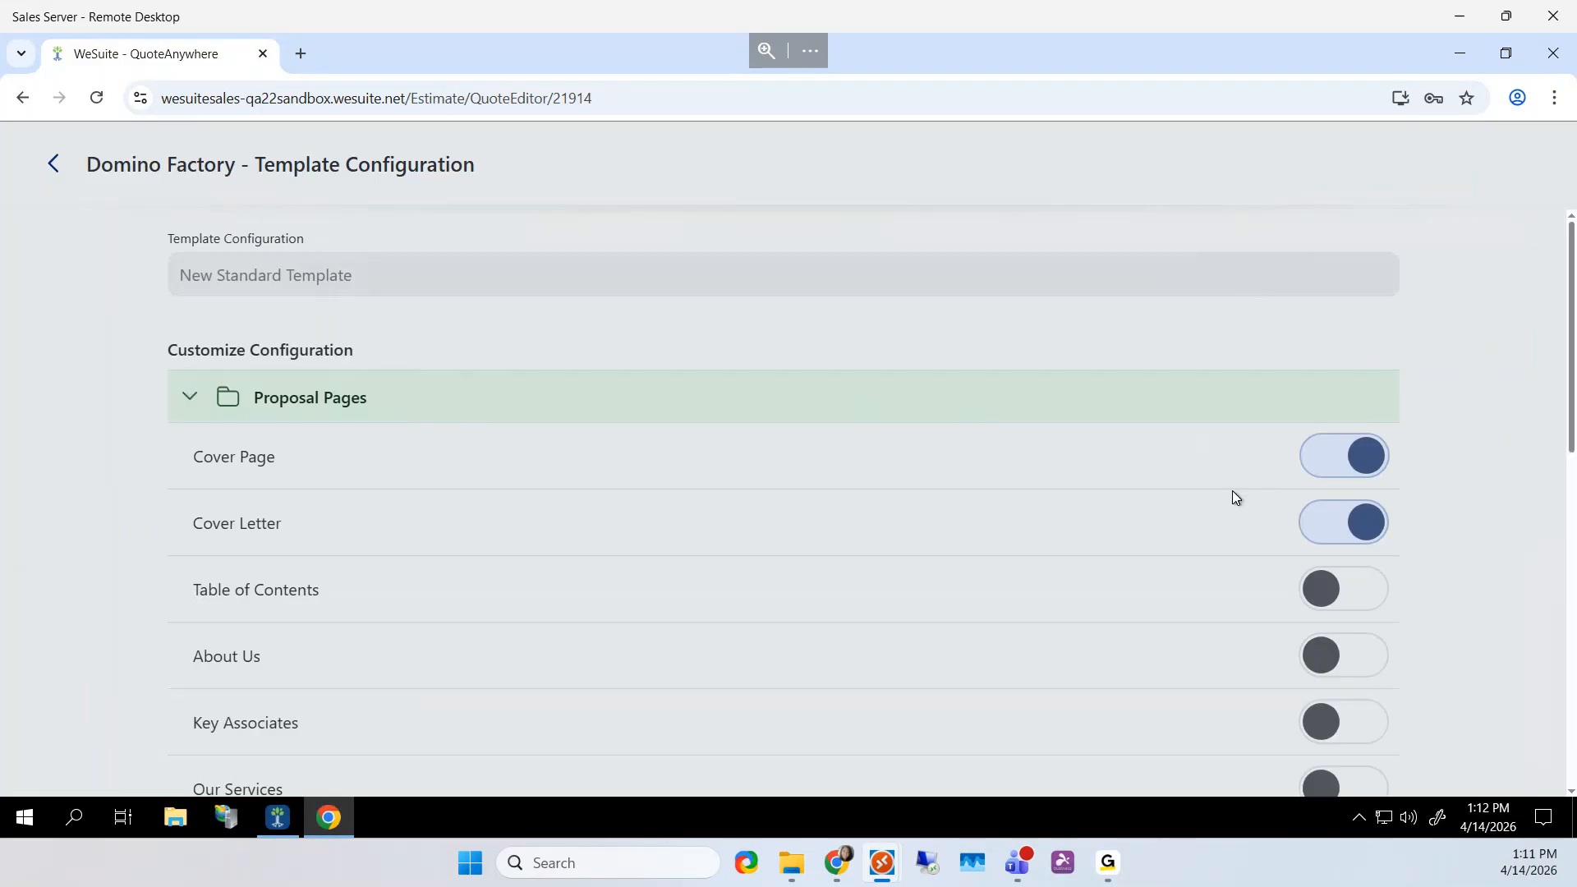
{"action": "scroll", "coordinate": [1232, 490], "scroll_direction": "down", "scroll_amount": 1}
{"action": "scroll", "coordinate": [1228, 411], "scroll_direction": "down", "scroll_amount": 5}
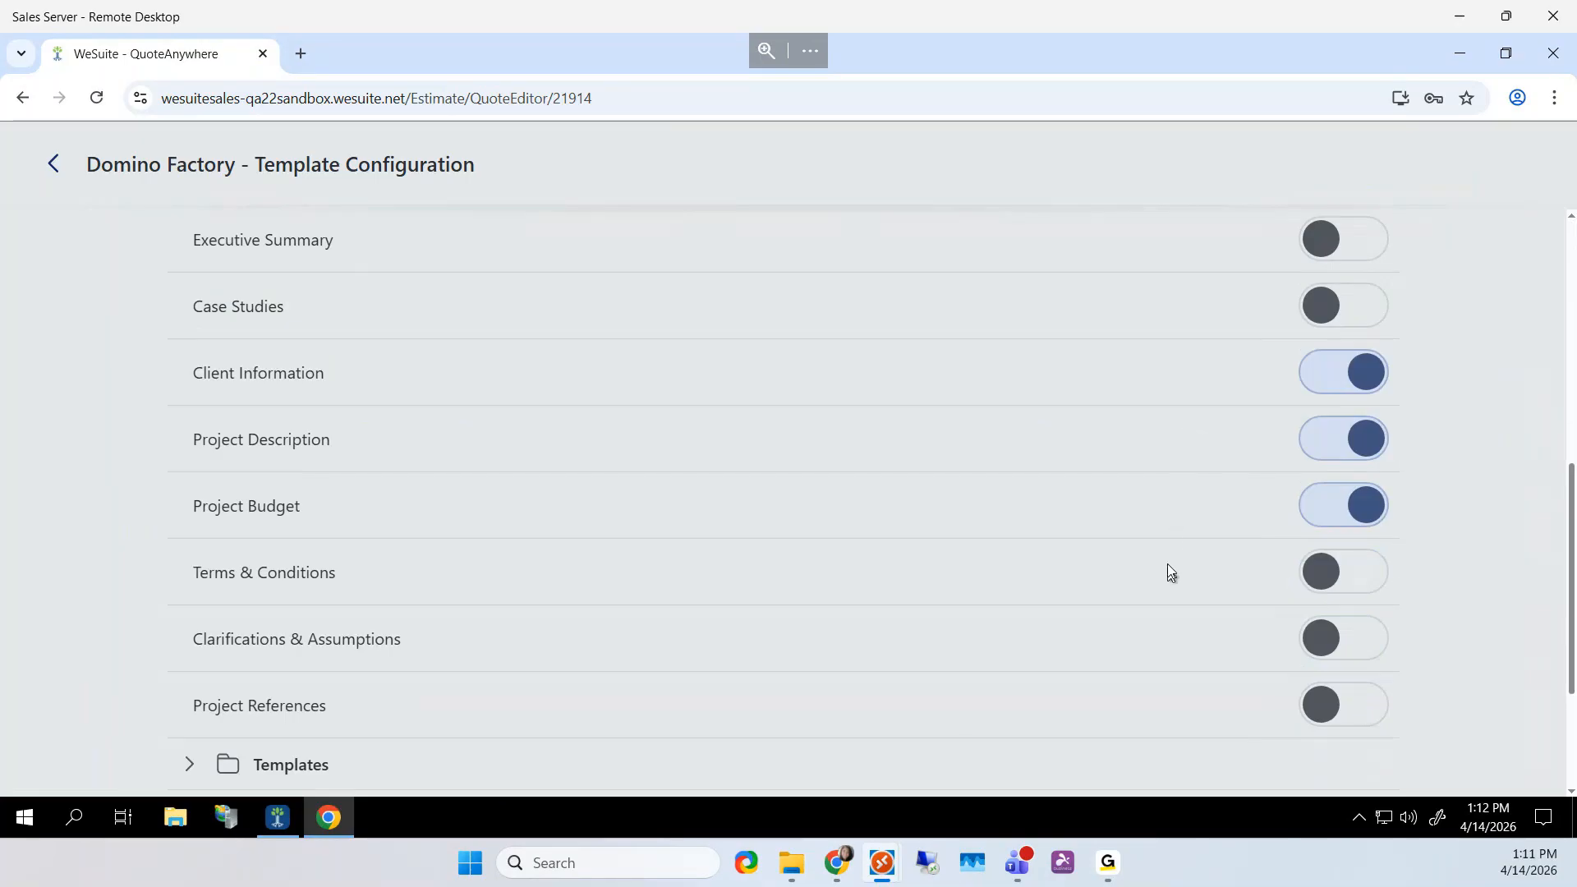
{"action": "scroll", "coordinate": [1168, 570], "scroll_direction": "down", "scroll_amount": 2}
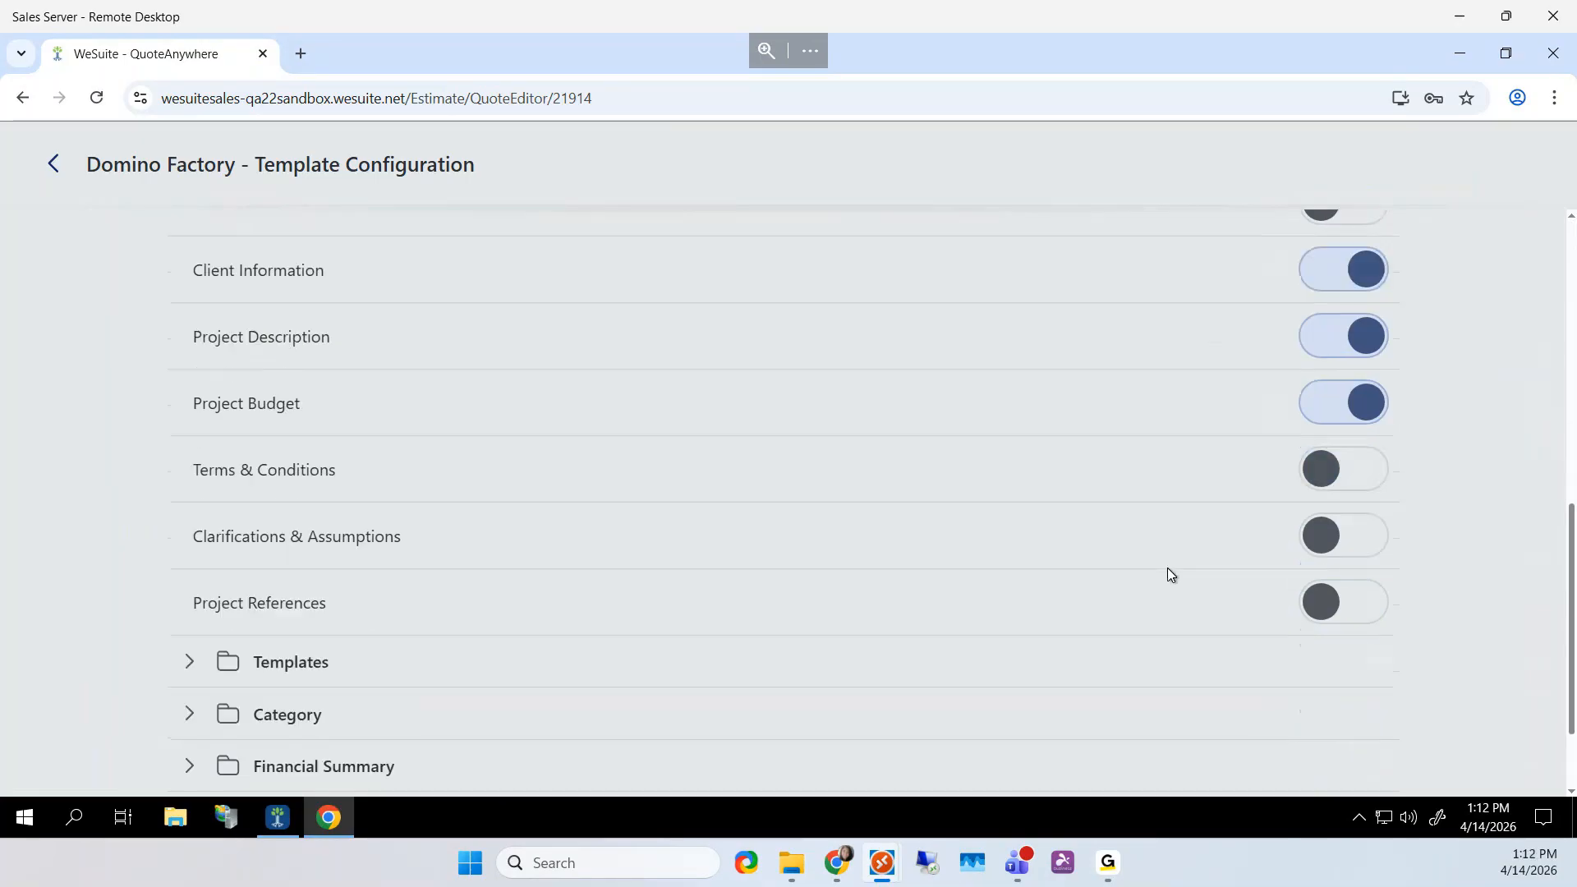
{"action": "left_click", "coordinate": [1134, 599]}
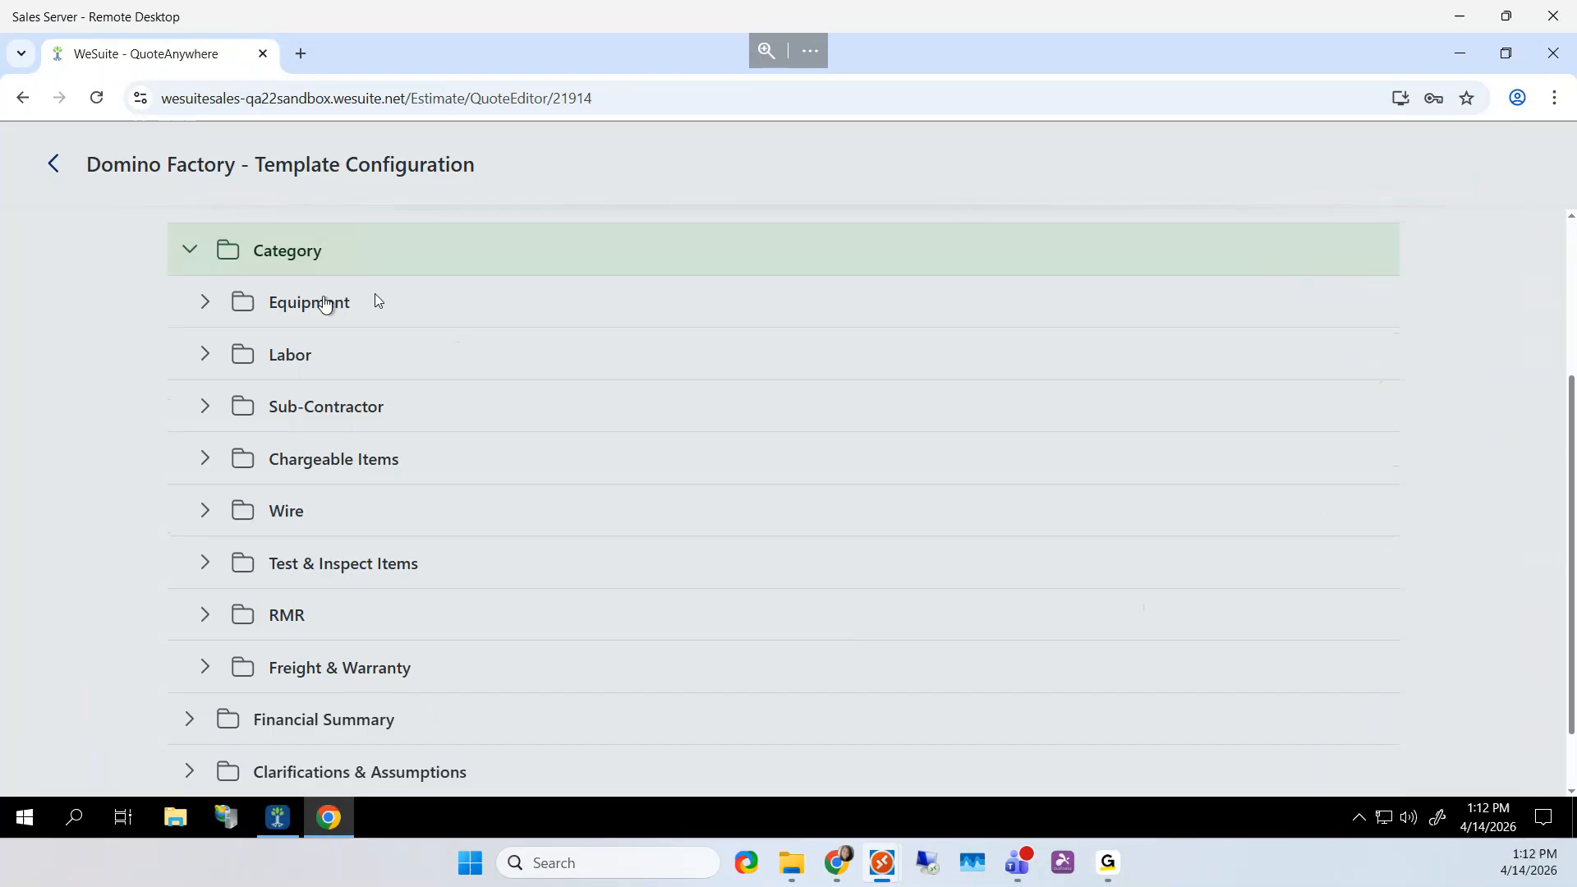
{"action": "left_click", "coordinate": [204, 301]}
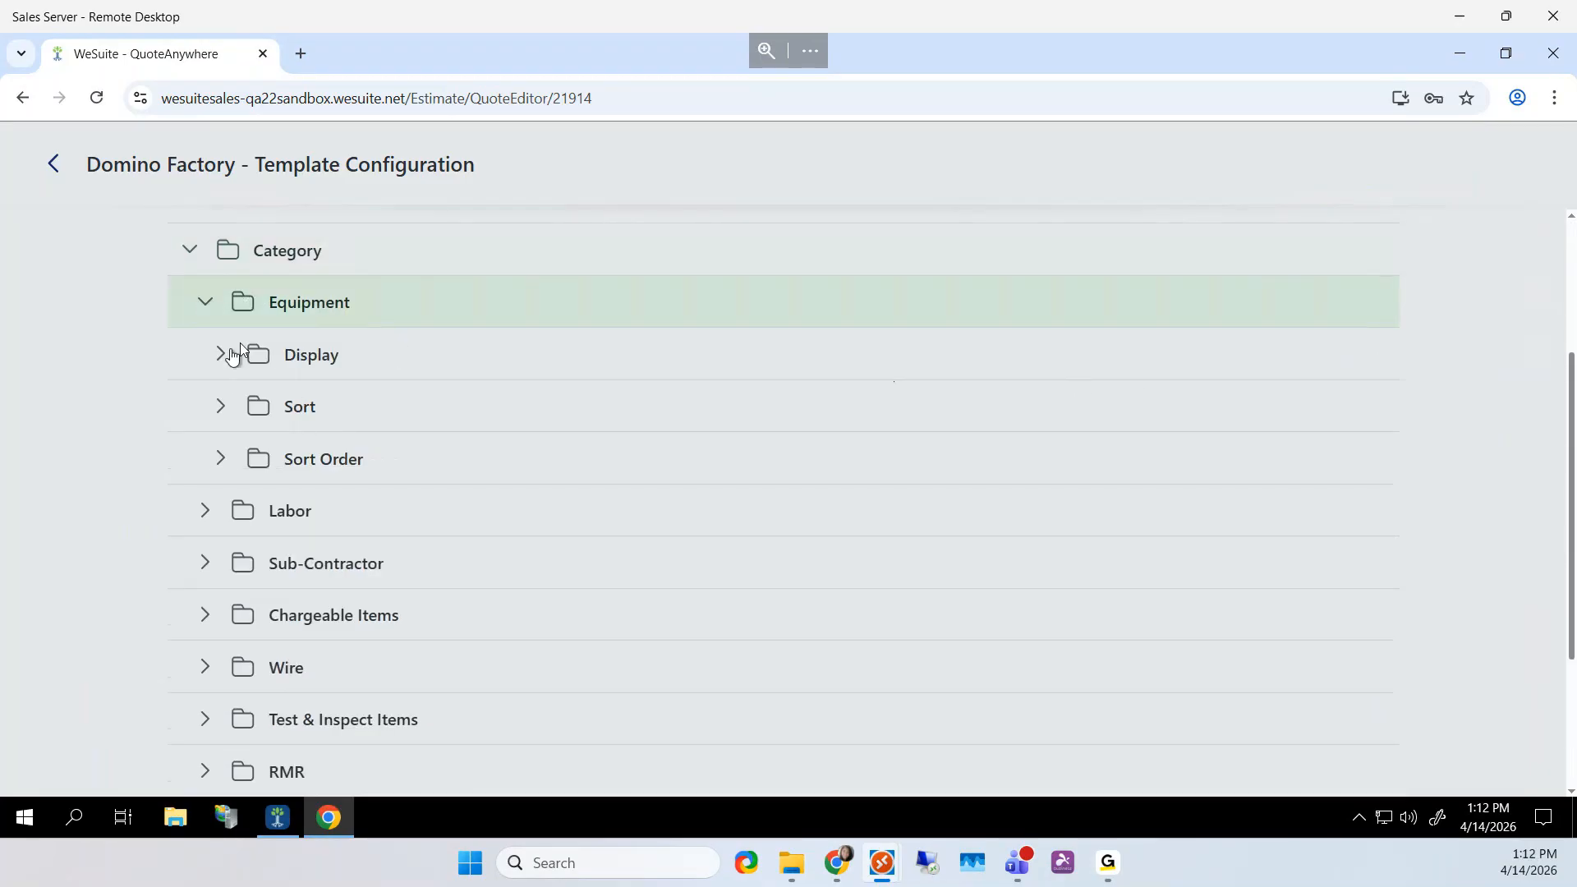
{"action": "left_click", "coordinate": [220, 355]}
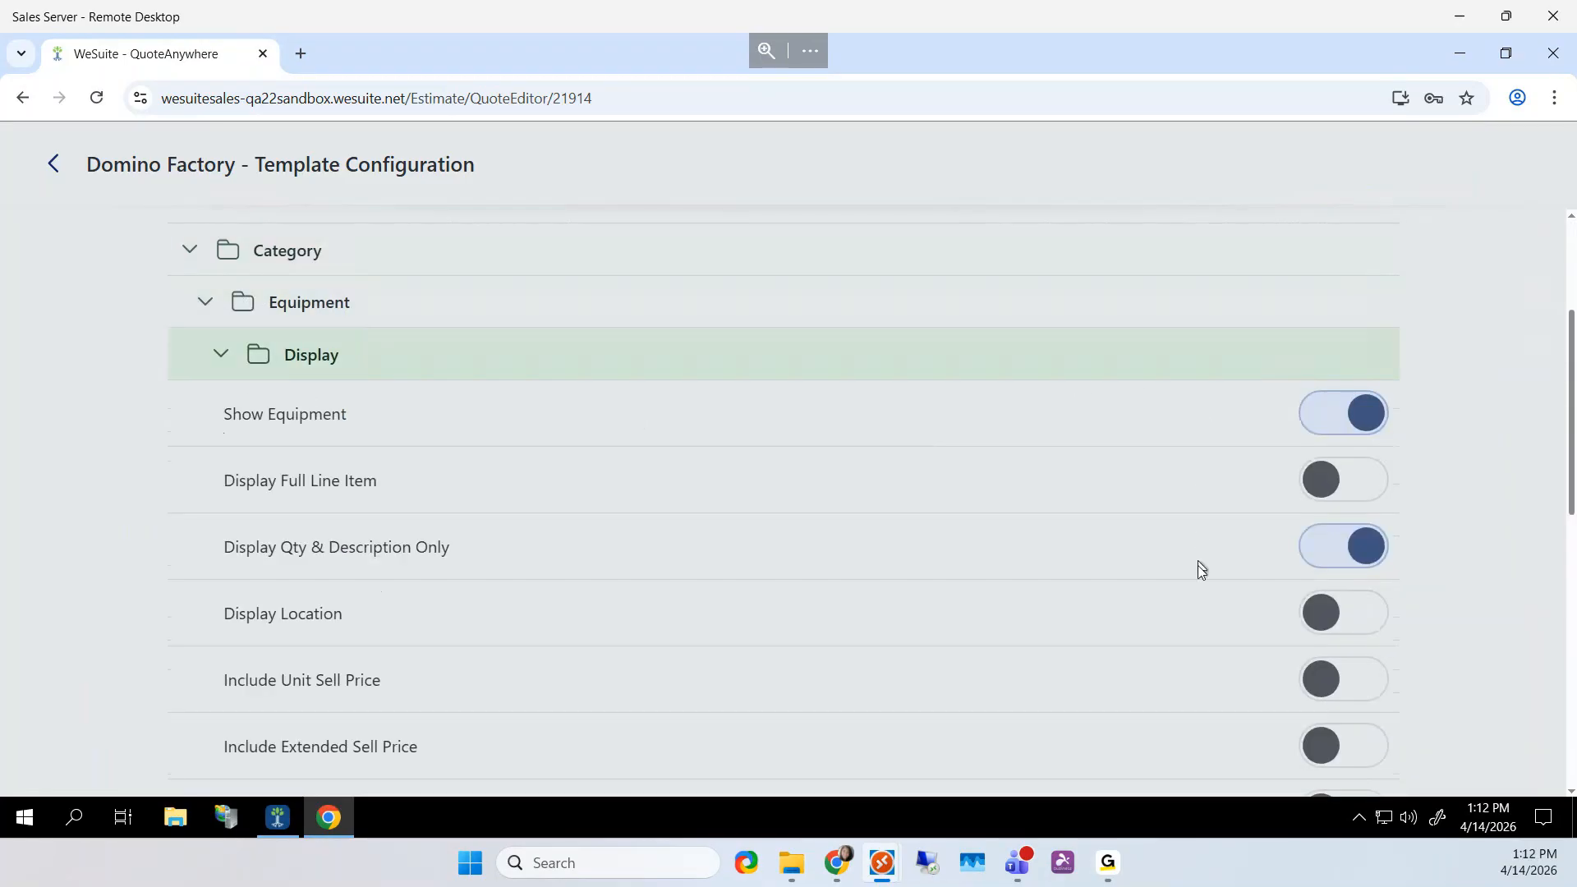
{"action": "left_click", "coordinate": [1324, 544]}
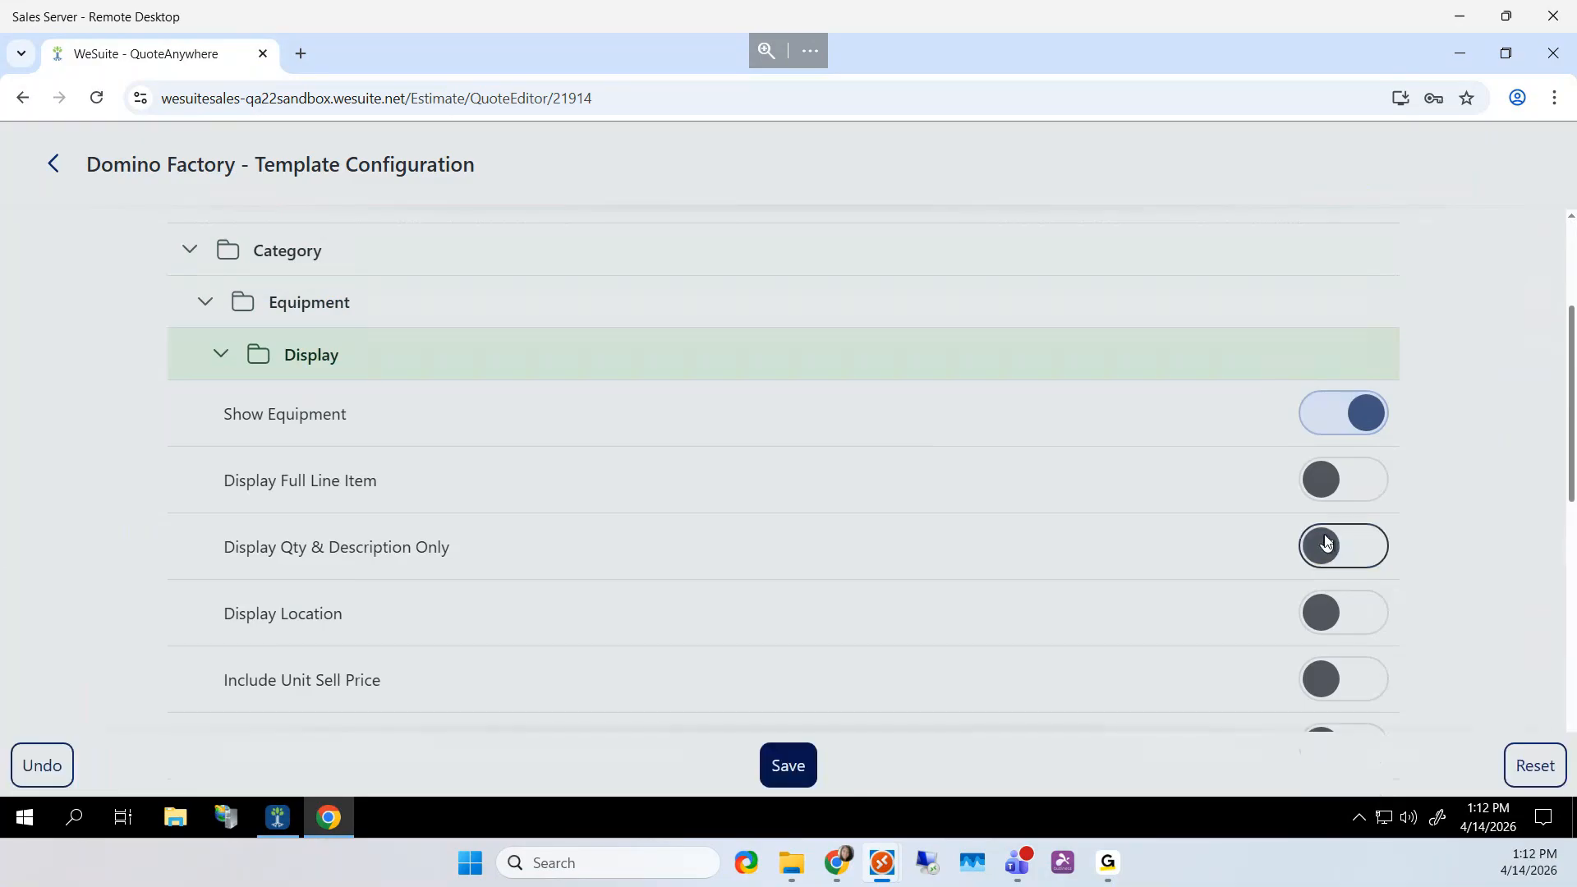
{"action": "left_click", "coordinate": [1321, 486]}
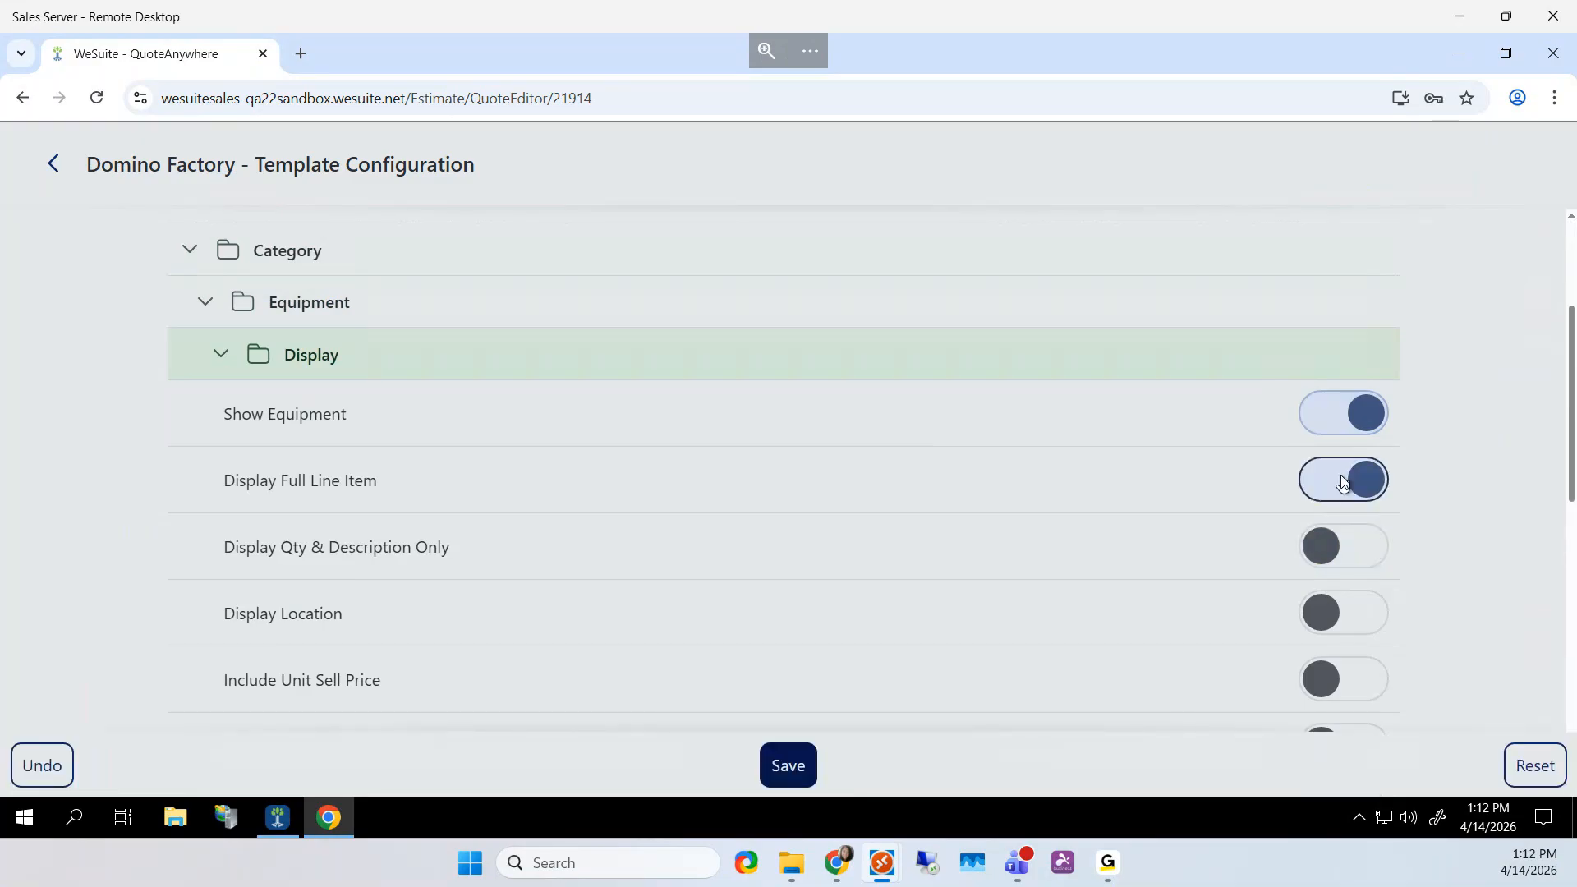
{"action": "scroll", "coordinate": [1341, 482], "scroll_direction": "up", "scroll_amount": 1}
{"action": "left_click", "coordinate": [795, 767]}
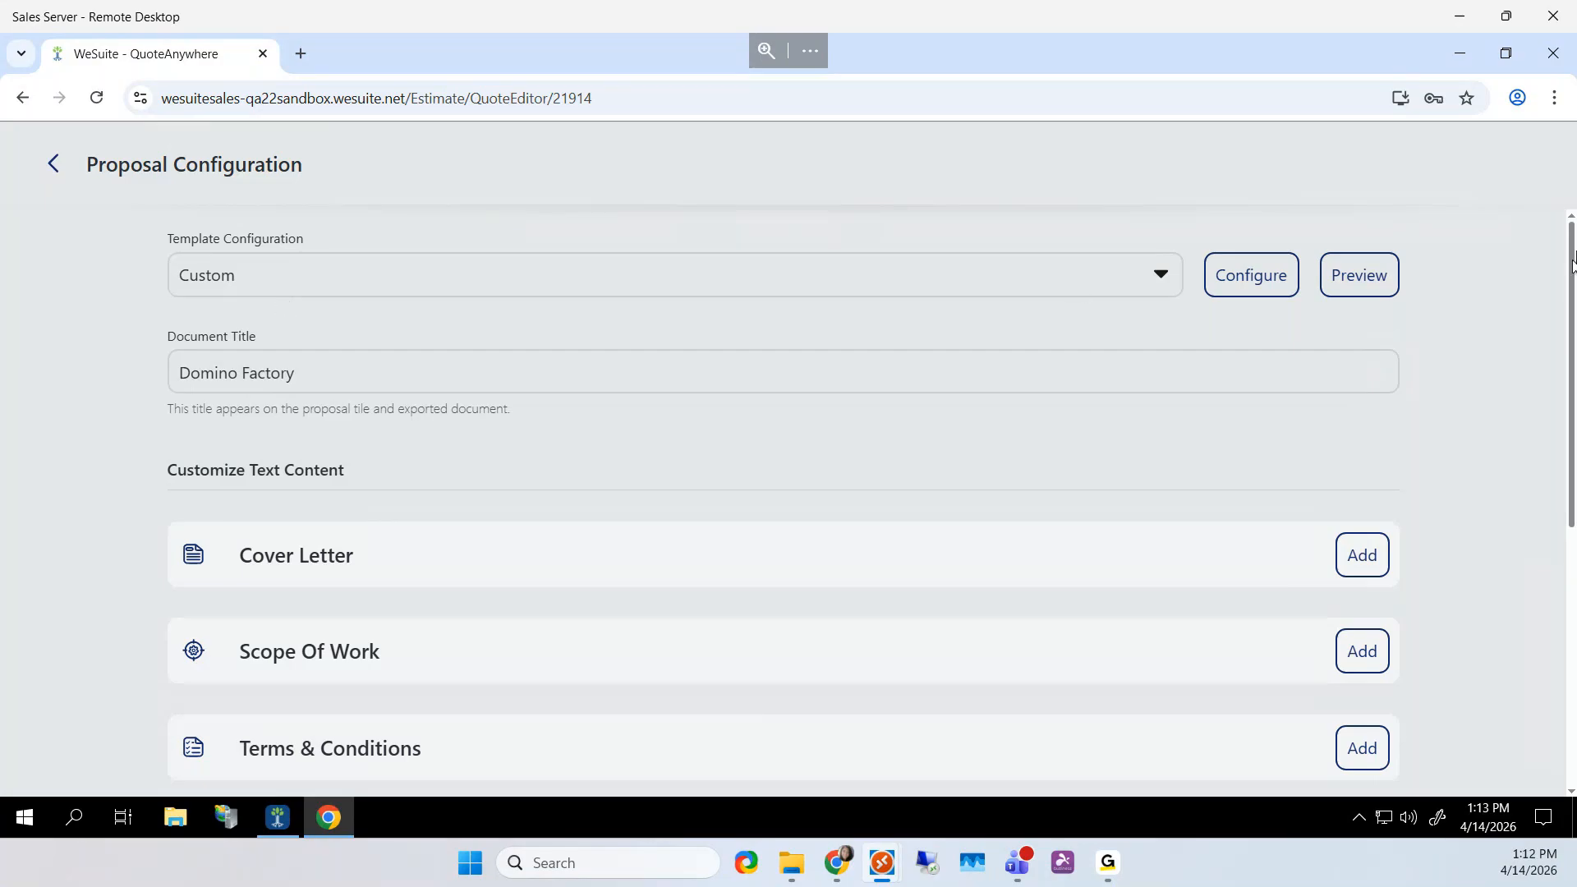
Set the template configuration back to New Standard Template, assign the Standard Cover for New template to the cover letter, and save
{"action": "left_click", "coordinate": [1161, 274]}
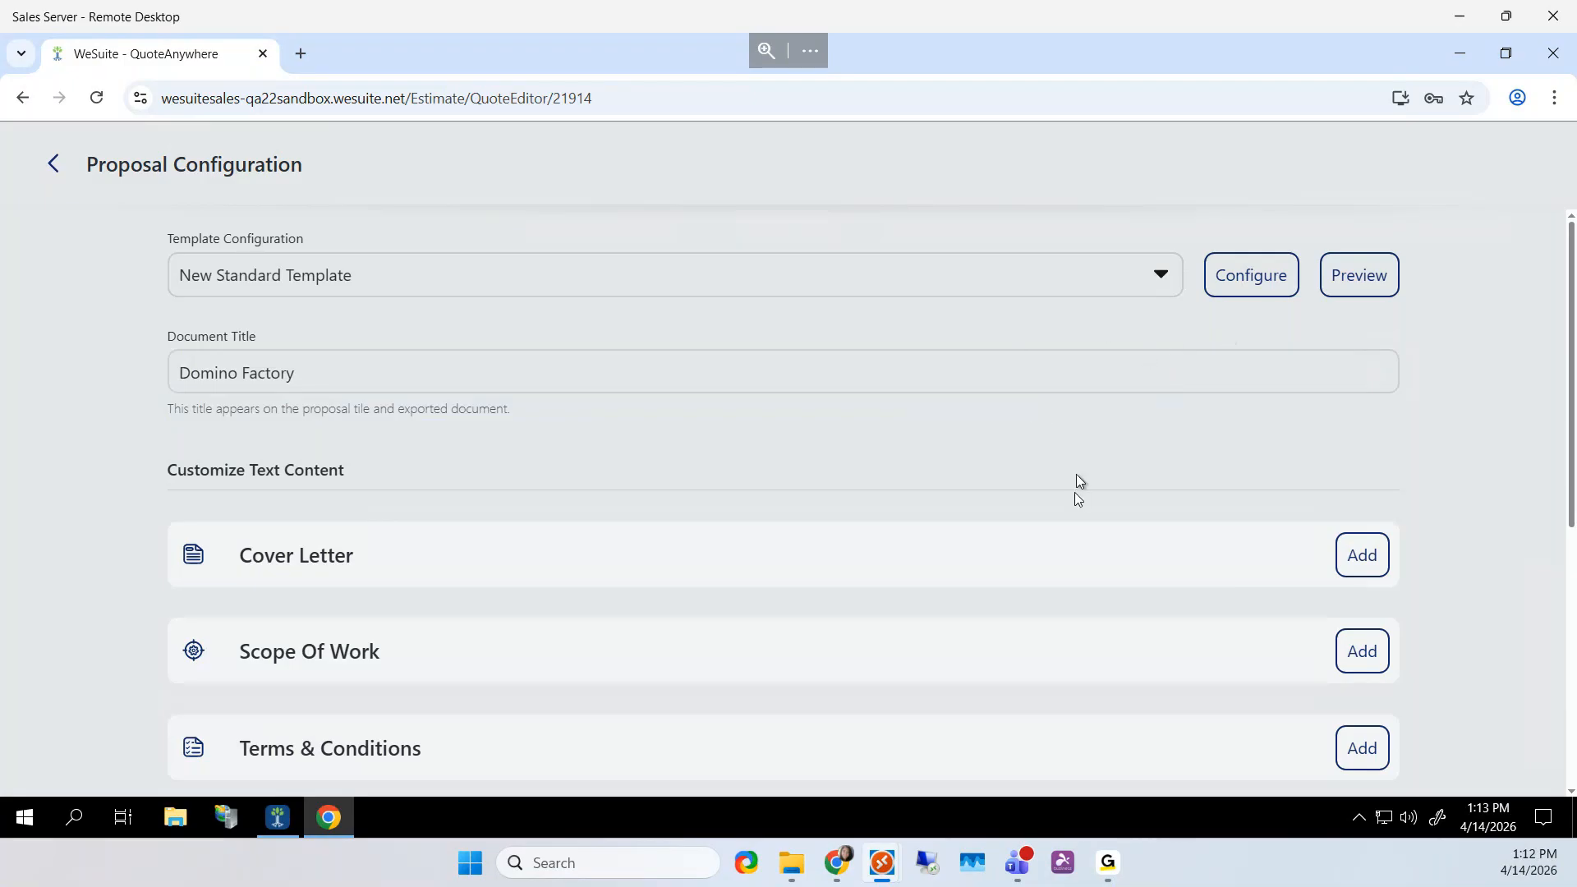
{"action": "scroll", "coordinate": [1002, 538], "scroll_direction": "down", "scroll_amount": 1}
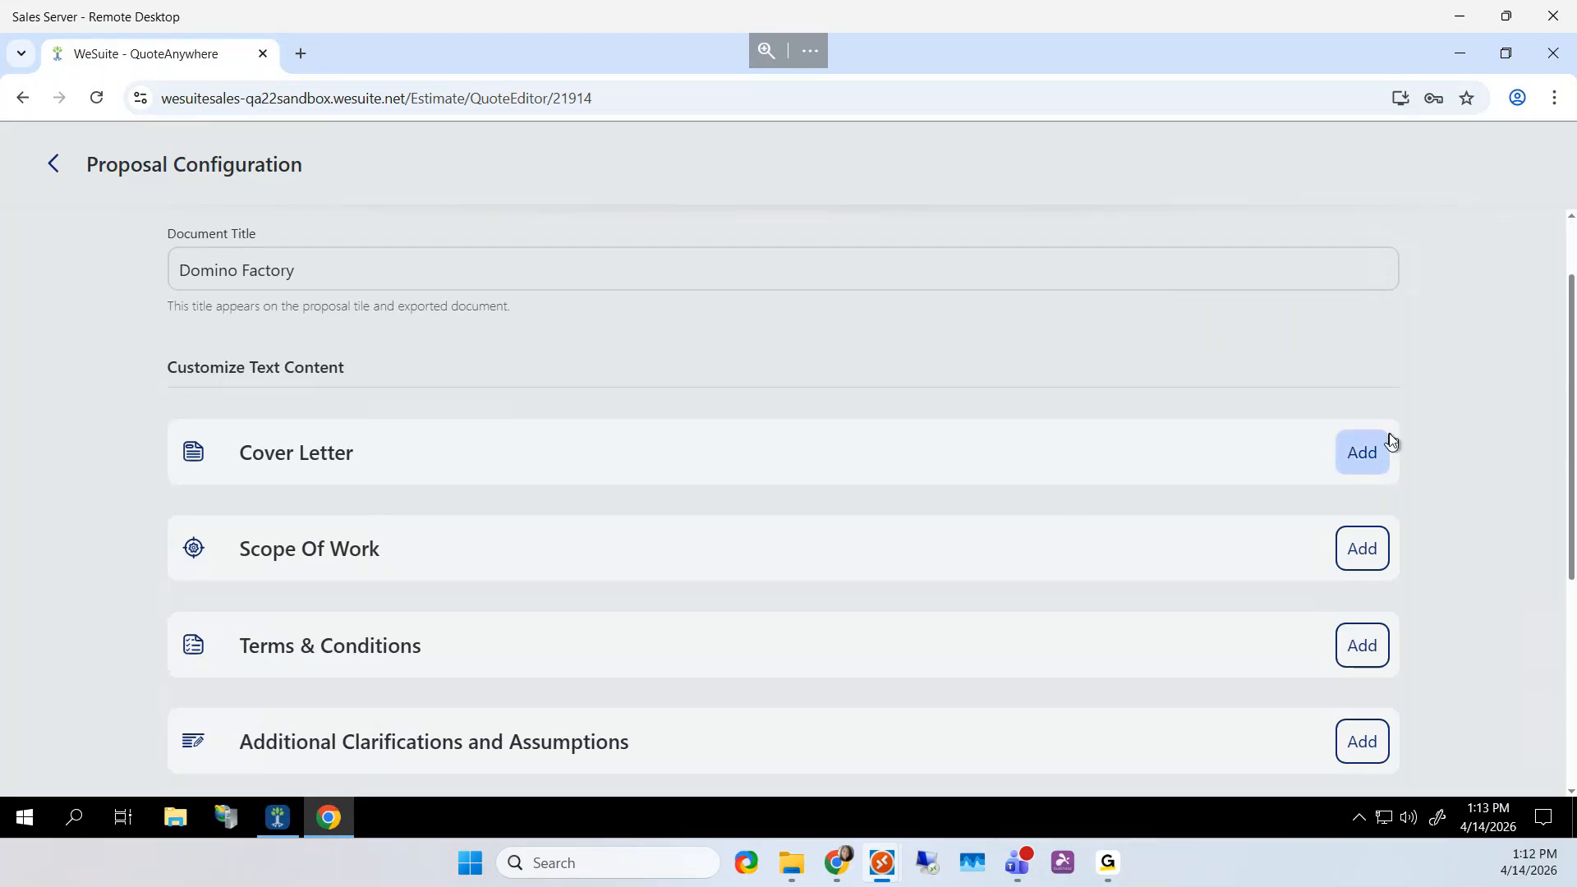
{"action": "left_click", "coordinate": [1370, 458]}
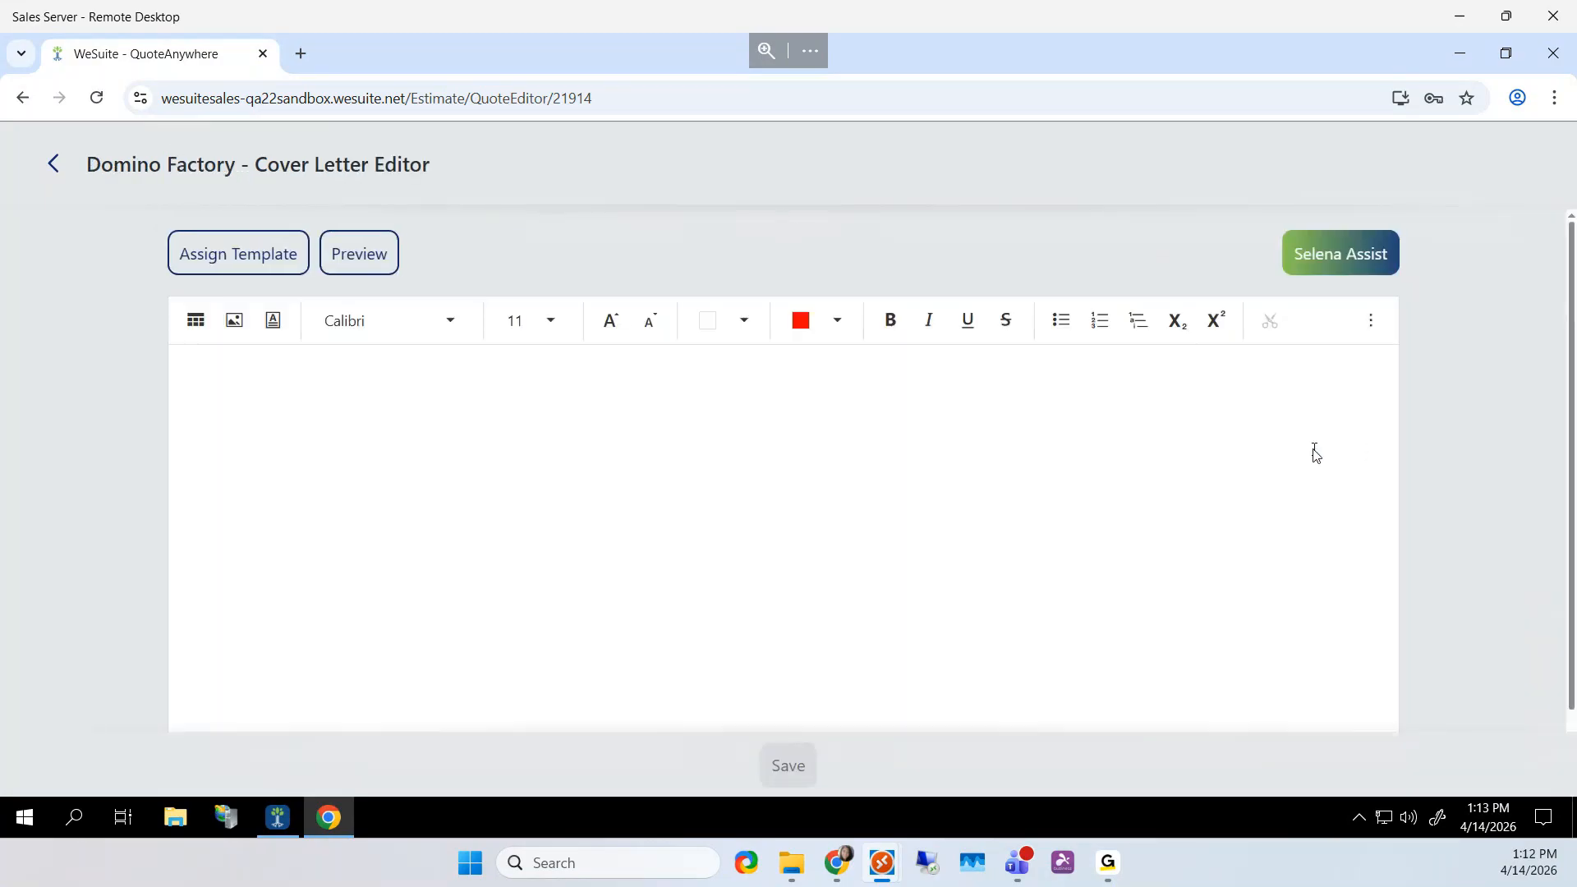
{"action": "left_click", "coordinate": [224, 264]}
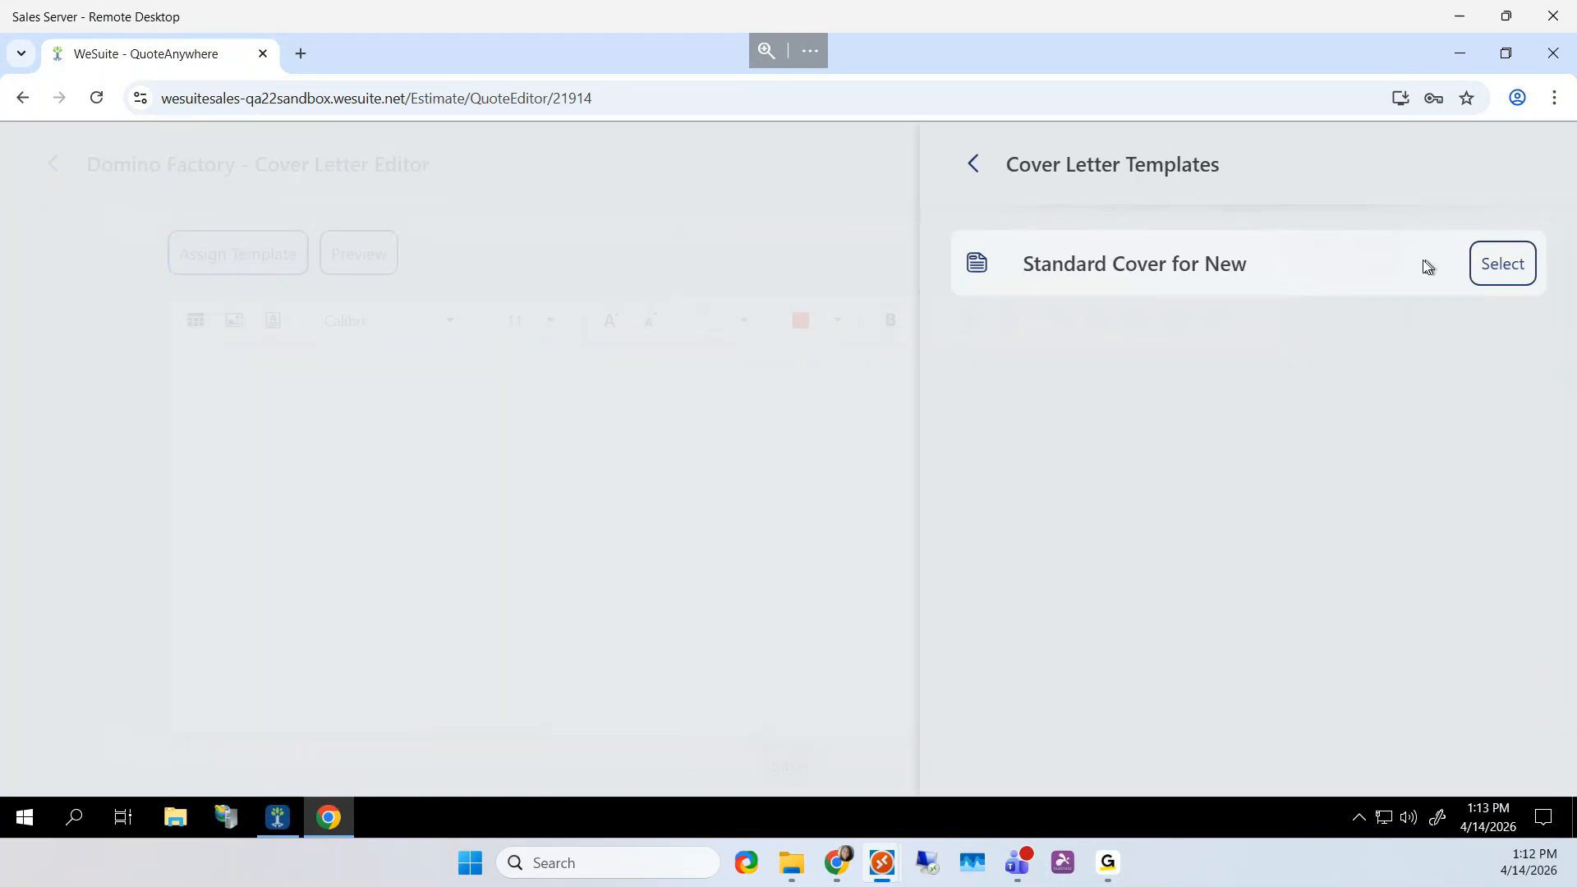
{"action": "left_click", "coordinate": [1503, 263]}
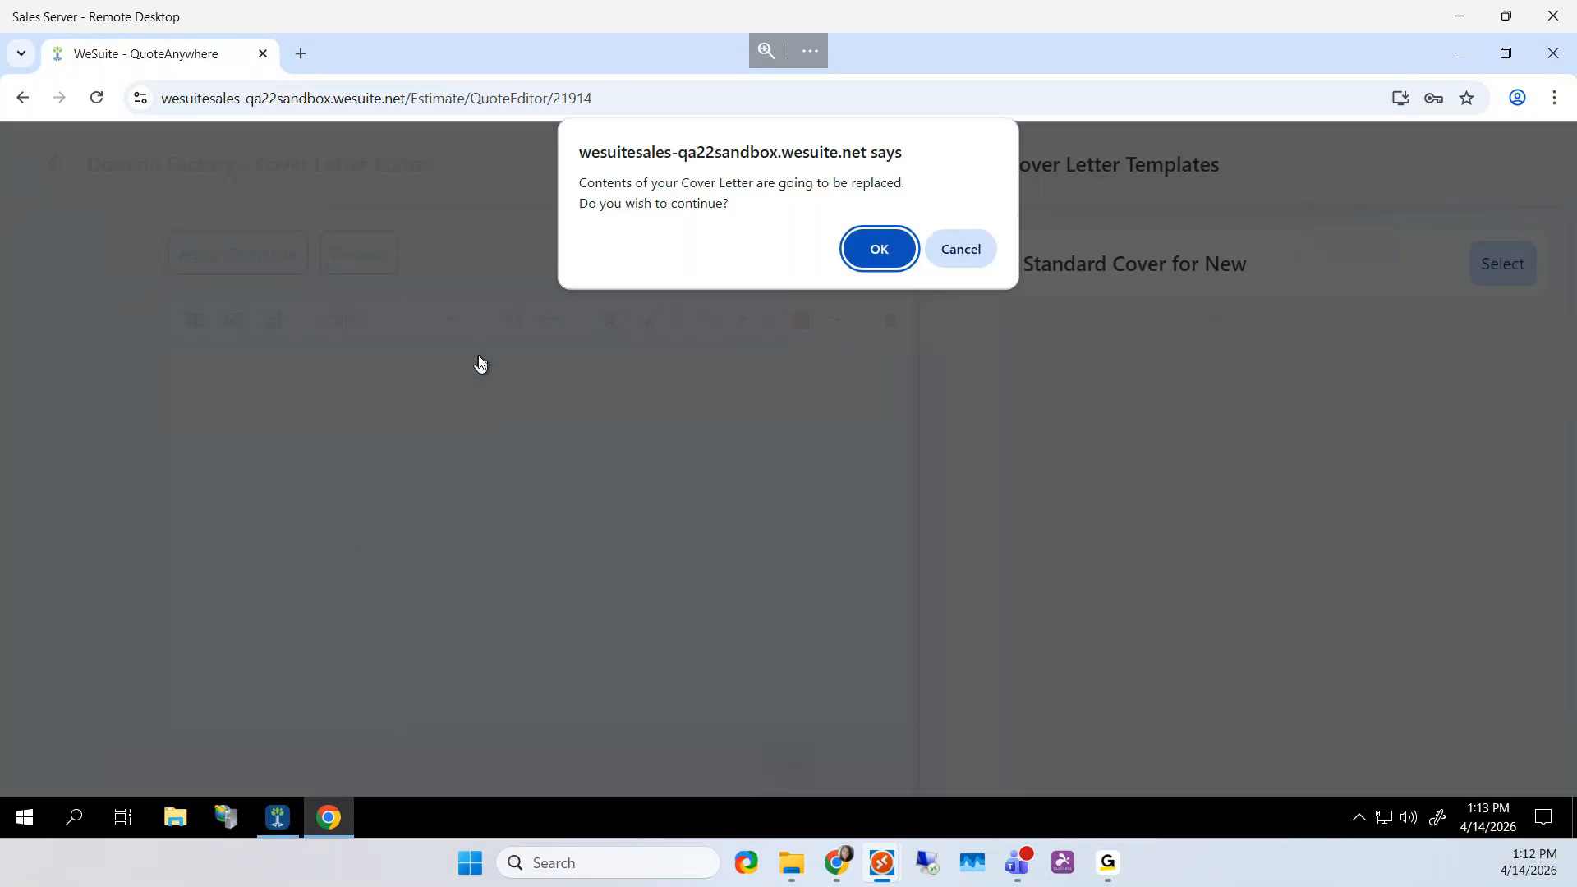
{"action": "left_click", "coordinate": [880, 246]}
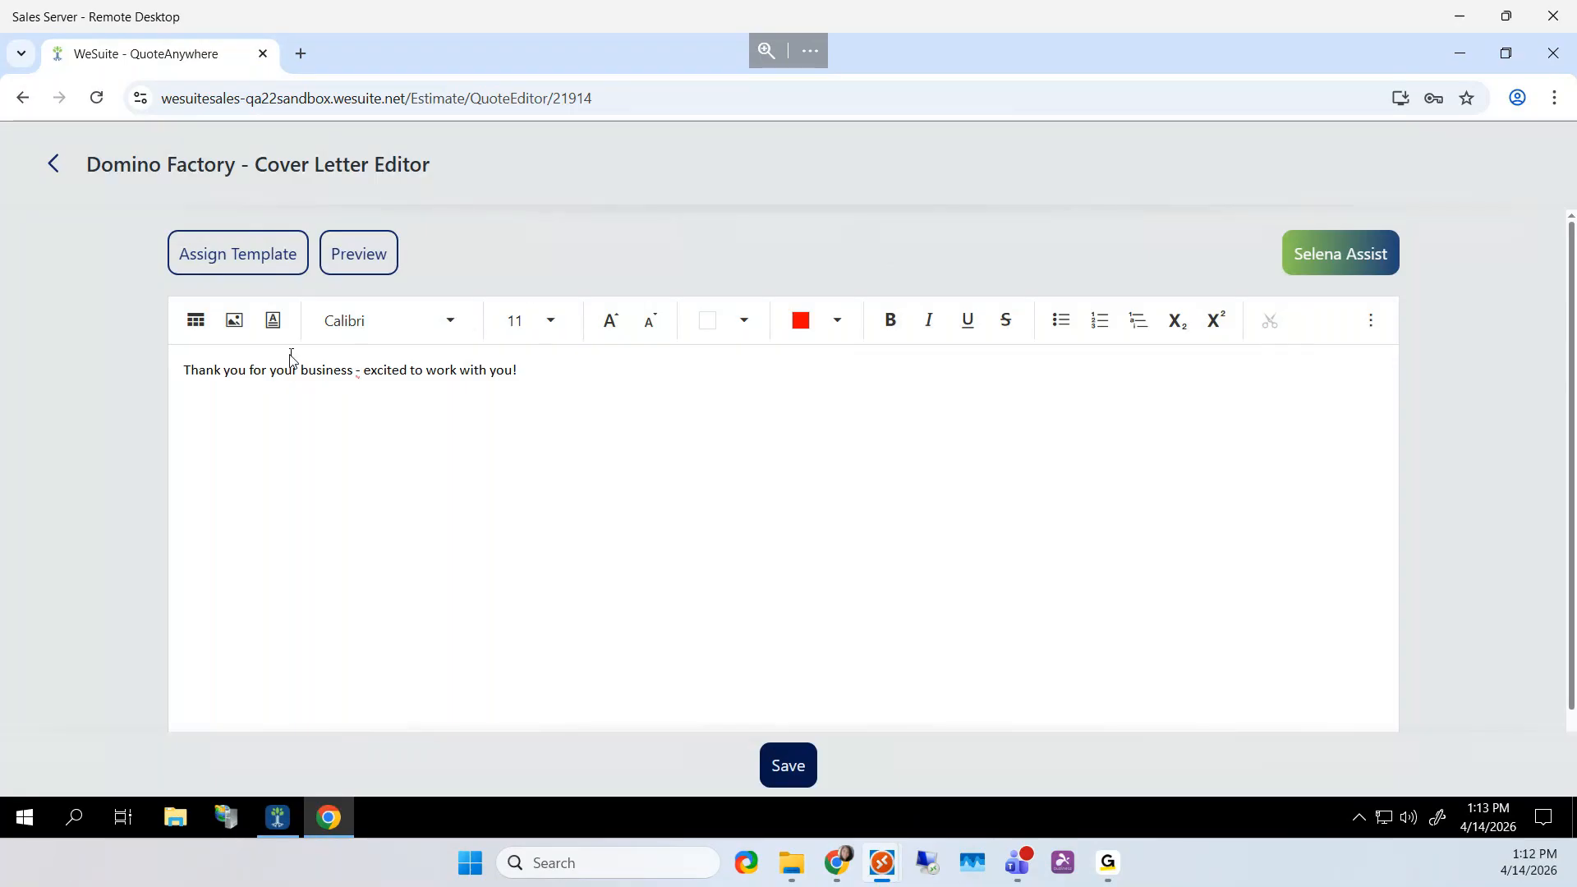
{"action": "left_click", "coordinate": [788, 772]}
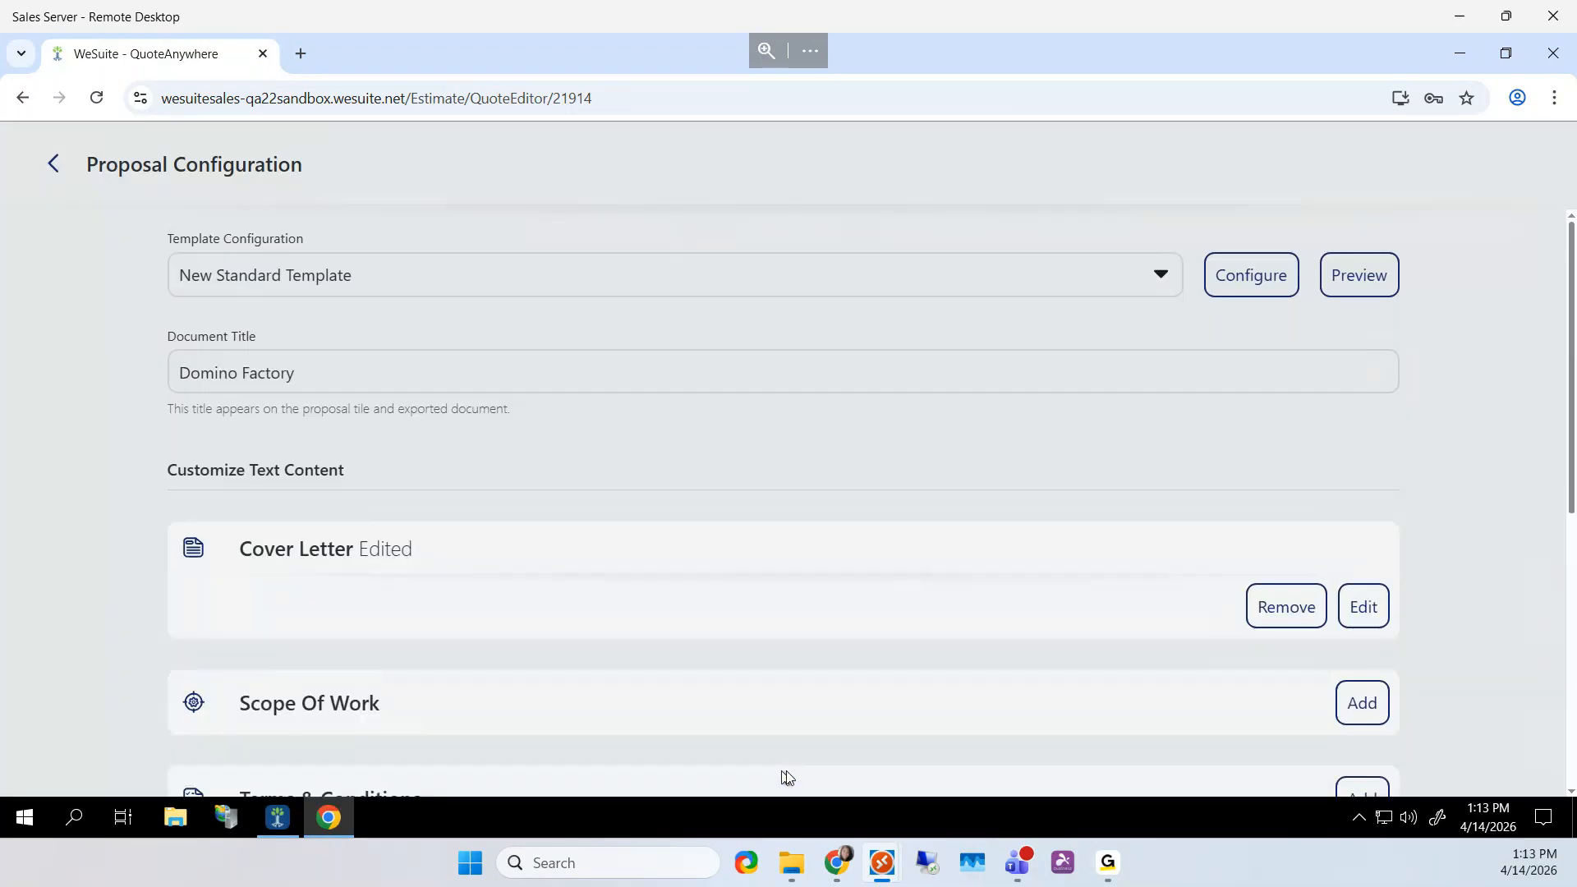
Assign the Surveillance template to the proposal's scope of work, replacing its contents, and save it
{"action": "scroll", "coordinate": [810, 654], "scroll_direction": "down", "scroll_amount": 1}
{"action": "left_click", "coordinate": [1366, 600]}
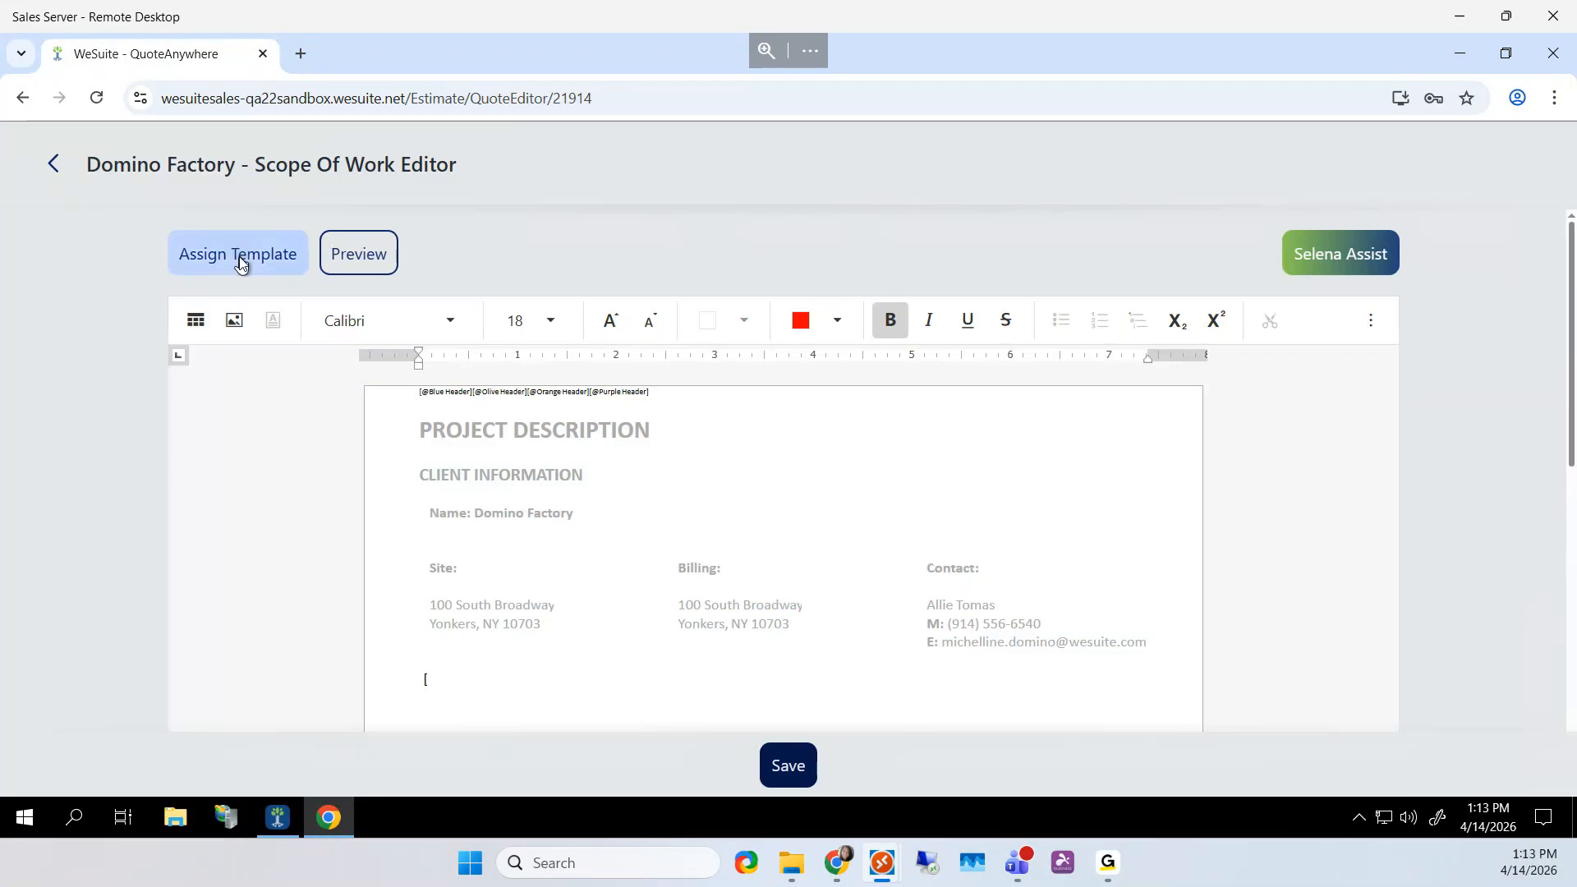
{"action": "left_click", "coordinate": [239, 261]}
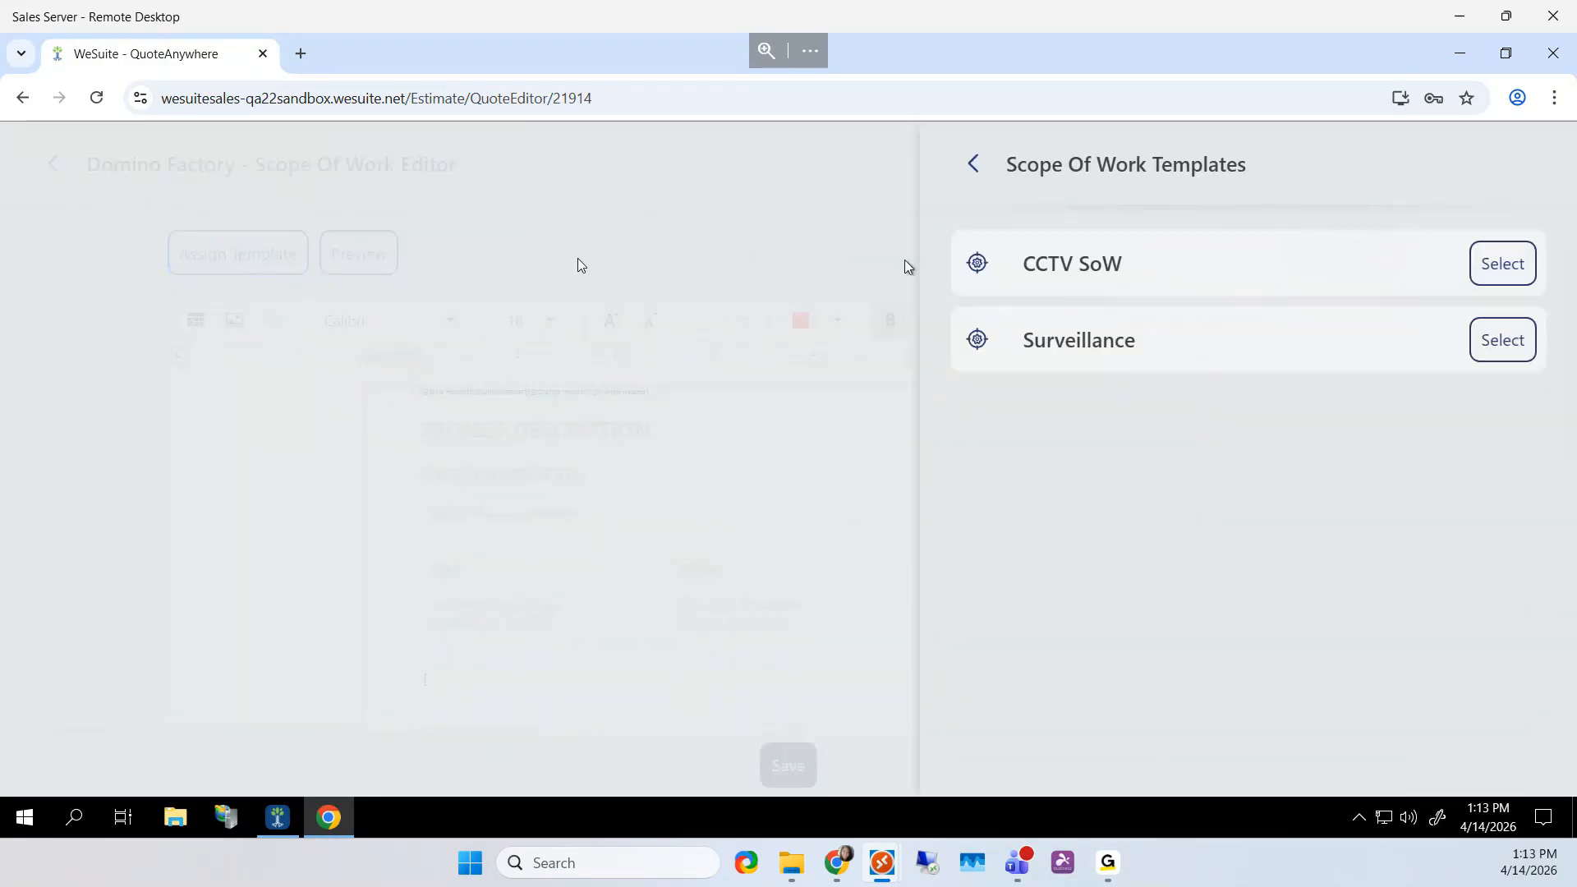
{"action": "left_click", "coordinate": [1506, 342]}
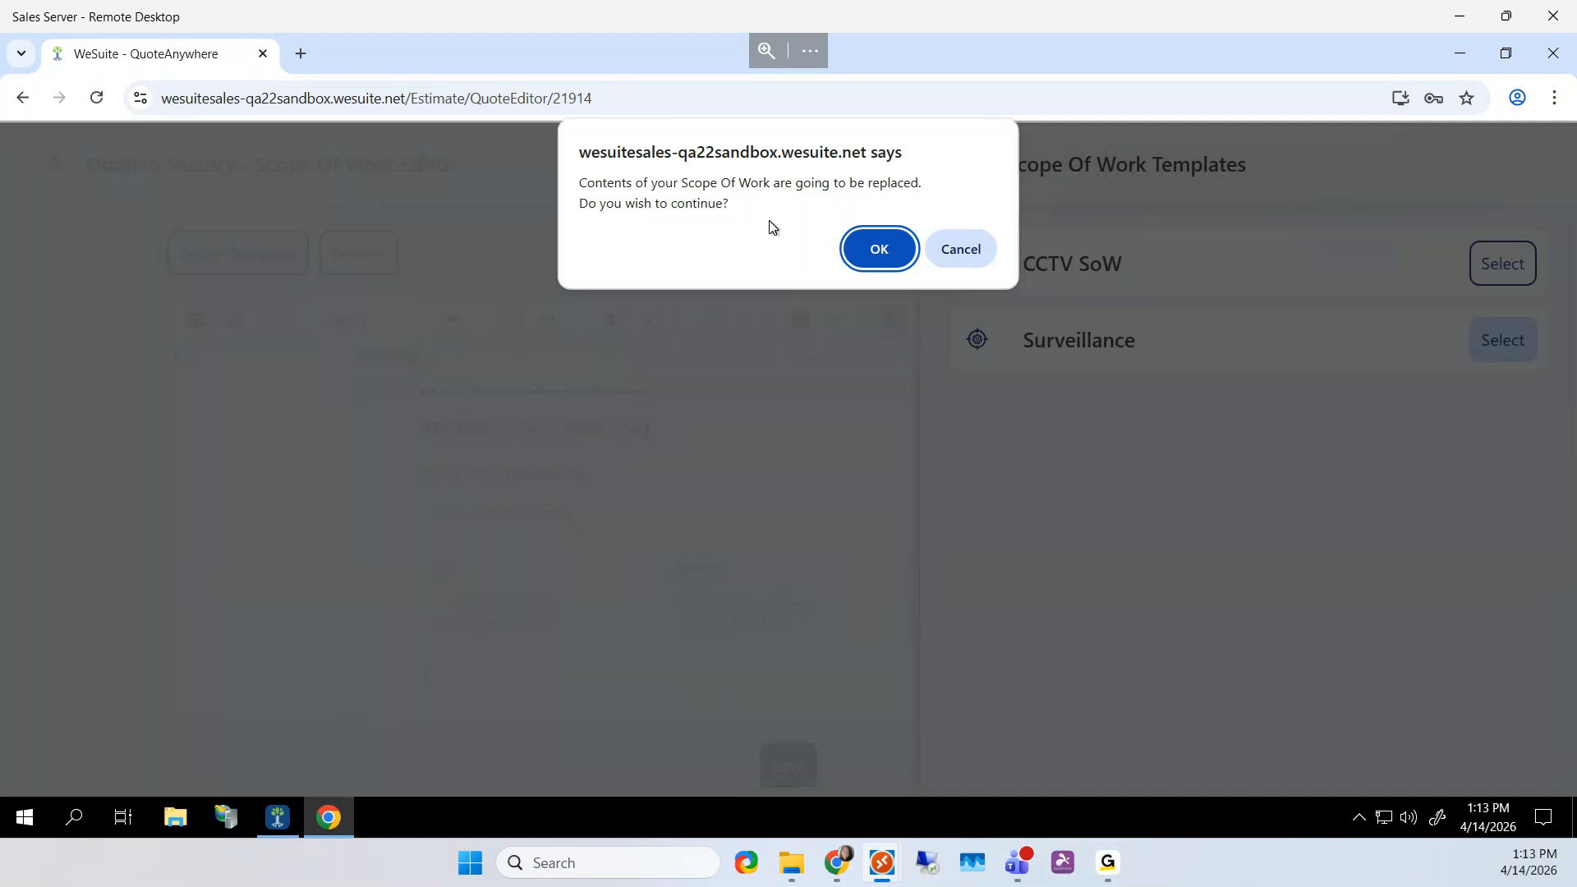
{"action": "left_click", "coordinate": [875, 267]}
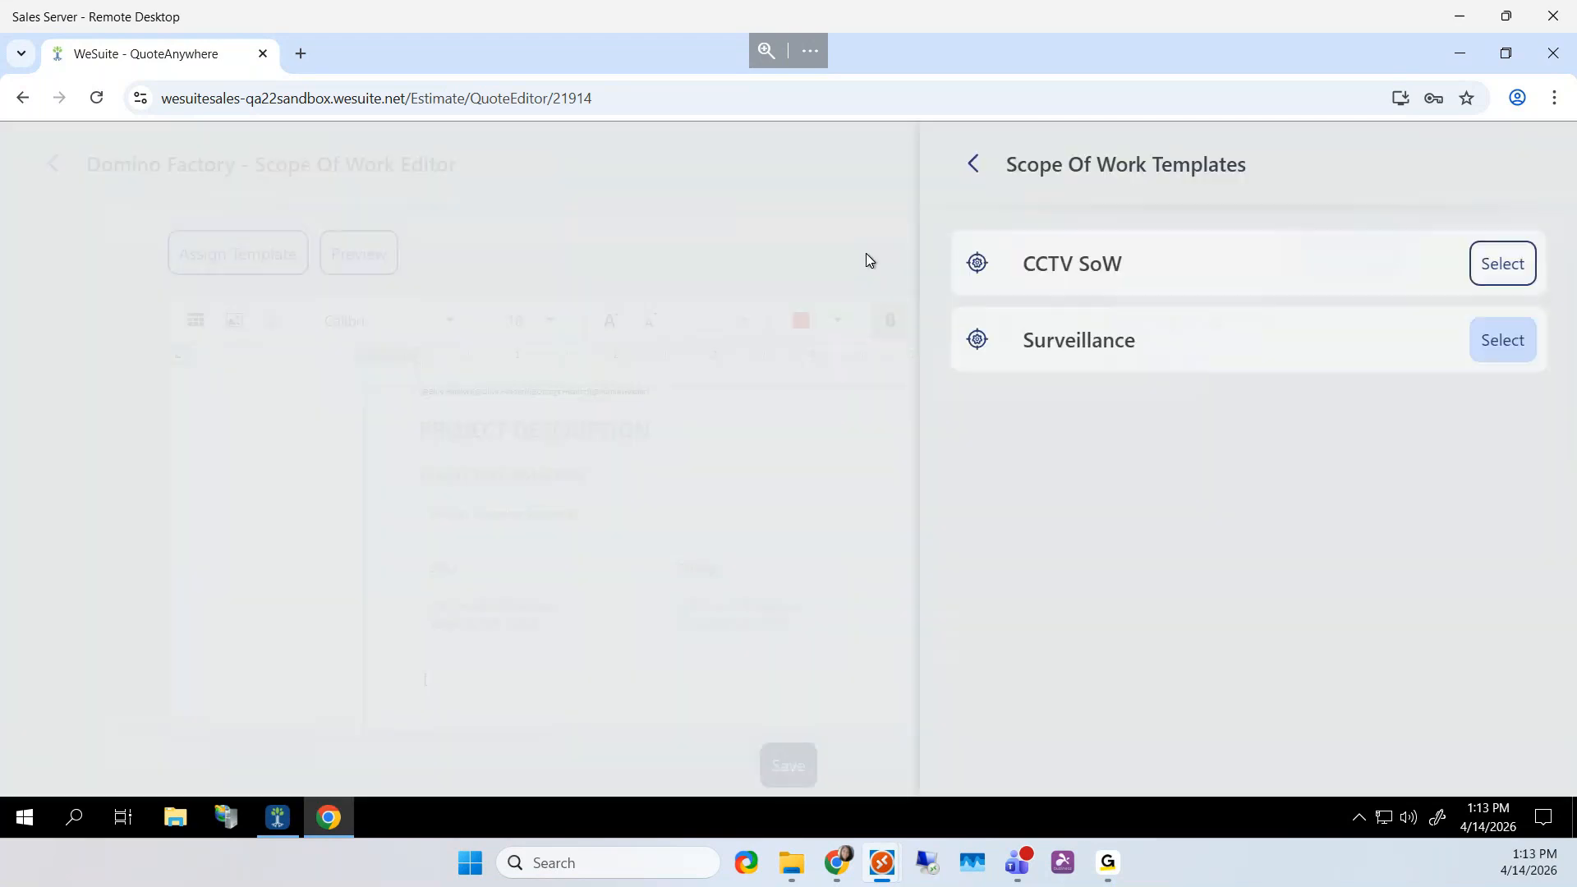
{"action": "scroll", "coordinate": [664, 602], "scroll_direction": "down", "scroll_amount": 1}
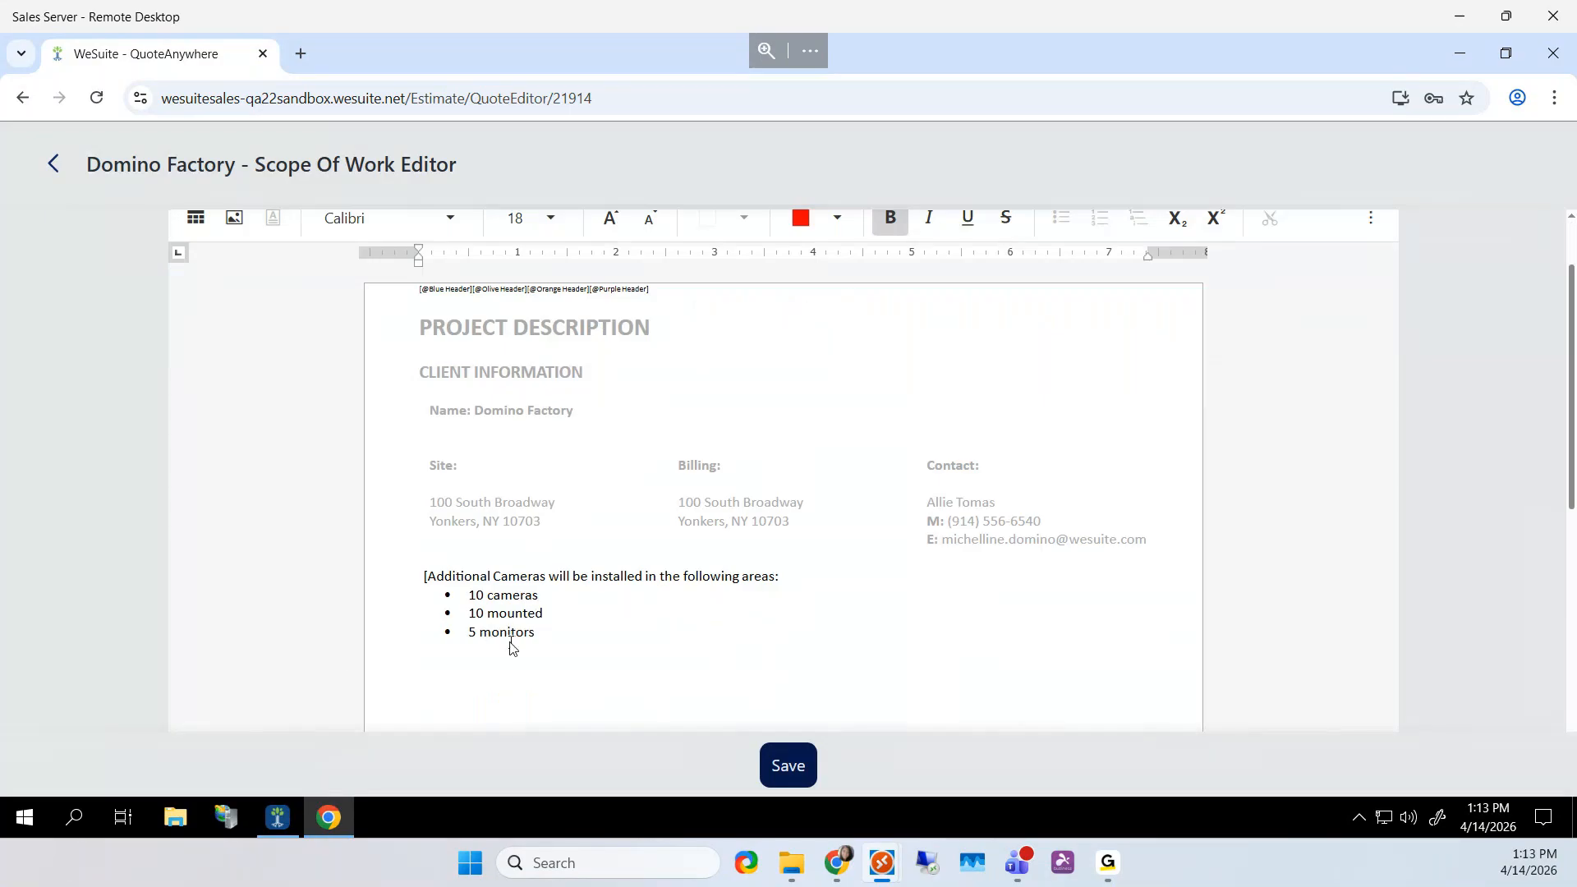
{"action": "left_click", "coordinate": [788, 773]}
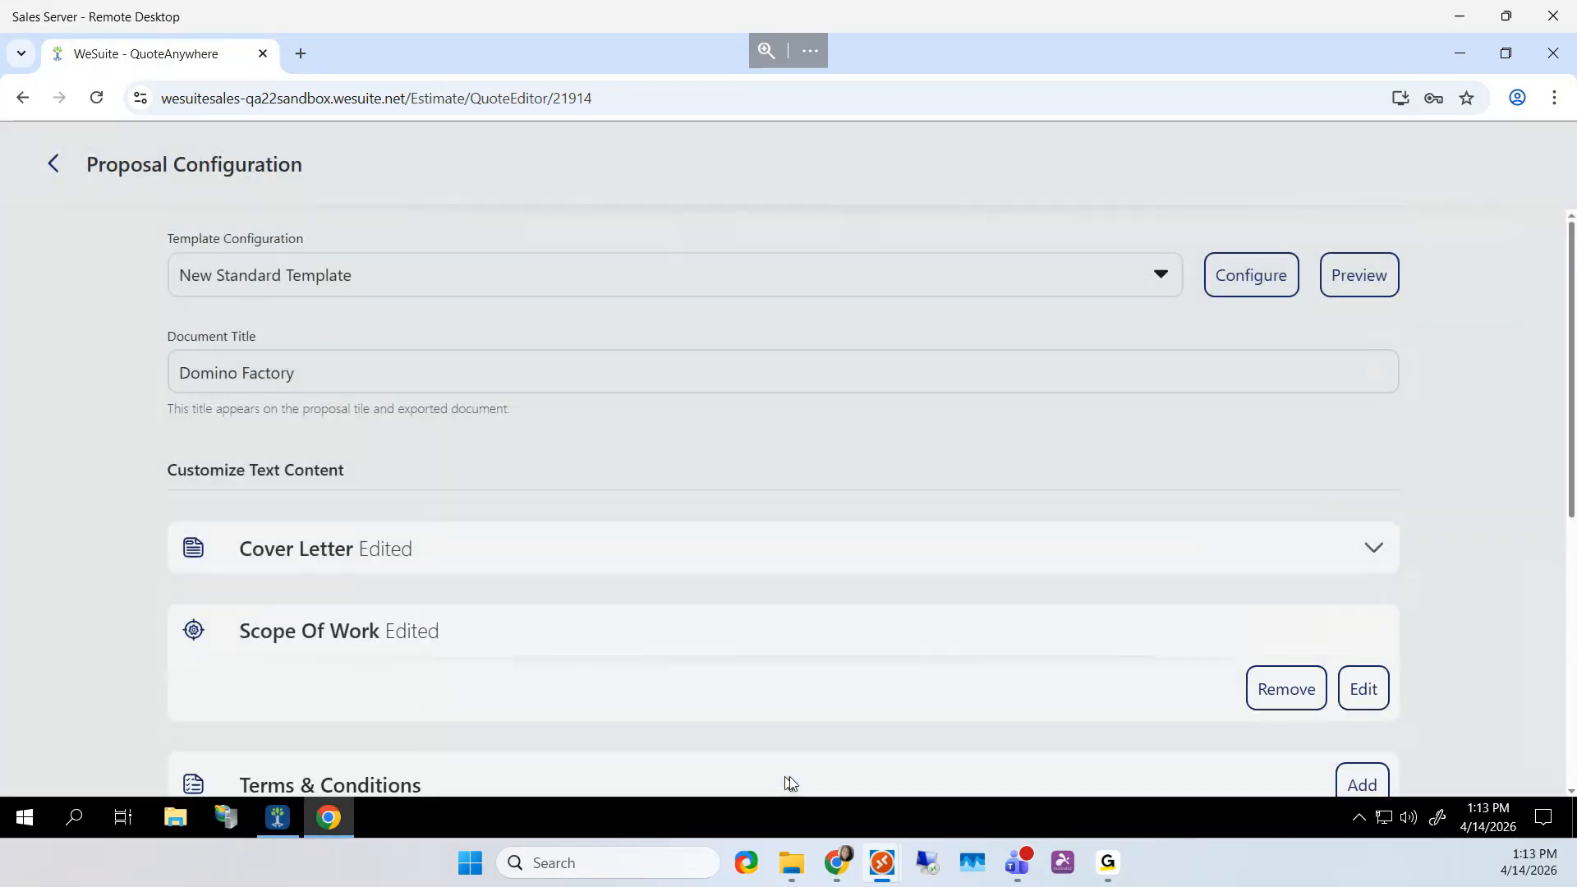
Preview the proposal PDF, examine its cover letter and project description pages, and return to the proposal configuration
{"action": "left_click", "coordinate": [1357, 280]}
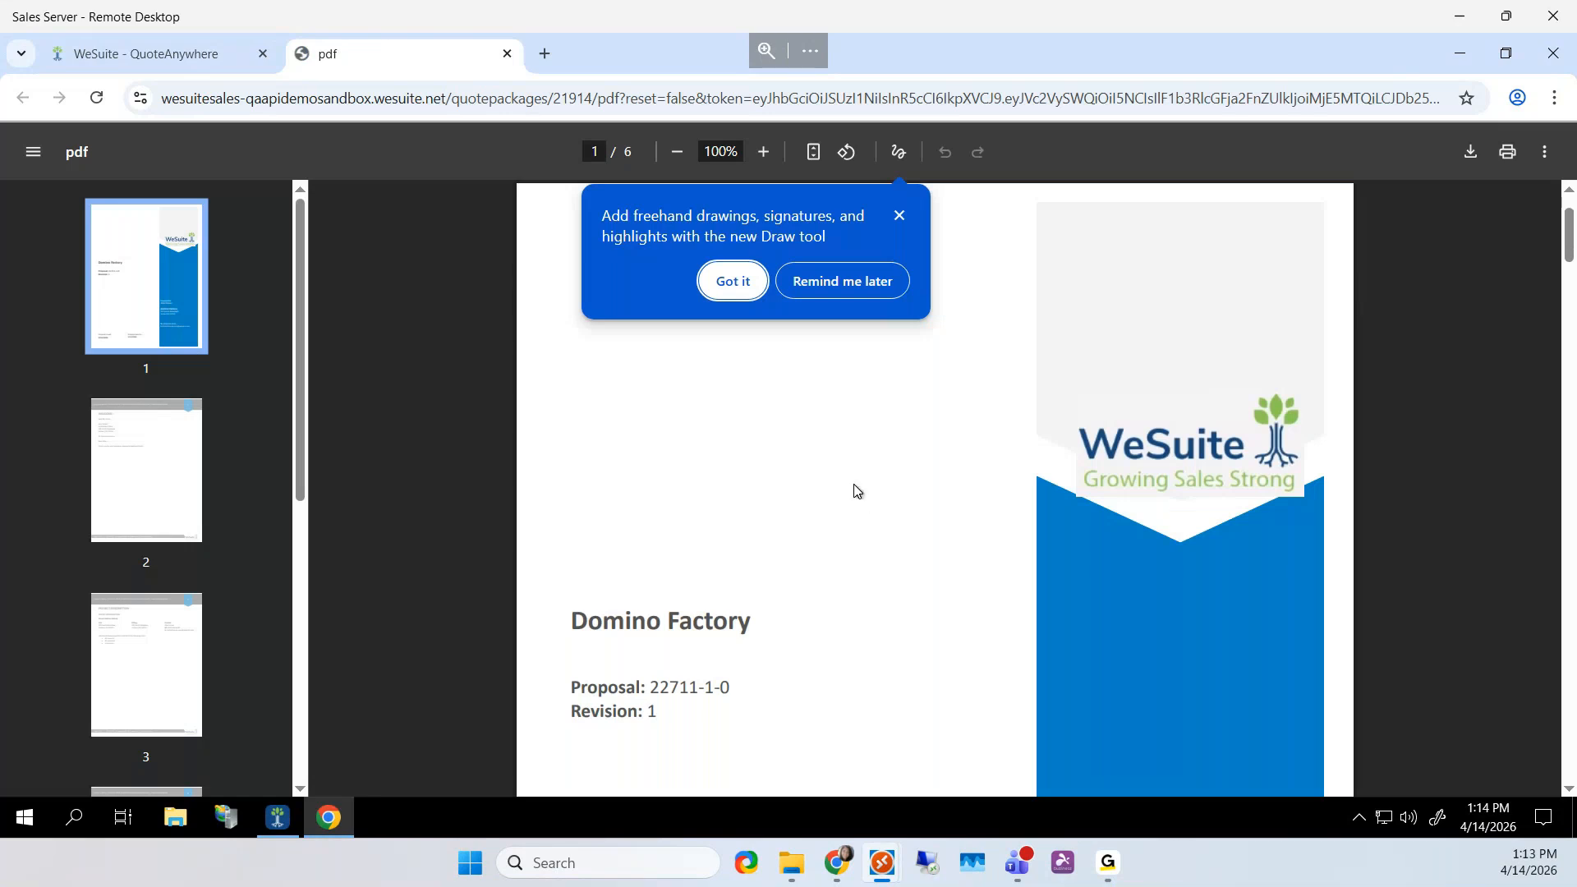
{"action": "scroll", "coordinate": [854, 490], "scroll_direction": "down", "scroll_amount": 6}
{"action": "scroll", "coordinate": [854, 490], "scroll_direction": "down", "scroll_amount": 7}
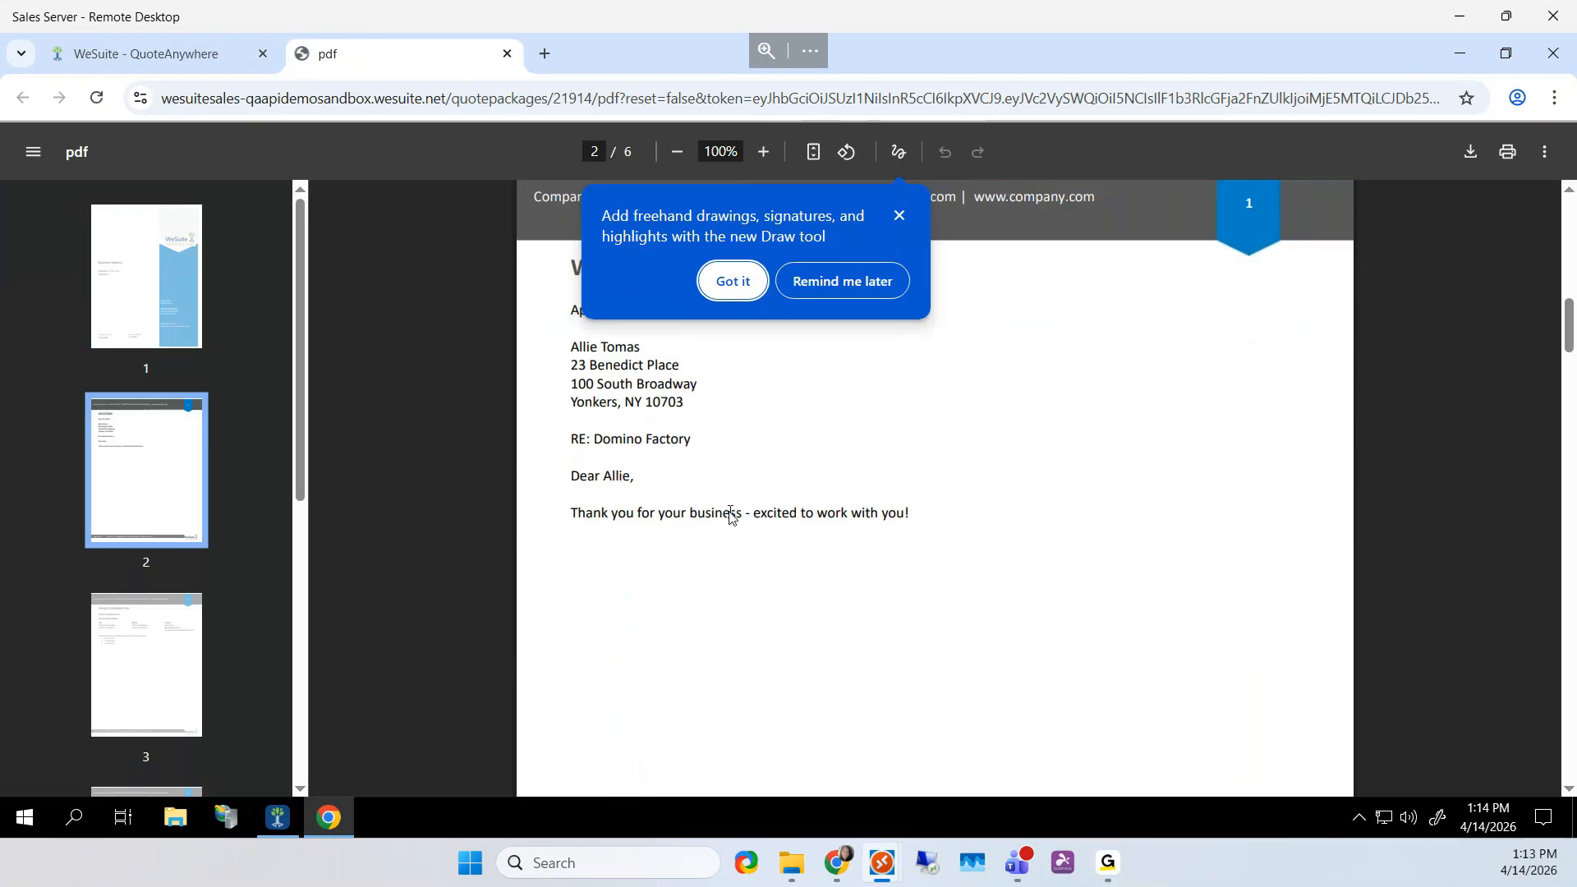
{"action": "scroll", "coordinate": [1026, 557], "scroll_direction": "down", "scroll_amount": 6}
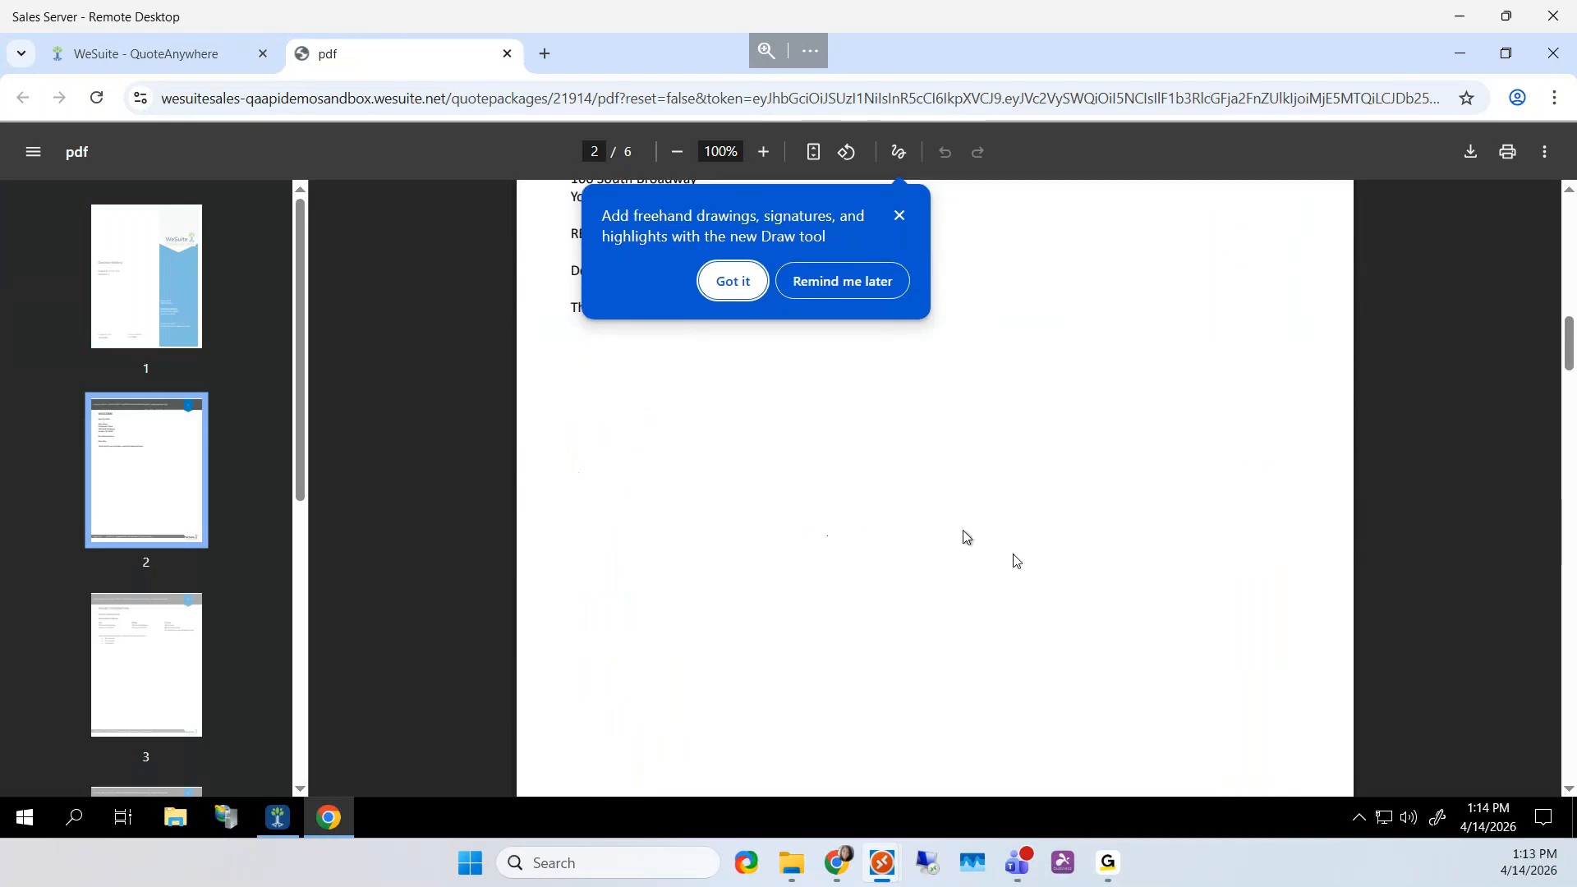
{"action": "scroll", "coordinate": [924, 484], "scroll_direction": "down", "scroll_amount": 5}
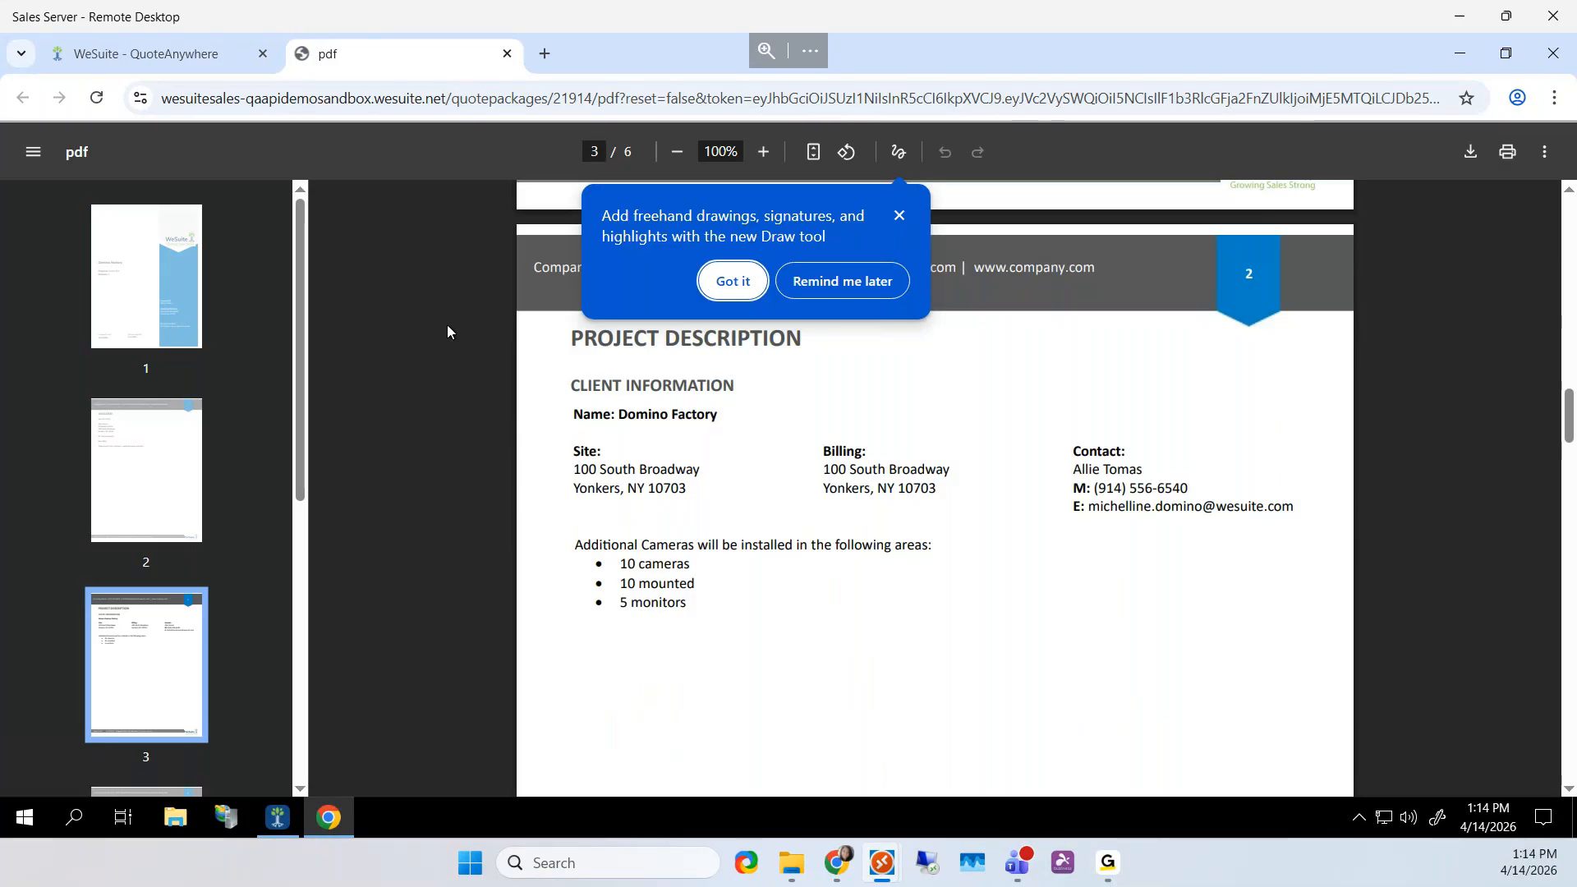
{"action": "left_click", "coordinate": [157, 52]}
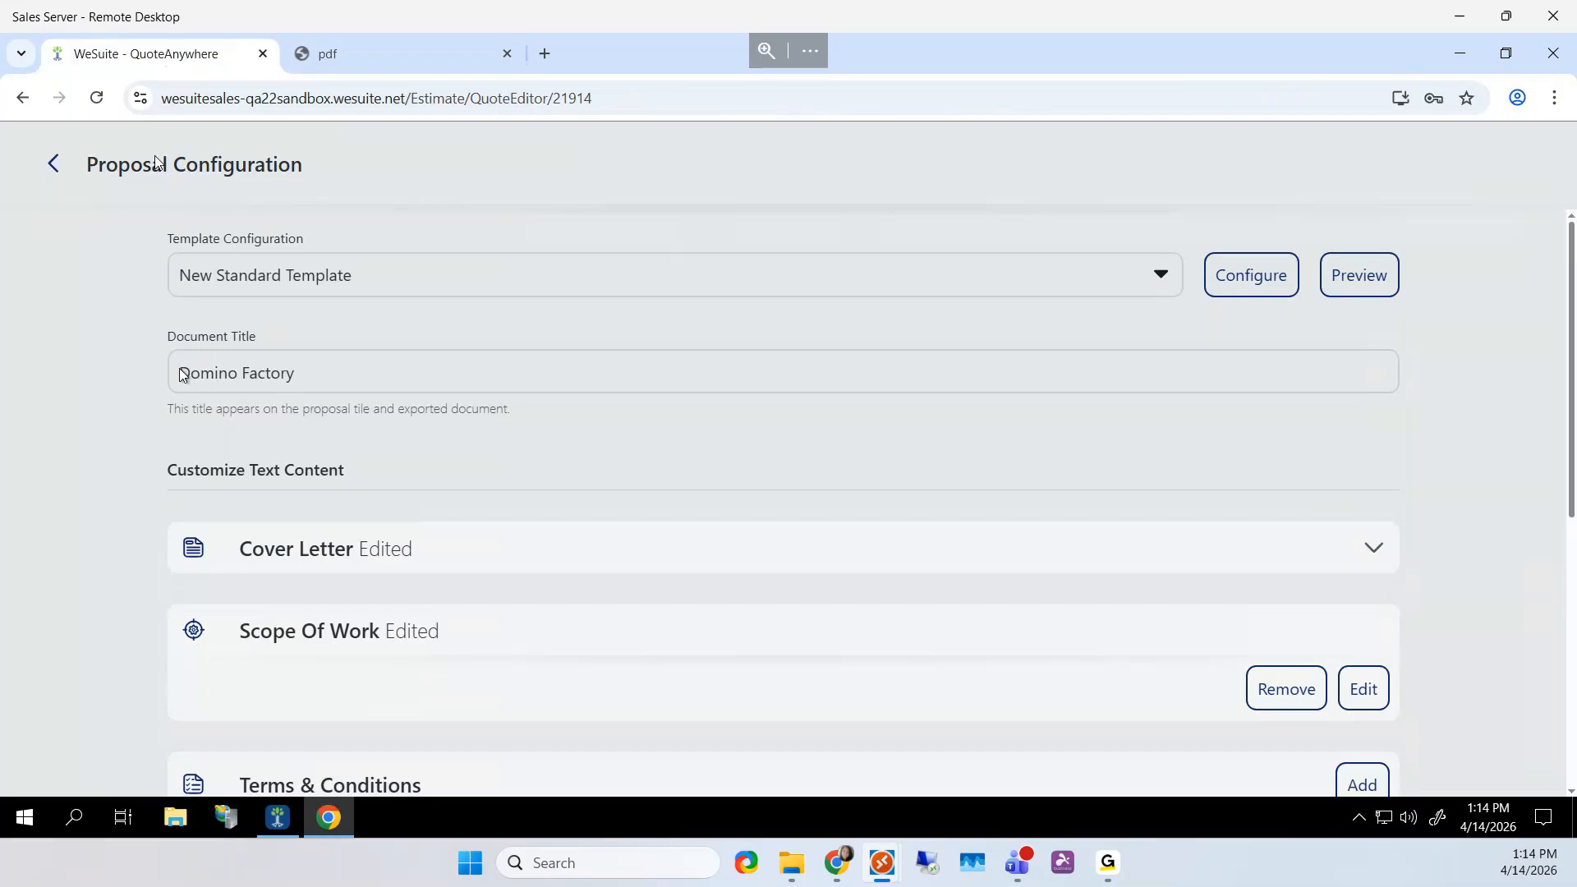
Add the Monitoring Services Agreement - eS contract to the Domino Factory quote package and save the selection
{"action": "left_click", "coordinate": [53, 164]}
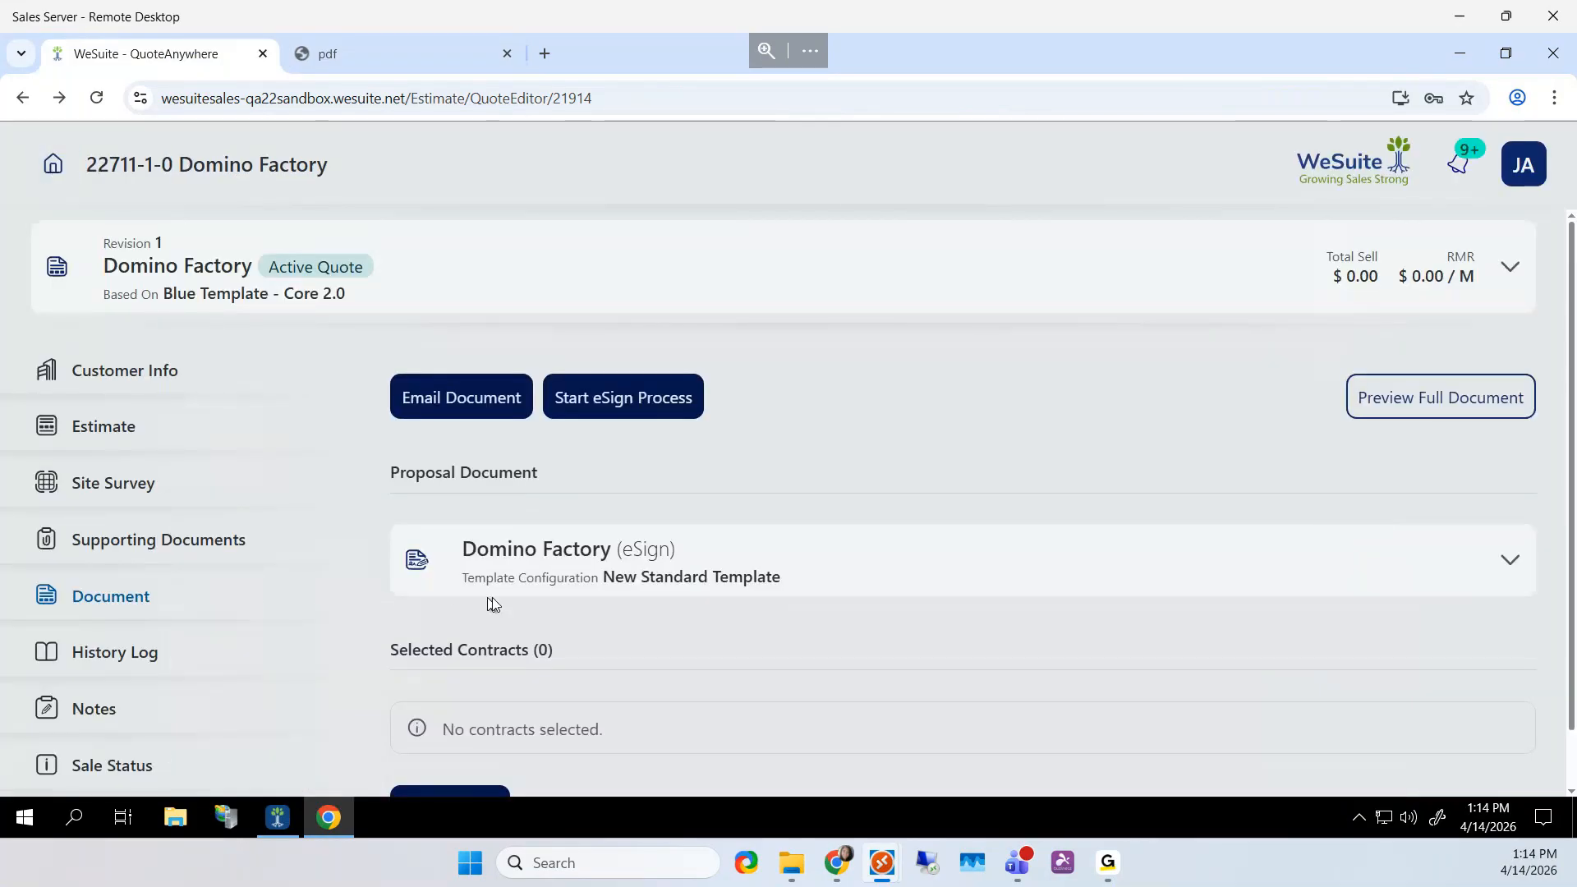
{"action": "scroll", "coordinate": [641, 589], "scroll_direction": "down", "scroll_amount": 1}
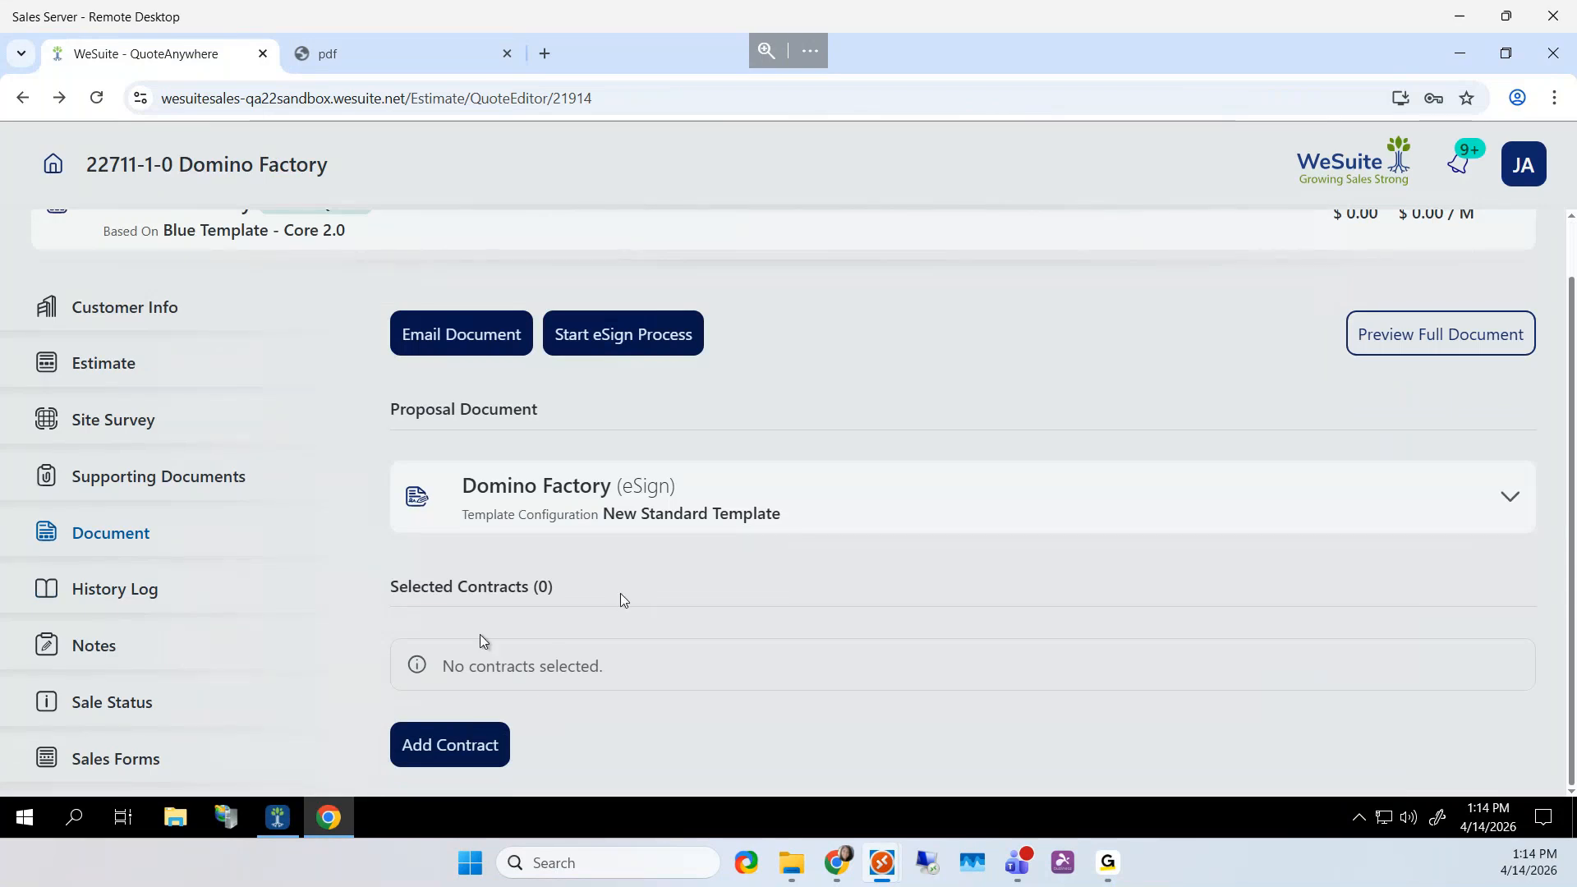
{"action": "left_click", "coordinate": [423, 755]}
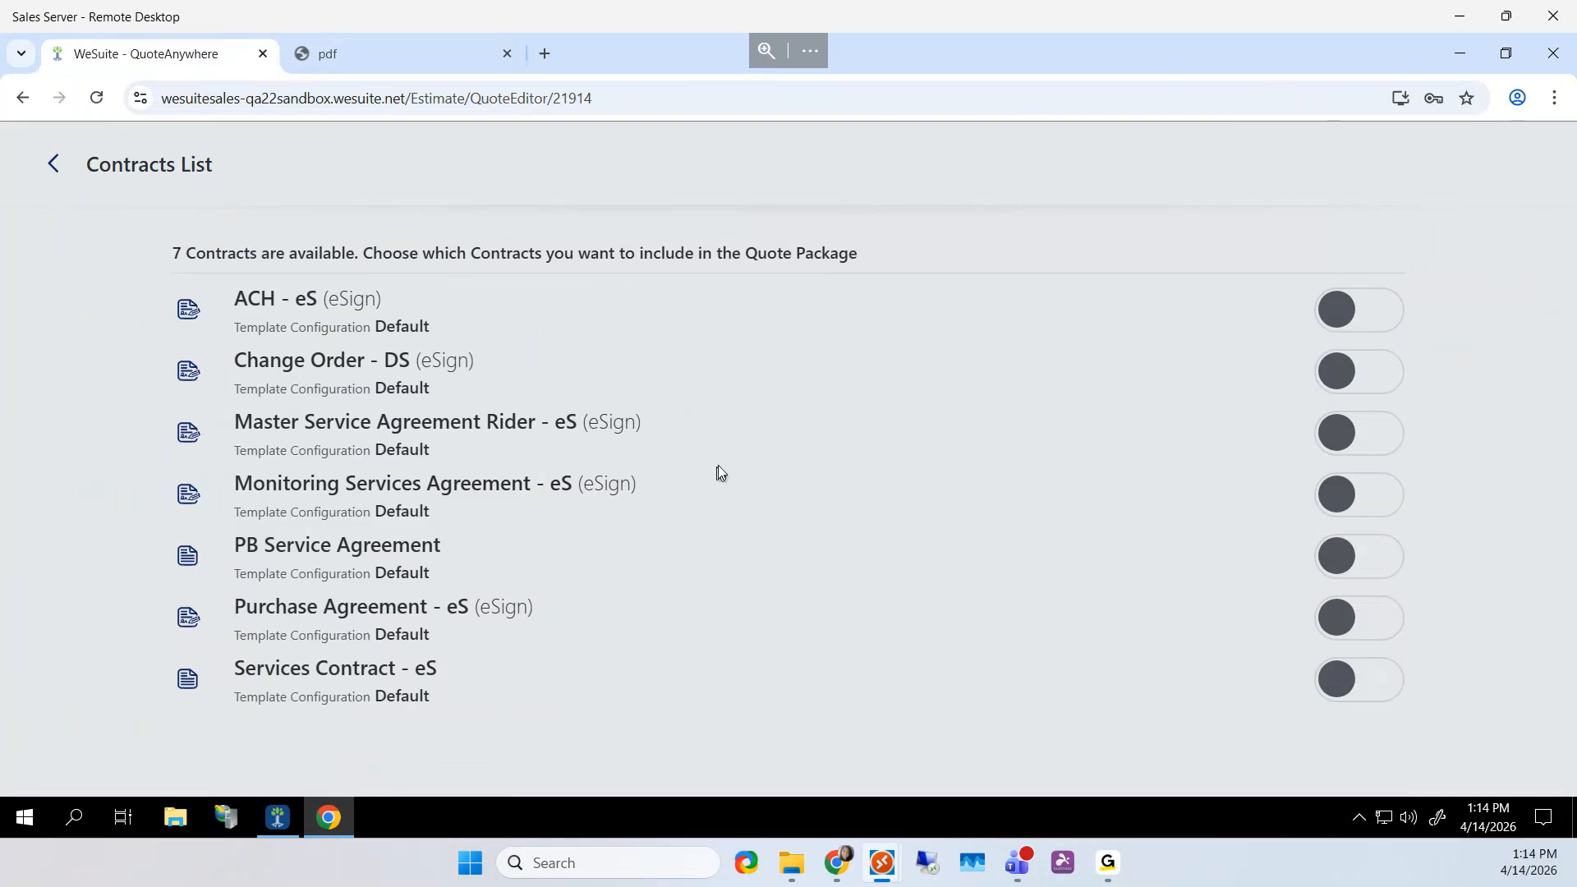
{"action": "left_click", "coordinate": [1360, 498]}
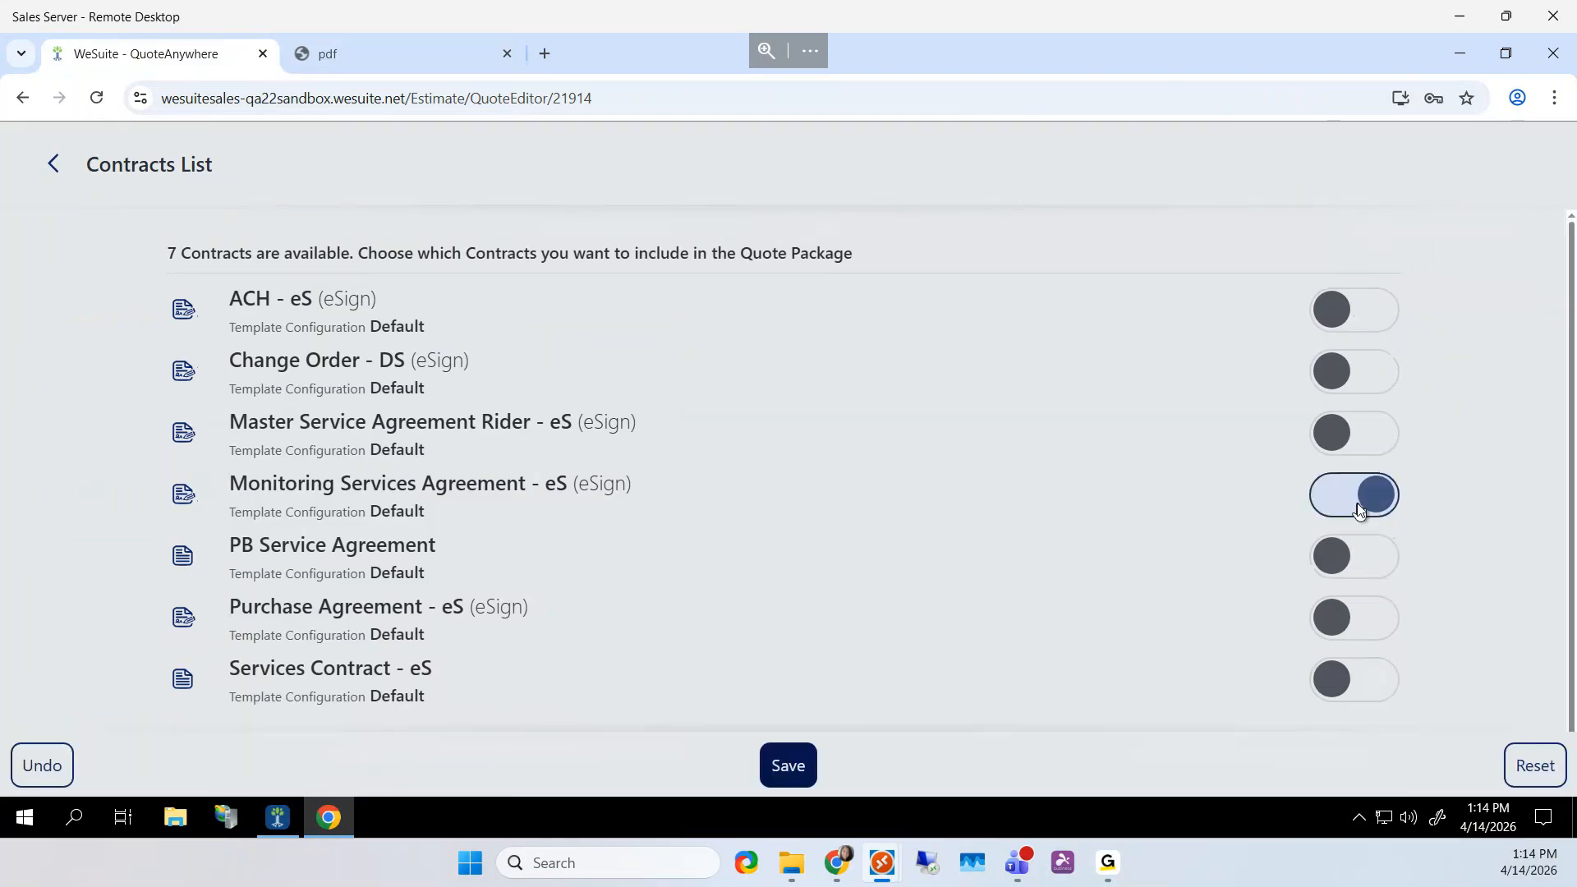
{"action": "left_click", "coordinate": [778, 765]}
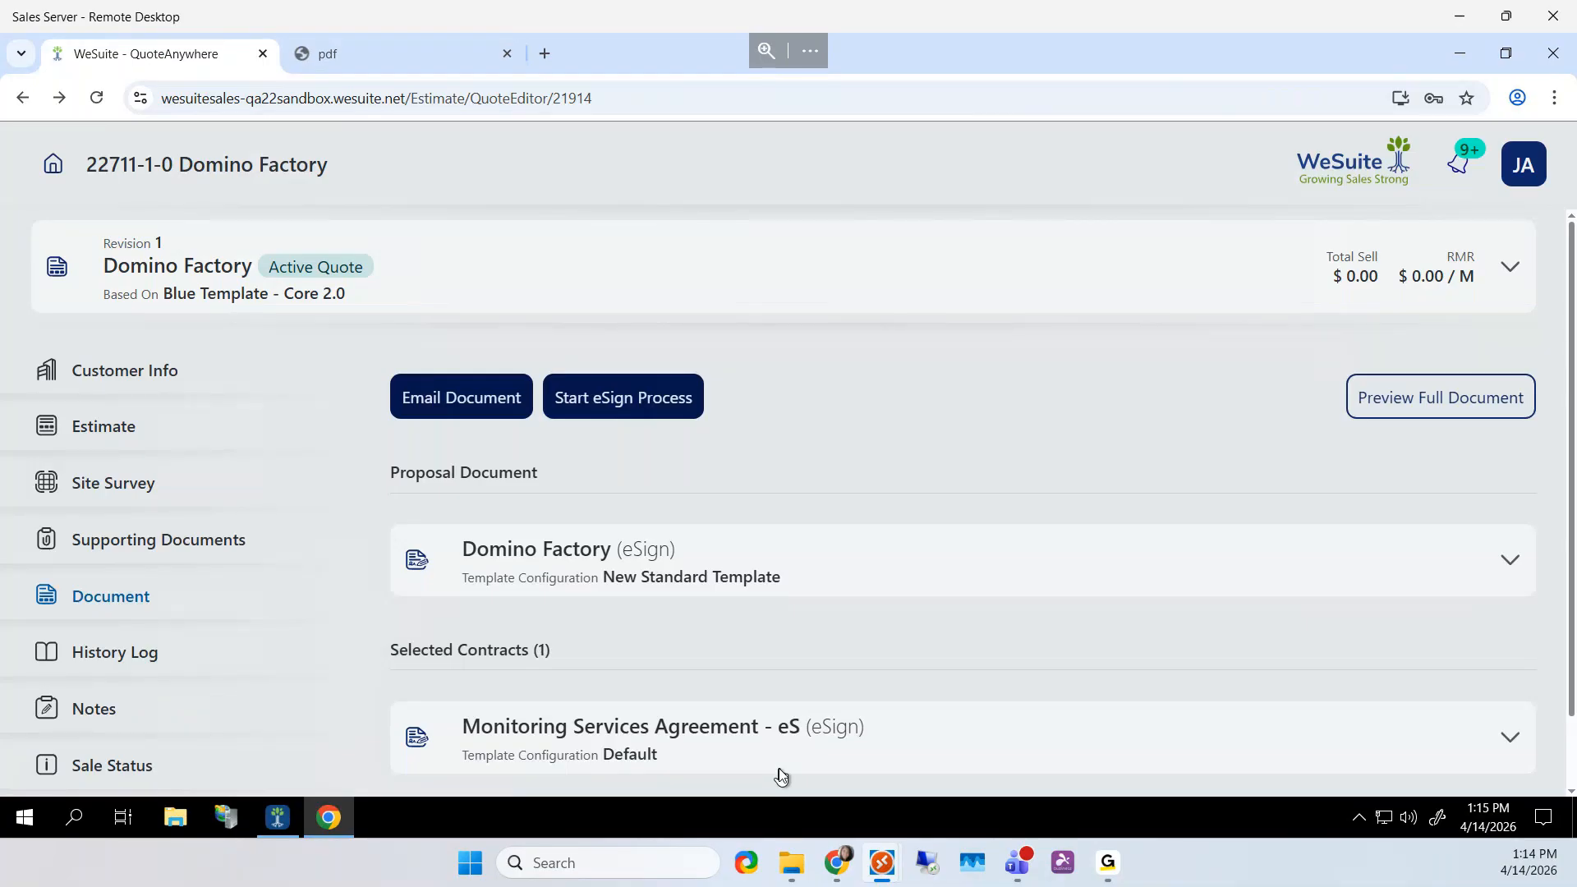
Open the configuration of the selected Monitoring Services Agreement - eS contract
{"action": "left_click", "coordinate": [1133, 757]}
{"action": "scroll", "coordinate": [1116, 747], "scroll_direction": "down", "scroll_amount": 1}
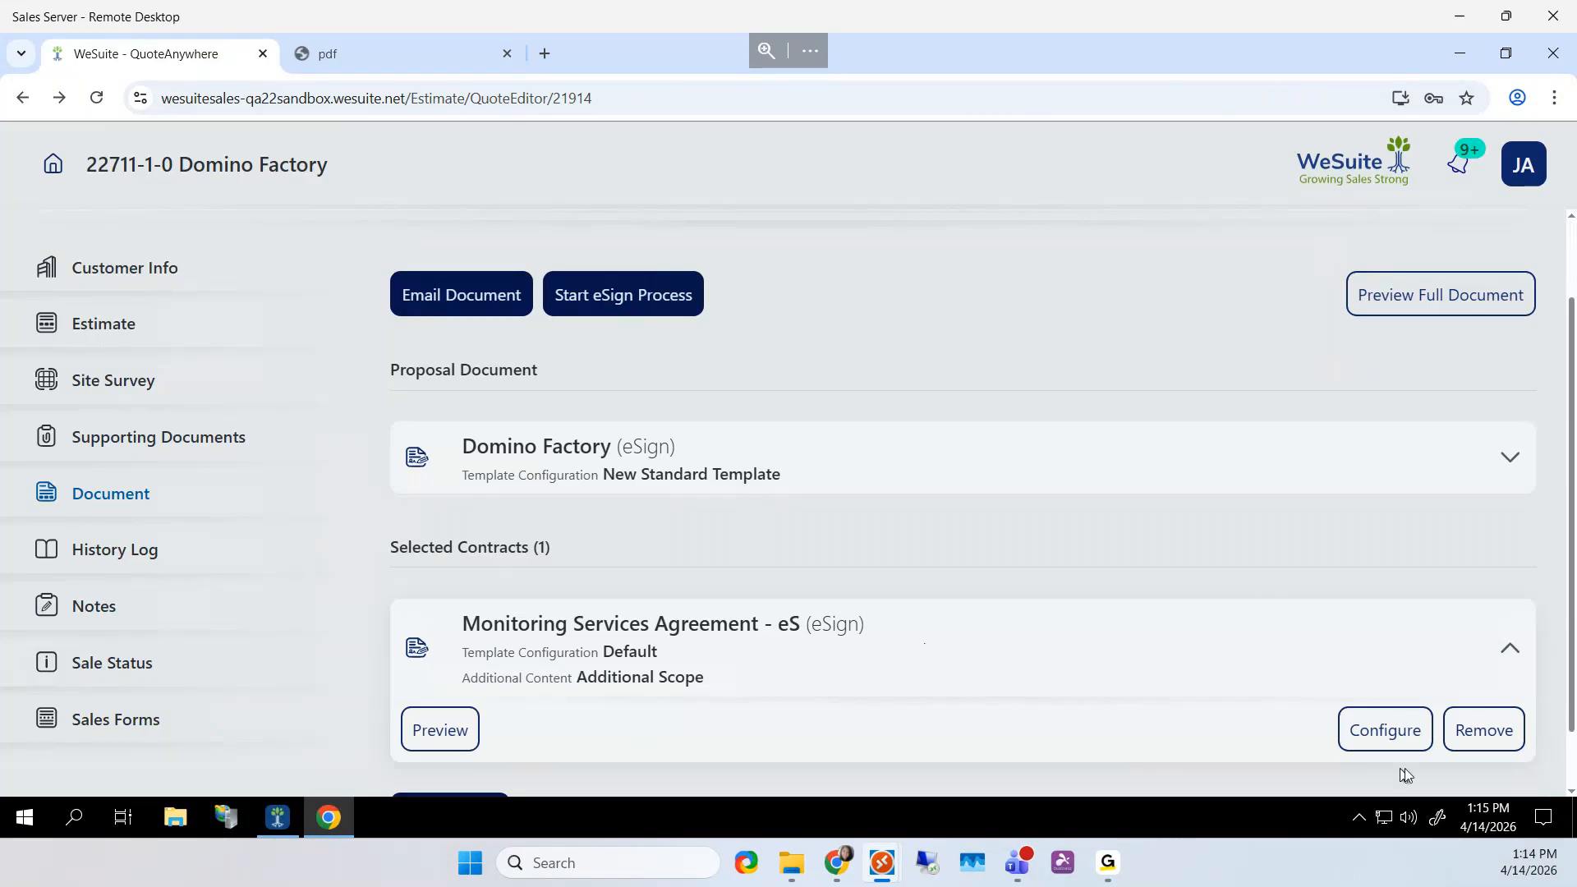
{"action": "left_click", "coordinate": [1384, 733]}
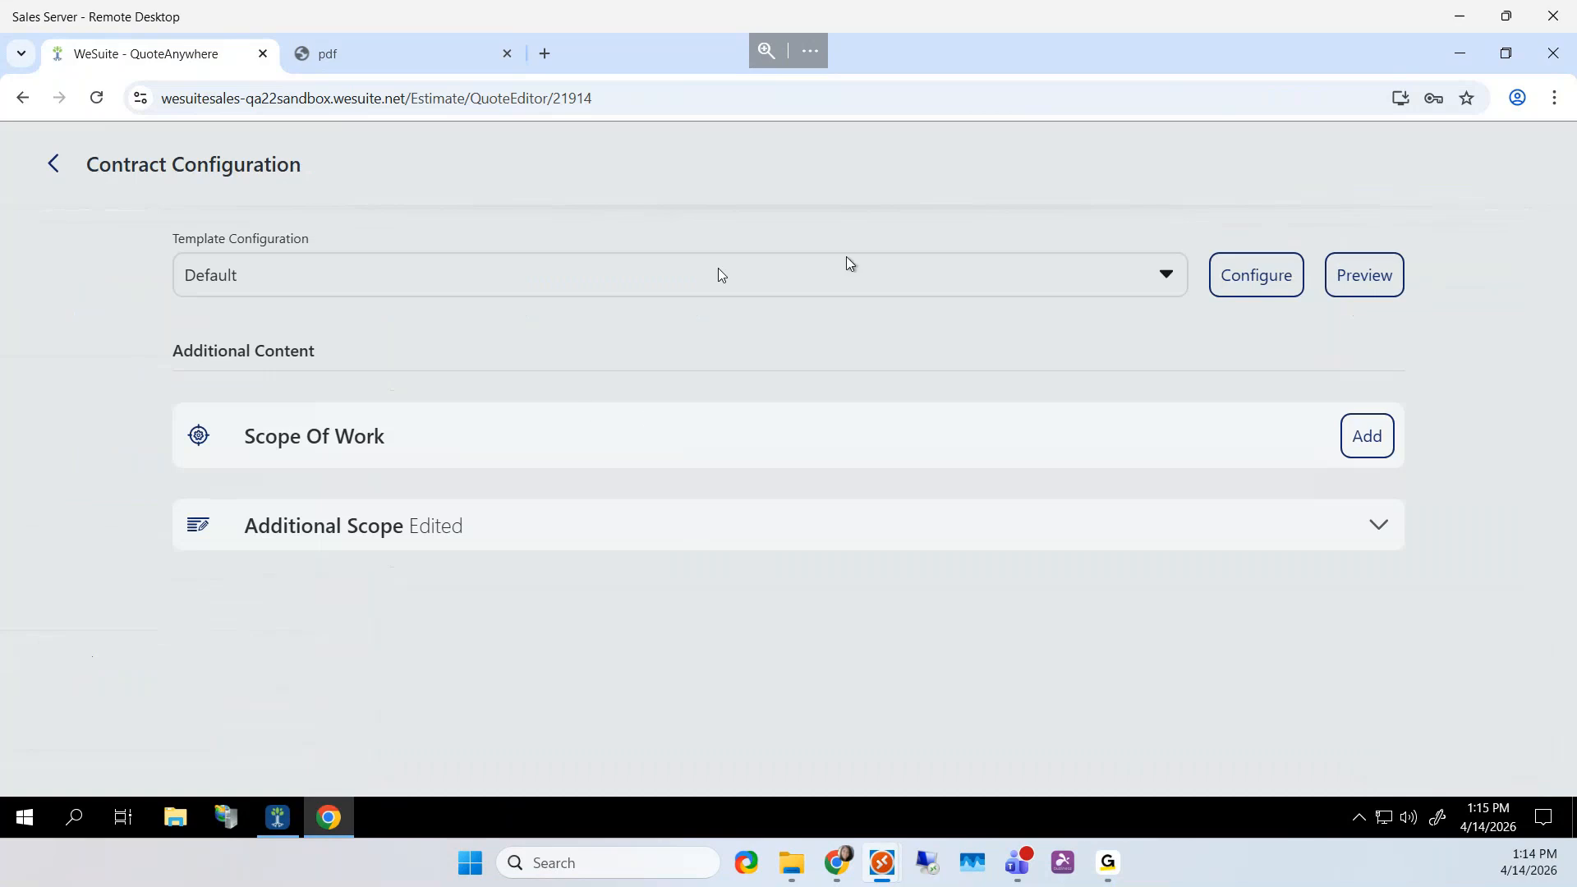
Enable the Office, CCTV and General Alarm monitoring elections in the Monitoring Services Agreement - eS template configuration
{"action": "left_click", "coordinate": [1256, 275]}
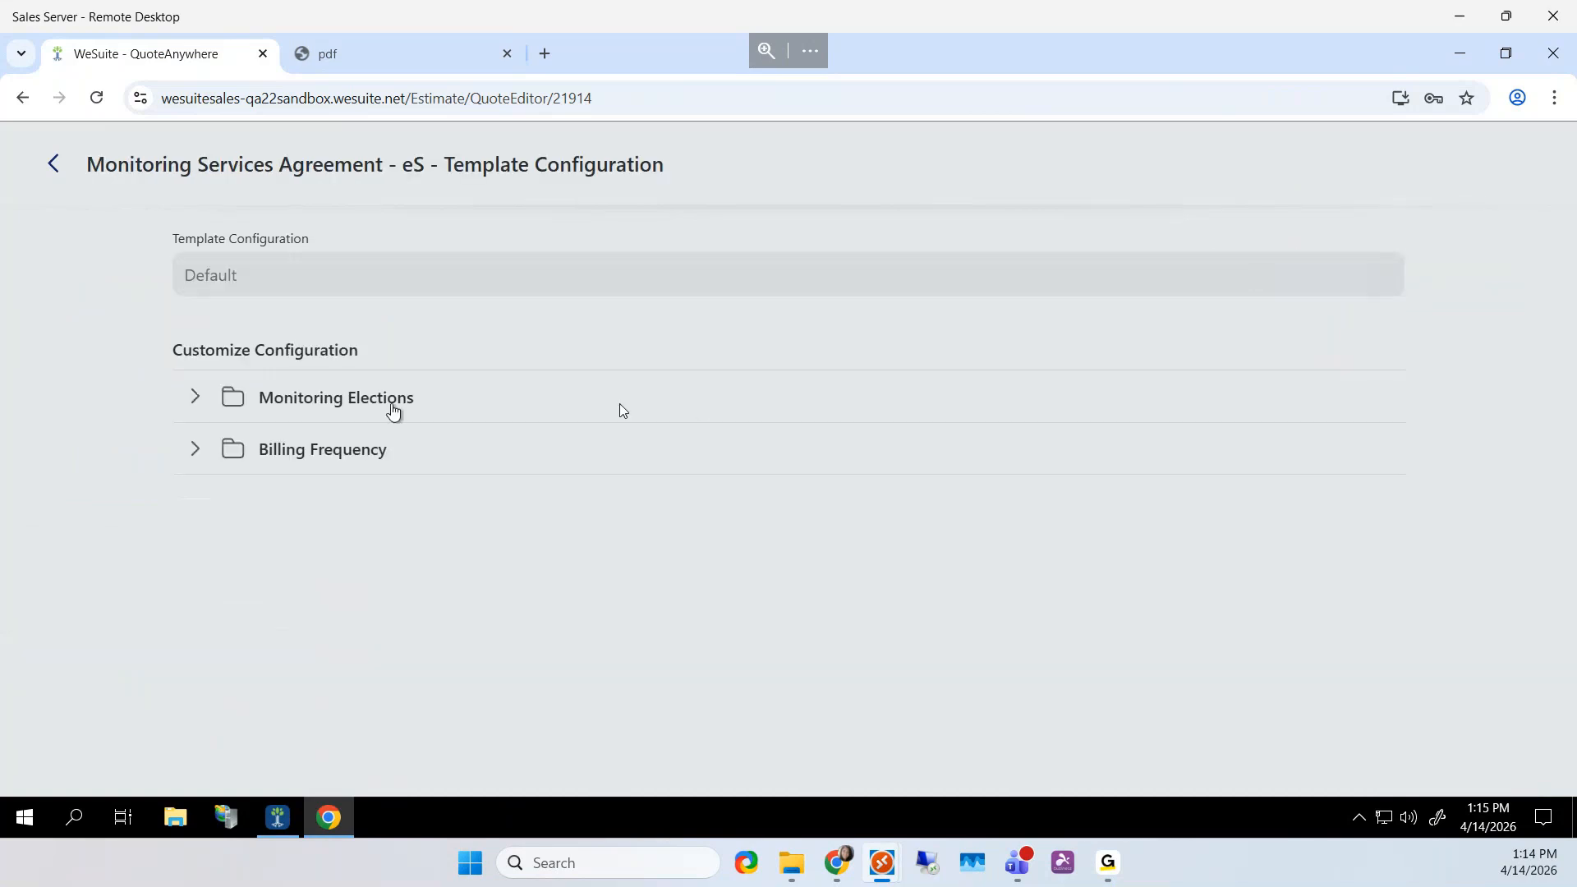
{"action": "left_click", "coordinate": [195, 398]}
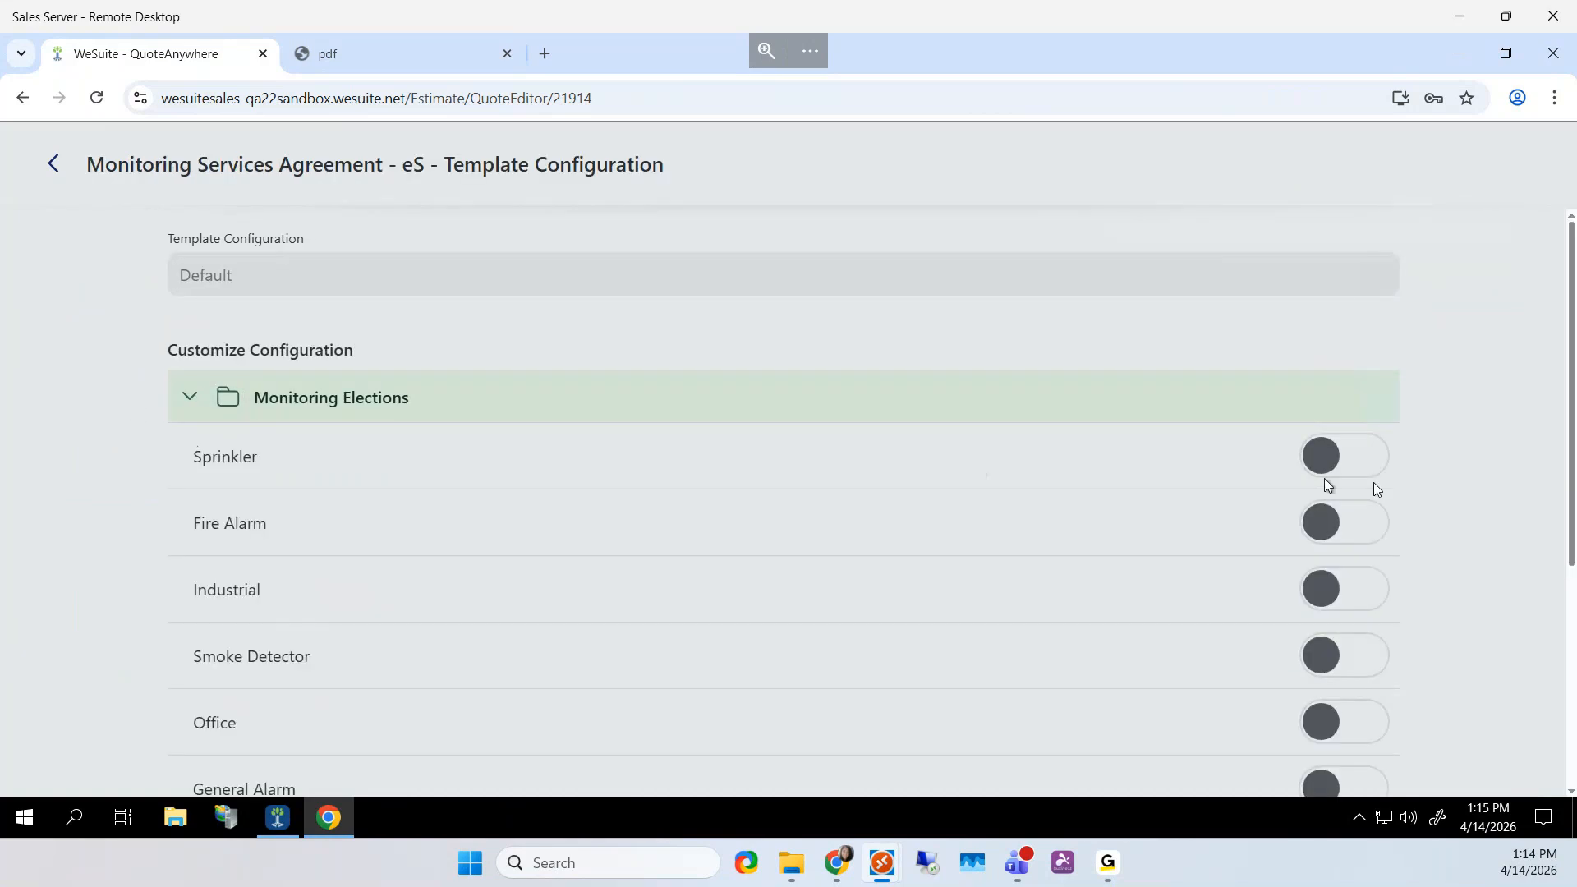
{"action": "scroll", "coordinate": [1251, 528], "scroll_direction": "down", "scroll_amount": 2}
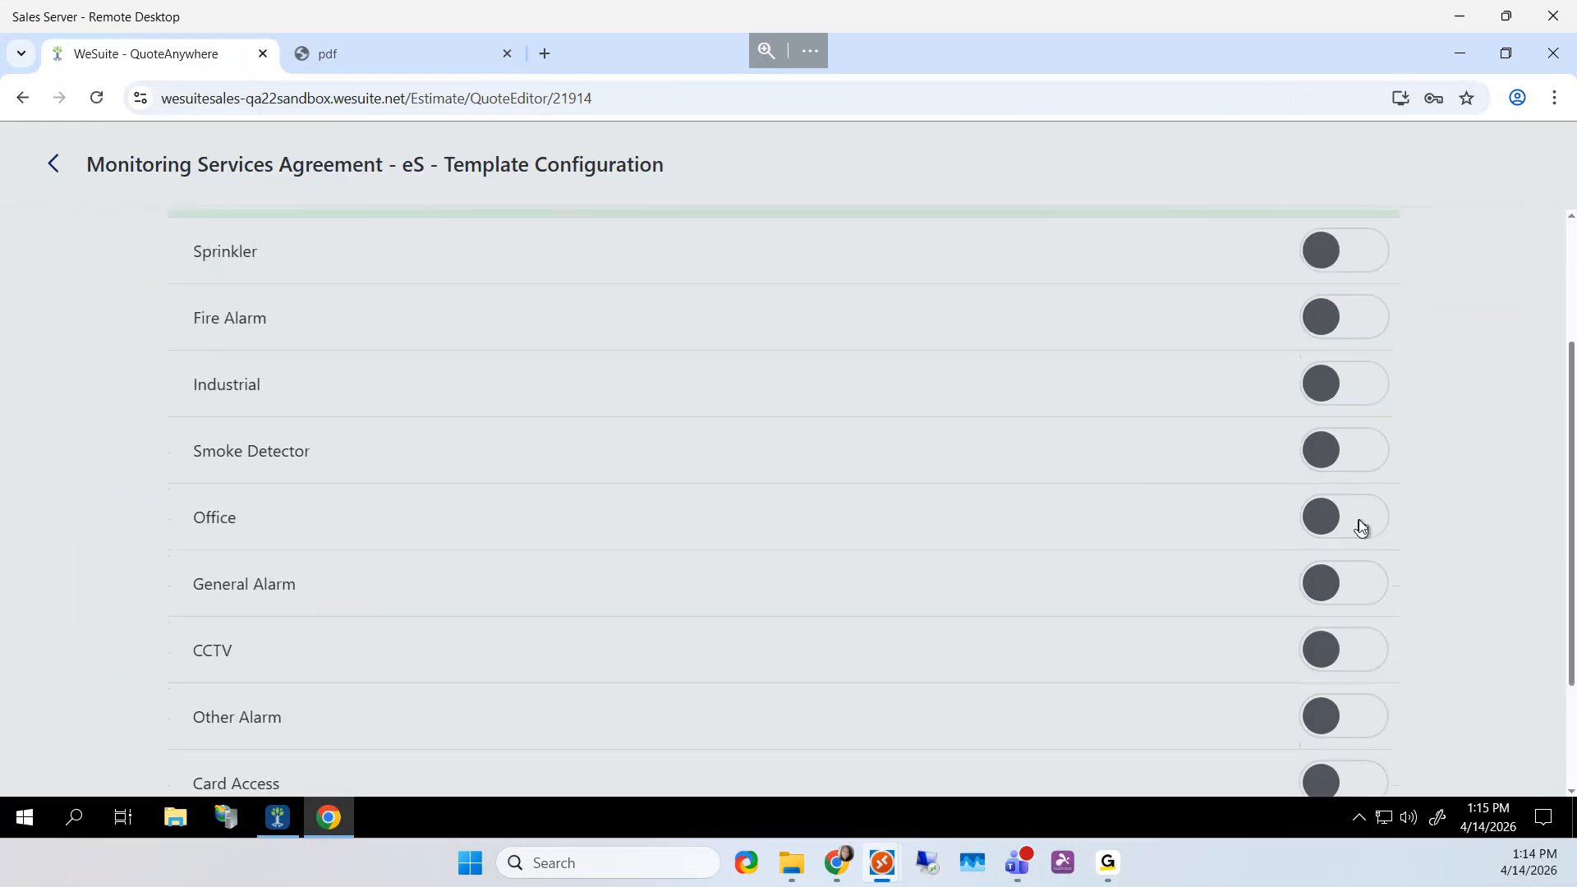
{"action": "left_click", "coordinate": [1361, 525]}
{"action": "scroll", "coordinate": [1361, 526], "scroll_direction": "down", "scroll_amount": 3}
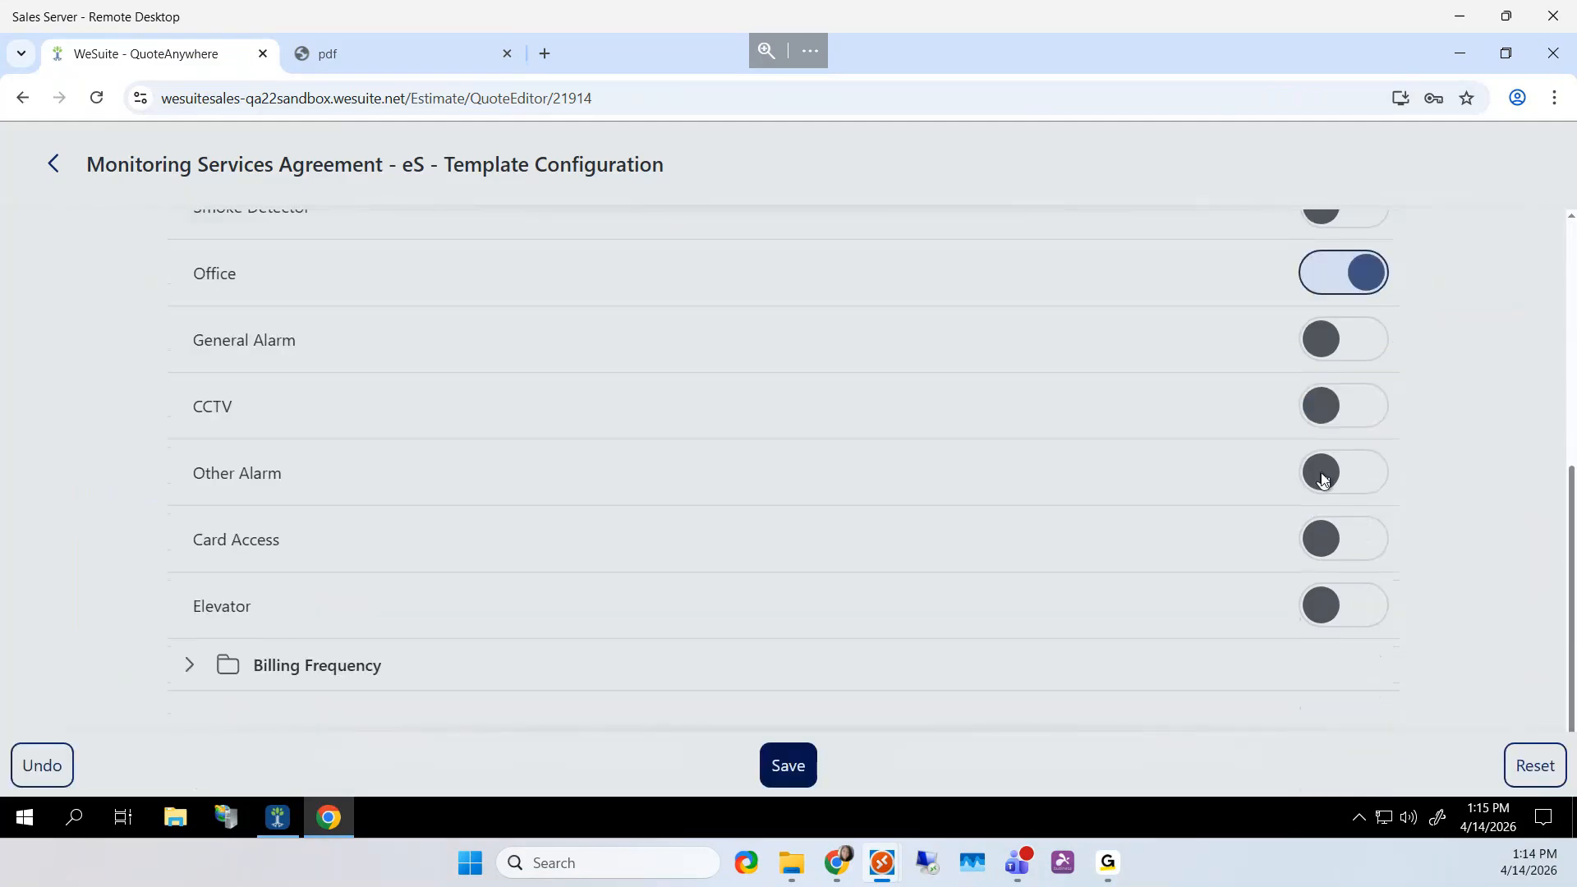
{"action": "left_click", "coordinate": [1340, 408]}
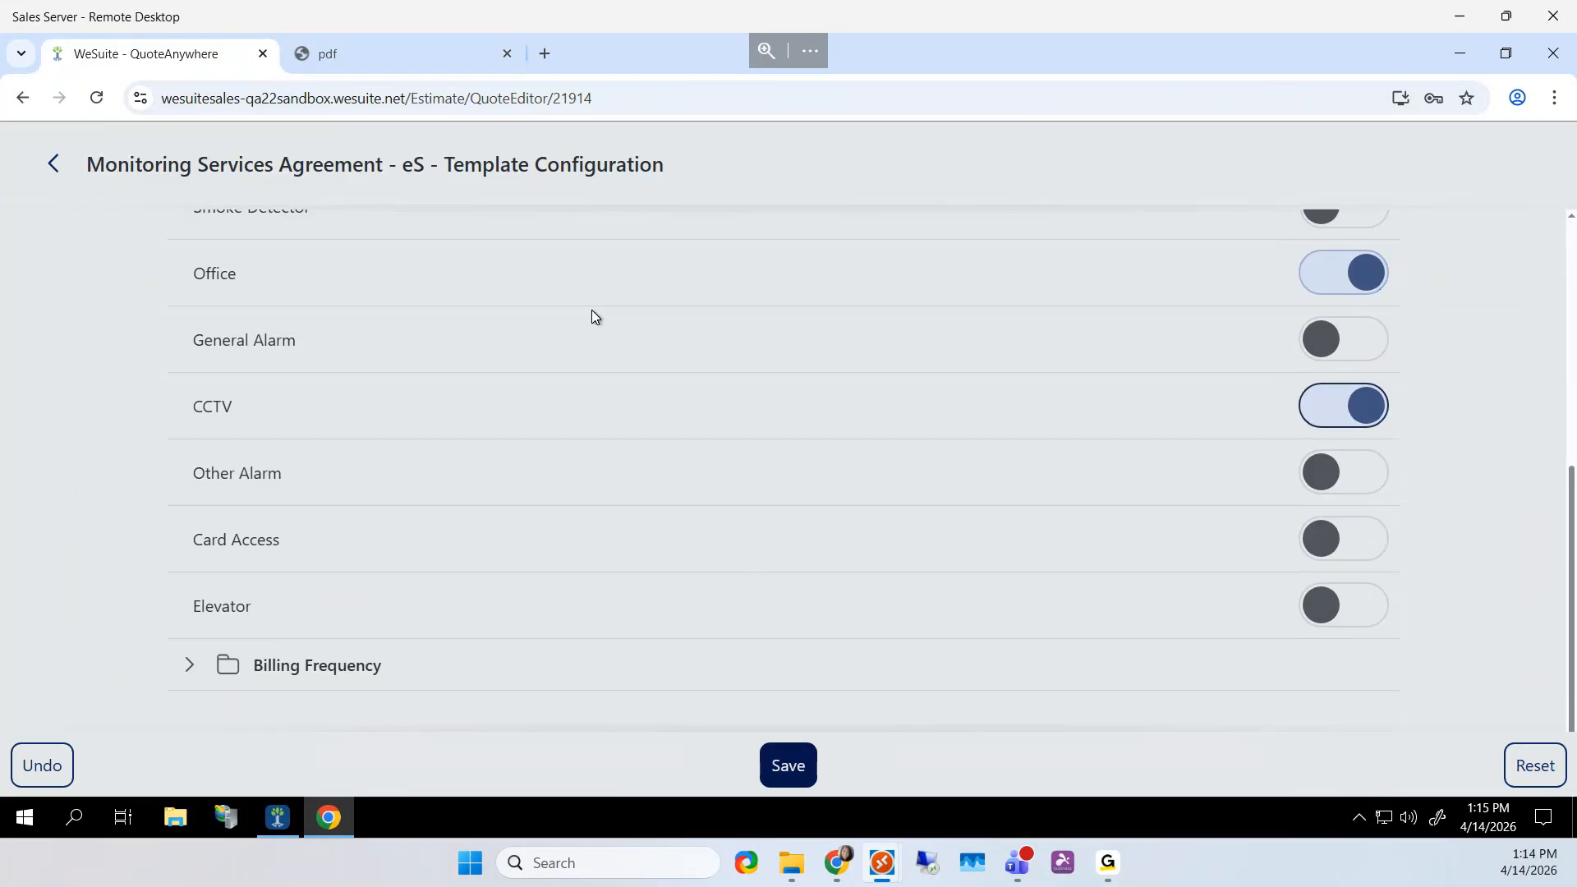
{"action": "left_click", "coordinate": [1353, 344]}
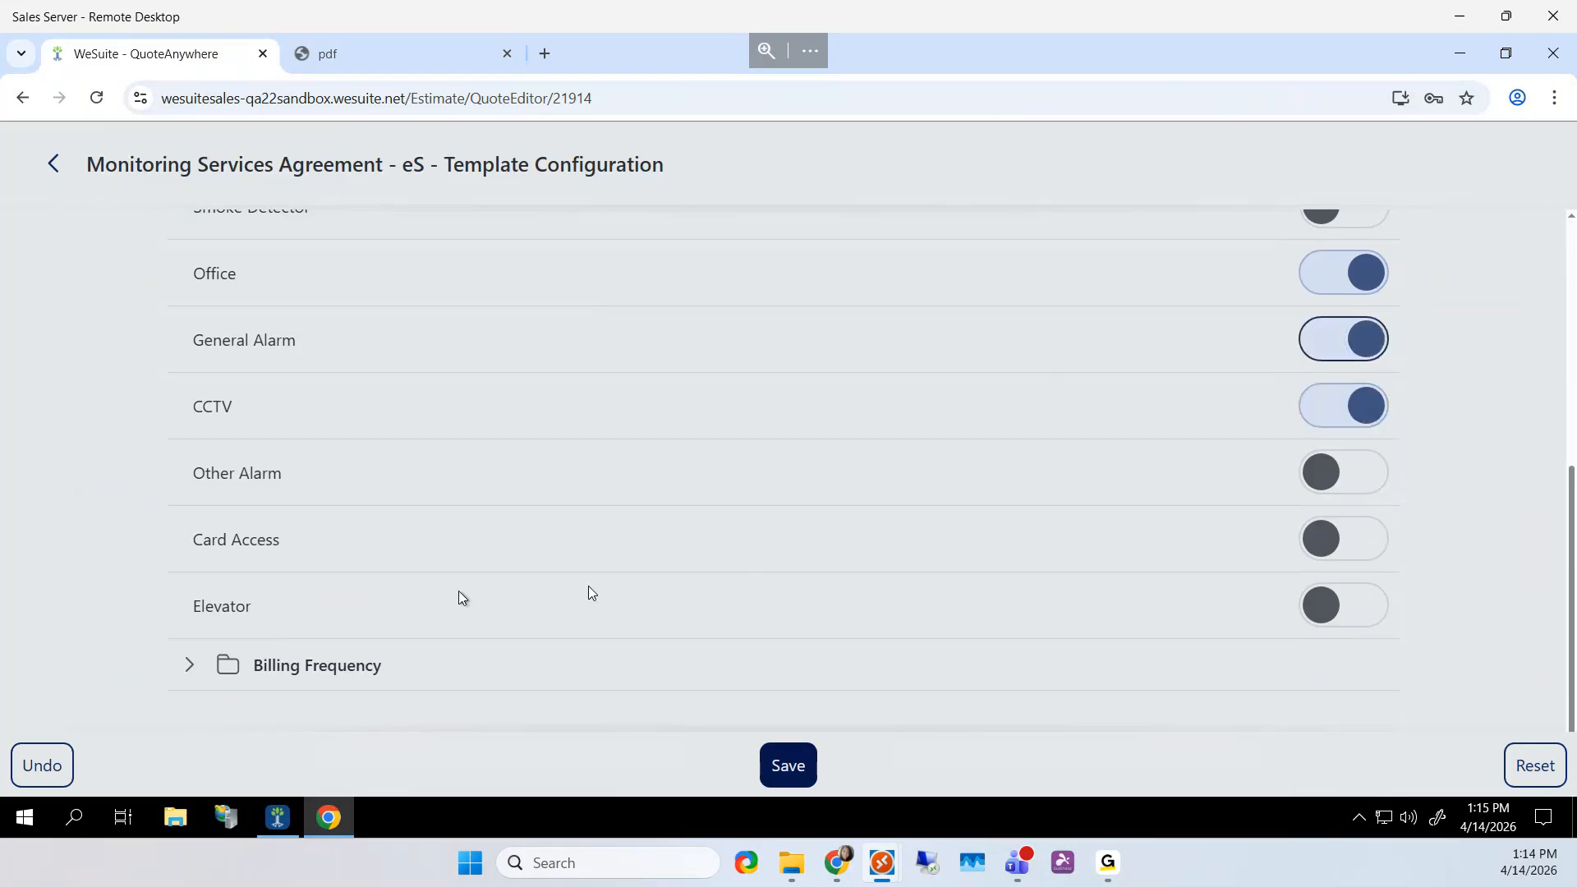
Enable Monthly as the agreement's billing frequency and save the custom template configuration
{"action": "left_click", "coordinate": [170, 672]}
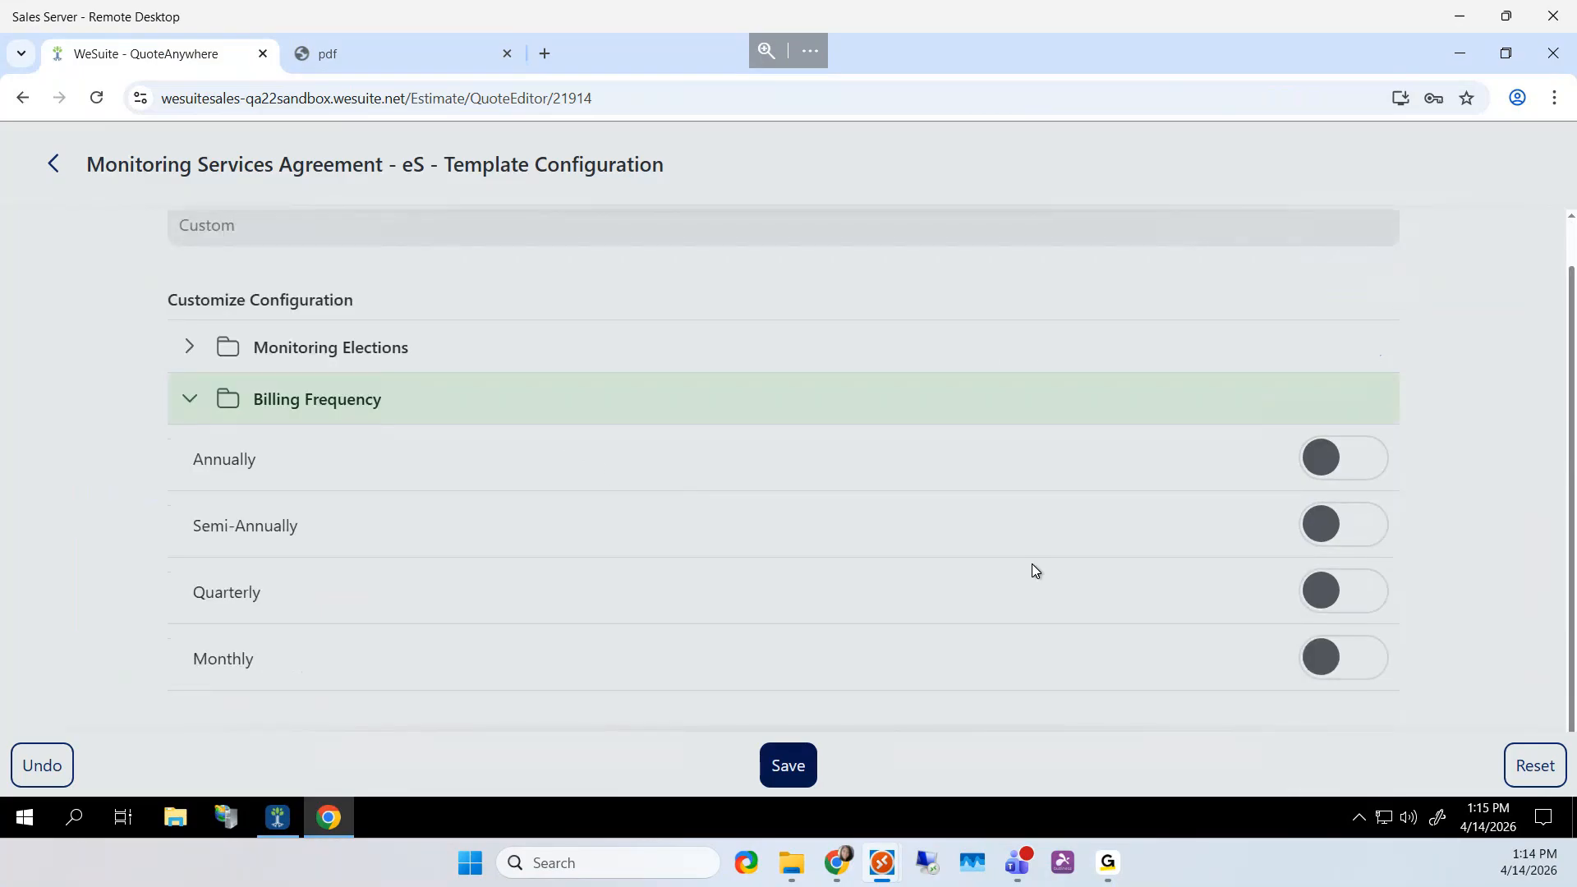
{"action": "left_click", "coordinate": [1357, 661]}
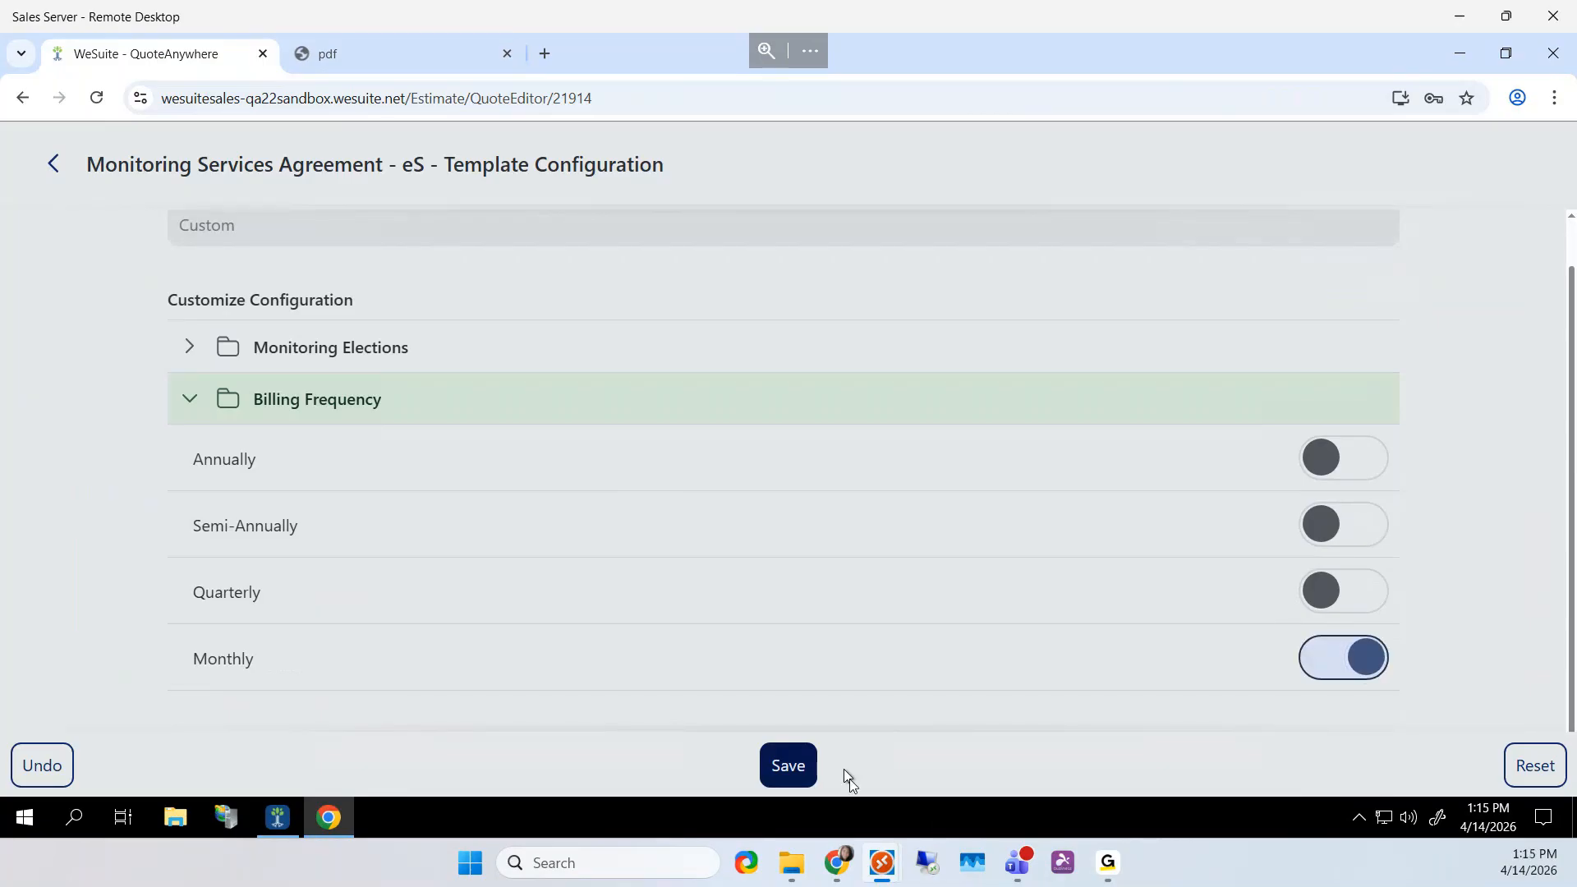
{"action": "left_click", "coordinate": [783, 764]}
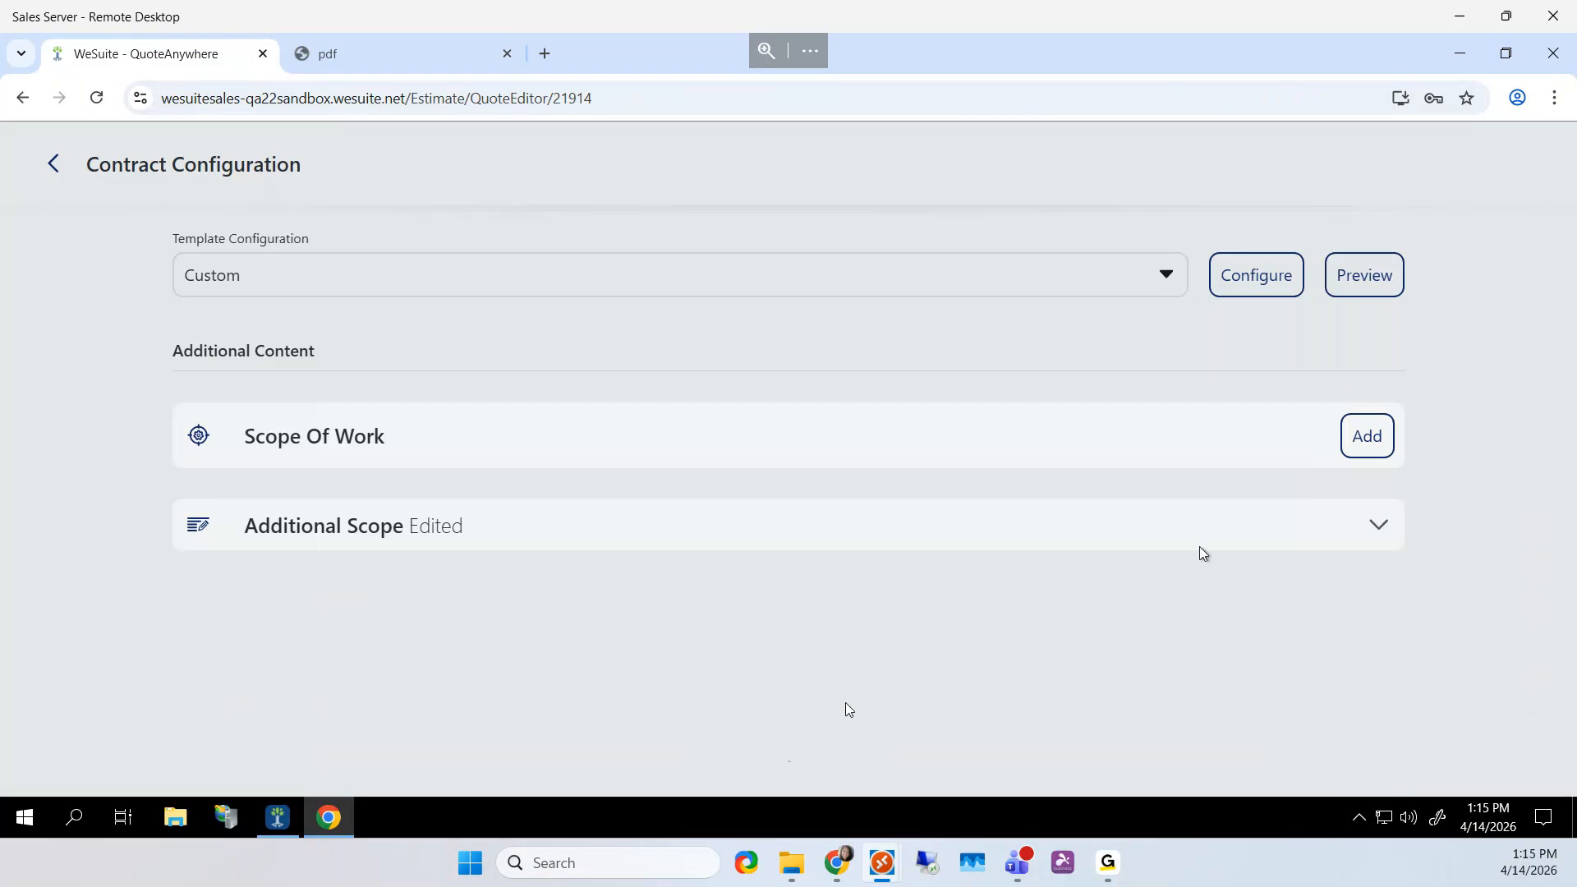
Preview the contract PDF, examine its signature block and customer elected services, and return to the quote's document page
{"action": "left_click", "coordinate": [1347, 282]}
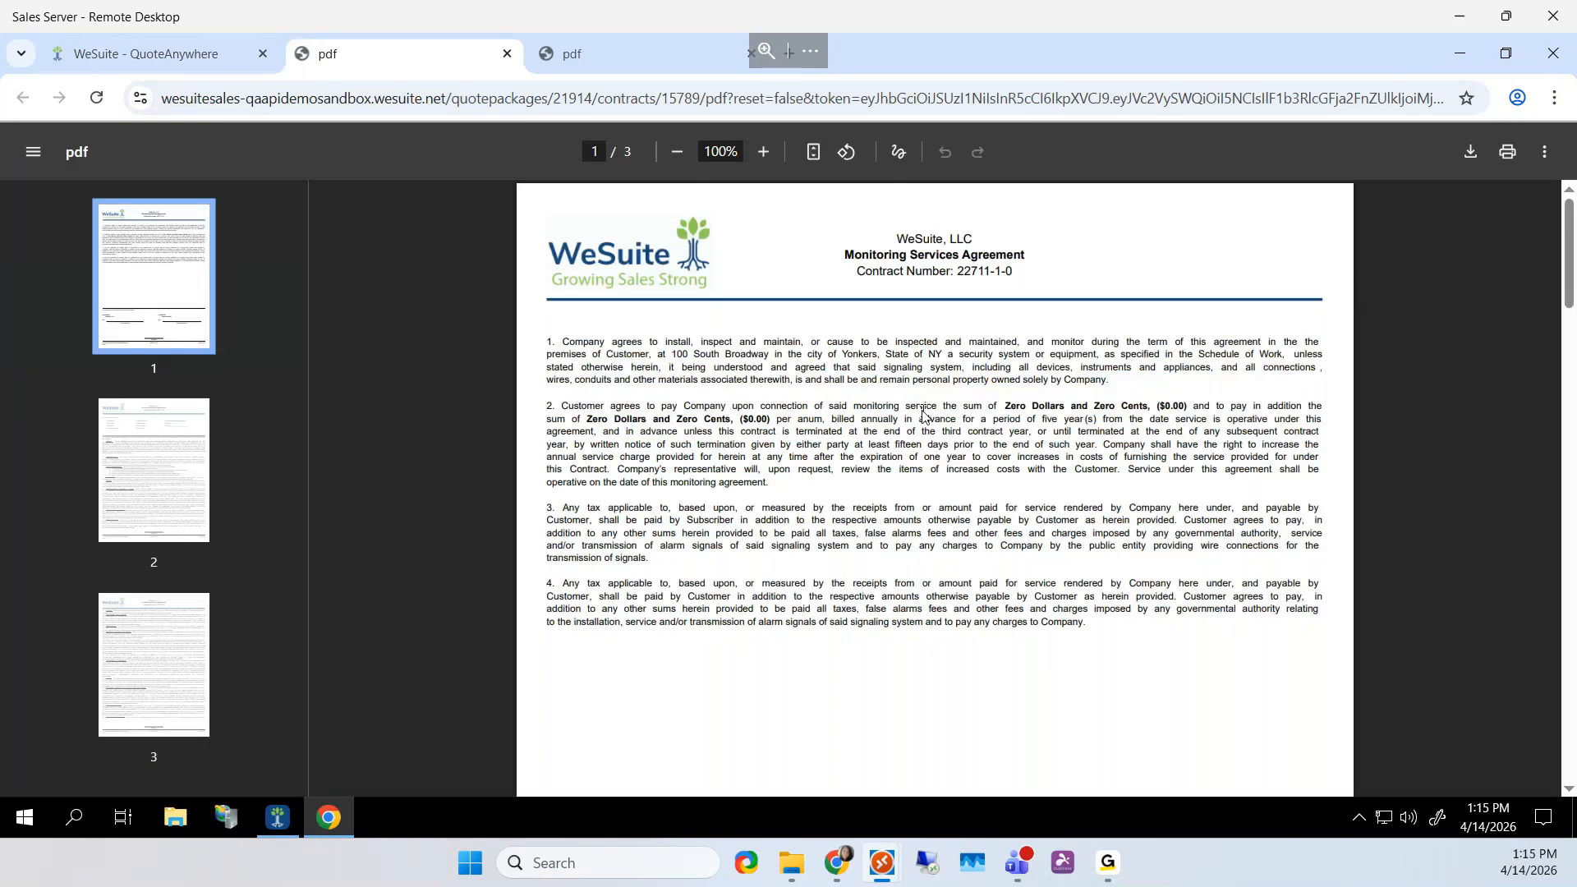
{"action": "scroll", "coordinate": [923, 415], "scroll_direction": "down", "scroll_amount": 9}
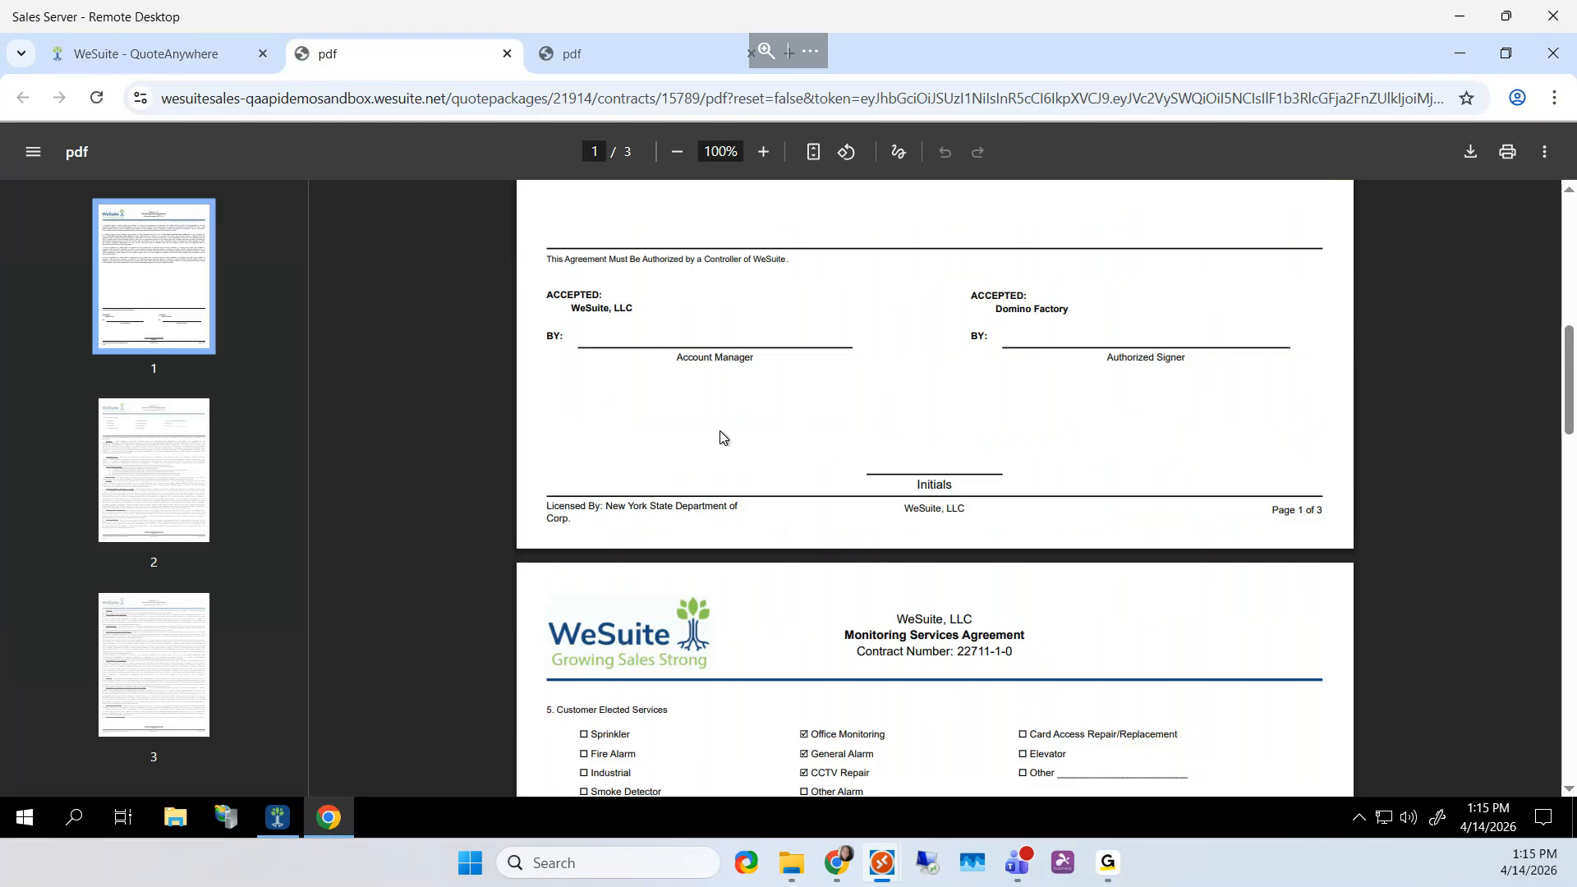
{"action": "scroll", "coordinate": [720, 430], "scroll_direction": "down", "scroll_amount": 3}
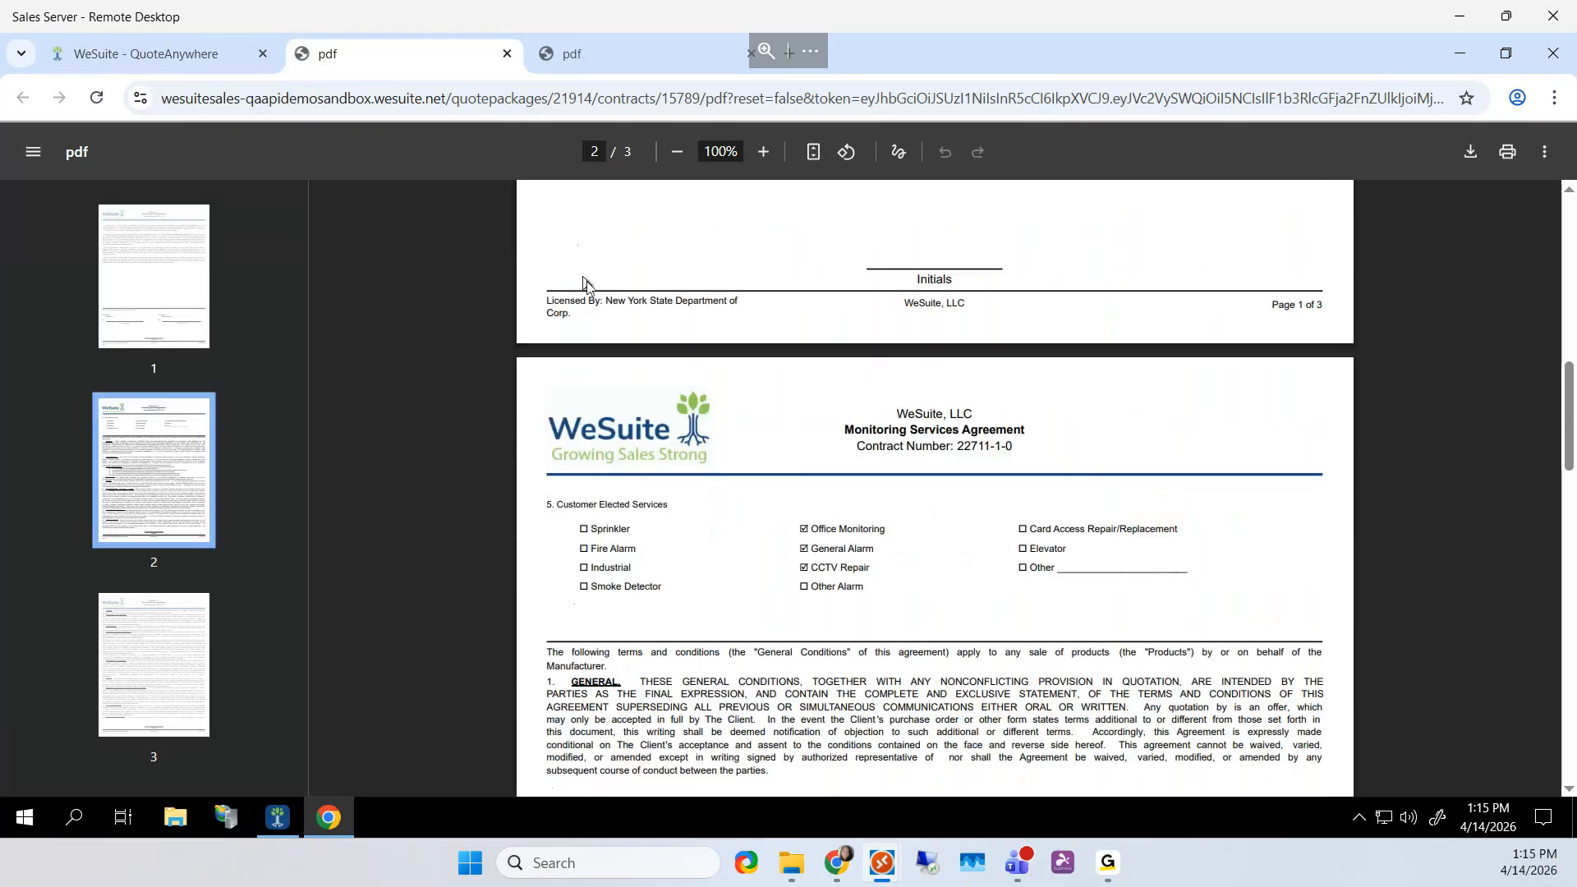
{"action": "left_click", "coordinate": [180, 54]}
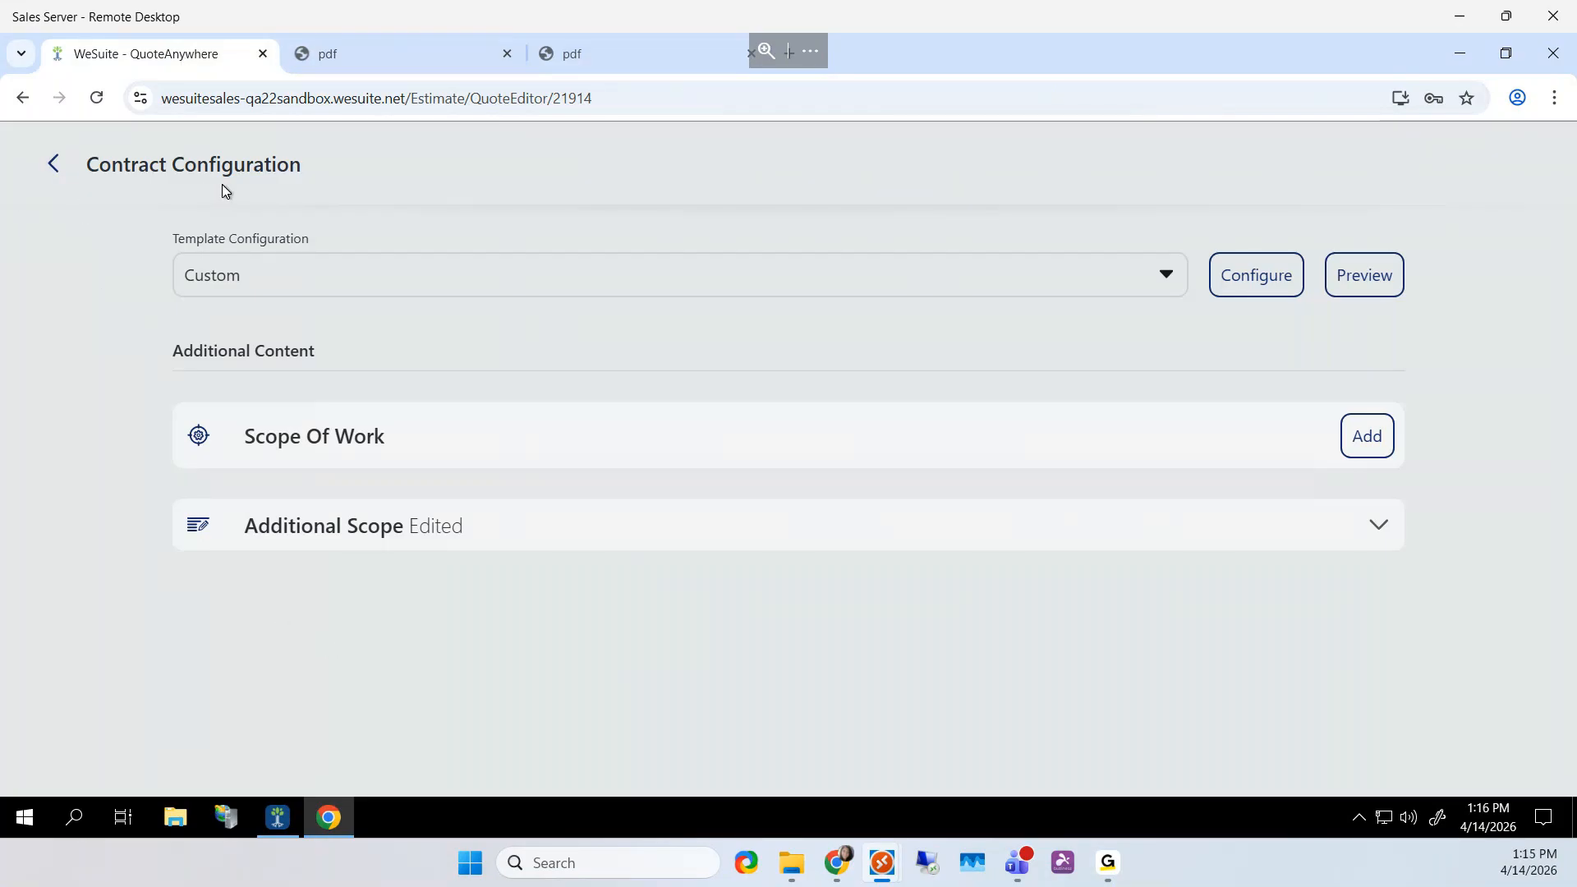
{"action": "left_click", "coordinate": [57, 165]}
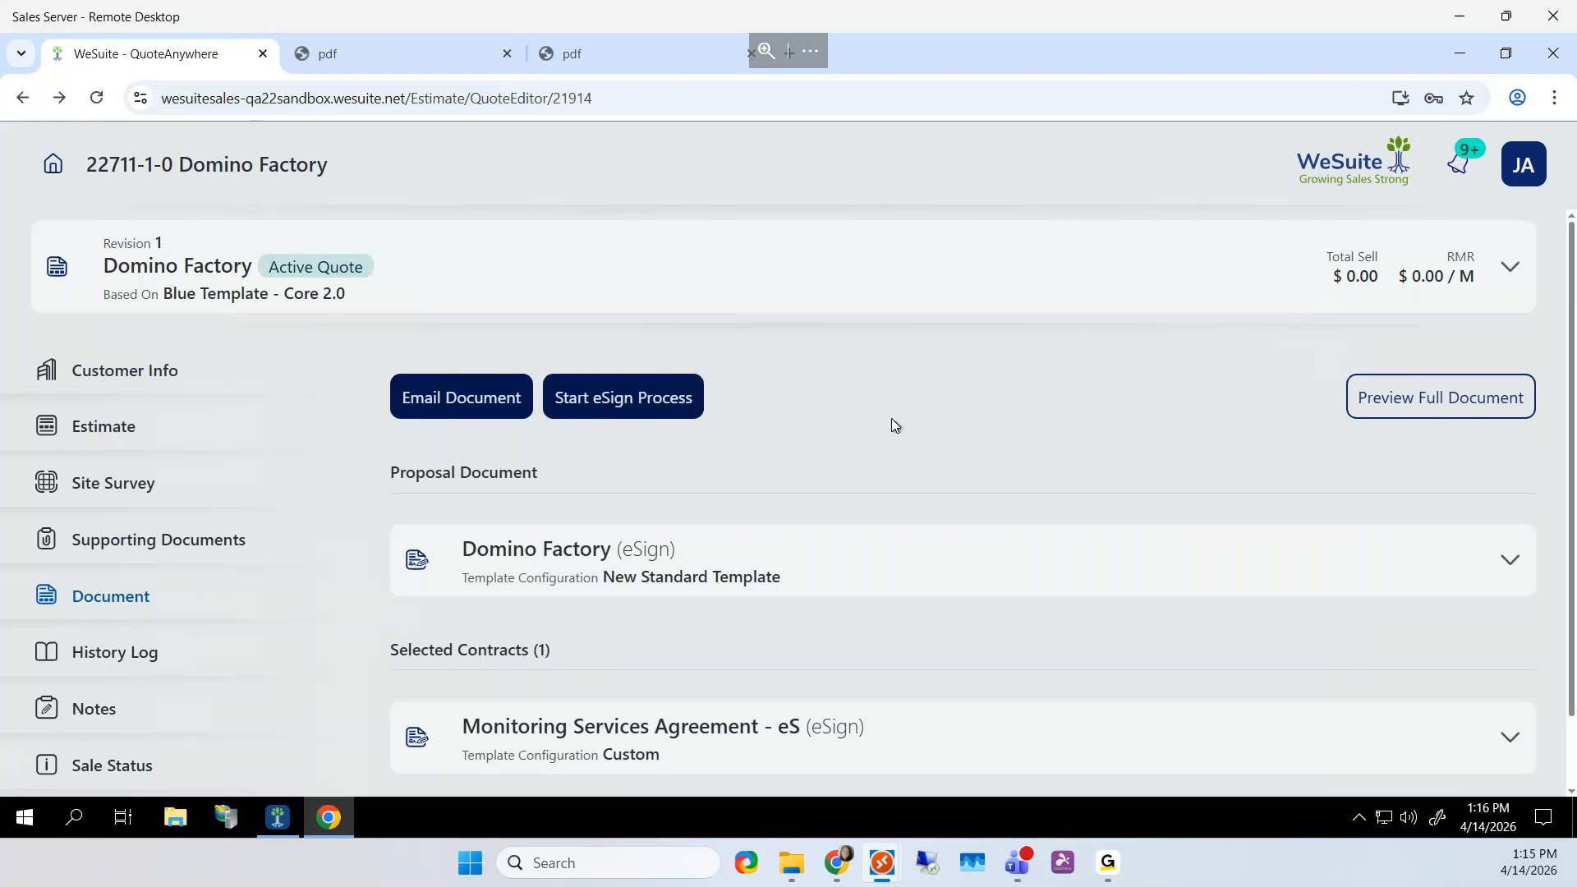
Start the eSign process for the proposal and agreement and send them for signing, accepting that the previous quote package is voided
{"action": "left_click", "coordinate": [624, 407]}
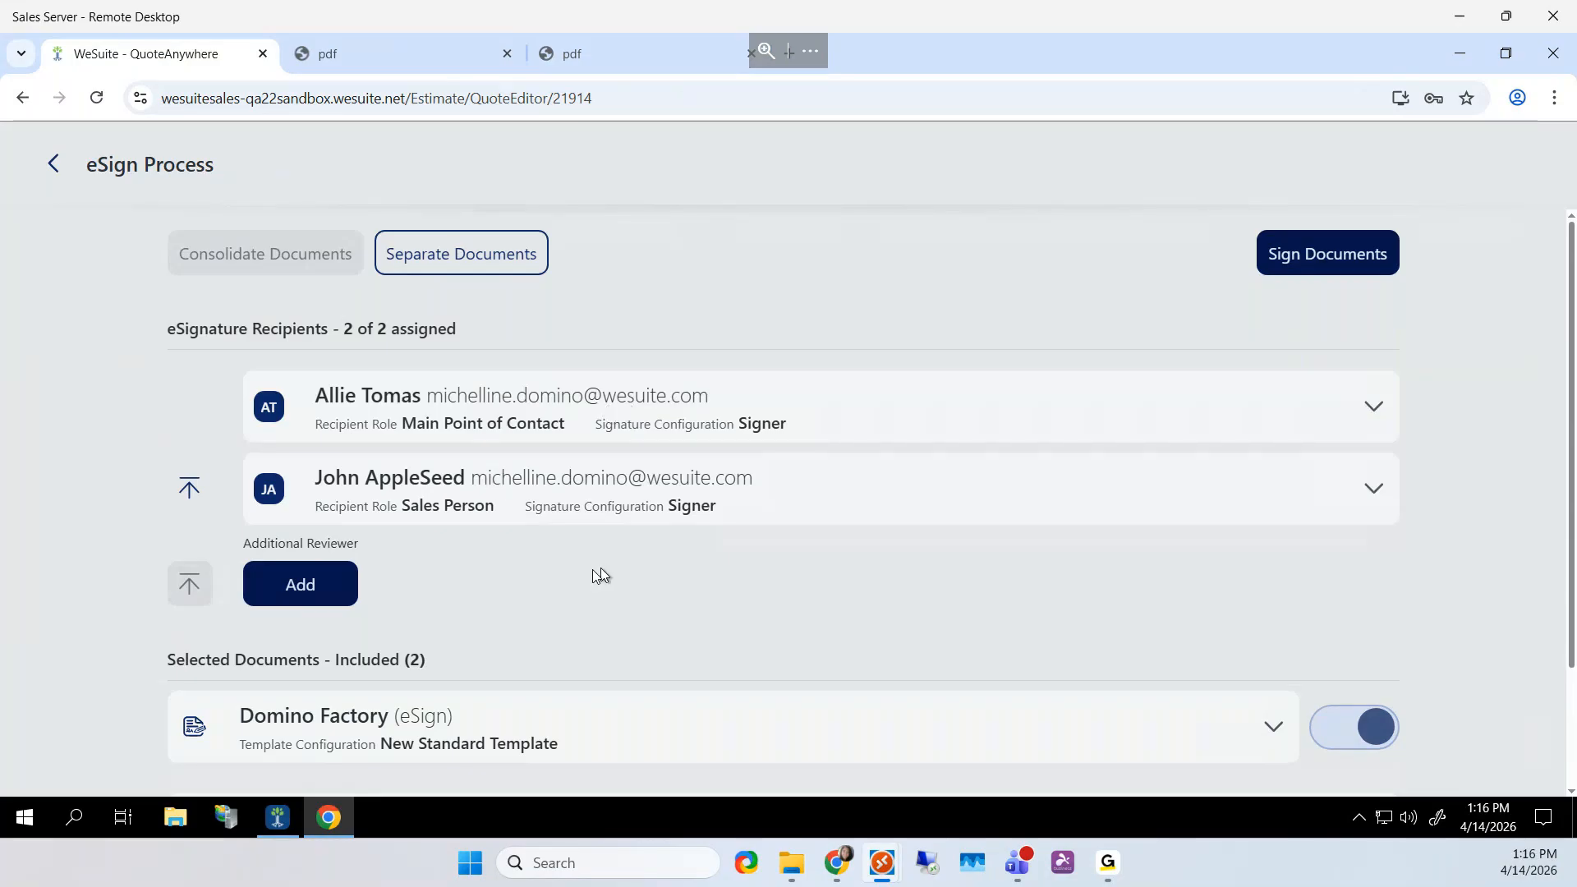
{"action": "left_click", "coordinate": [1326, 266]}
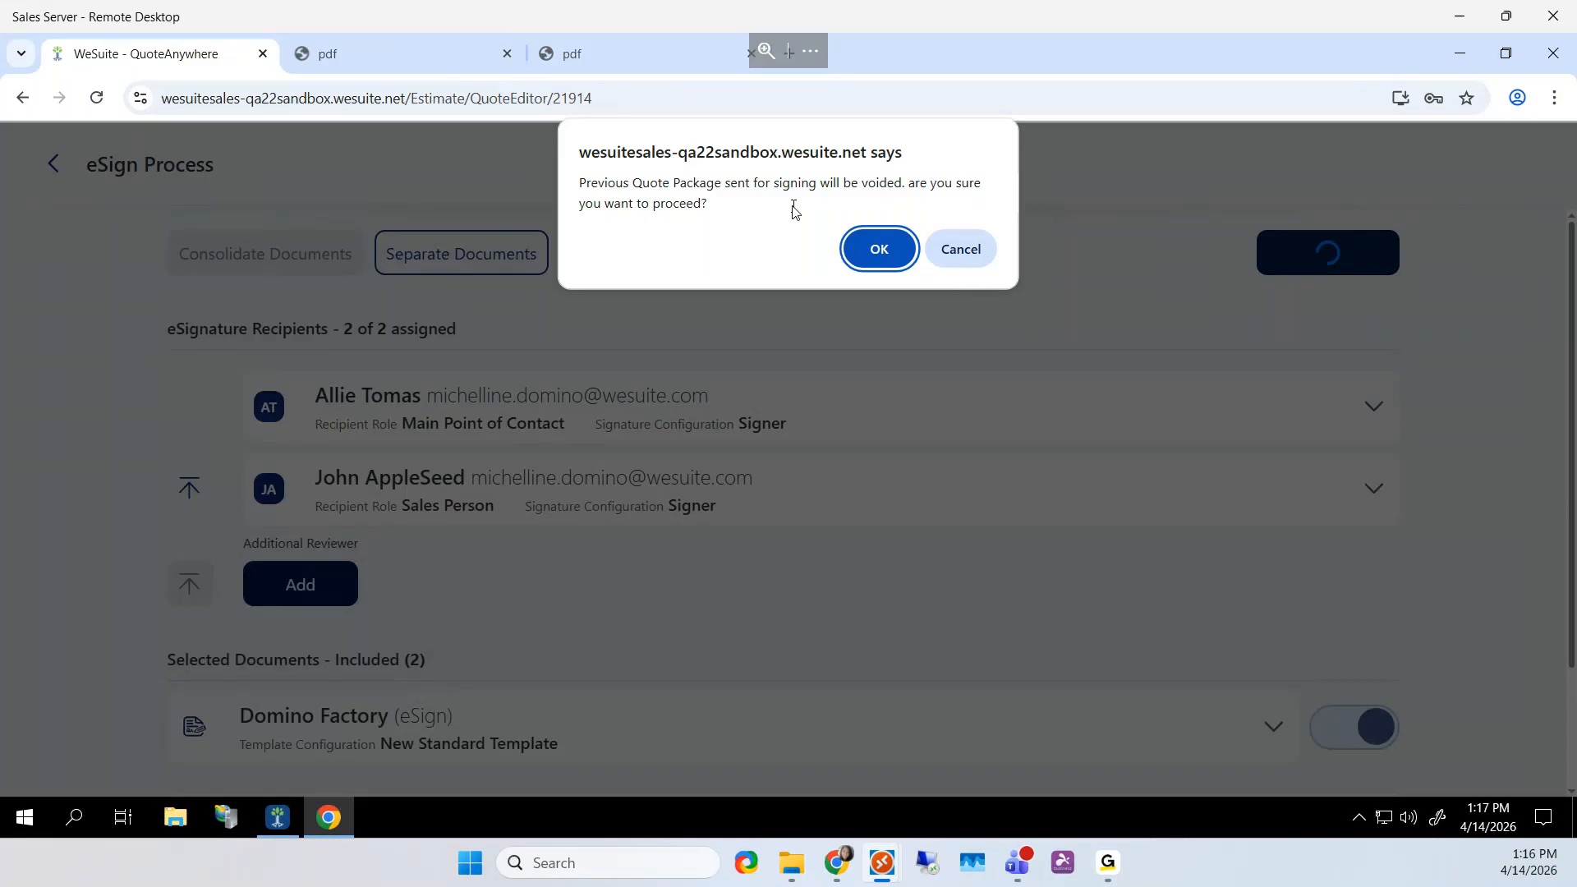
{"action": "left_click", "coordinate": [881, 249]}
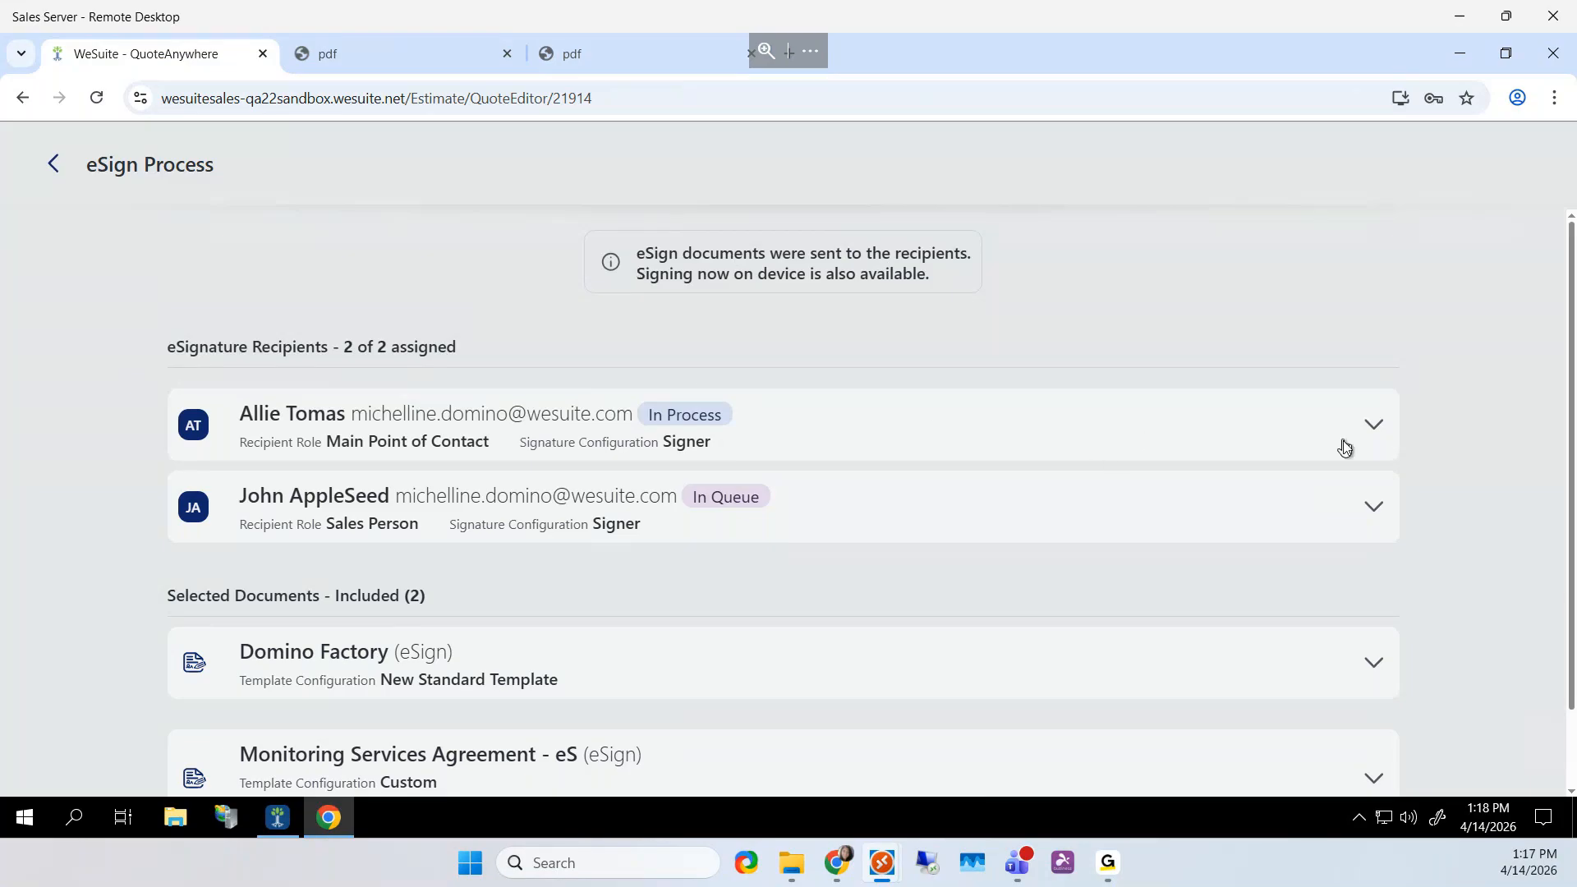
Start on-device signing for the Main Point of Contact, allowing location access this time and agreeing to use electronic records and signatures
{"action": "left_click", "coordinate": [1373, 427]}
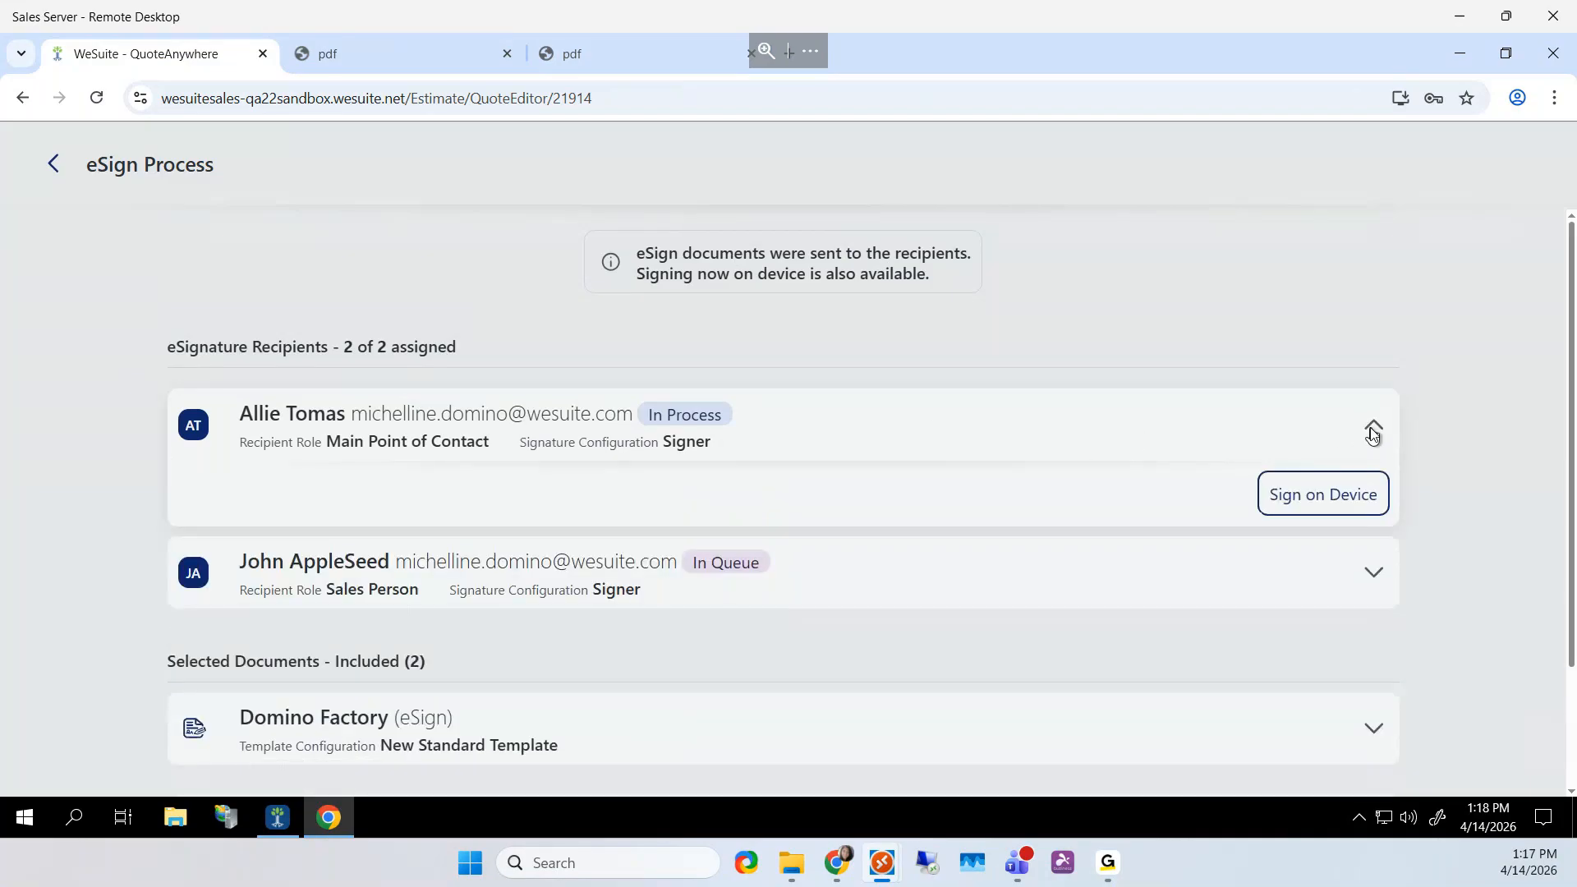
{"action": "left_click", "coordinate": [1322, 498]}
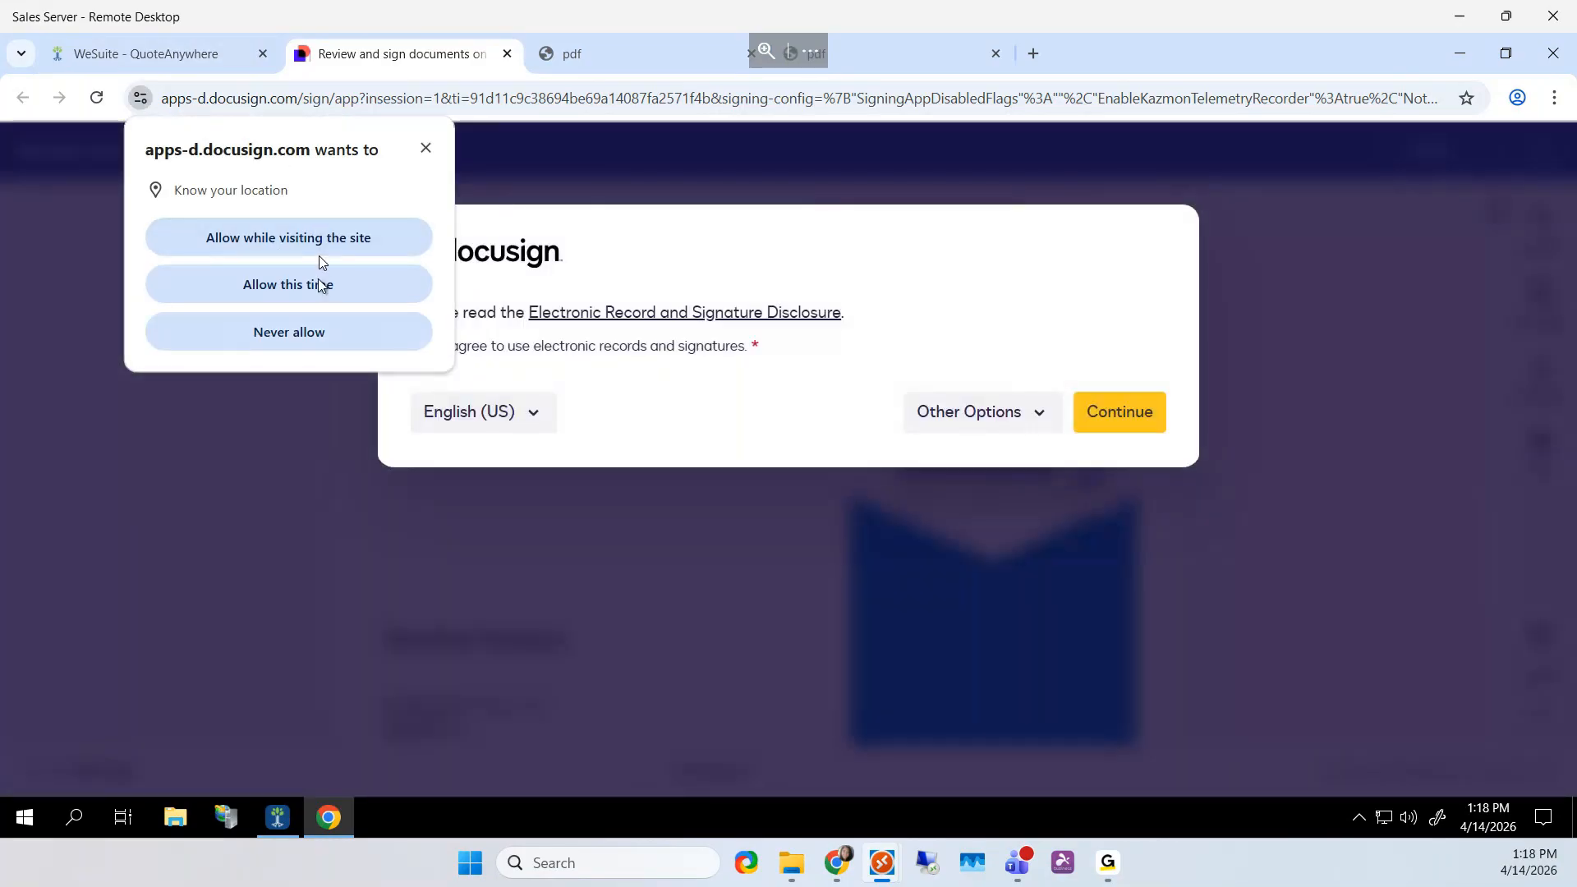
{"action": "left_click", "coordinate": [320, 283]}
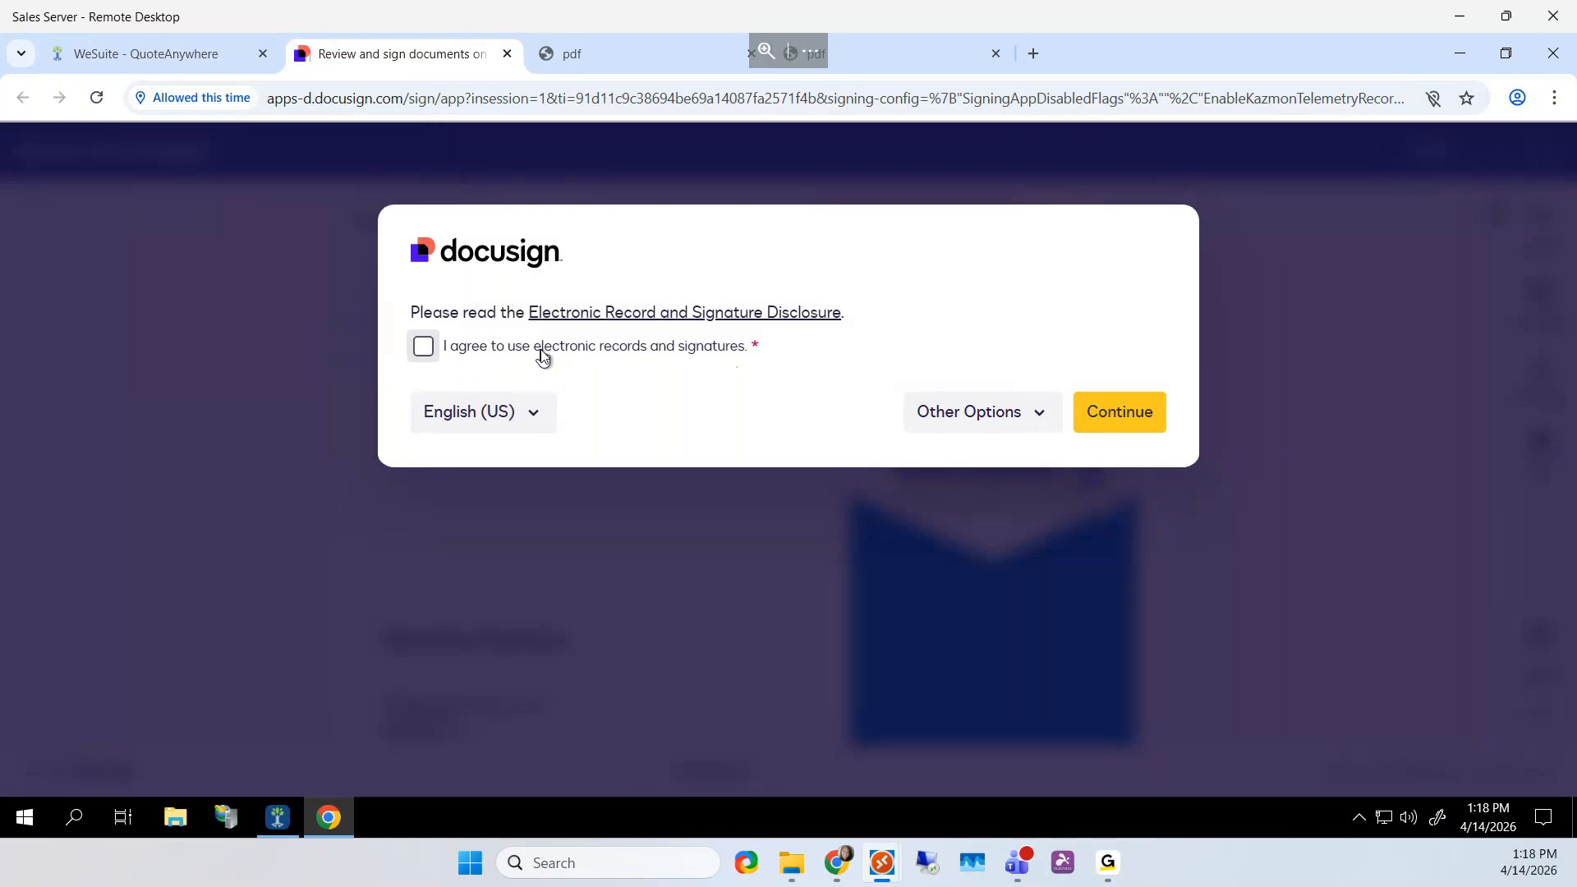
{"action": "left_click", "coordinate": [424, 349]}
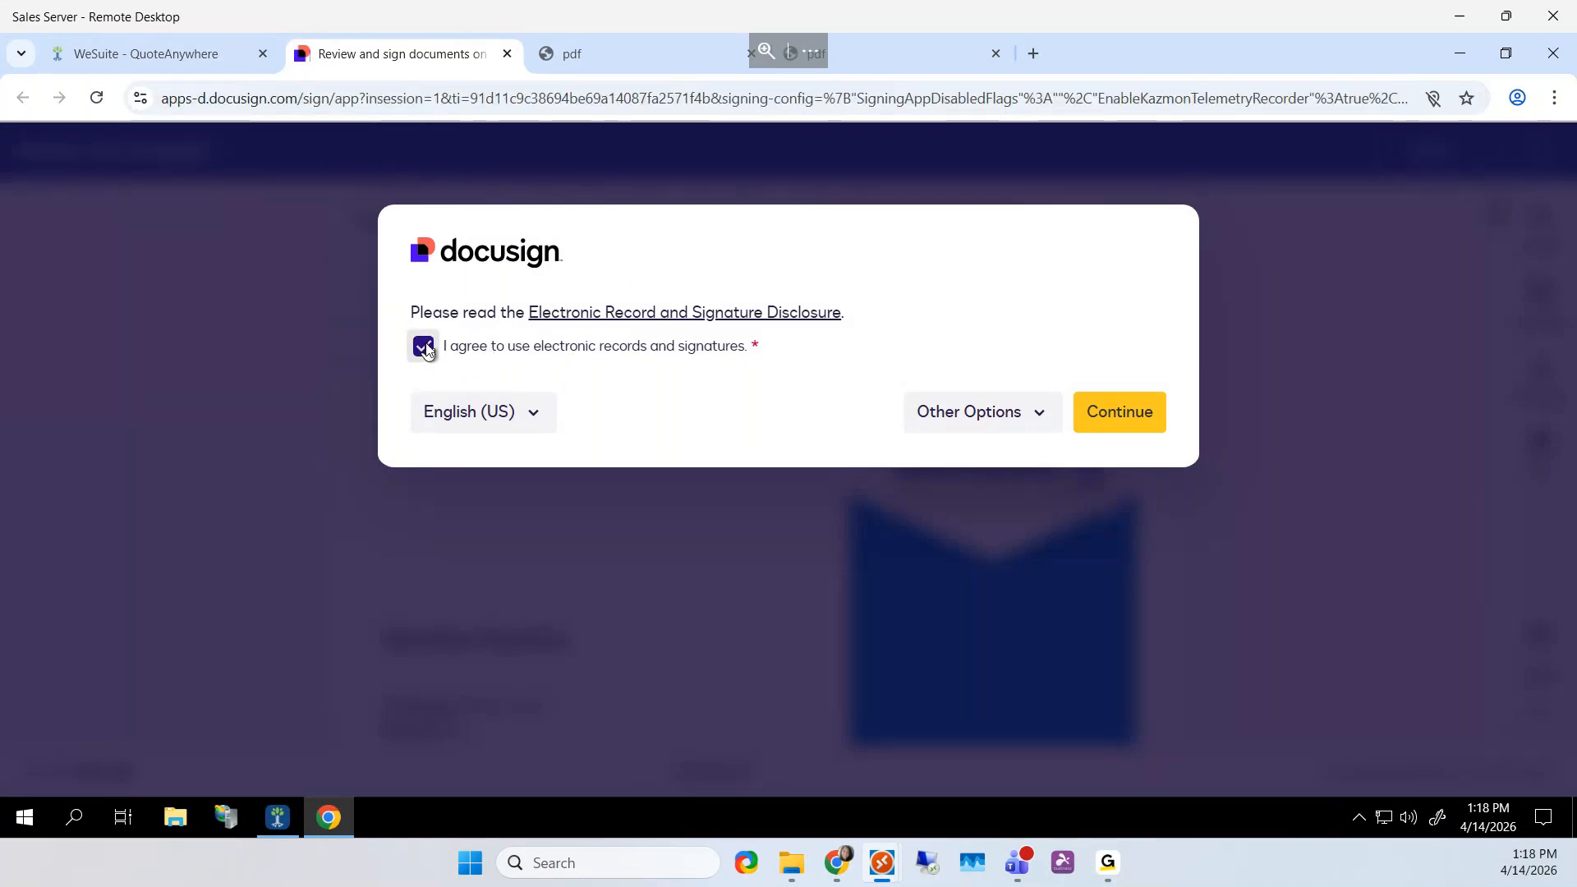
{"action": "left_click", "coordinate": [1142, 415]}
Adopt the main contact's default signature, sign the proposal and agreement, initial the agreement pages, then finish and close the signing tab
{"action": "left_click", "coordinate": [271, 238]}
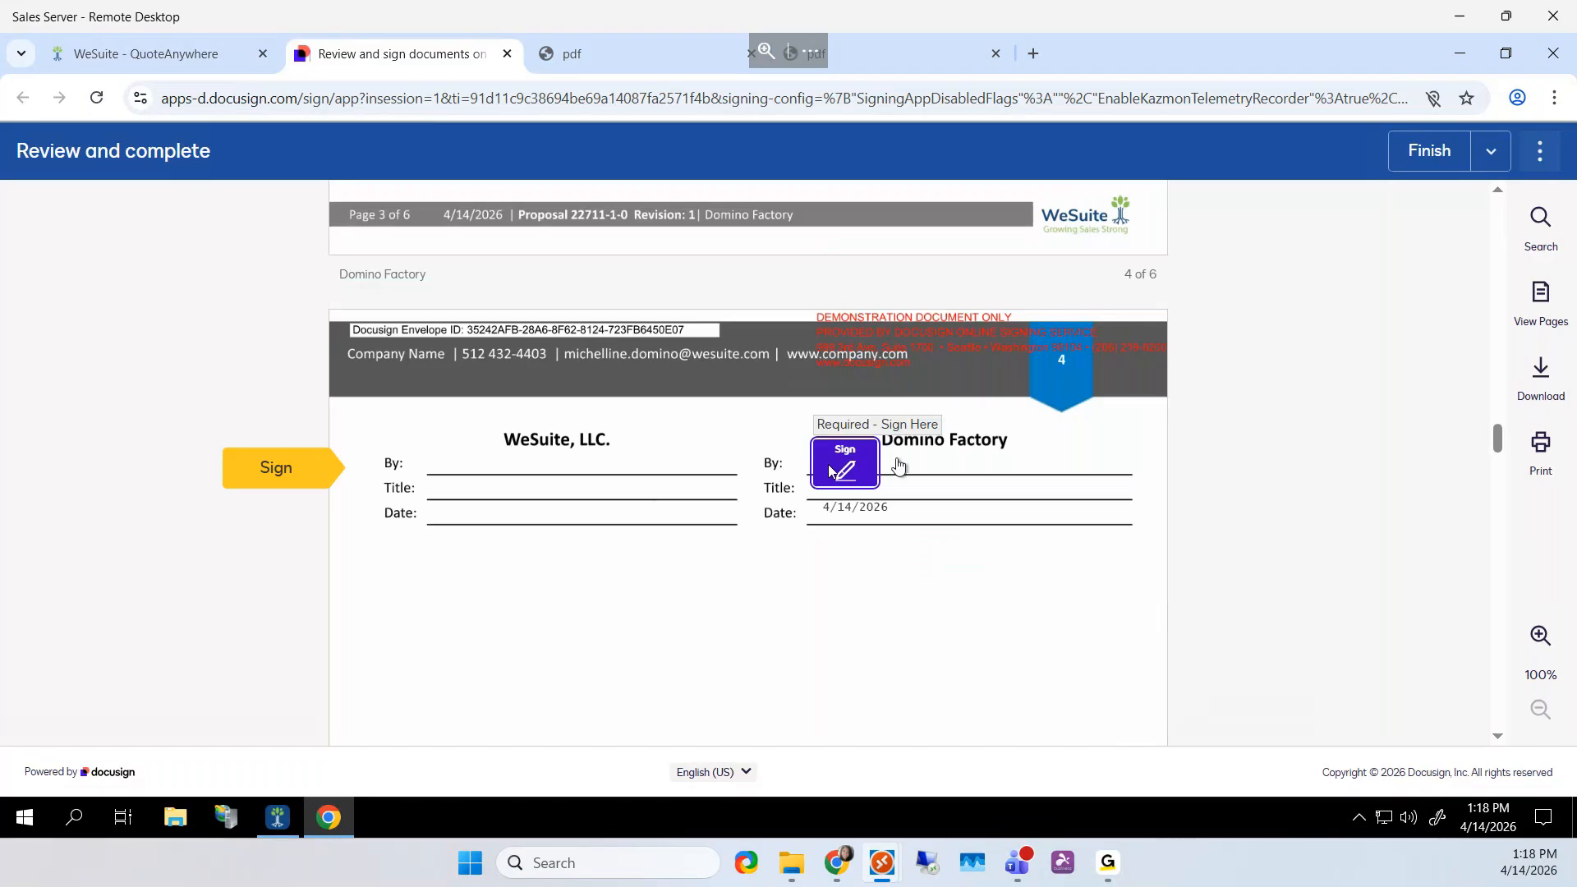
{"action": "left_click", "coordinate": [848, 469]}
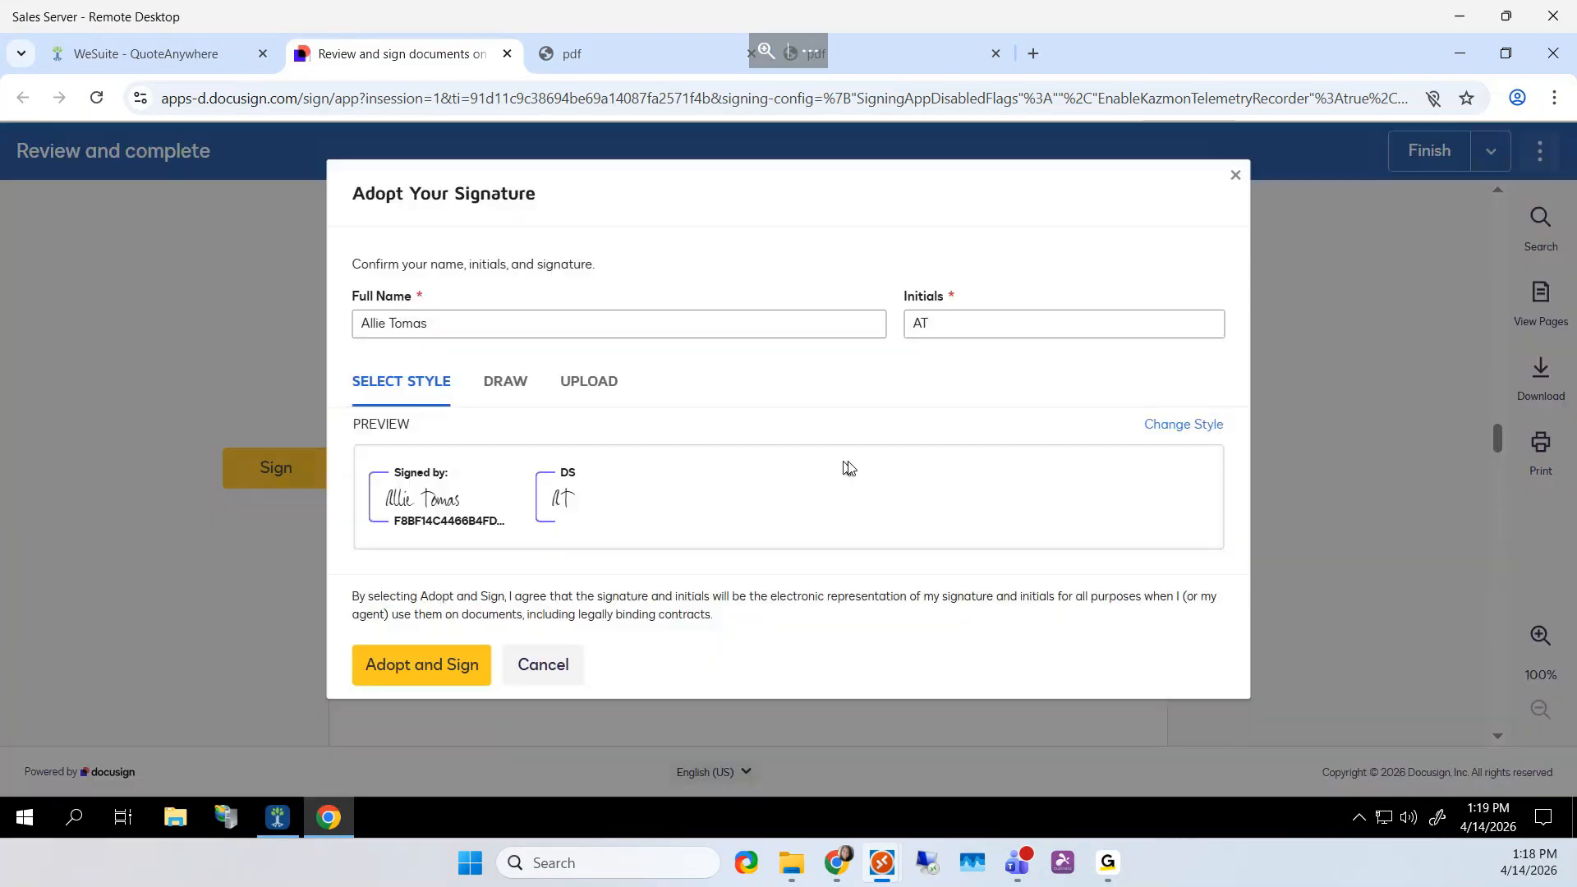
{"action": "left_click", "coordinate": [421, 667]}
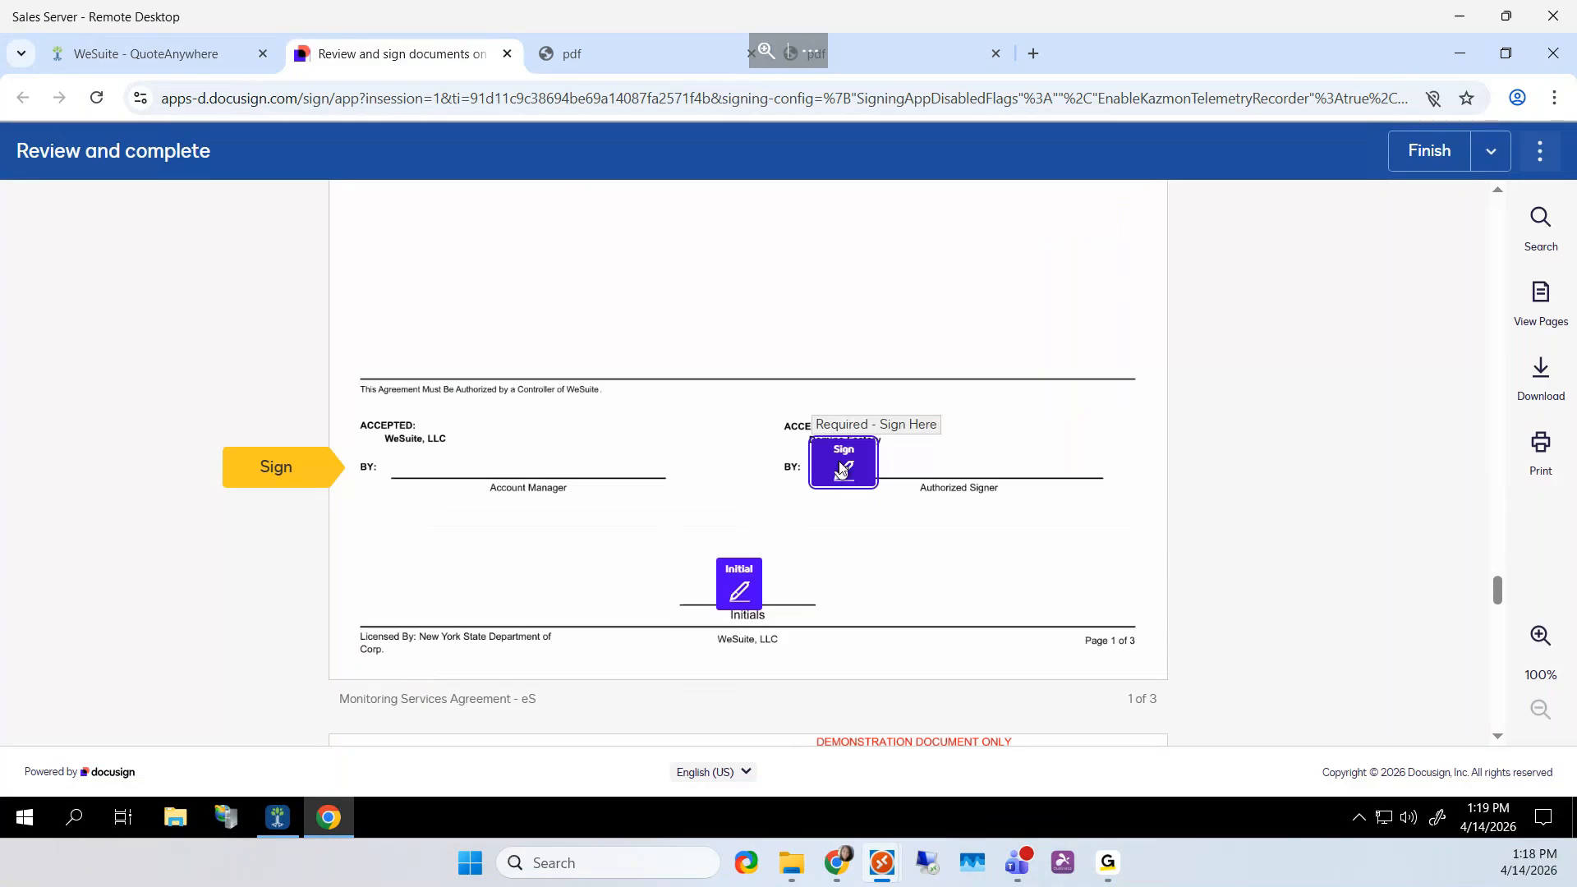
{"action": "left_click", "coordinate": [726, 461]}
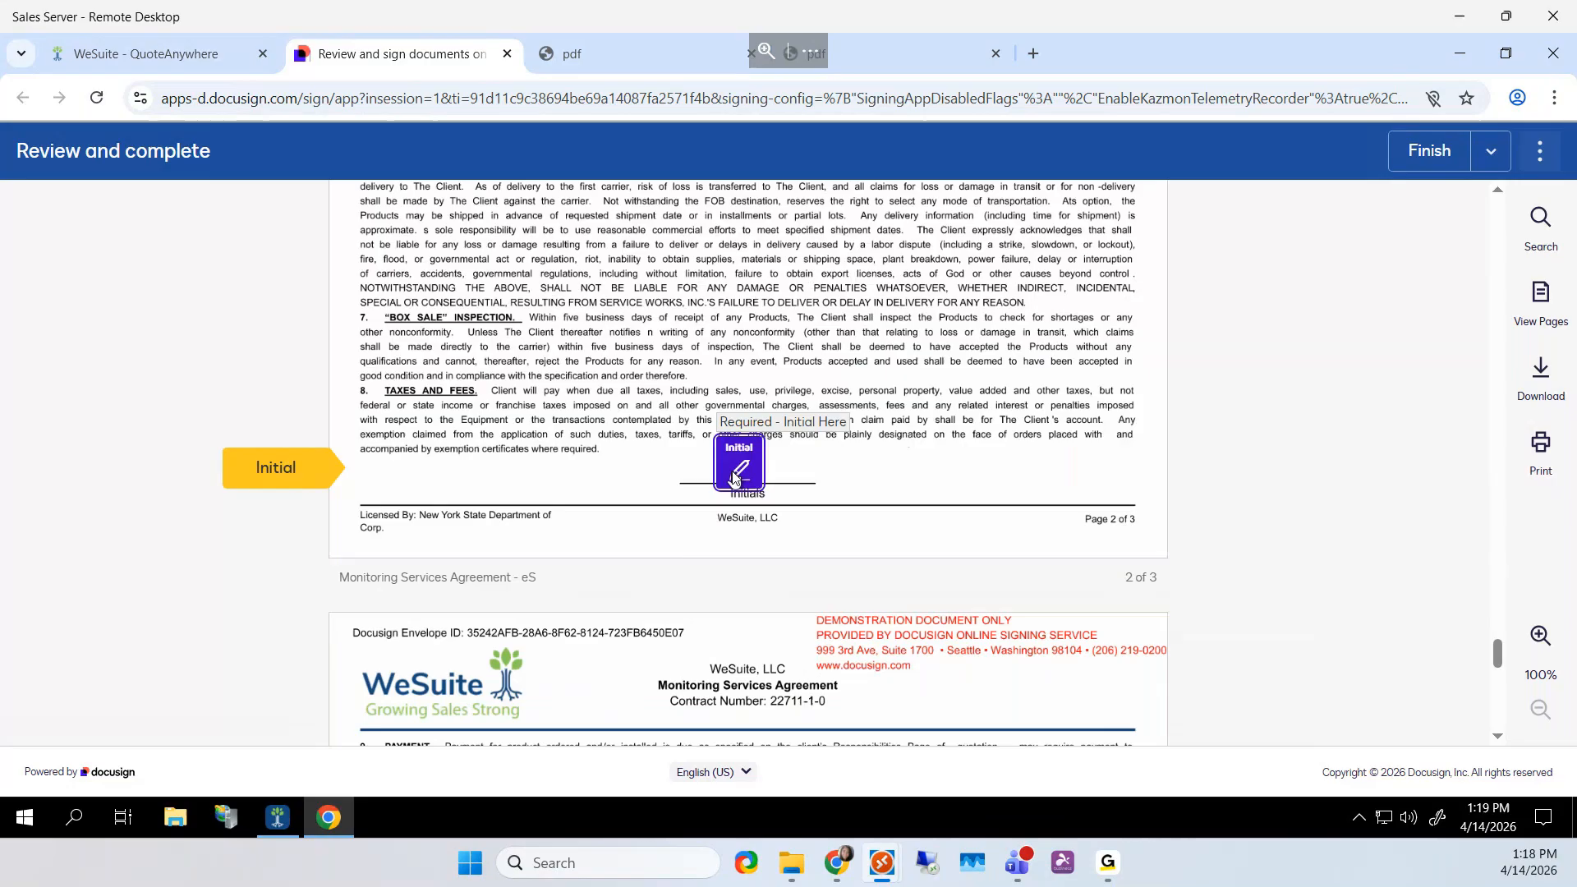
{"action": "left_click", "coordinate": [735, 476]}
{"action": "left_click", "coordinate": [735, 476]}
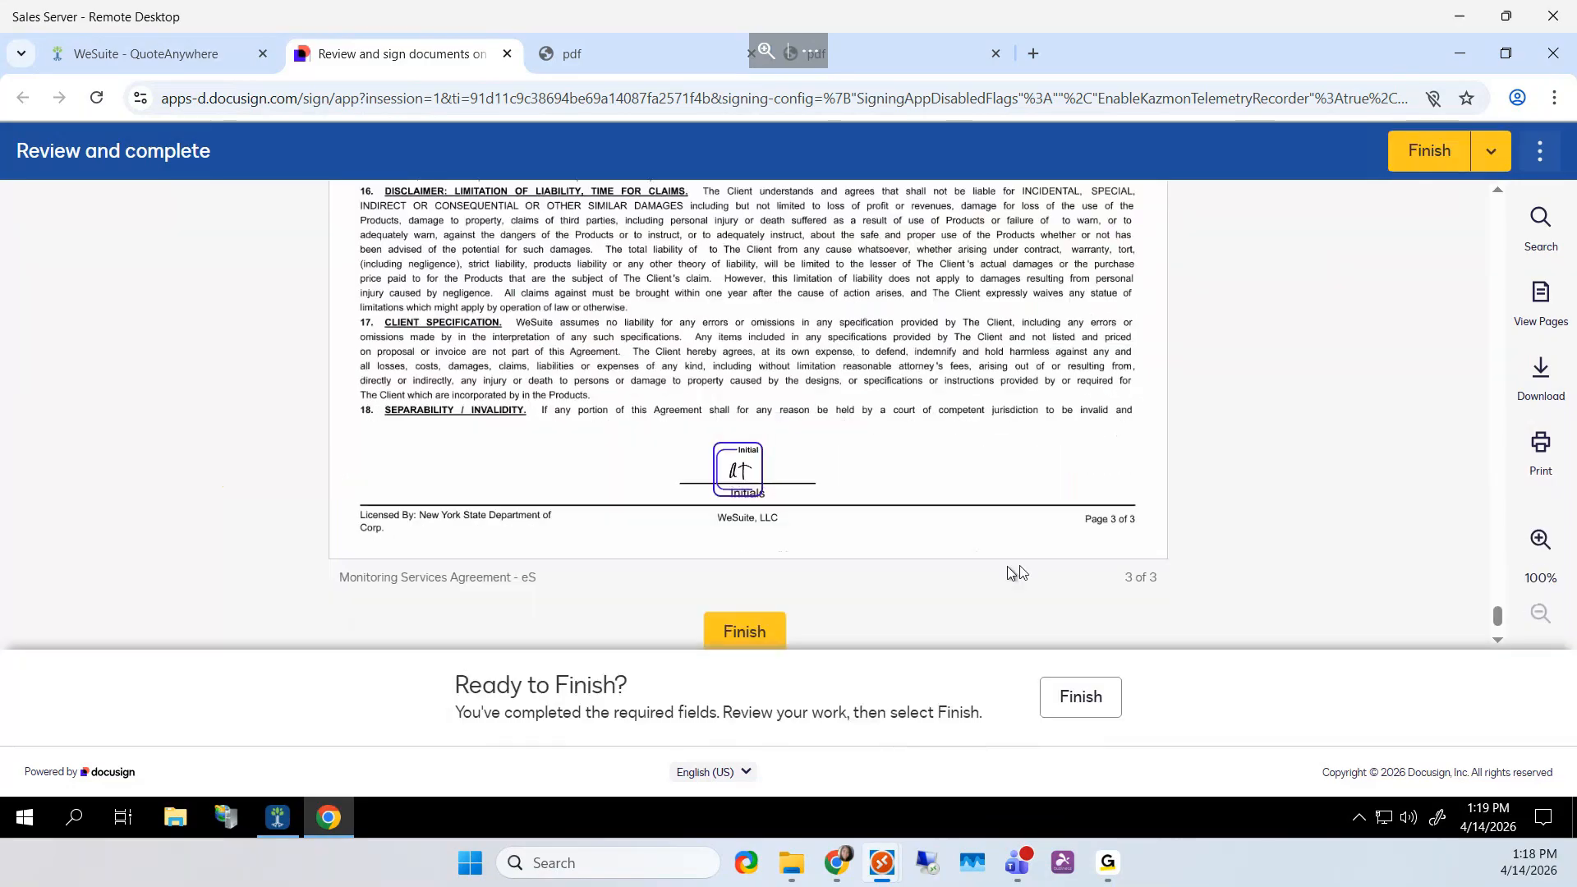
{"action": "left_click", "coordinate": [739, 629]}
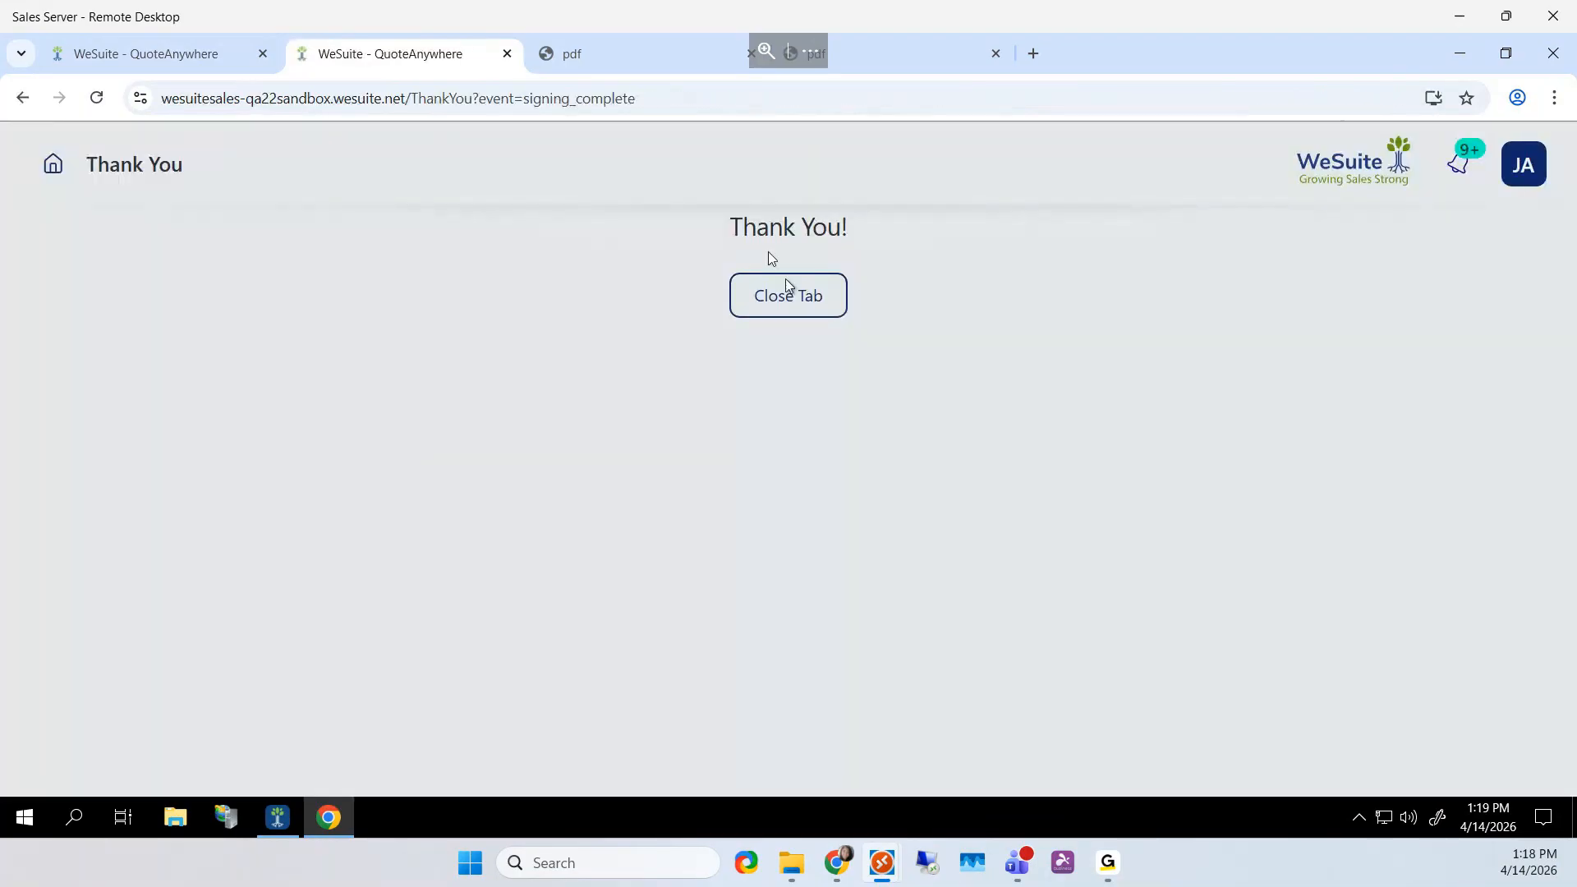
{"action": "left_click", "coordinate": [784, 304]}
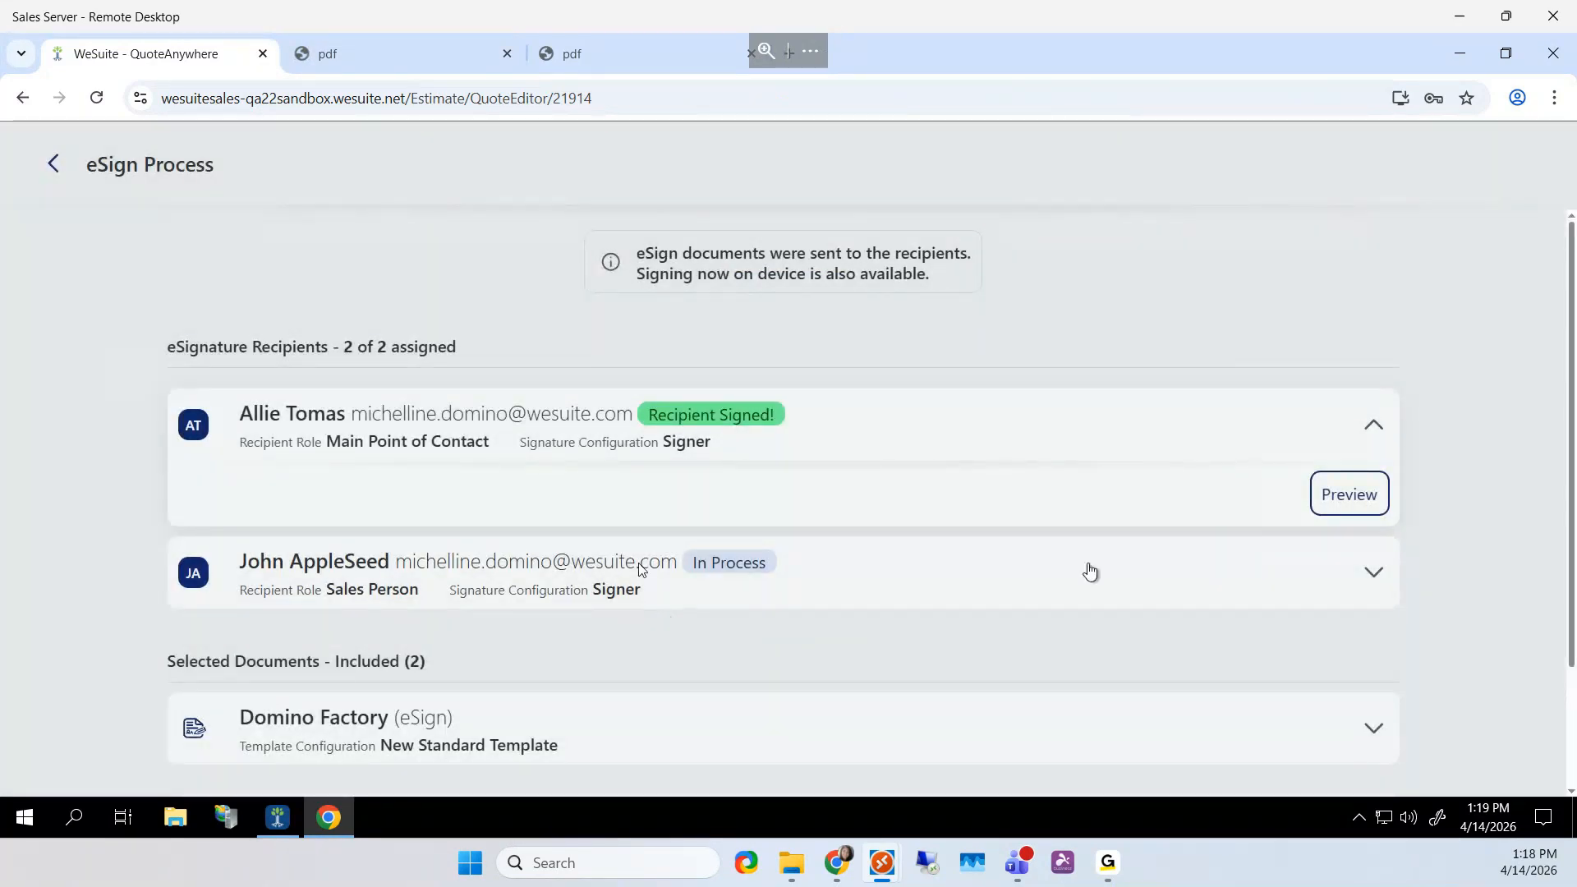
Start on-device signing for the Sales Person, allowing location access while visiting the site and agreeing to electronic records and signatures
{"action": "left_click", "coordinate": [1373, 570]}
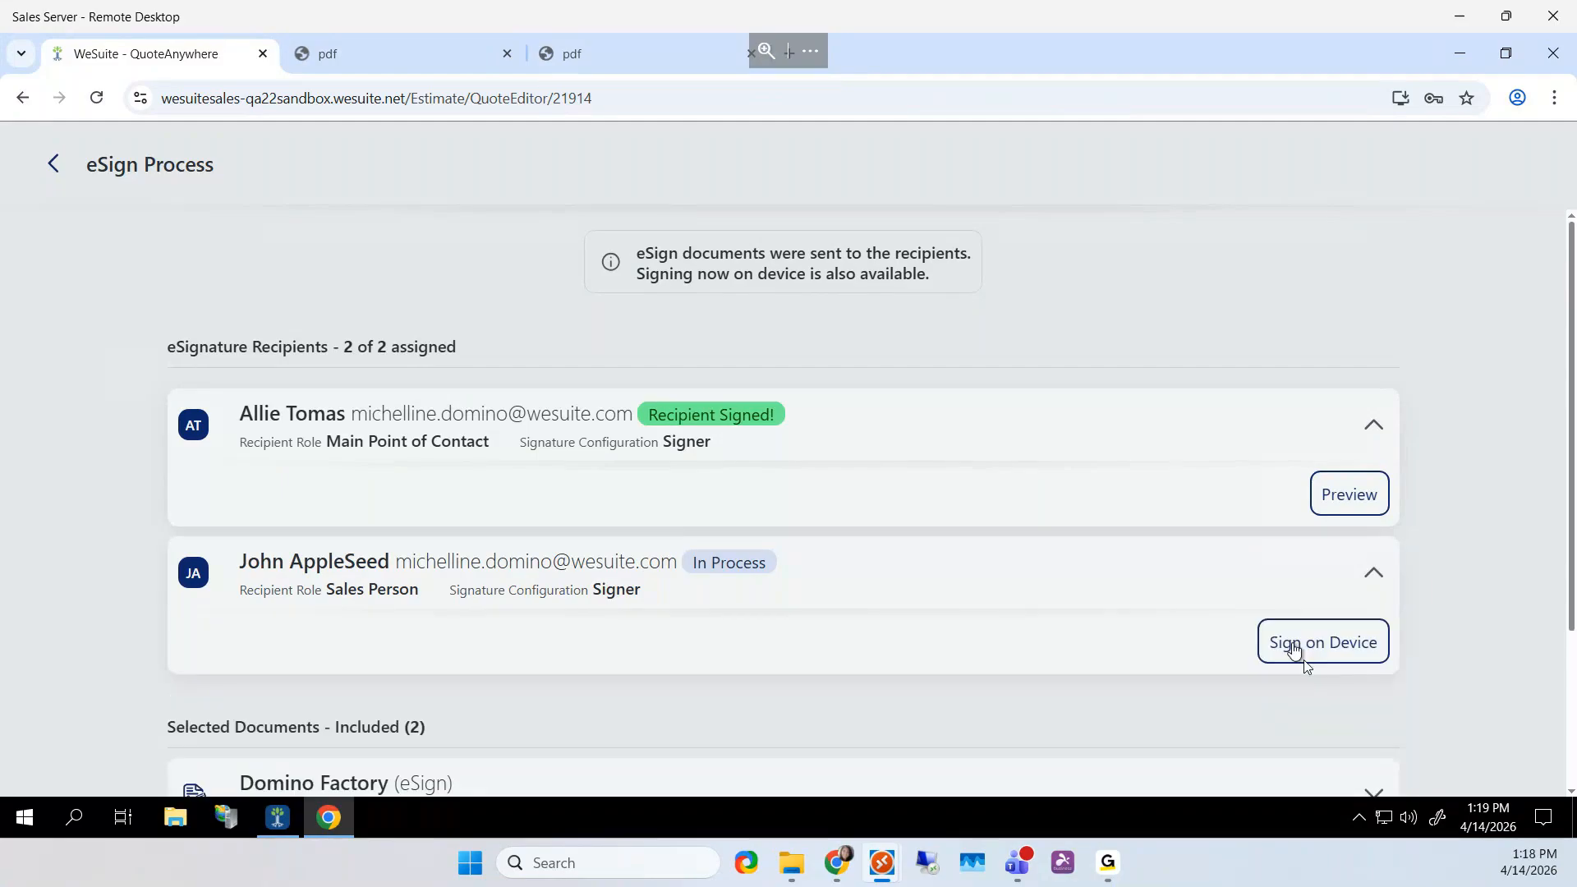
{"action": "left_click", "coordinate": [1292, 645]}
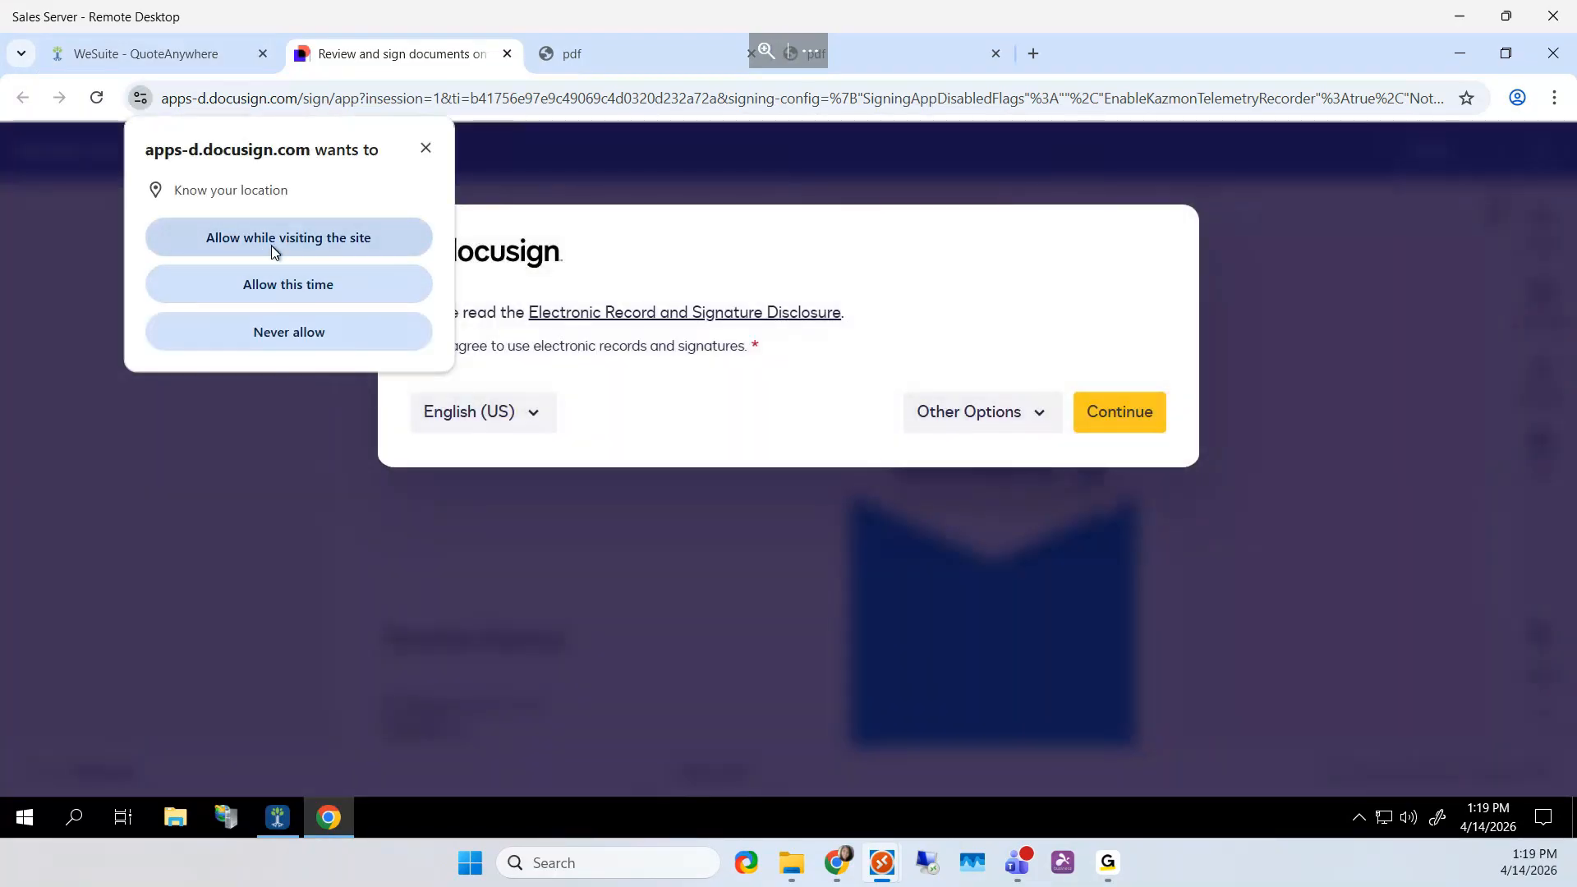
{"action": "left_click", "coordinate": [273, 244]}
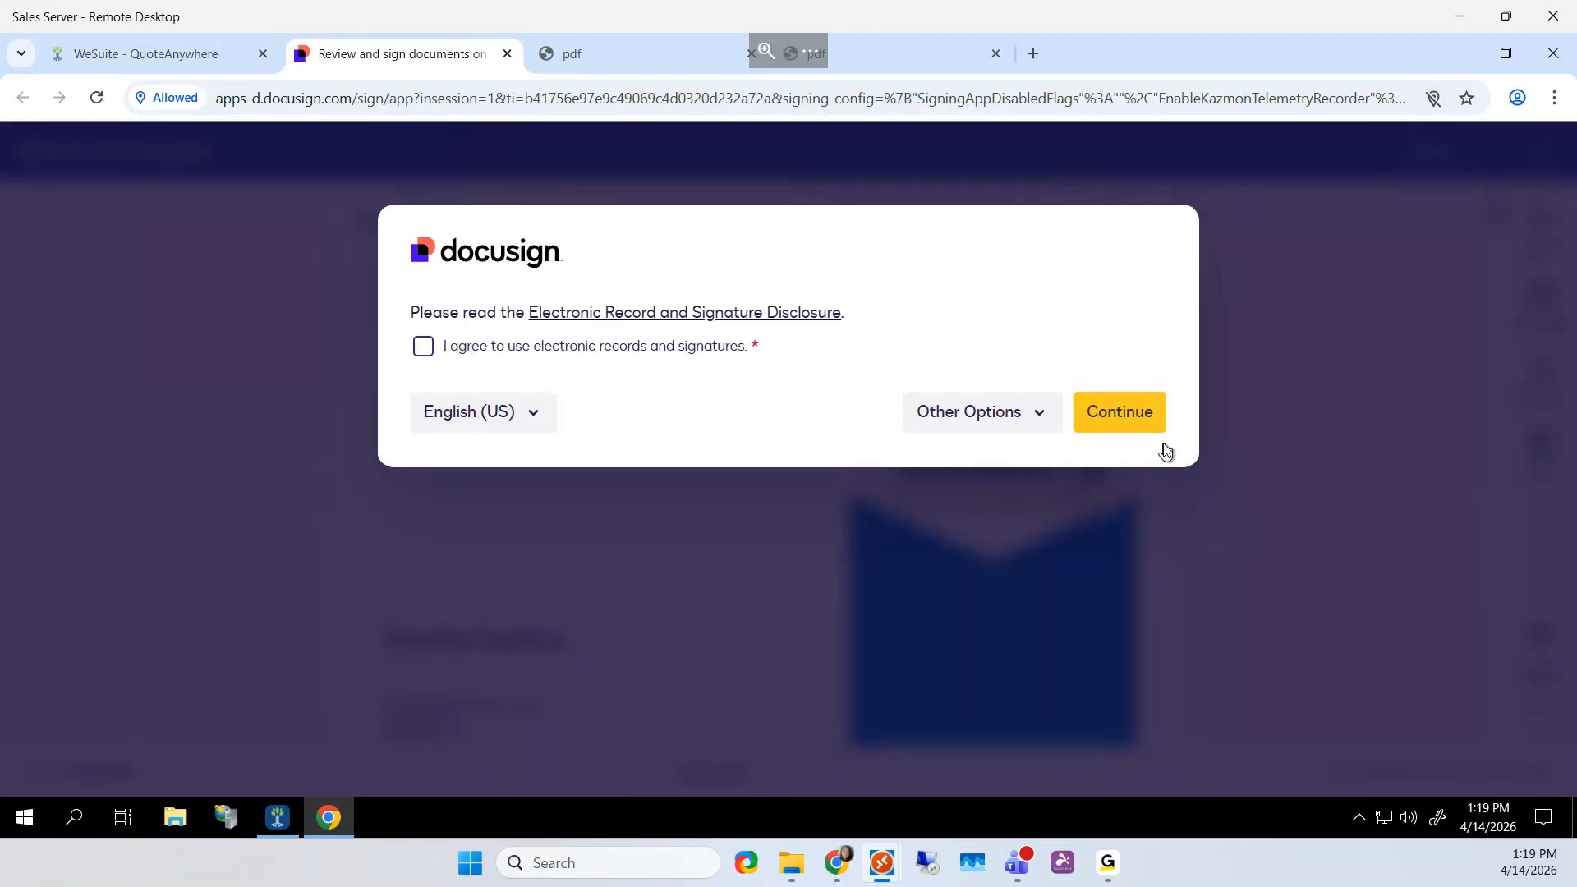
{"action": "left_click", "coordinate": [1117, 411]}
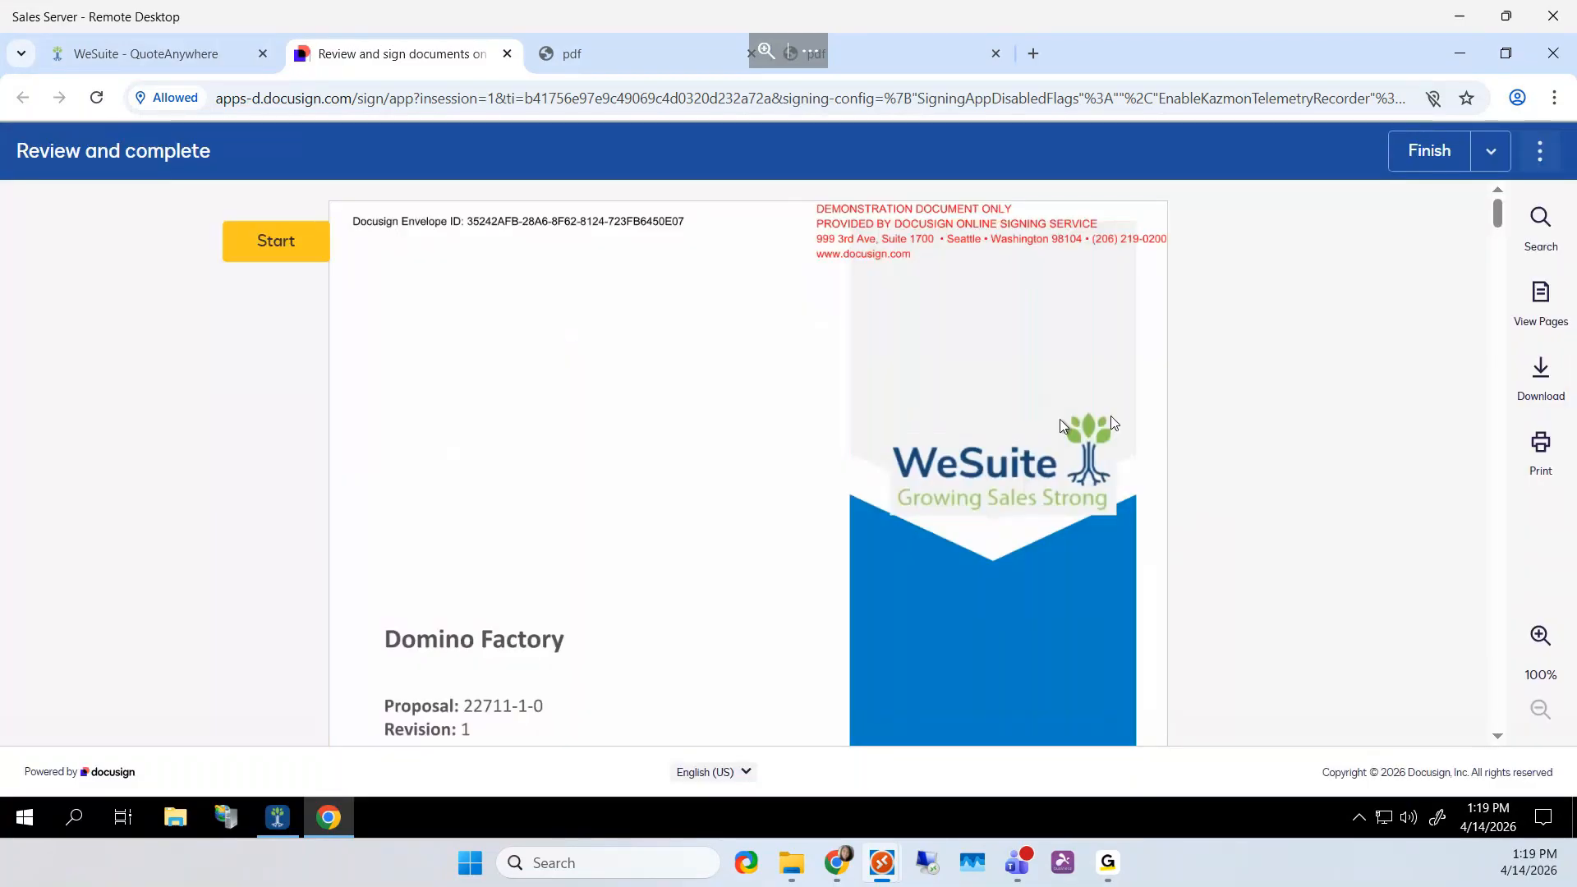
Adopt the salesperson's default signature, sign the WeSuite, LLC lines of the proposal and agreement, and finish signing
{"action": "left_click", "coordinate": [276, 240]}
{"action": "left_click", "coordinate": [464, 464]}
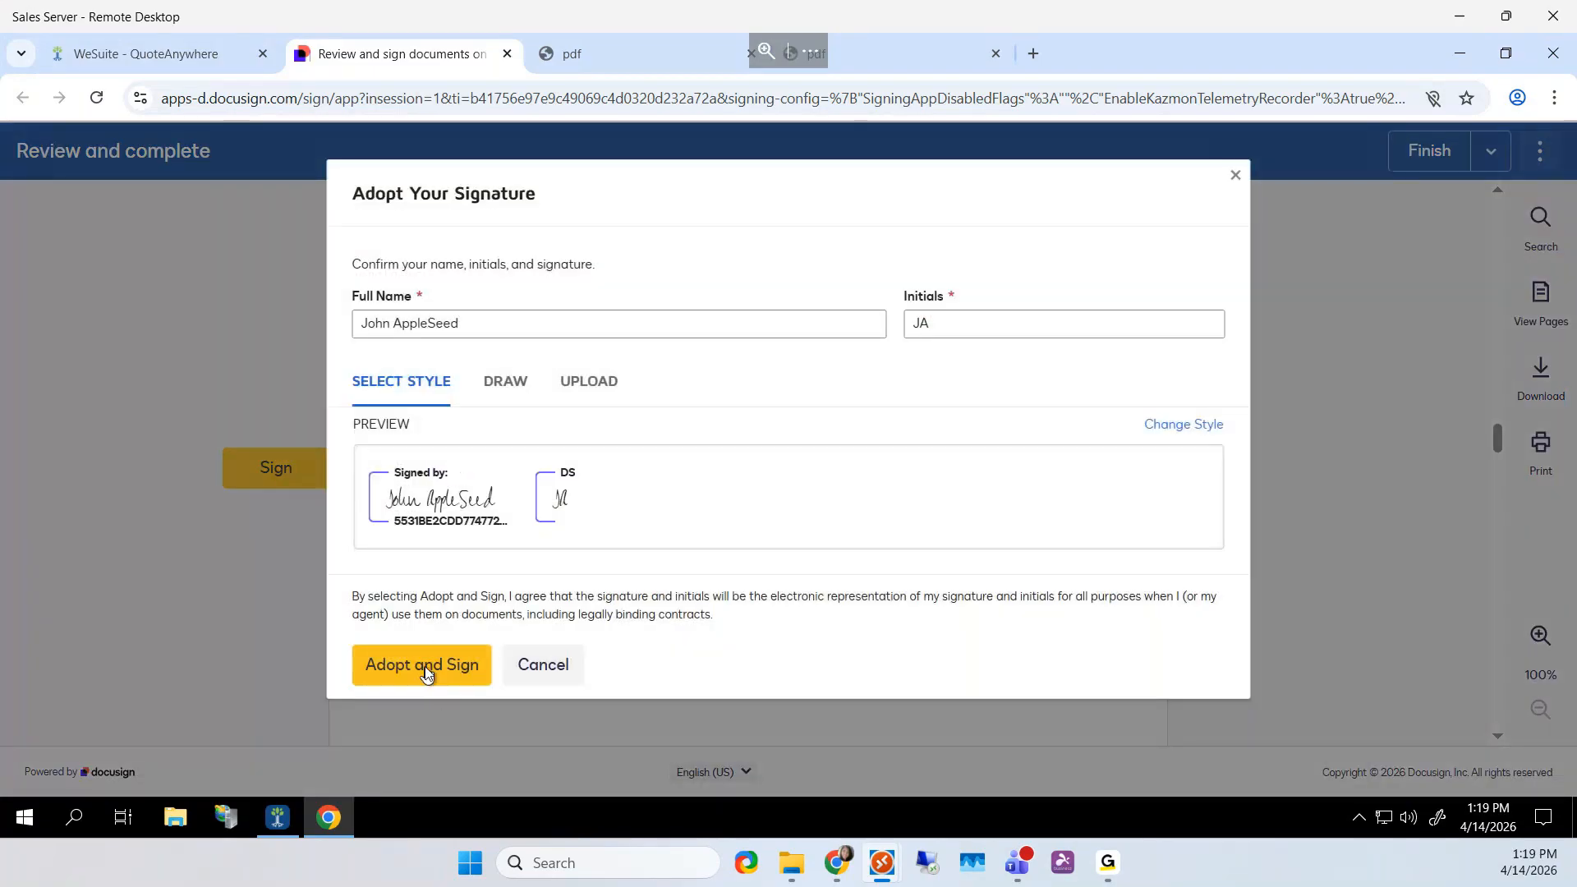
{"action": "left_click", "coordinate": [424, 667]}
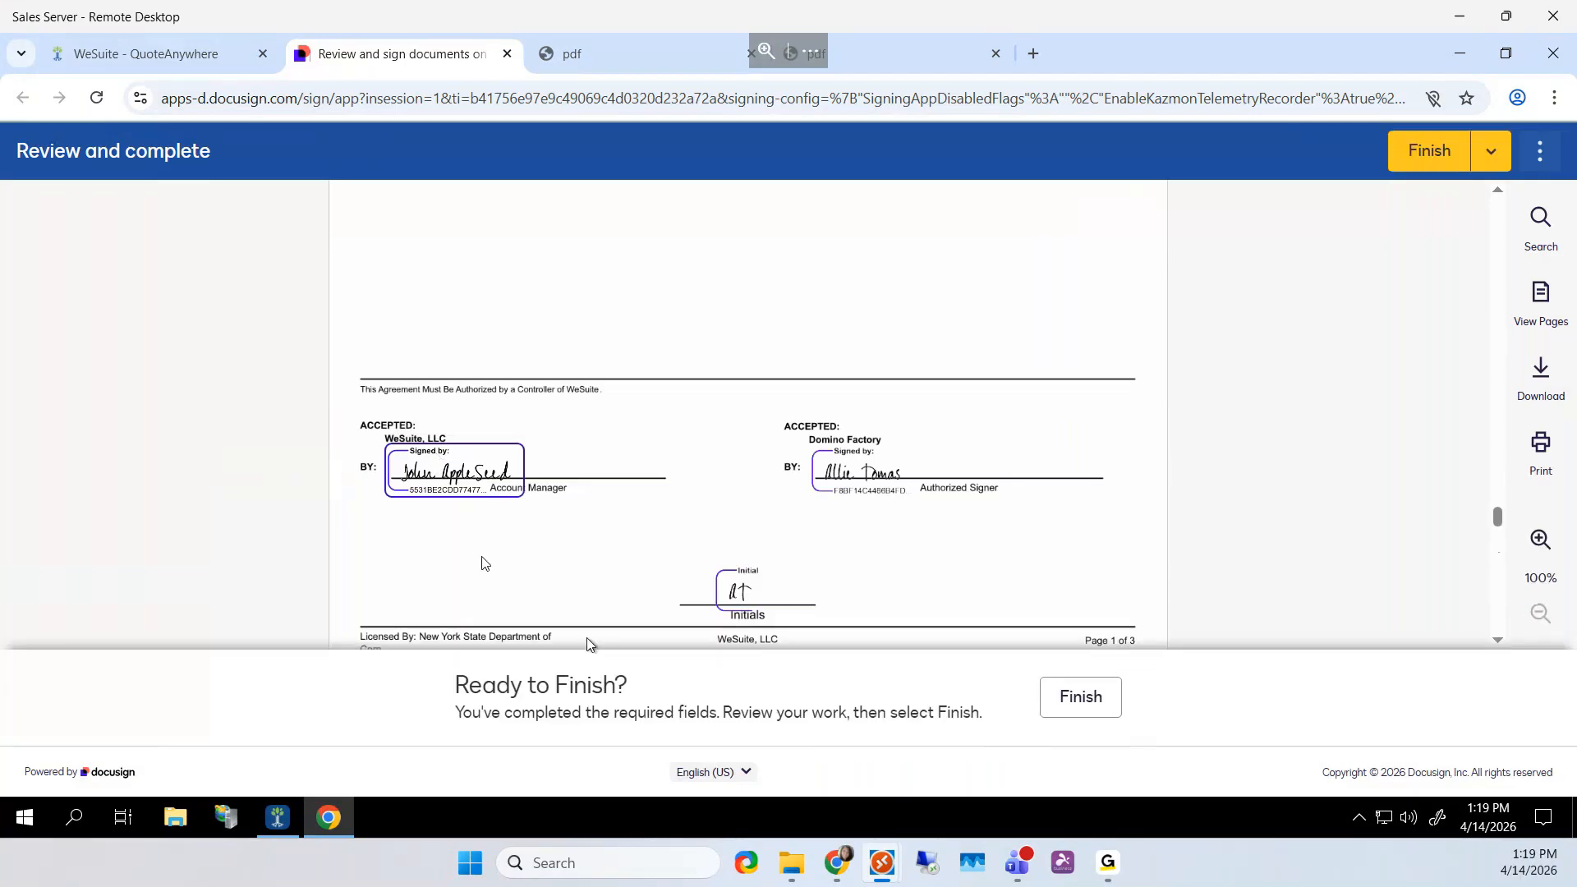
{"action": "left_click", "coordinate": [1095, 706]}
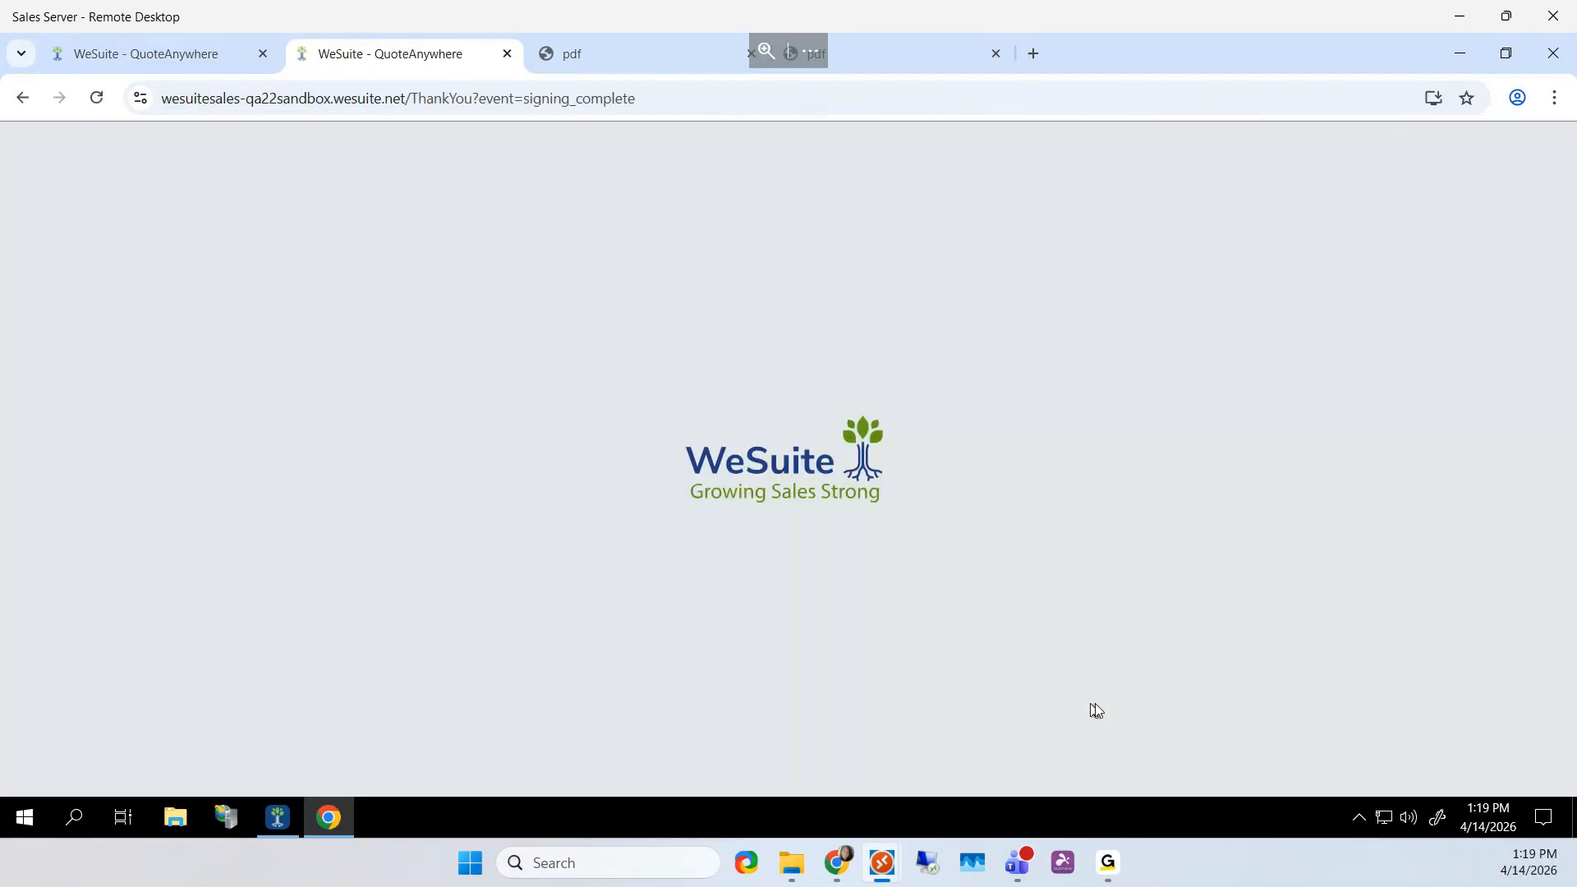
Leave the completed eSign process, close the two leftover PDF tabs, and return to the list of estimates
{"action": "left_click", "coordinate": [753, 310]}
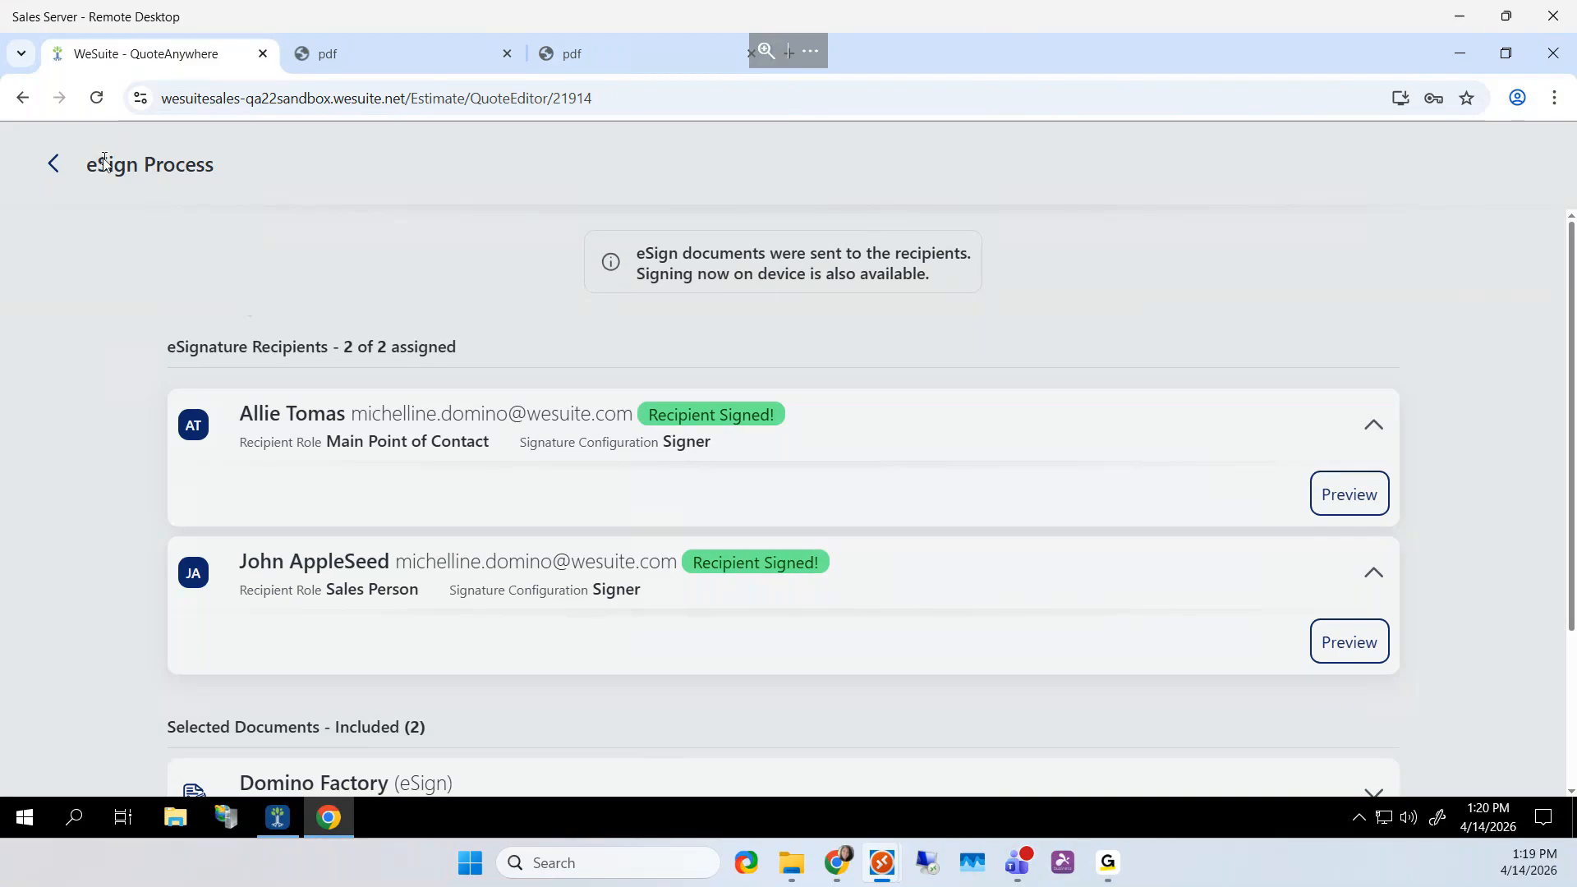
{"action": "left_click", "coordinate": [51, 170]}
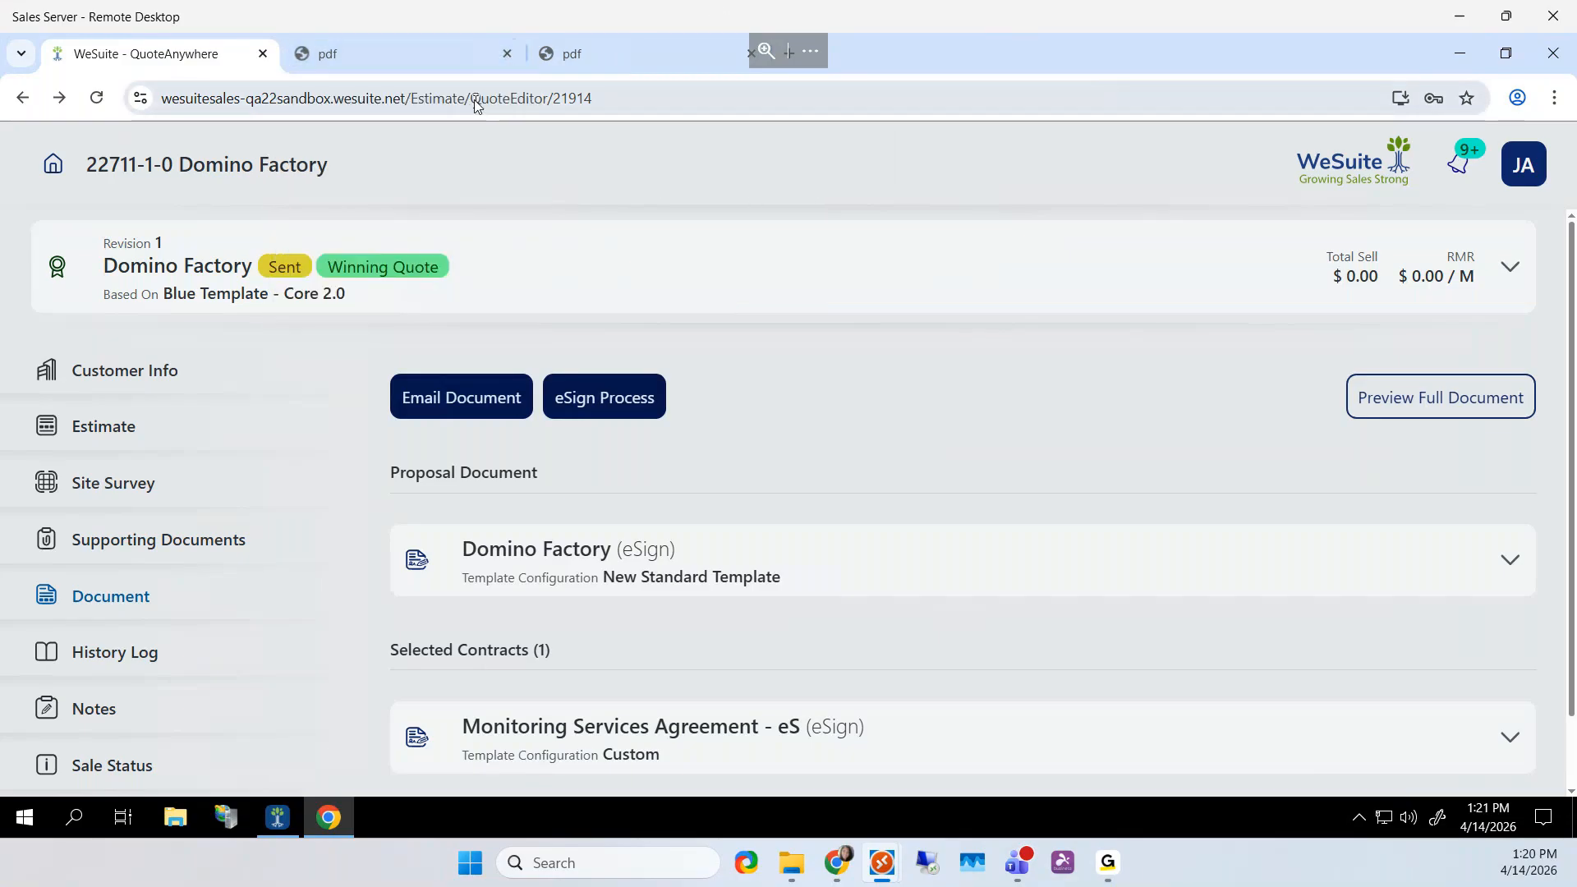
{"action": "left_click", "coordinate": [506, 54]}
{"action": "left_click", "coordinate": [506, 54]}
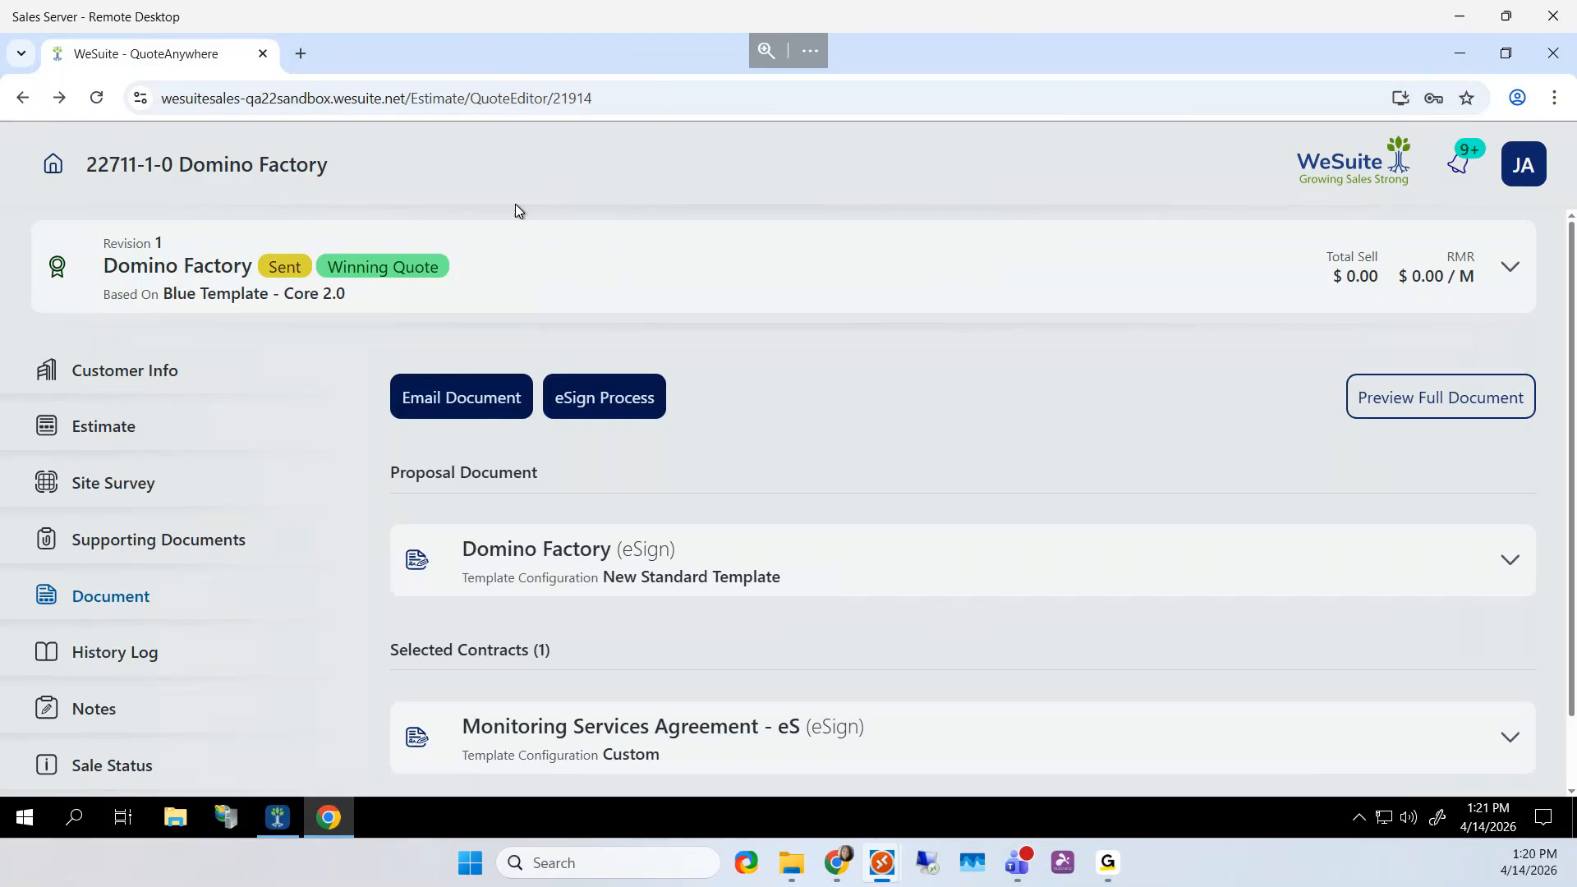
{"action": "left_click", "coordinate": [53, 166]}
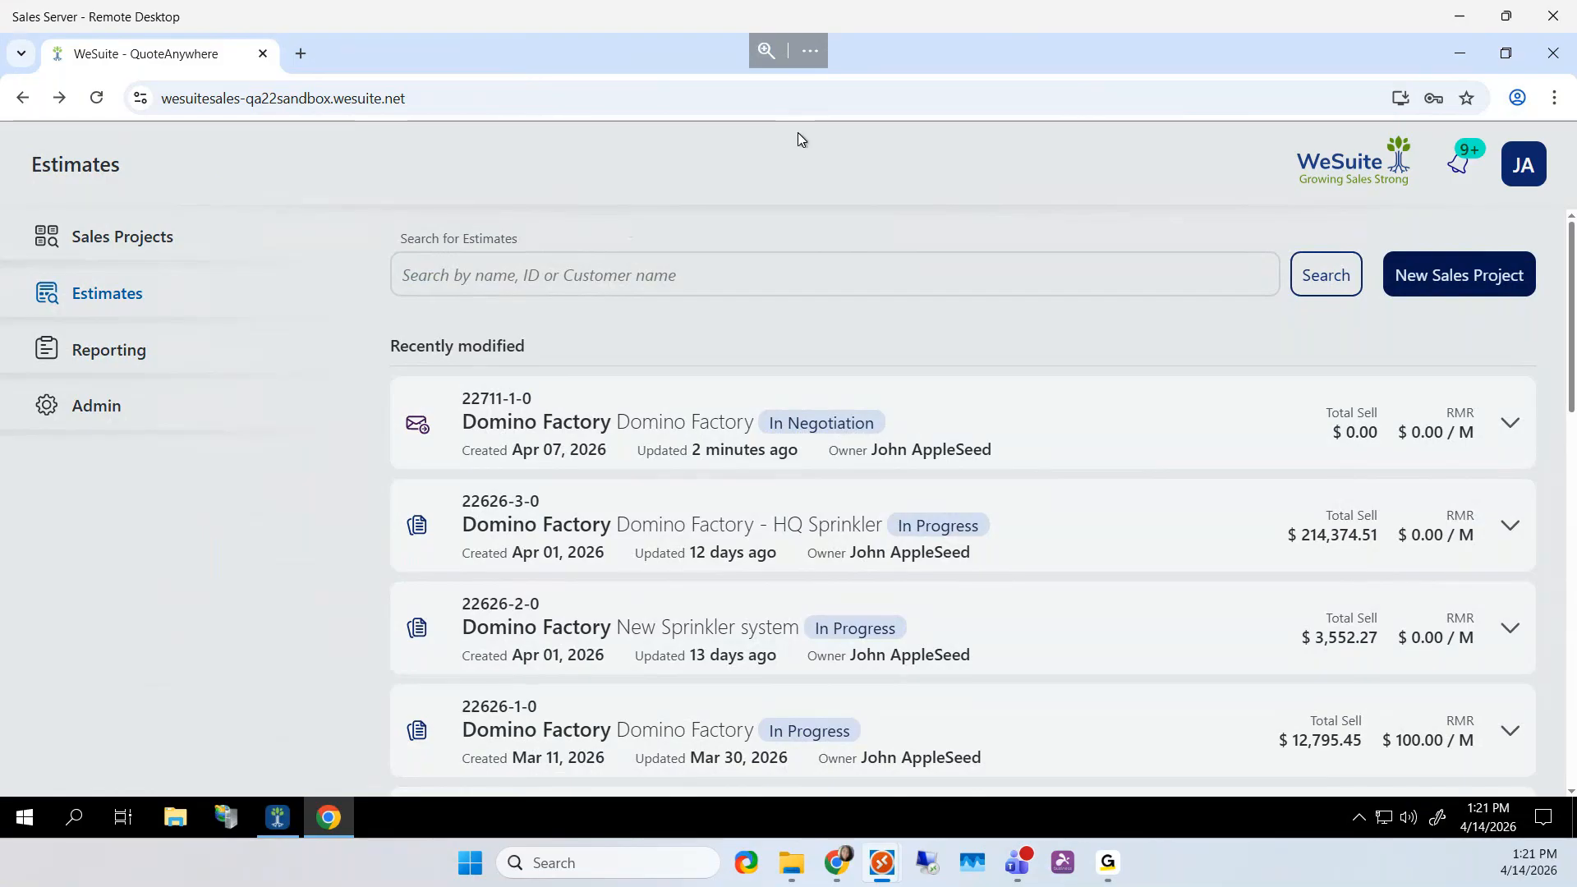
Open the Domino Factory estimate created Mar 11, 2026 and review the materials, labor, chargeable items and services in its Estimate folder
{"action": "left_click", "coordinate": [699, 744]}
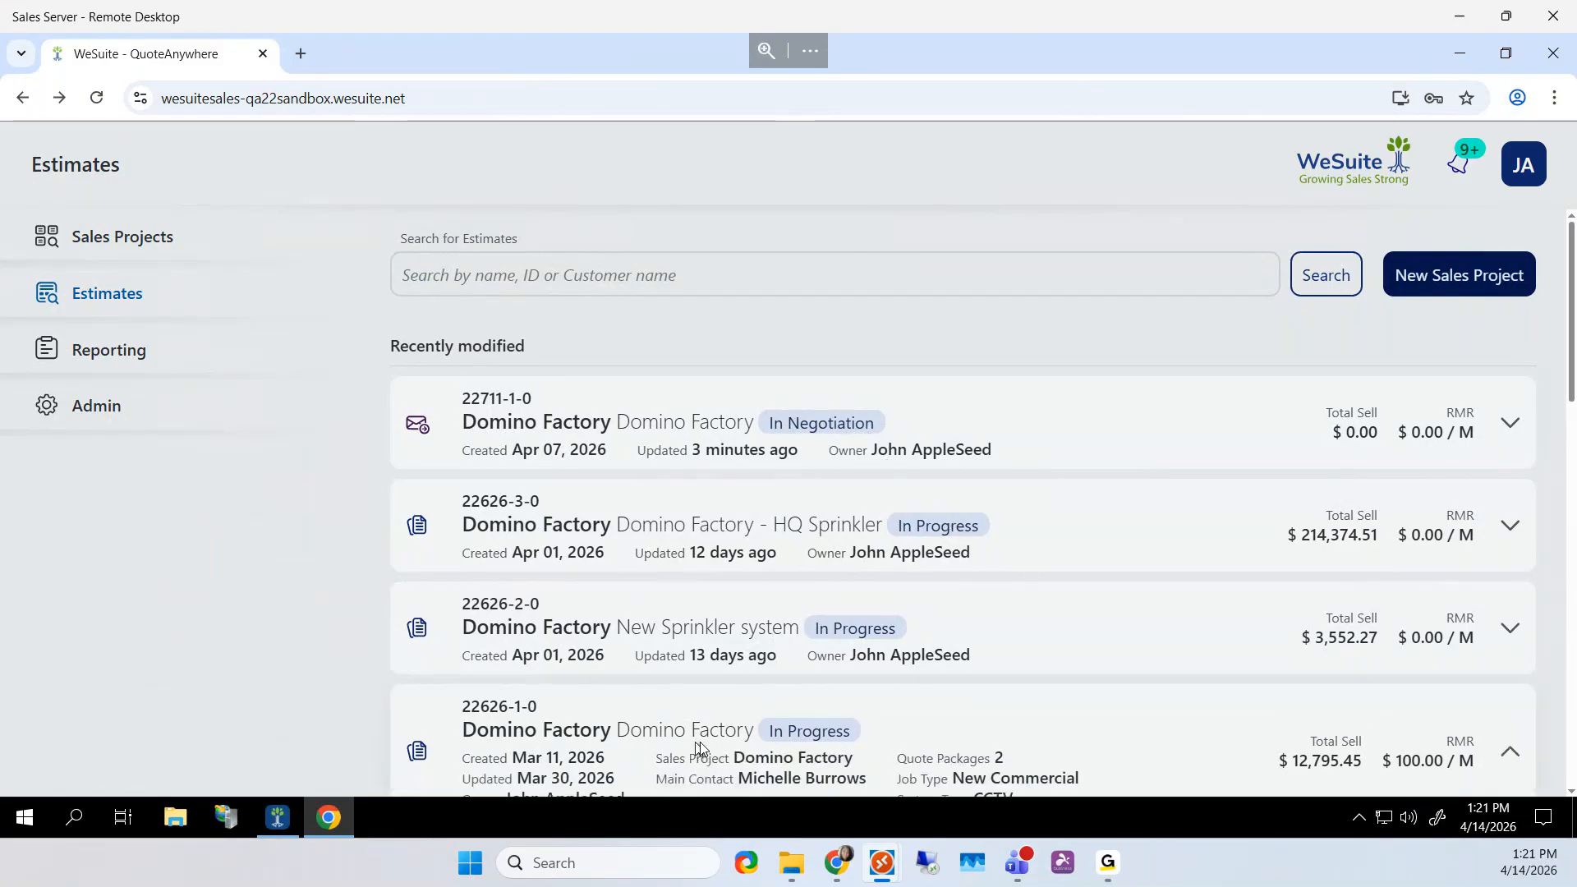
{"action": "scroll", "coordinate": [662, 699], "scroll_direction": "down", "scroll_amount": 3}
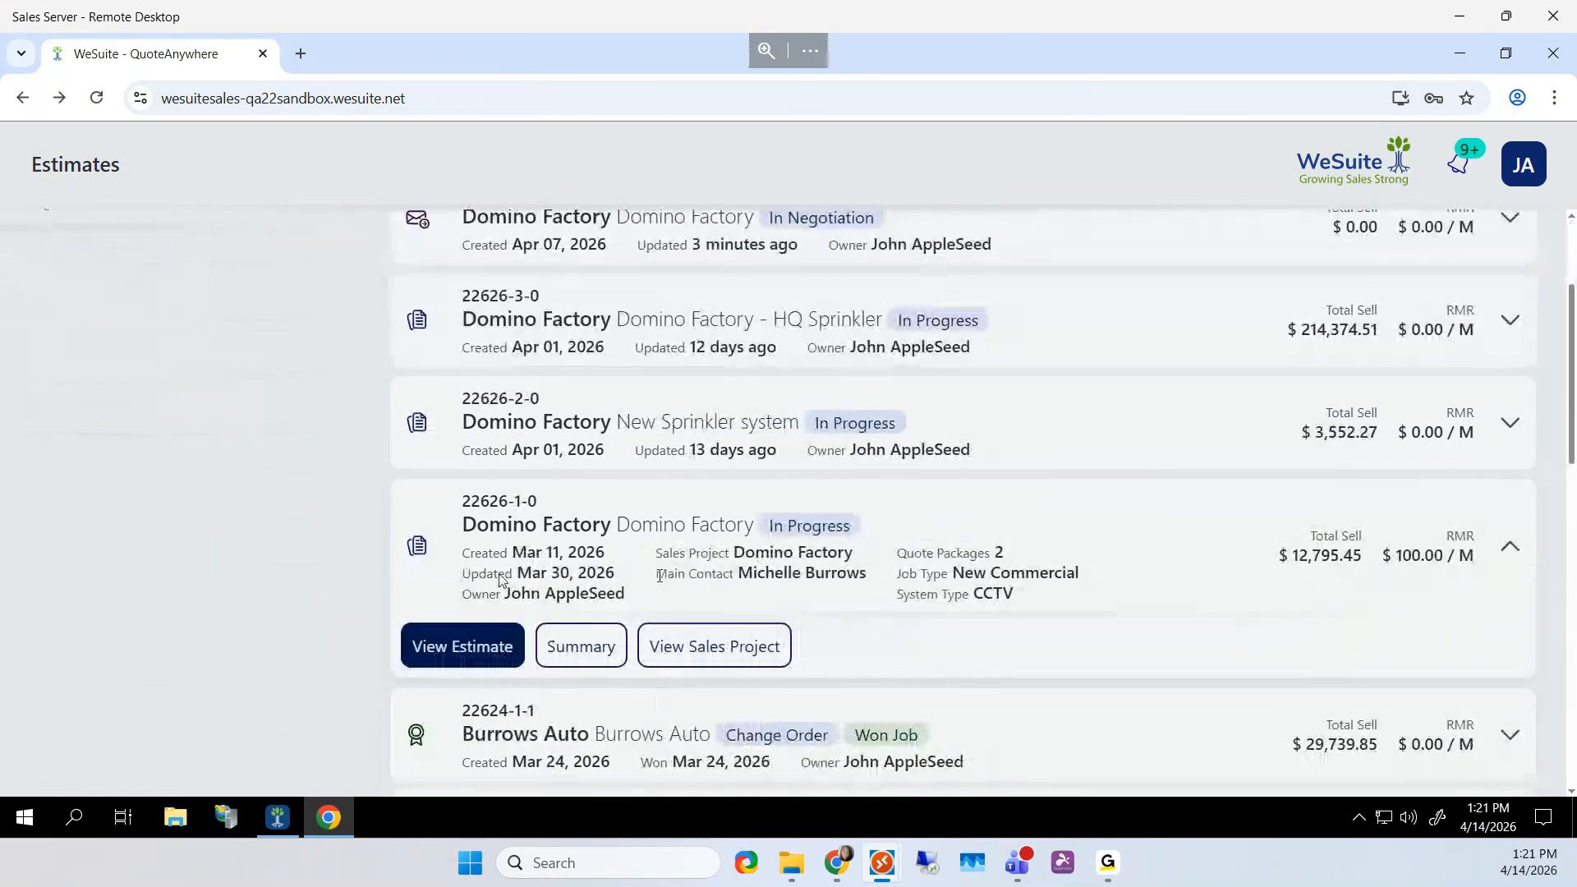
{"action": "left_click", "coordinate": [460, 641]}
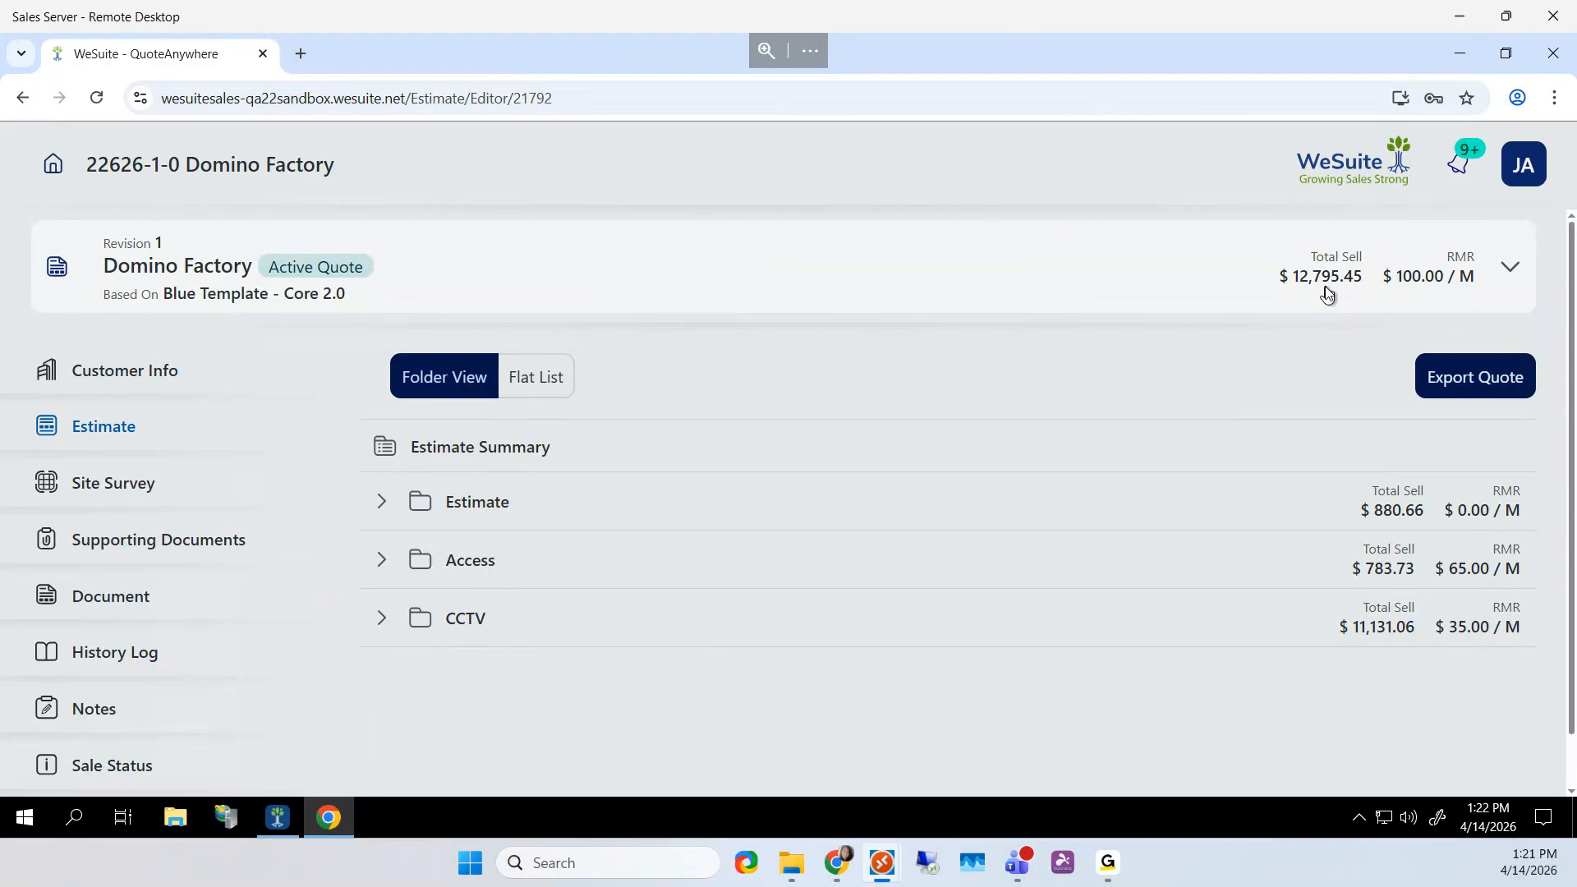
{"action": "left_click", "coordinate": [382, 508]}
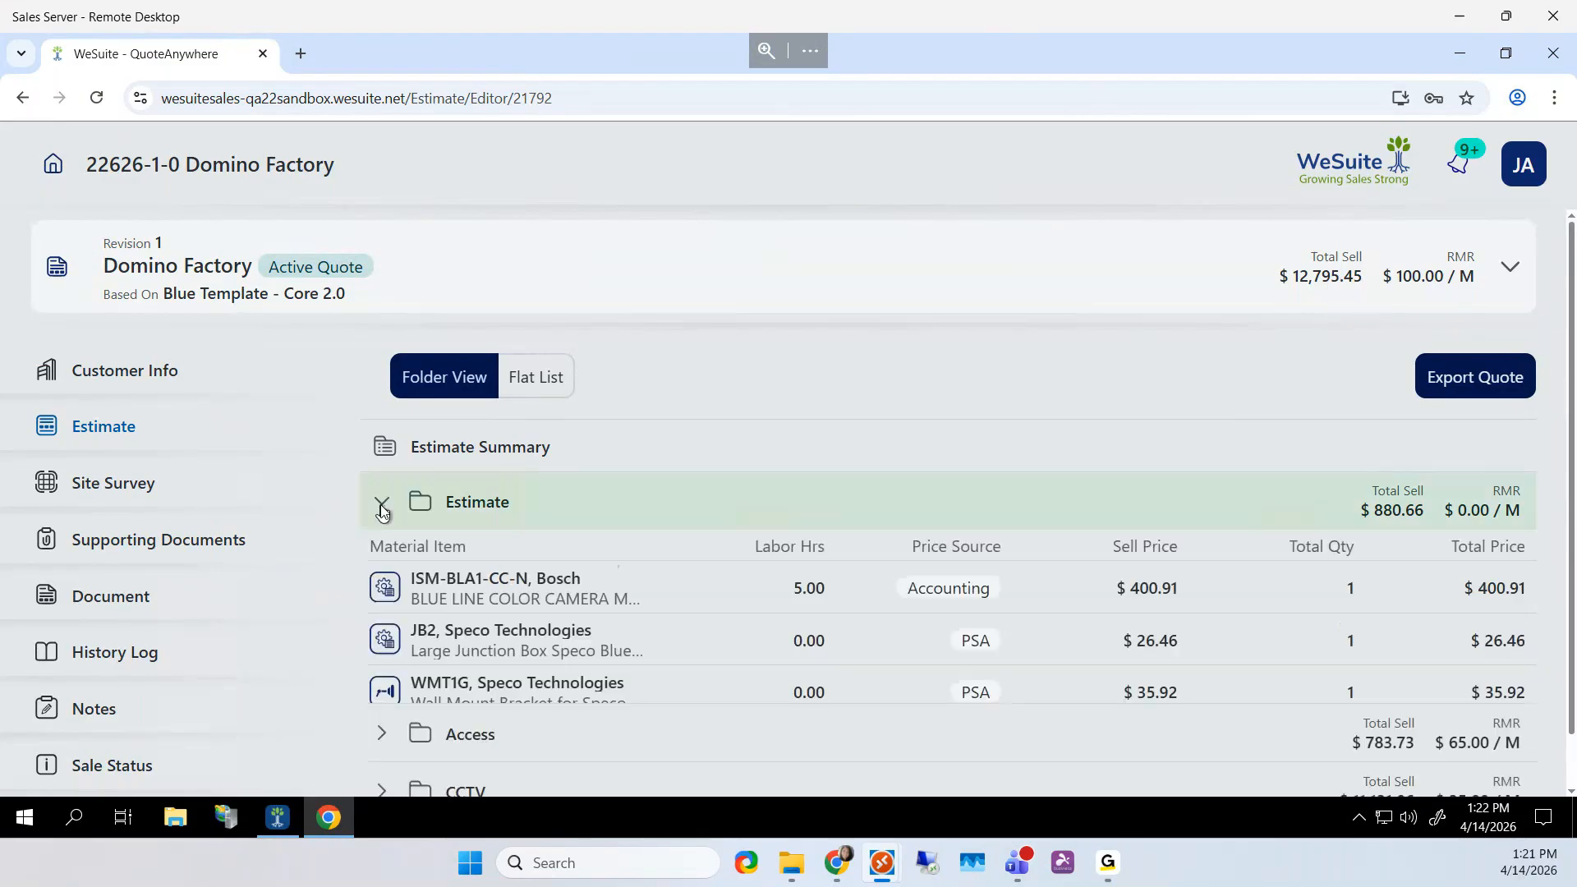
{"action": "scroll", "coordinate": [402, 507], "scroll_direction": "down", "scroll_amount": 2}
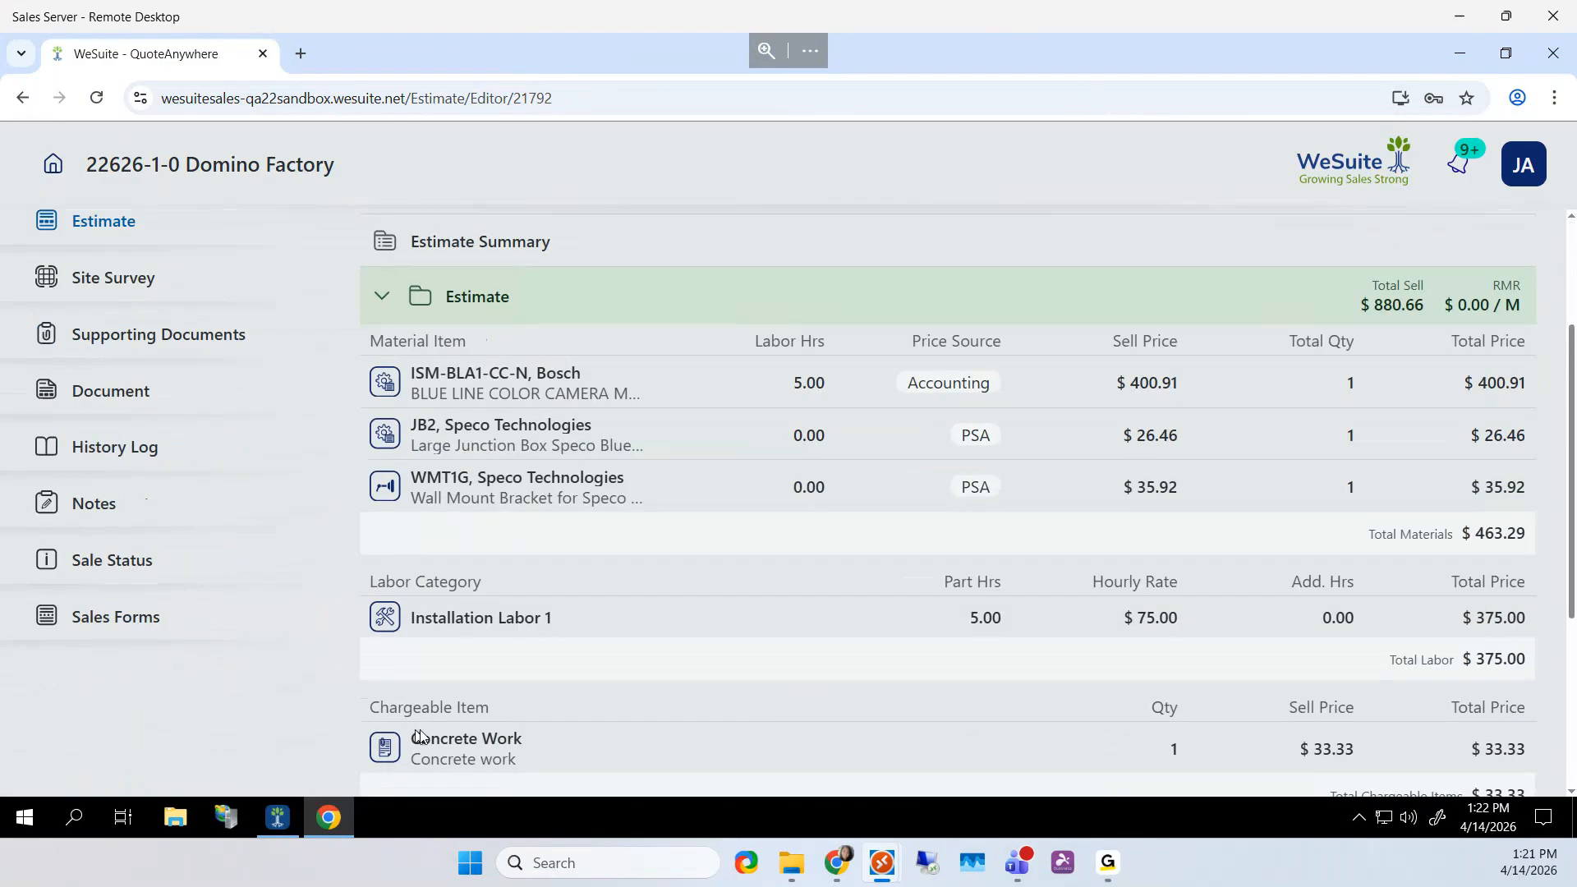
{"action": "scroll", "coordinate": [422, 711], "scroll_direction": "down", "scroll_amount": 3}
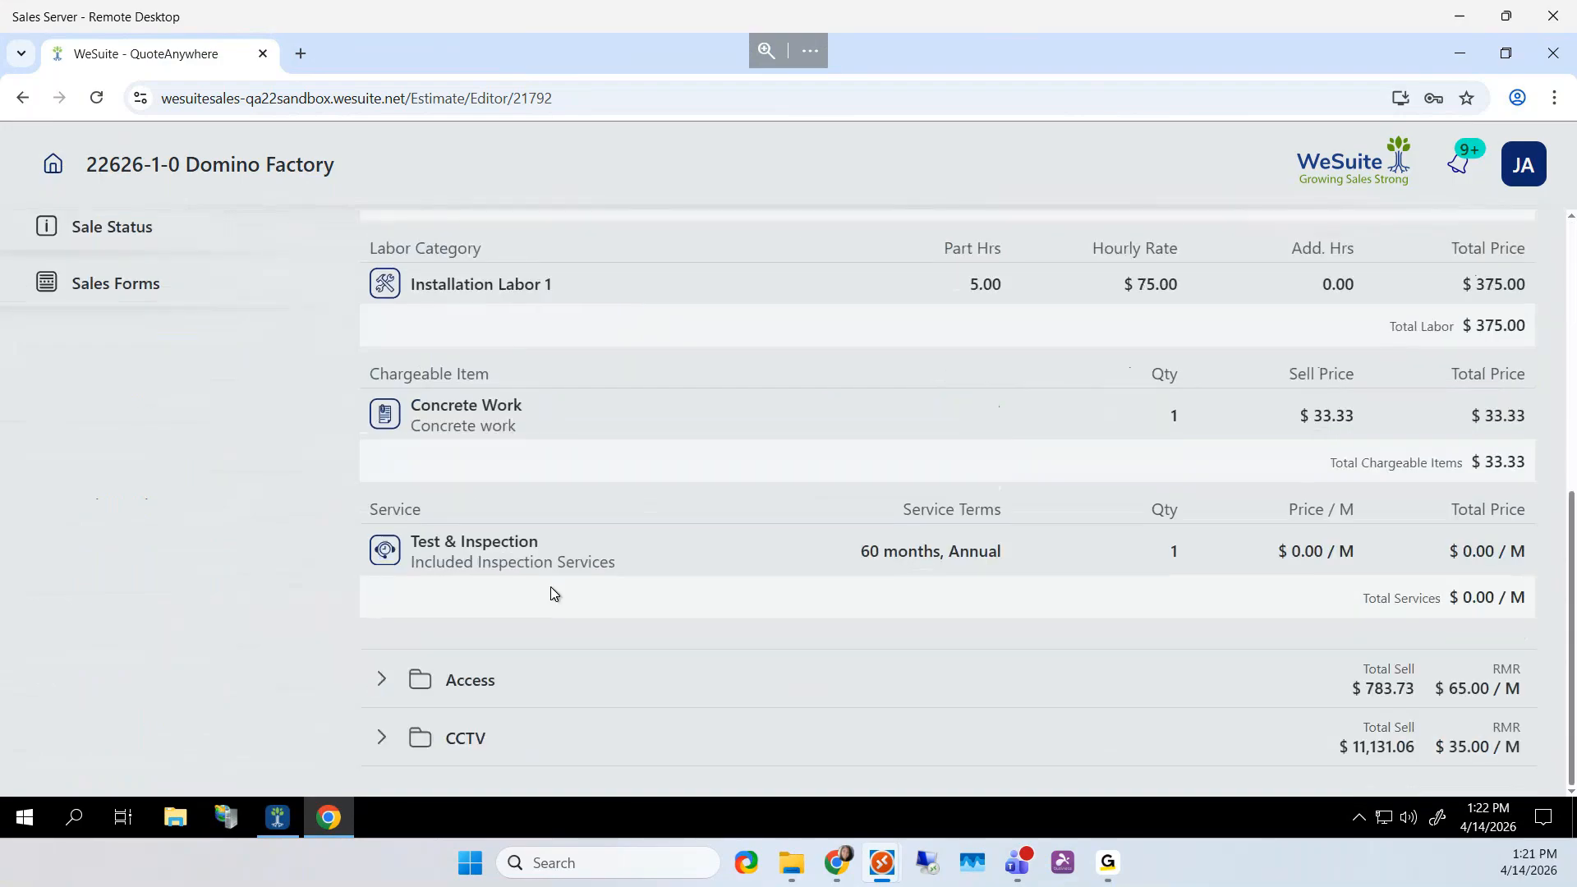
{"action": "scroll", "coordinate": [551, 592], "scroll_direction": "up", "scroll_amount": 5}
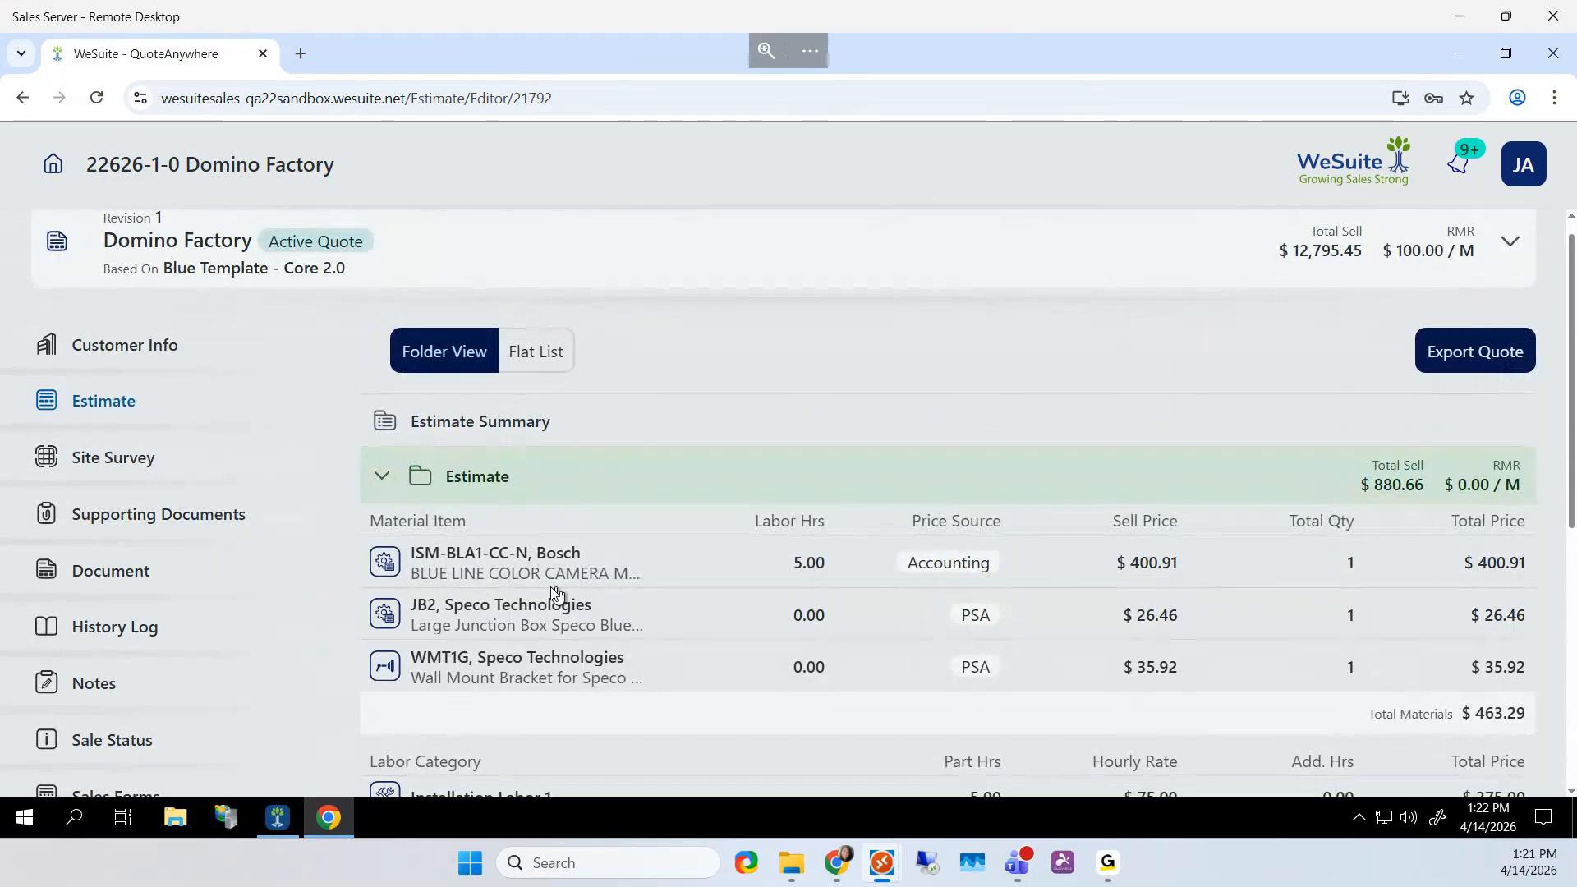
Prepare an email of the quote document to the main contact, replace the message body with a body template, and send it
{"action": "left_click", "coordinate": [82, 569]}
{"action": "left_click", "coordinate": [488, 394]}
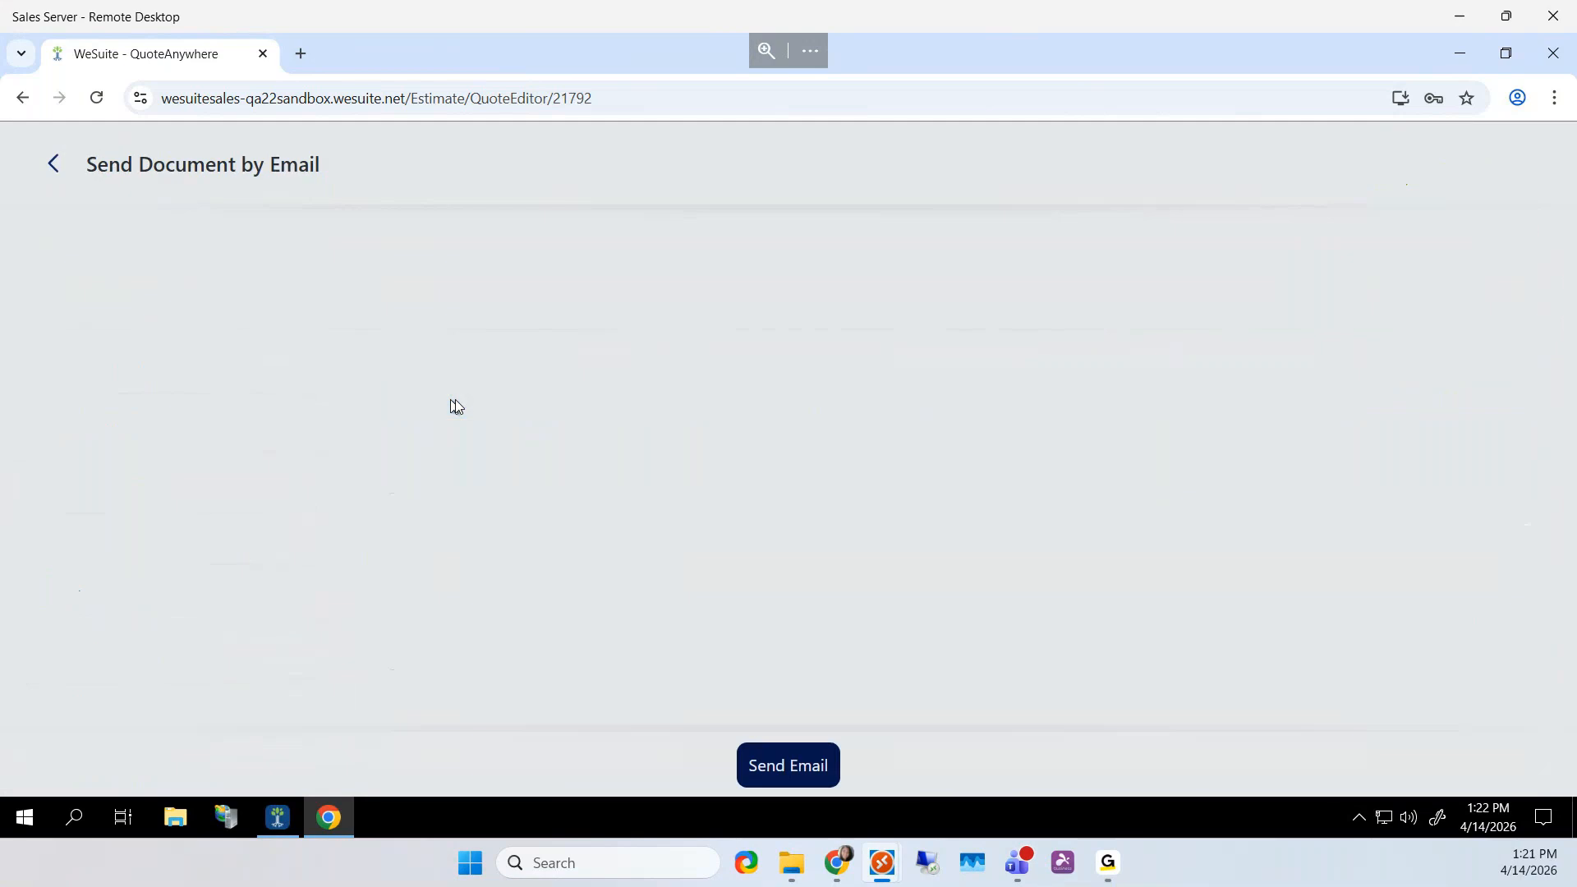
{"action": "left_click", "coordinate": [426, 559]}
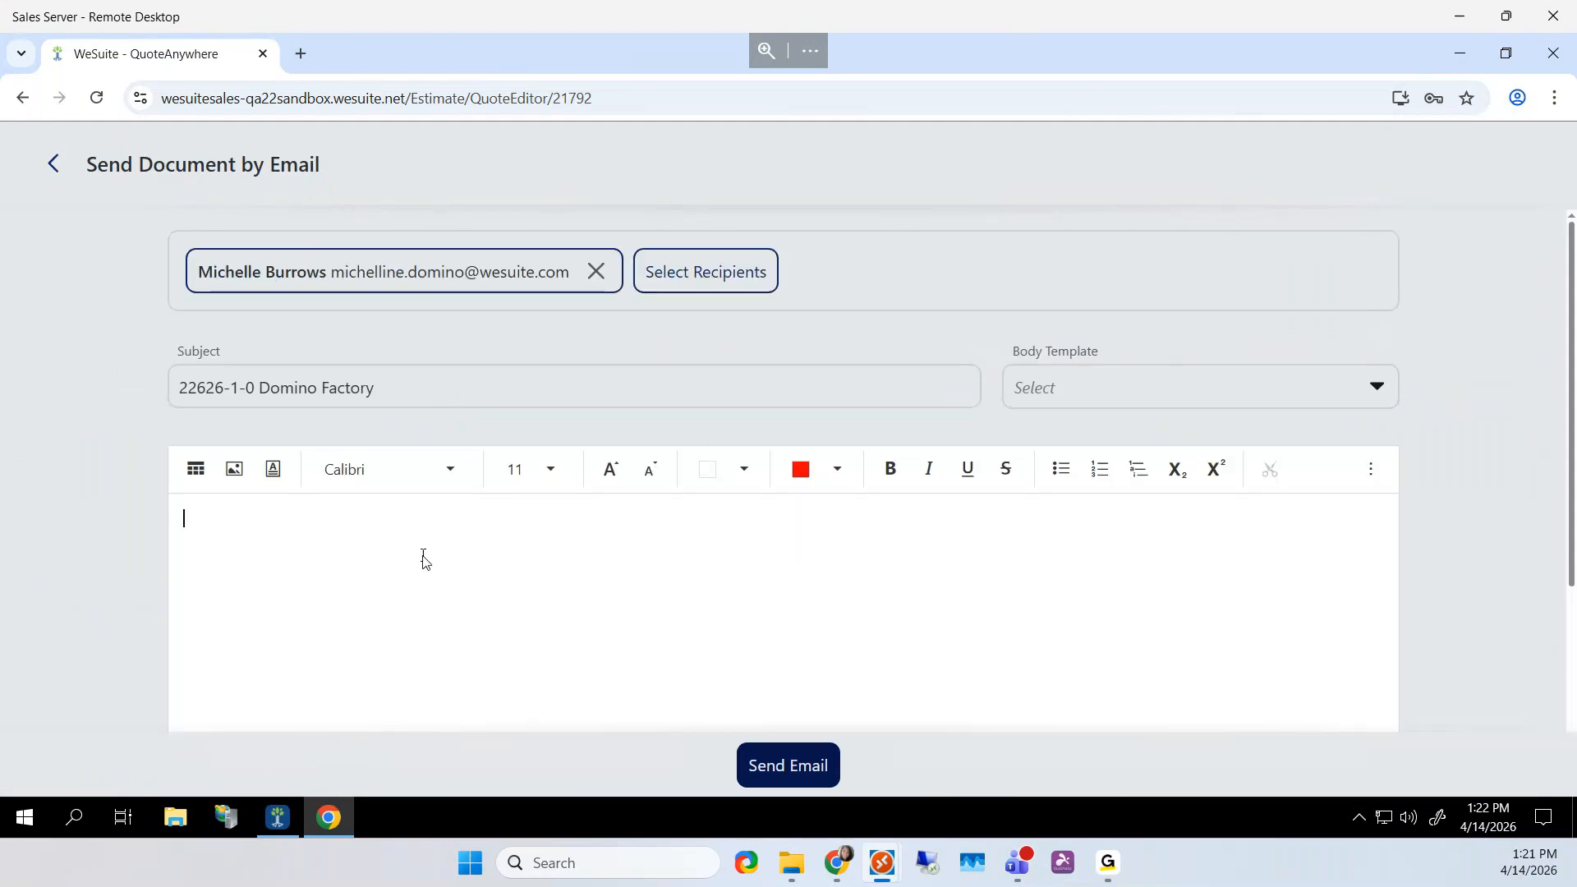
{"action": "left_click", "coordinate": [1063, 386]}
{"action": "left_click", "coordinate": [1053, 453]}
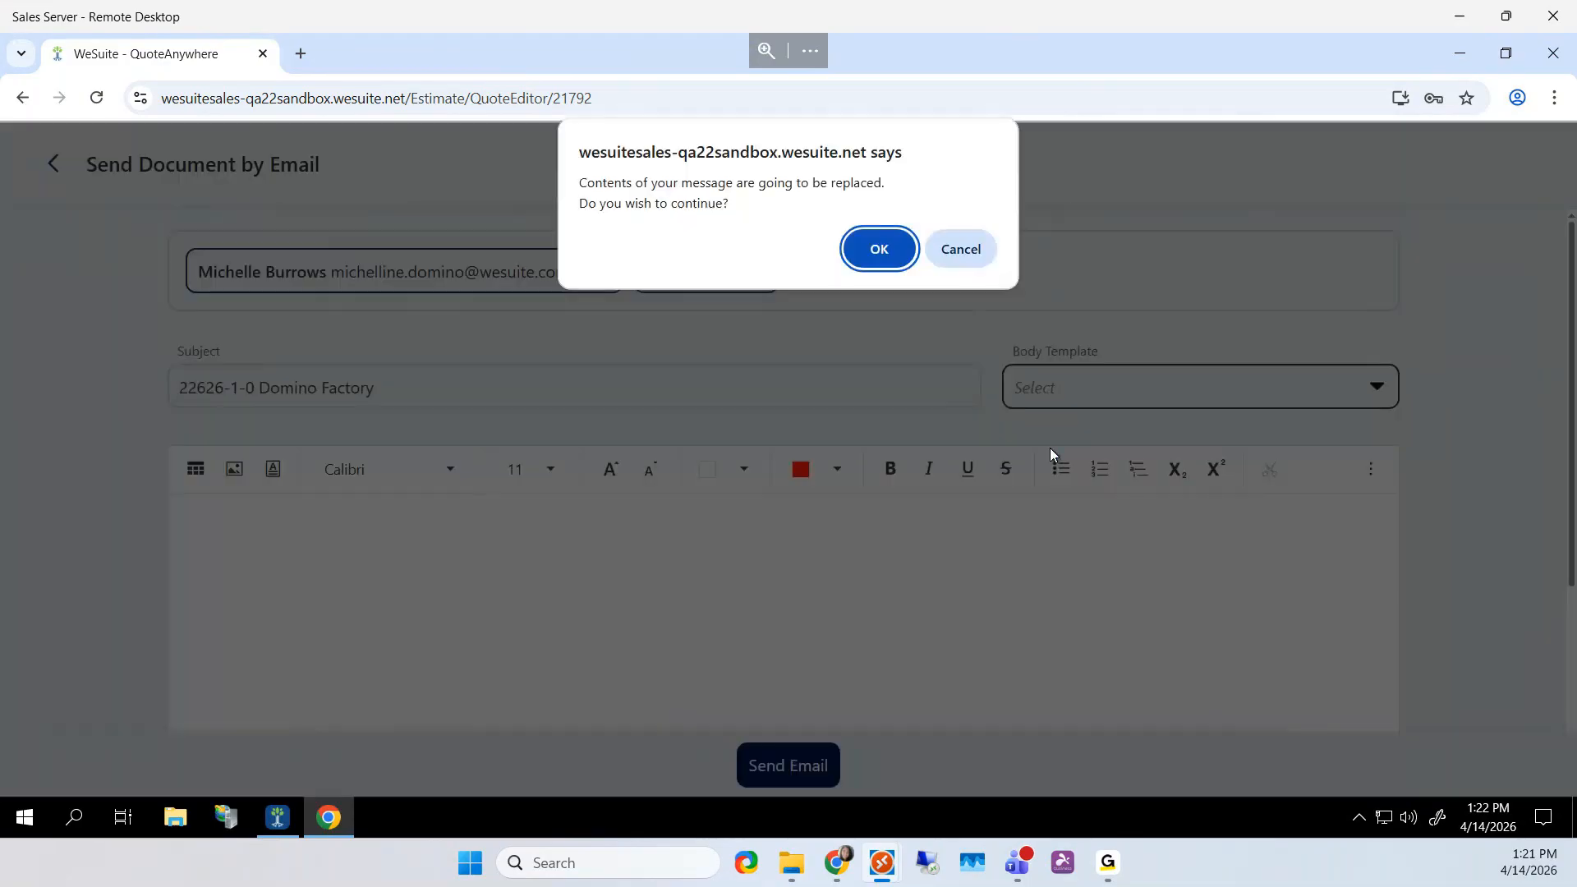
{"action": "left_click", "coordinate": [895, 248]}
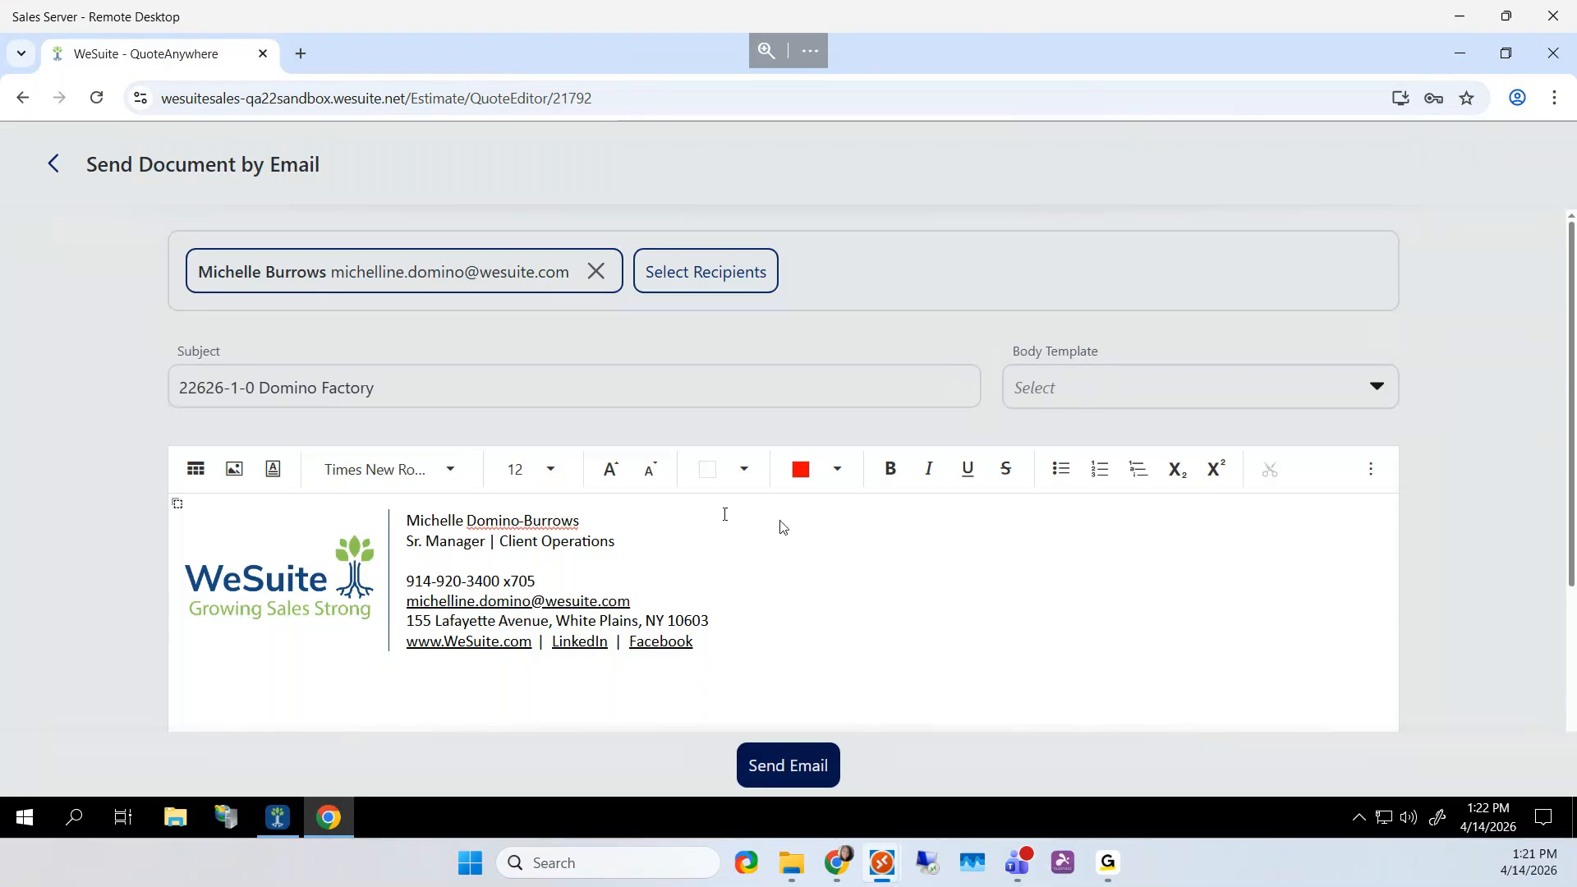
{"action": "left_click", "coordinate": [817, 769]}
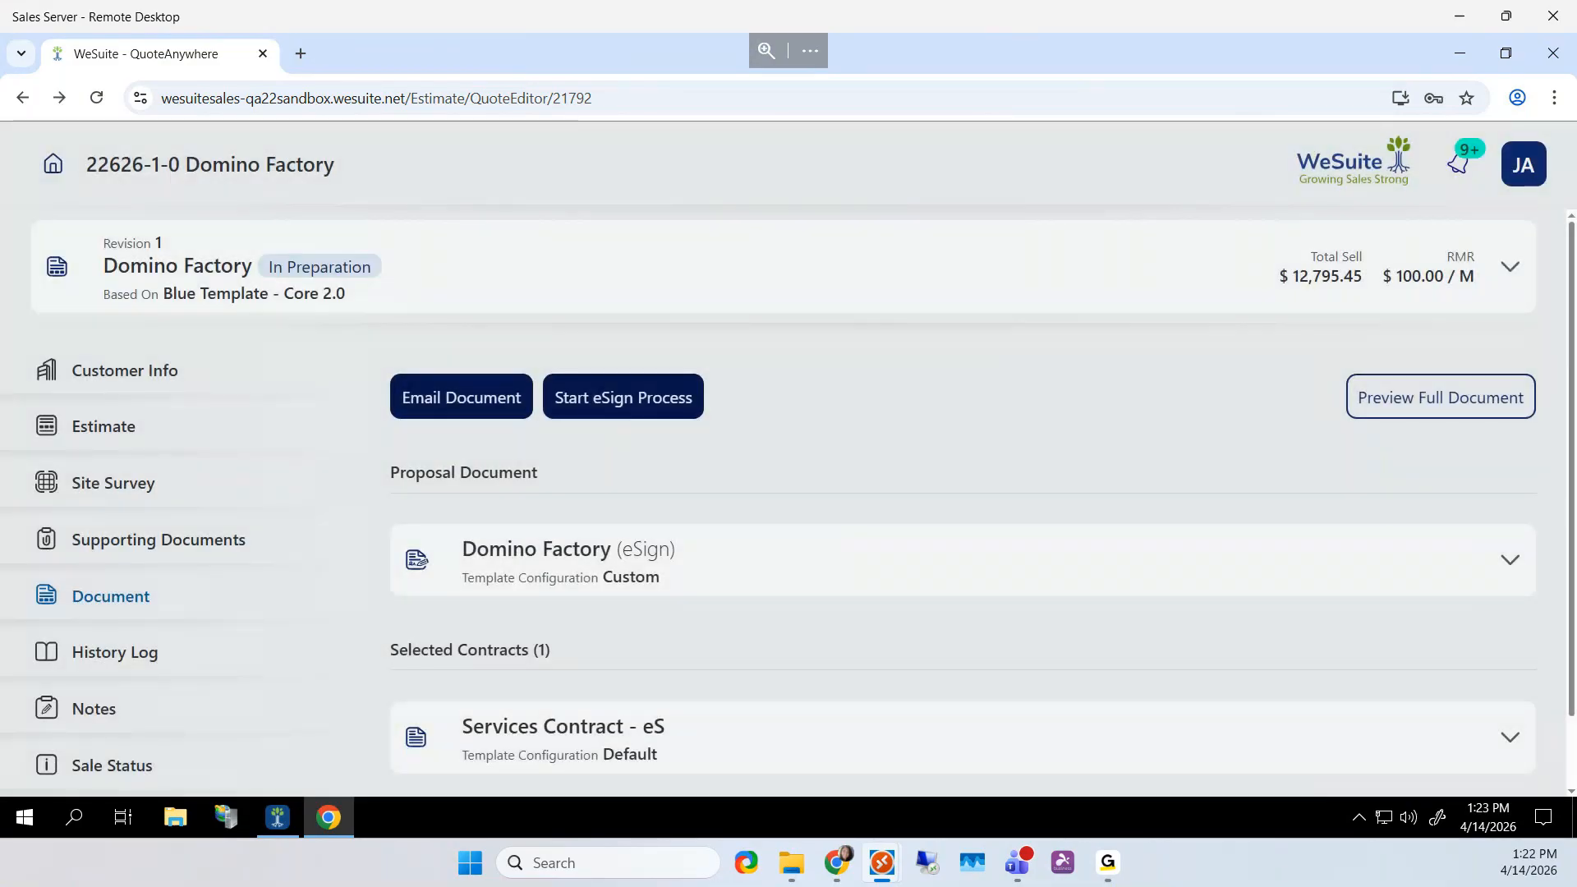
Check the quote packages in the Quote Package Manager, and mark the Revision 1 Domino Factory package as sent, accepting the lock
{"action": "key", "text": "alt+Tab"}
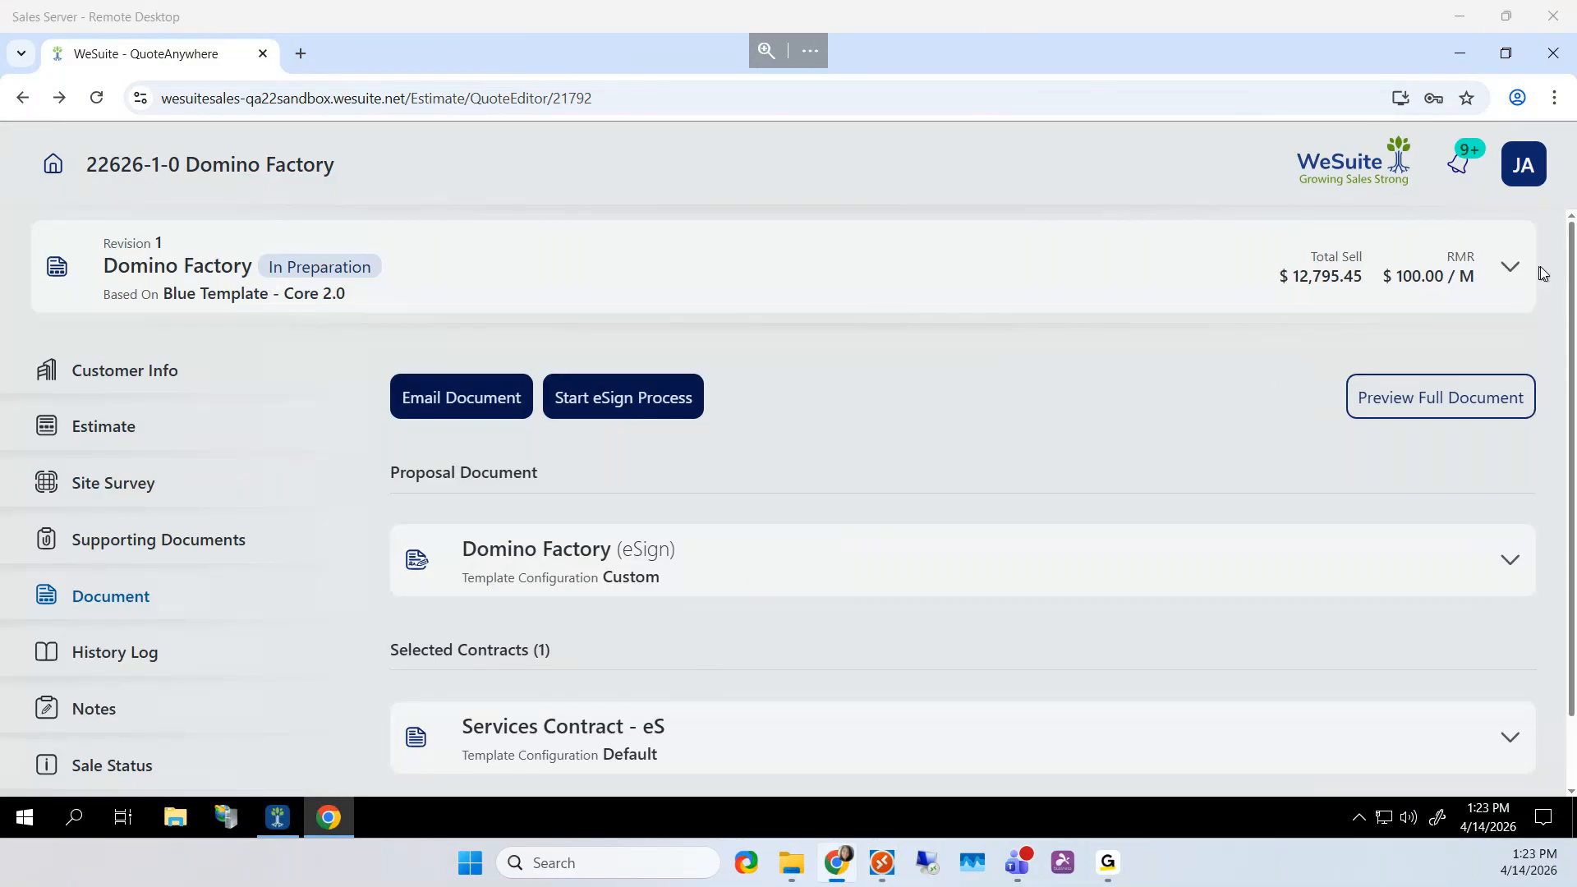
{"action": "left_click", "coordinate": [1509, 266]}
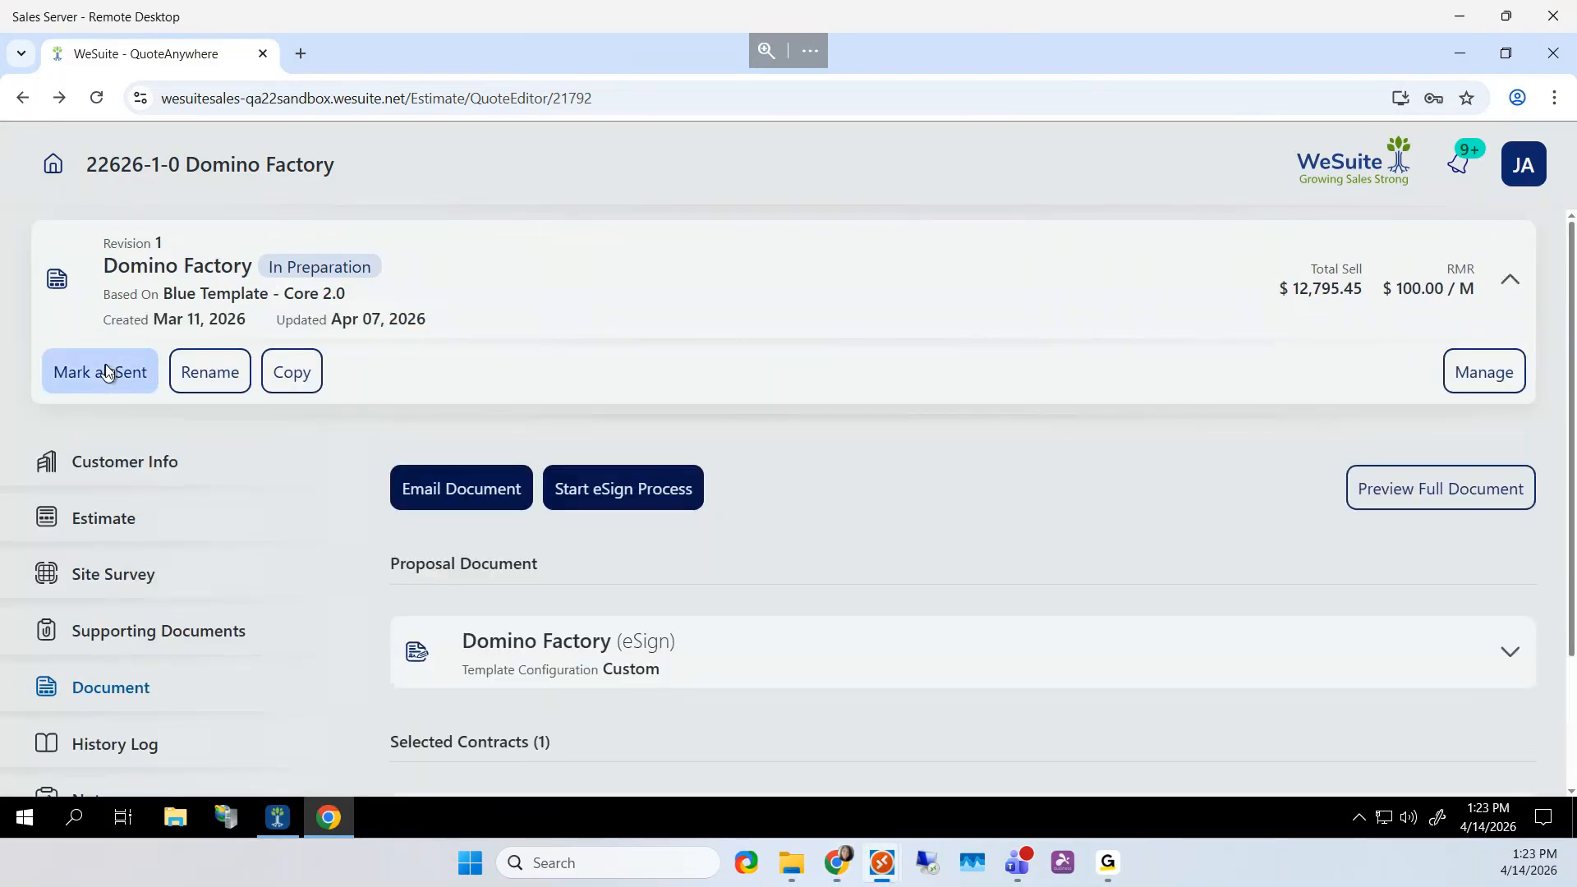
{"action": "left_click", "coordinate": [1485, 376]}
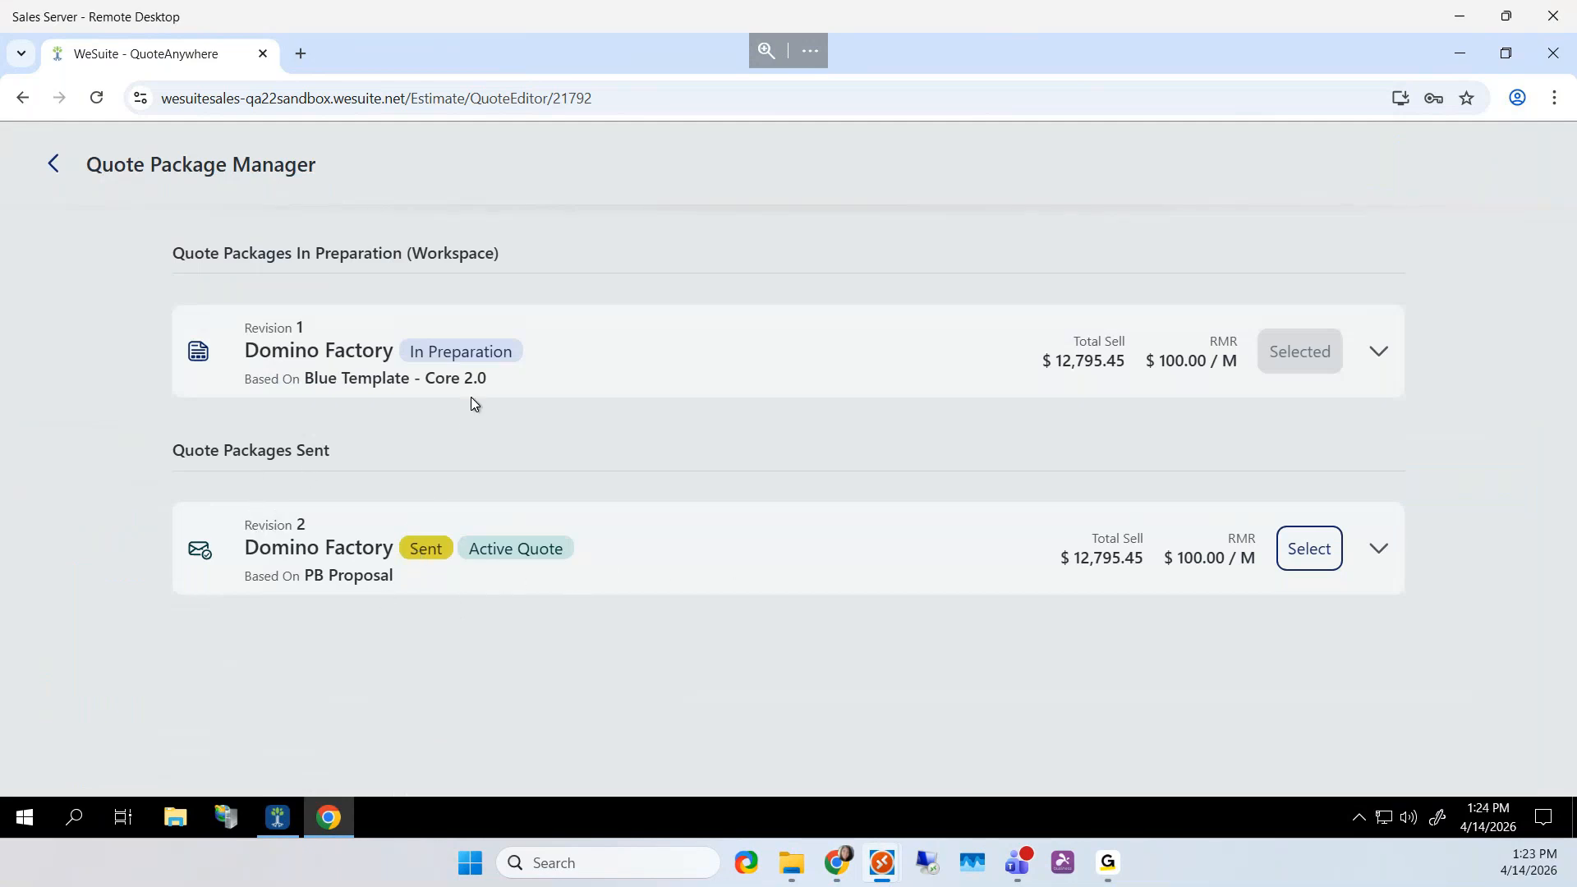
{"action": "left_click", "coordinate": [53, 164]}
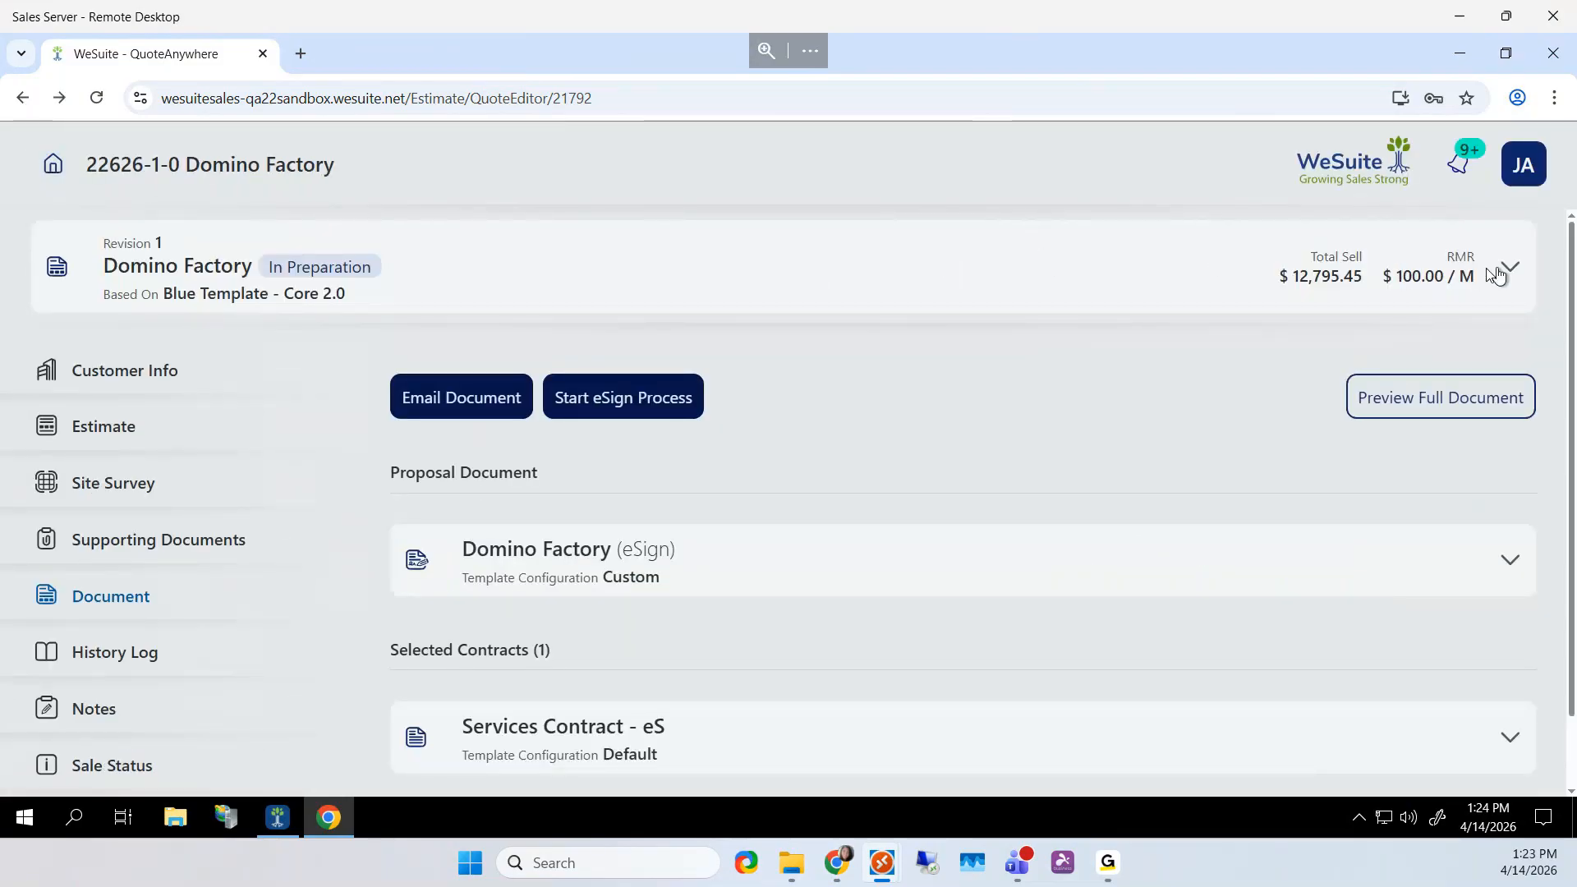
{"action": "left_click", "coordinate": [1510, 266]}
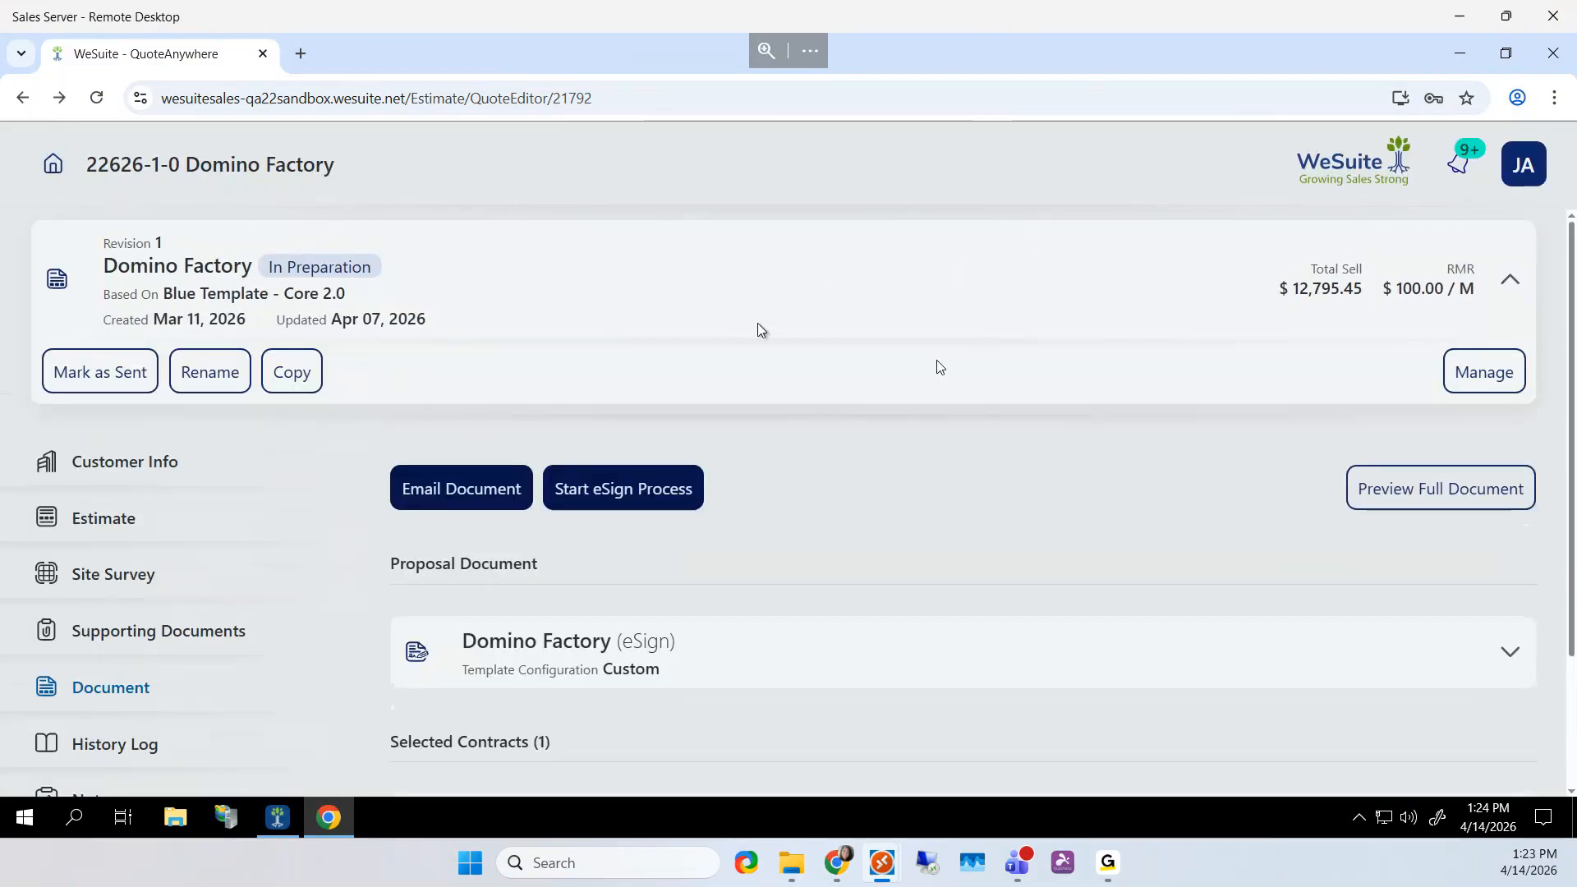
{"action": "left_click", "coordinate": [105, 379]}
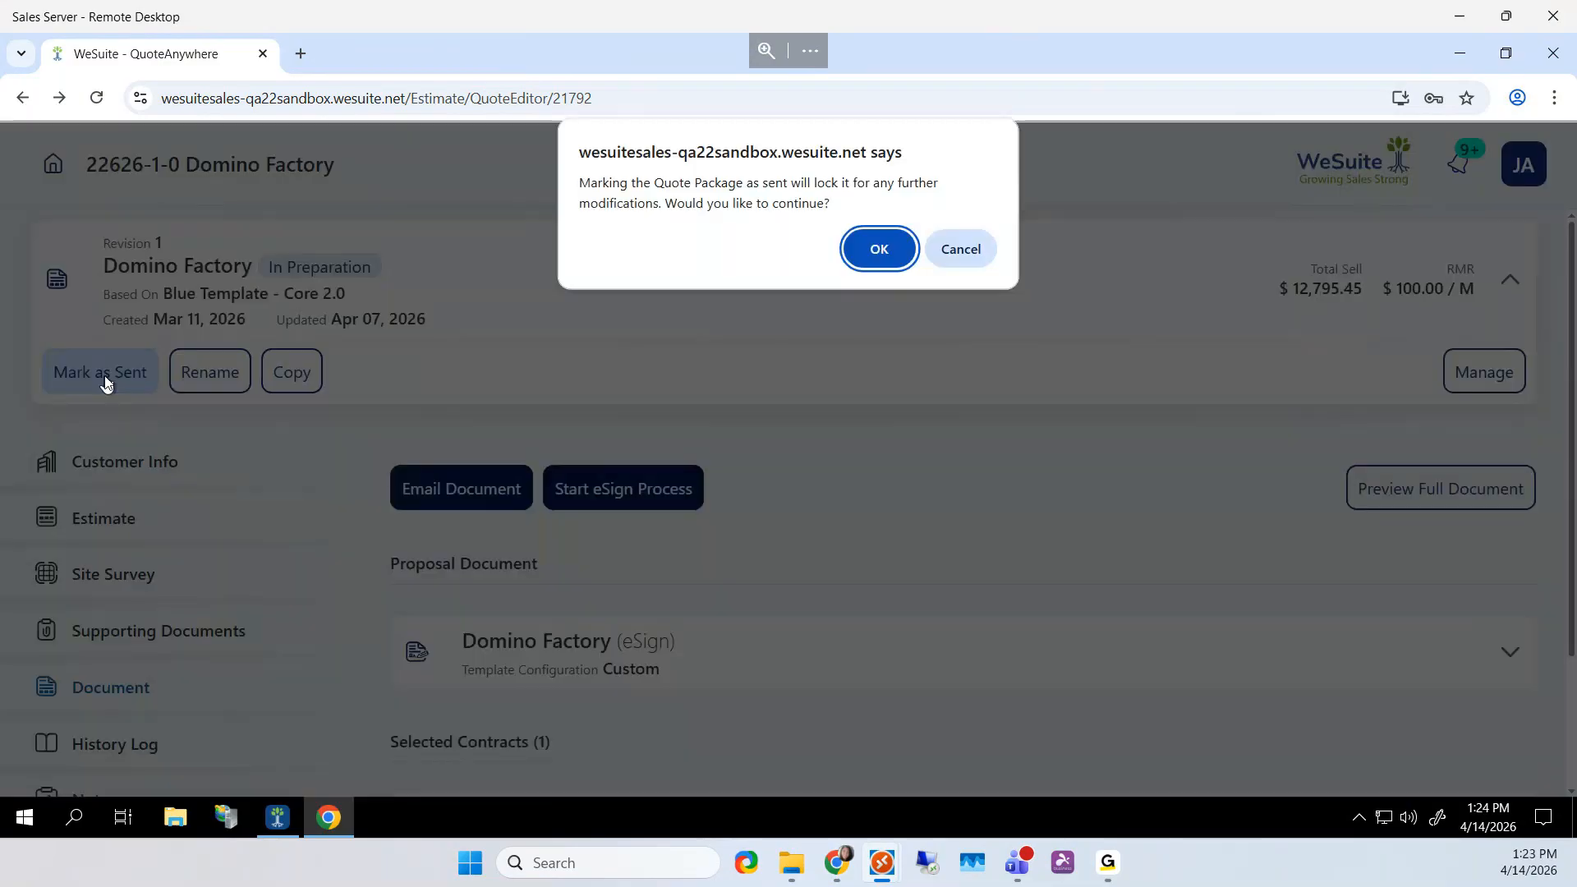
{"action": "left_click", "coordinate": [877, 249]}
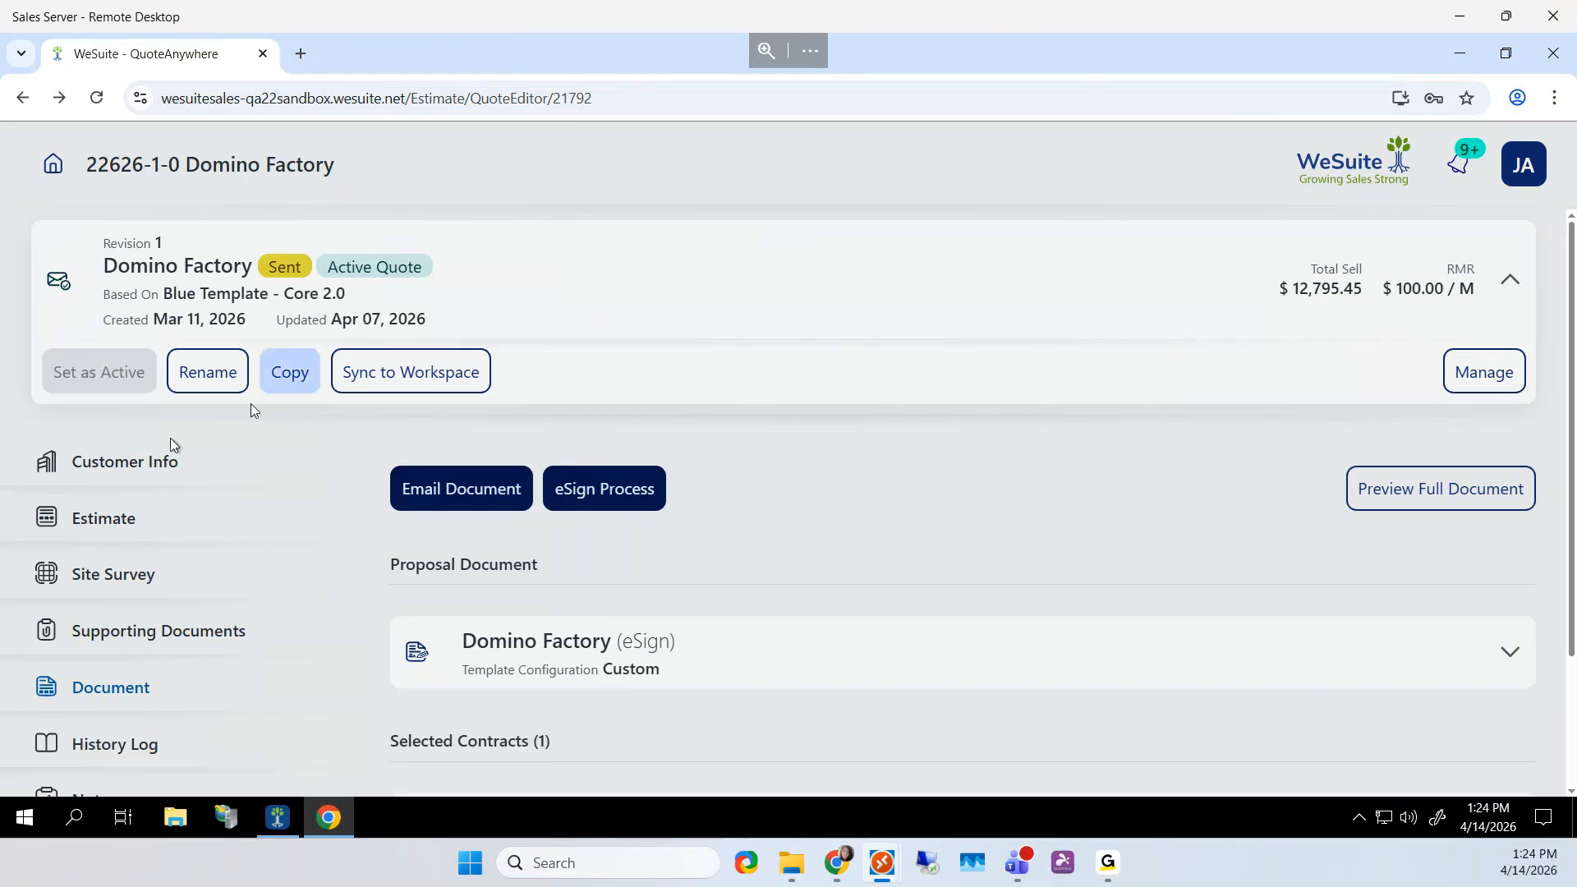
Examine which Estimate Summary settings remain editable for the sent quote package, from the estimate name down to the estimate level
{"action": "left_click", "coordinate": [85, 530]}
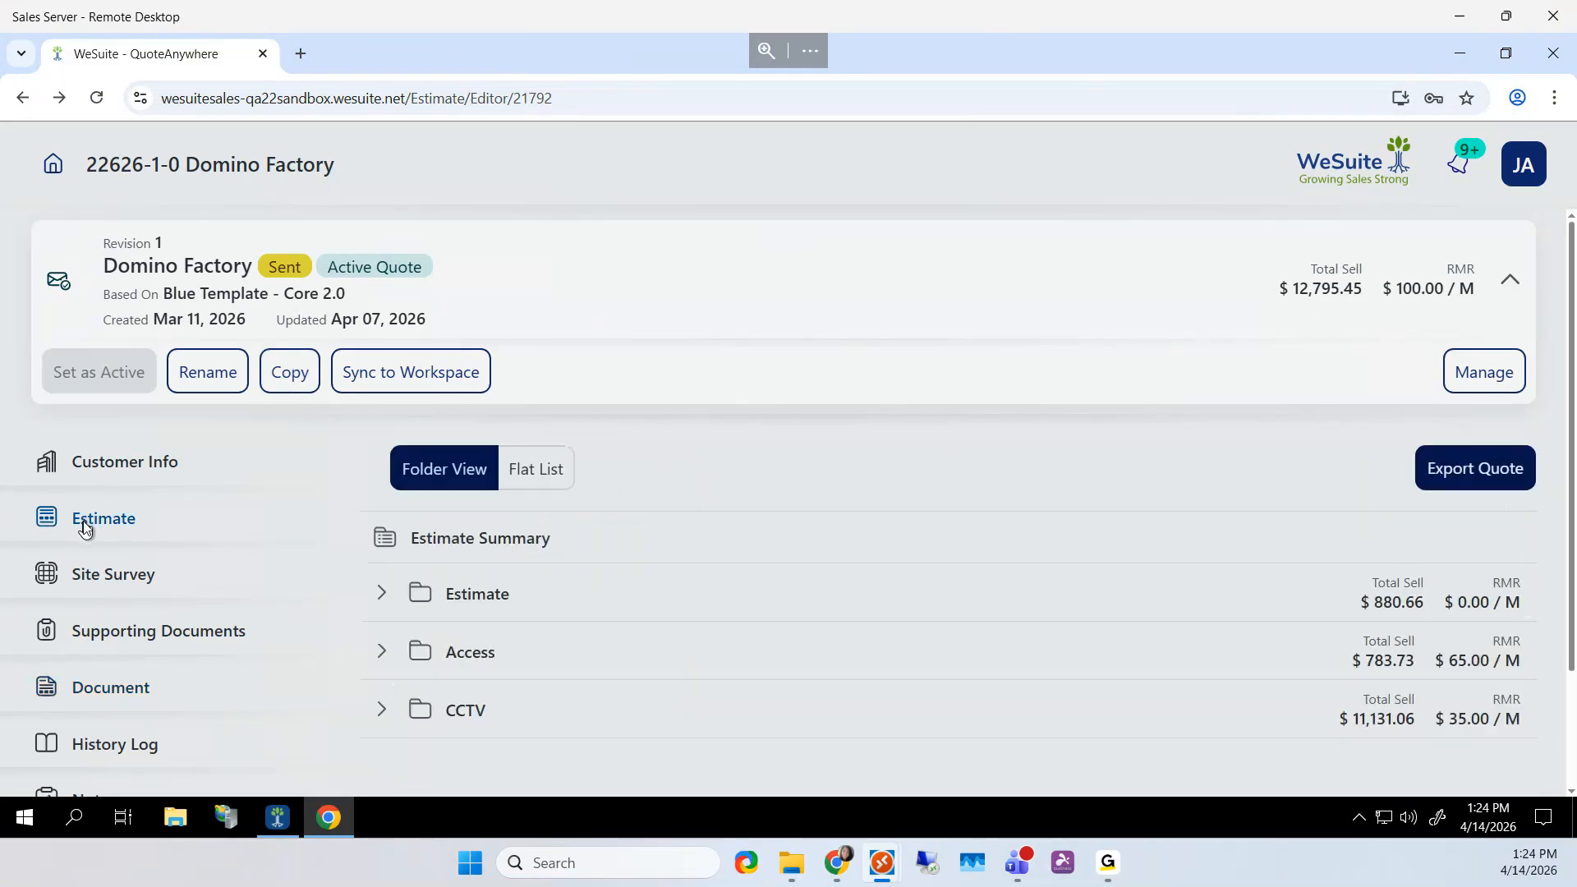
{"action": "left_click", "coordinate": [380, 655]}
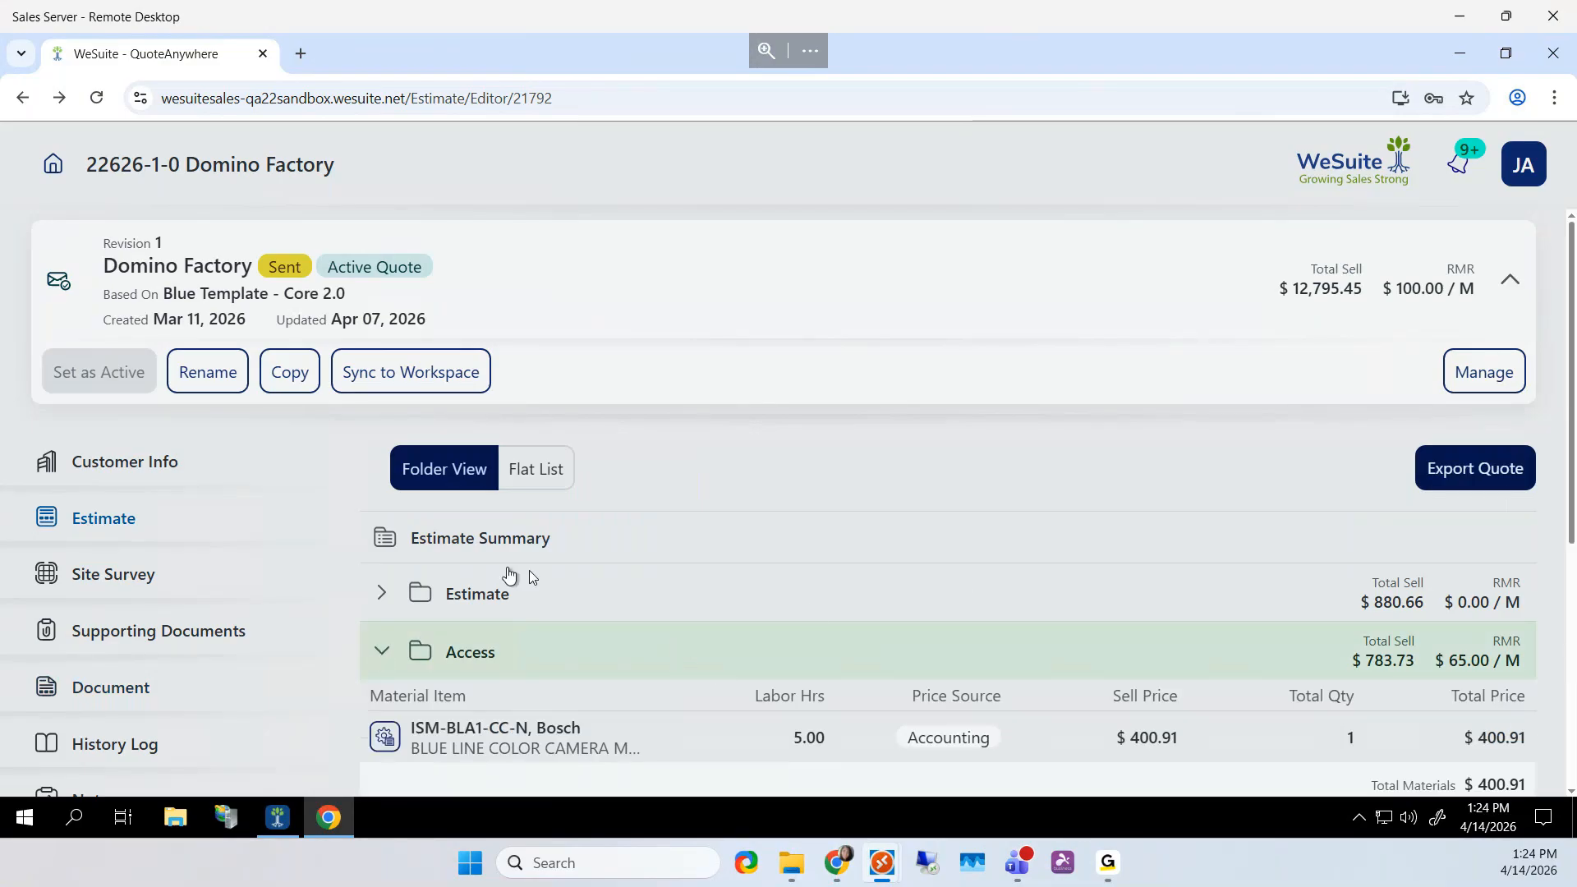
{"action": "left_click", "coordinate": [435, 545]}
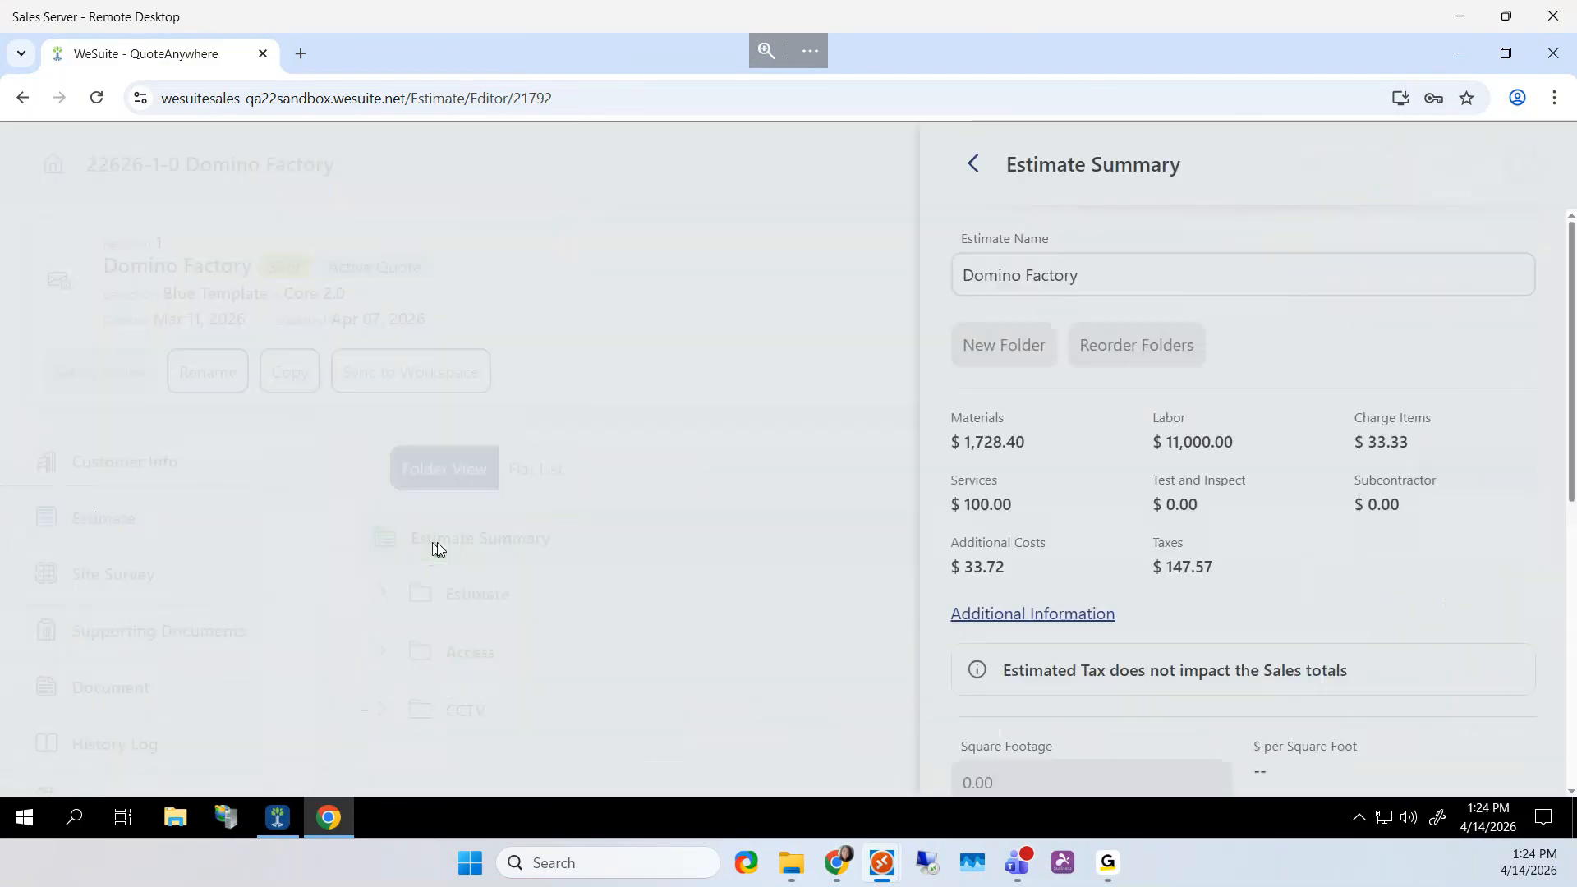
{"action": "scroll", "coordinate": [1084, 400], "scroll_direction": "down", "scroll_amount": 2}
{"action": "scroll", "coordinate": [1084, 403], "scroll_direction": "up", "scroll_amount": 2}
{"action": "scroll", "coordinate": [1091, 408], "scroll_direction": "down", "scroll_amount": 6}
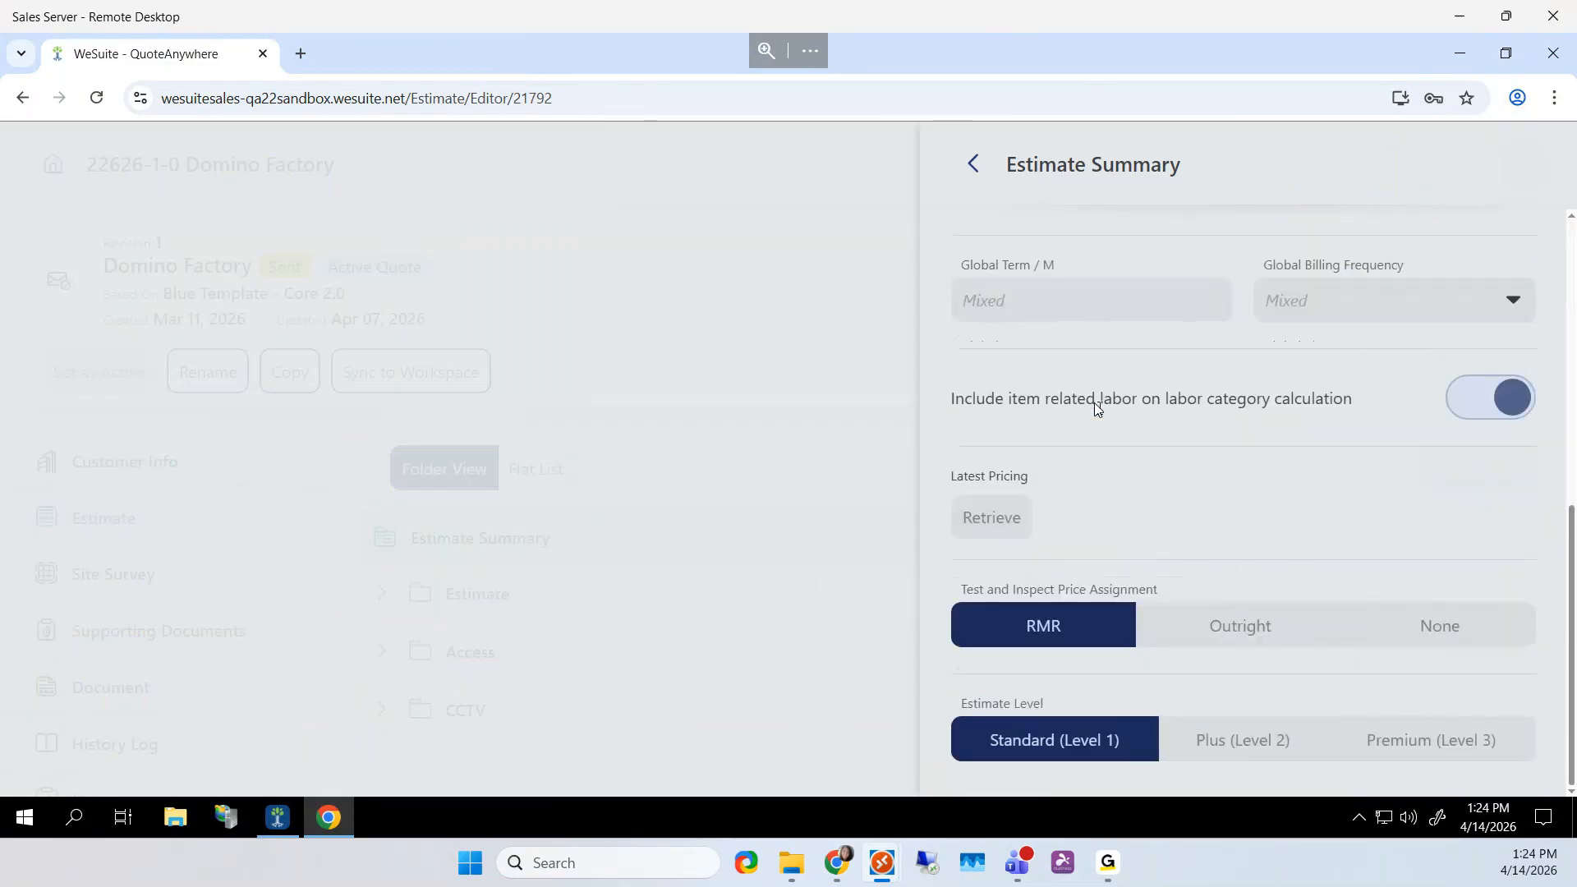
{"action": "left_click", "coordinate": [968, 166]}
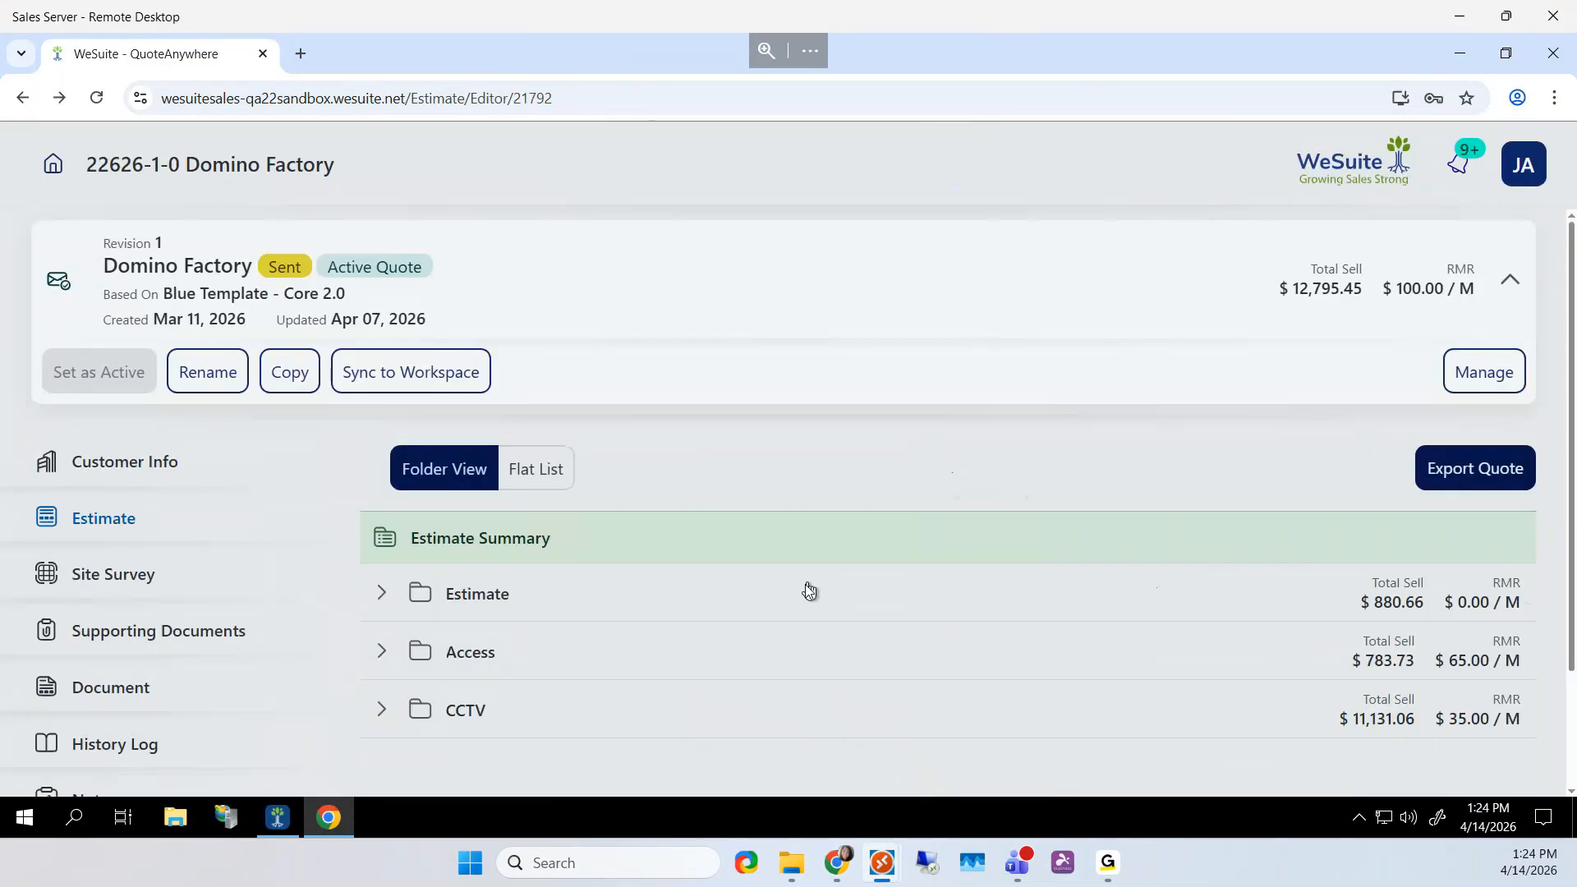
Examine the Access folder's edit details, including its name, type, pricing retrieval and delete options, and close them
{"action": "left_click", "coordinate": [797, 664]}
{"action": "left_click", "coordinate": [797, 662]}
{"action": "scroll", "coordinate": [1495, 425], "scroll_direction": "down", "scroll_amount": 1}
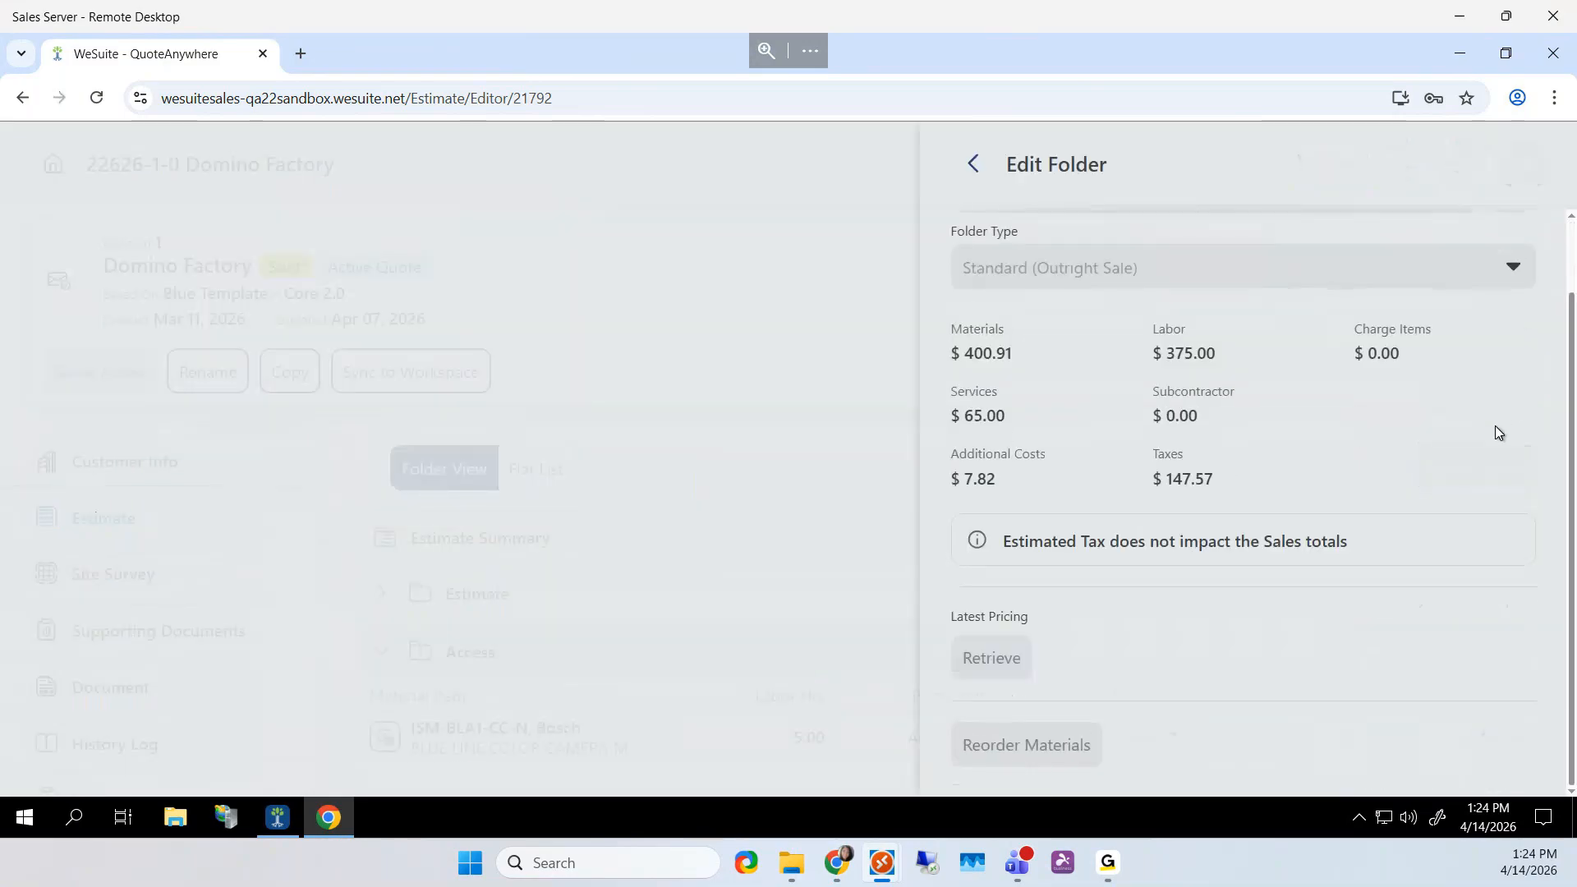
{"action": "scroll", "coordinate": [1494, 433], "scroll_direction": "up", "scroll_amount": 1}
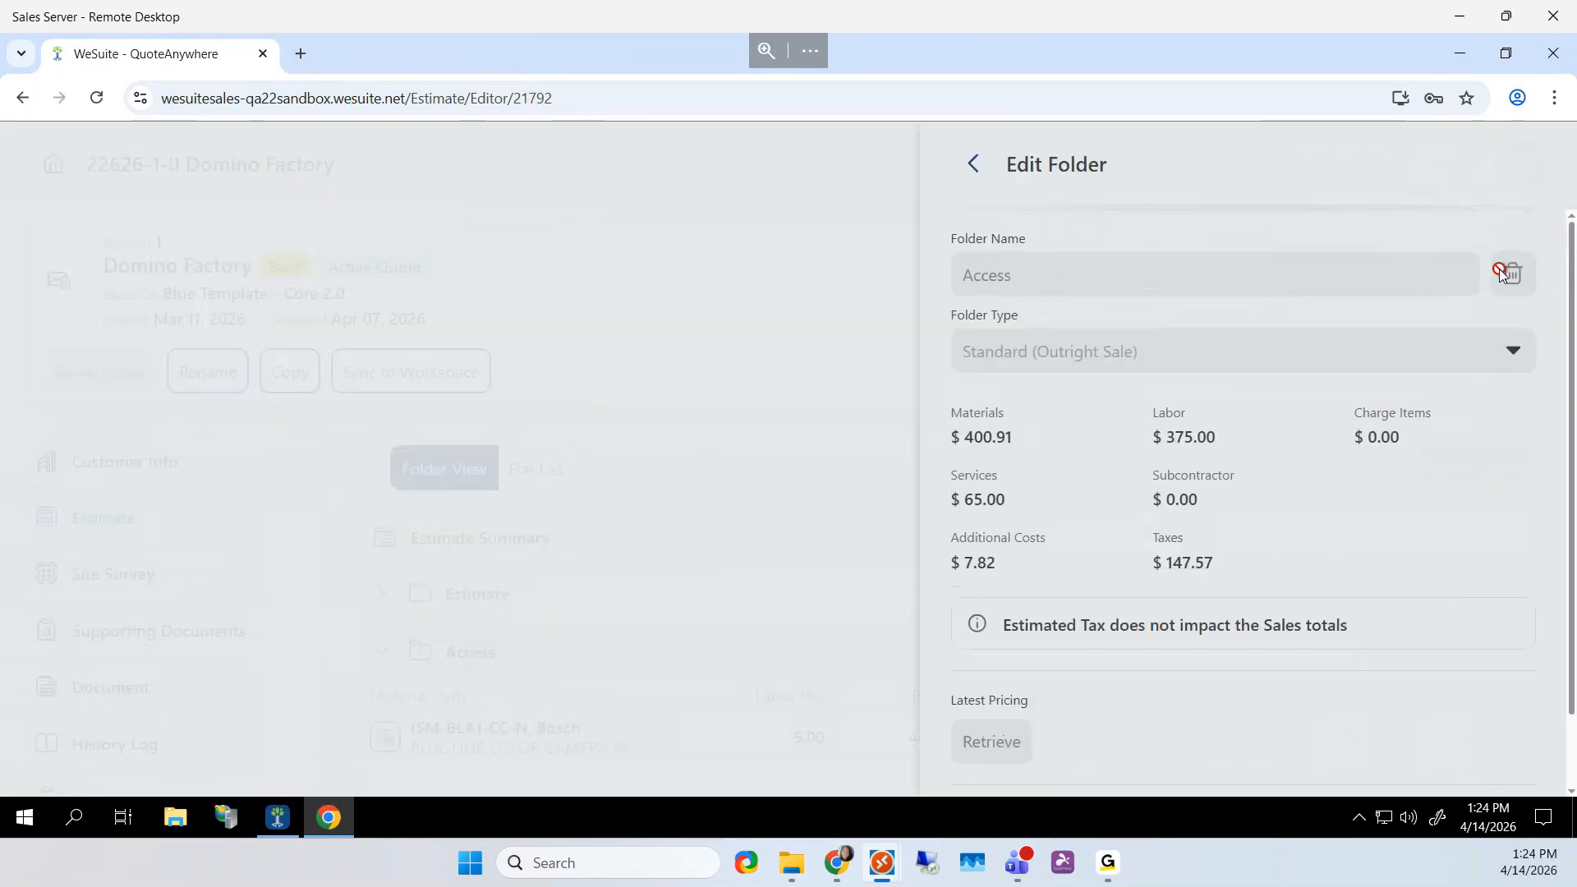
{"action": "left_click", "coordinate": [972, 164]}
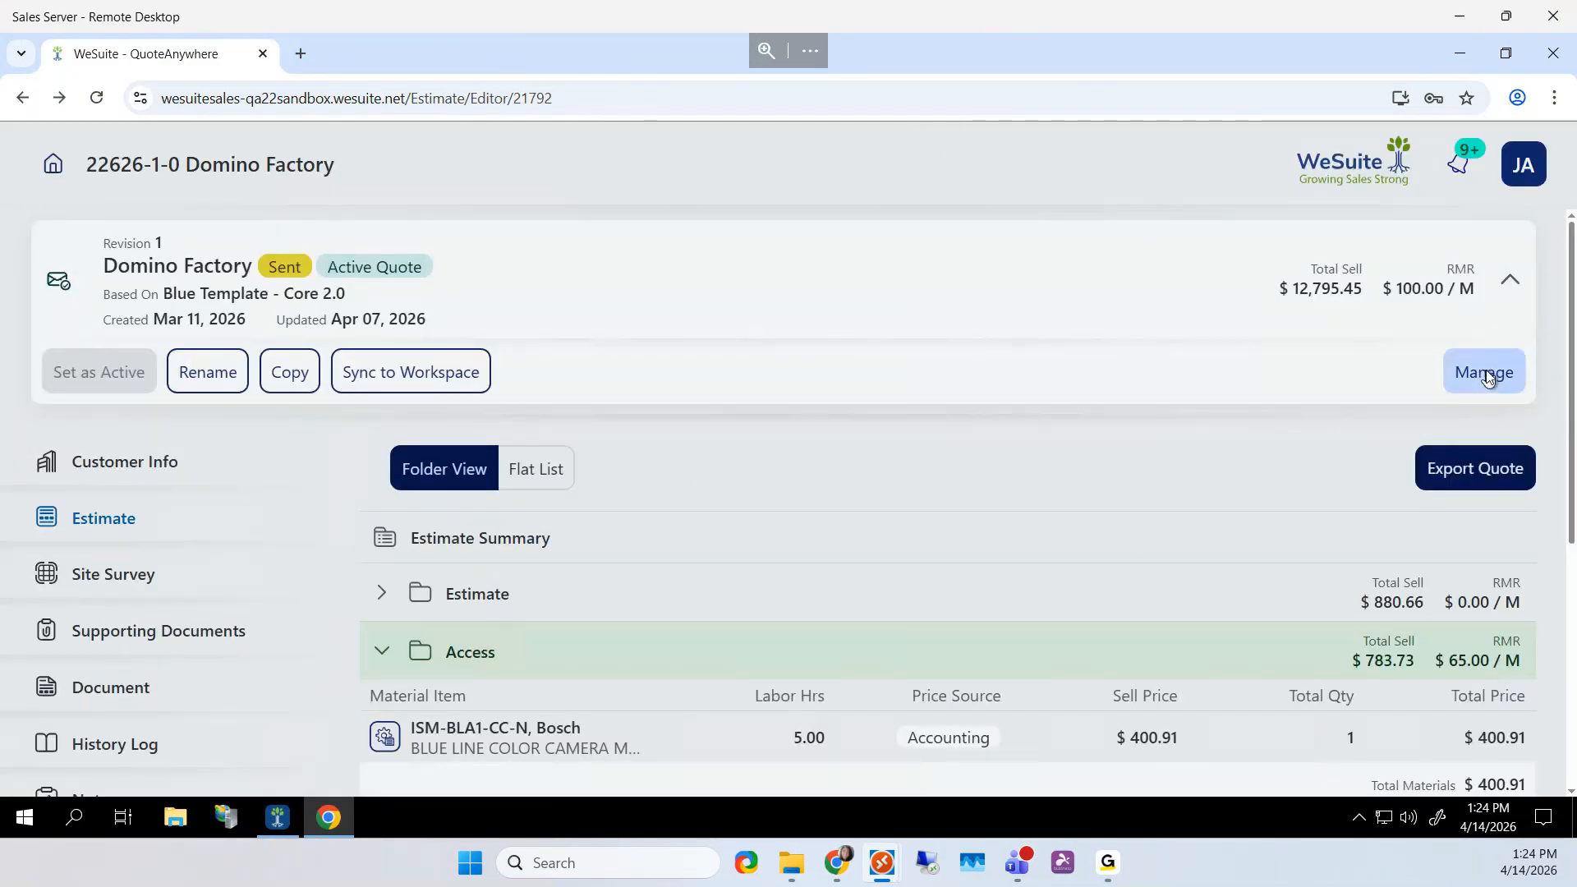
Add a new quote package named Domino Factory using the settings of the Blue Template - Core 2.0 template
{"action": "left_click", "coordinate": [1486, 375]}
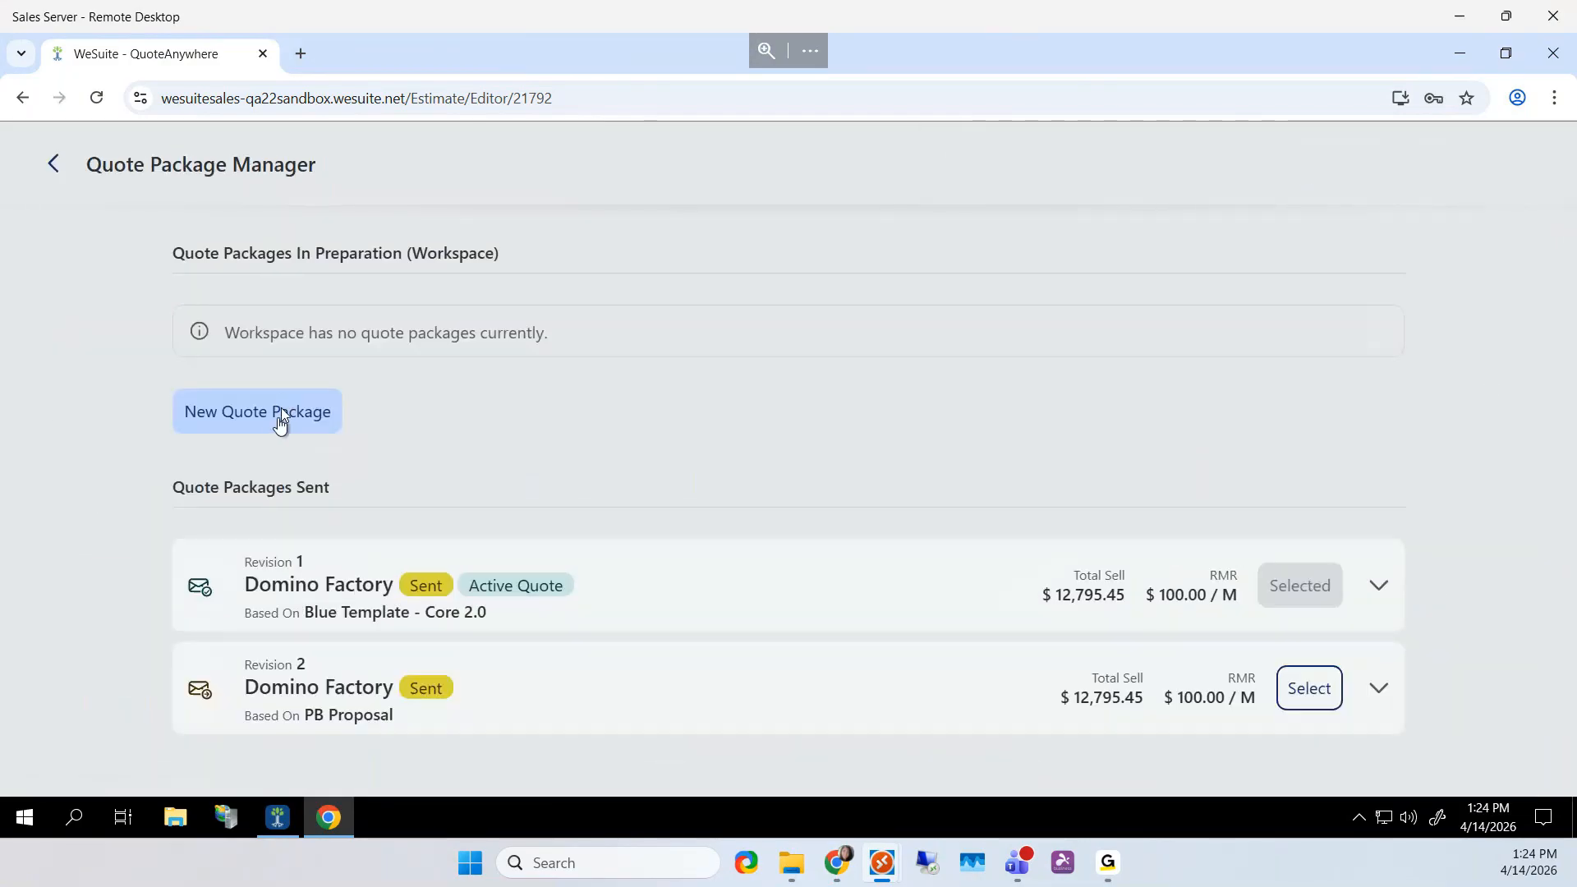
{"action": "left_click", "coordinate": [277, 417]}
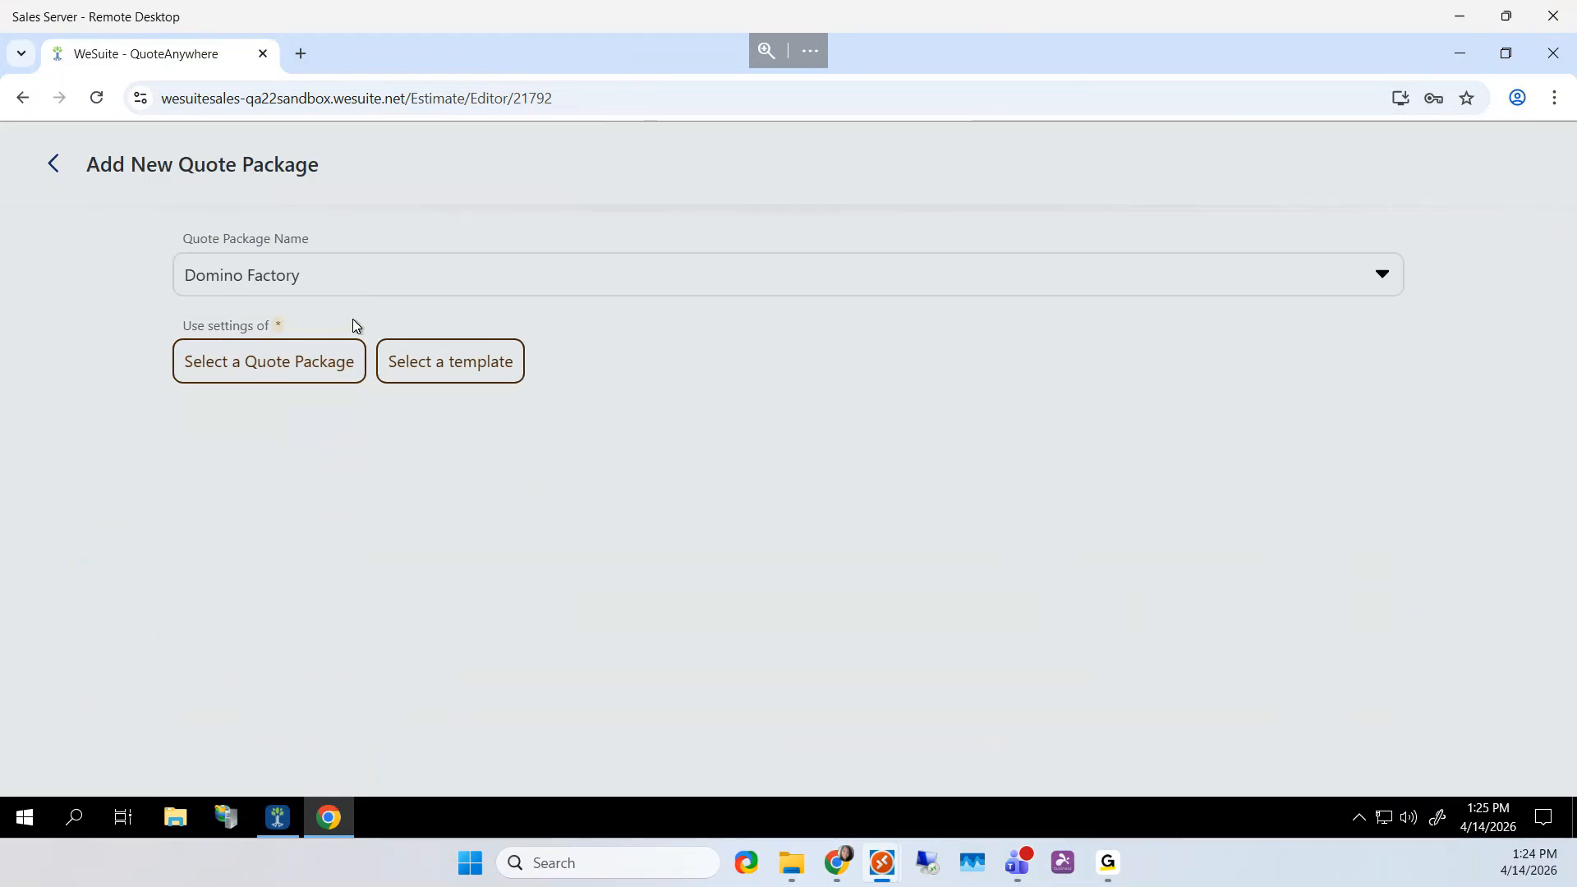
{"action": "left_click", "coordinate": [449, 369]}
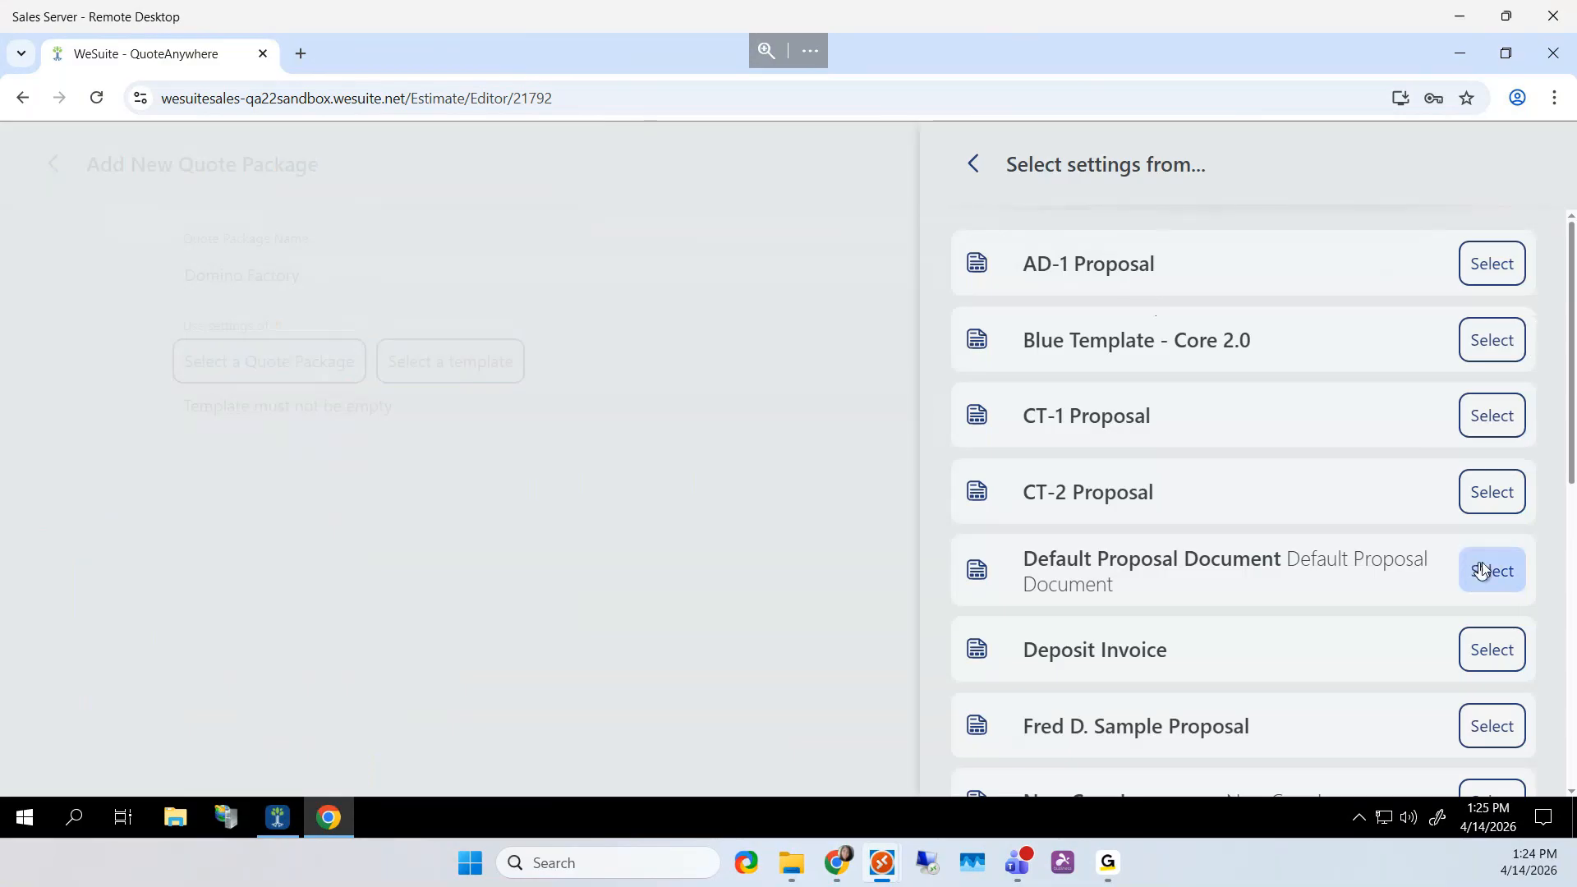
{"action": "scroll", "coordinate": [1475, 679], "scroll_direction": "down", "scroll_amount": 1}
{"action": "scroll", "coordinate": [1479, 684], "scroll_direction": "down", "scroll_amount": 1}
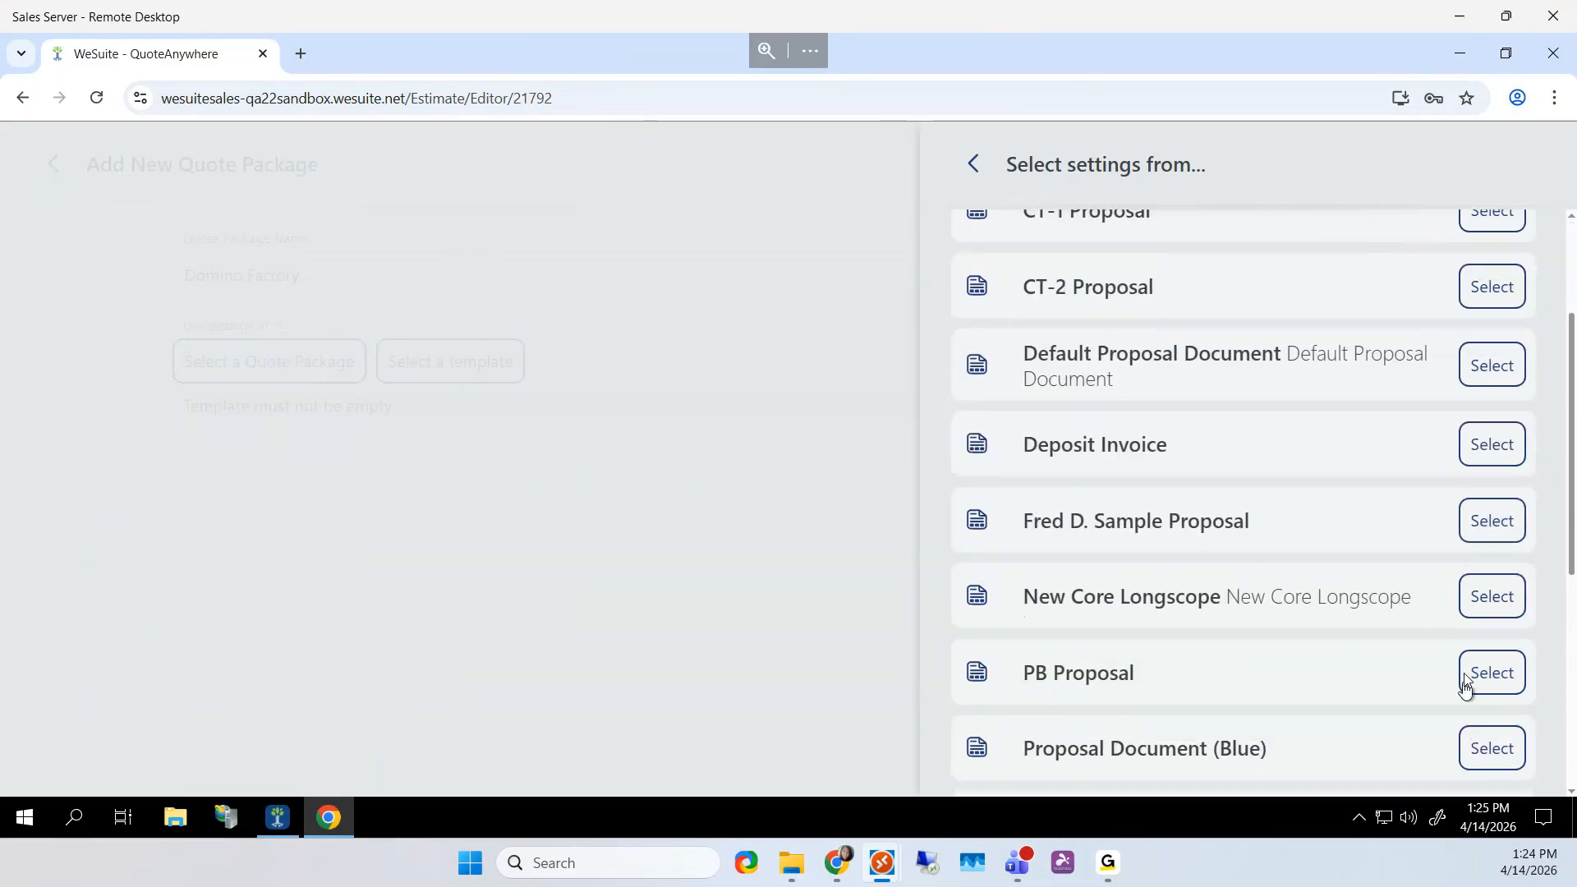
{"action": "scroll", "coordinate": [1468, 569], "scroll_direction": "down", "scroll_amount": 3}
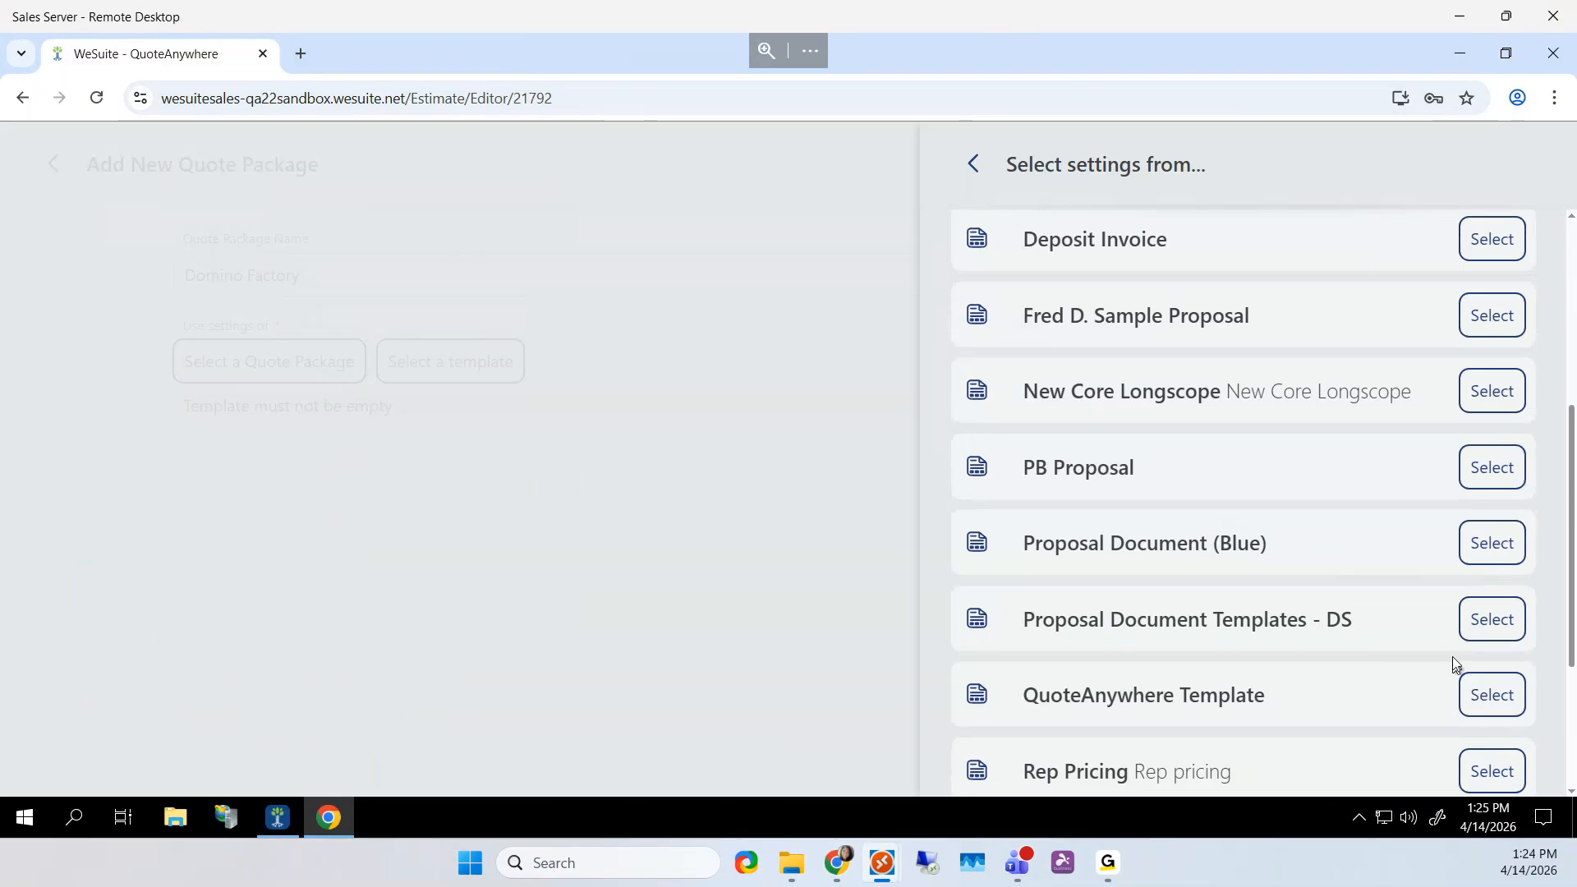
{"action": "scroll", "coordinate": [1470, 653], "scroll_direction": "down", "scroll_amount": 3}
{"action": "scroll", "coordinate": [1470, 655], "scroll_direction": "down", "scroll_amount": 1}
{"action": "scroll", "coordinate": [1470, 654], "scroll_direction": "up", "scroll_amount": 6}
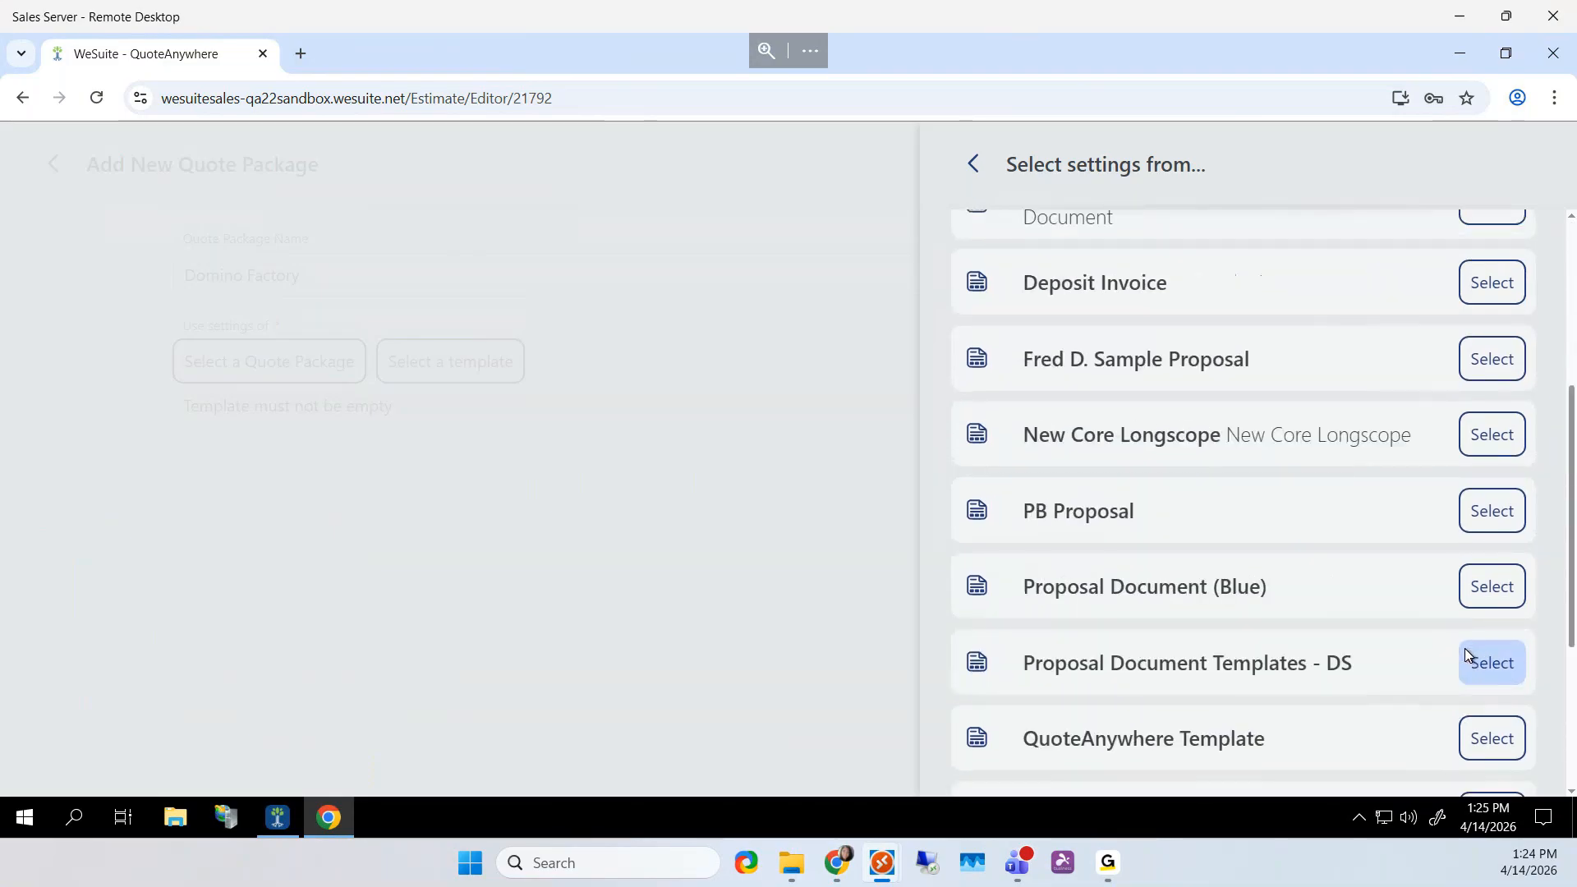
{"action": "scroll", "coordinate": [1470, 655], "scroll_direction": "up", "scroll_amount": 2}
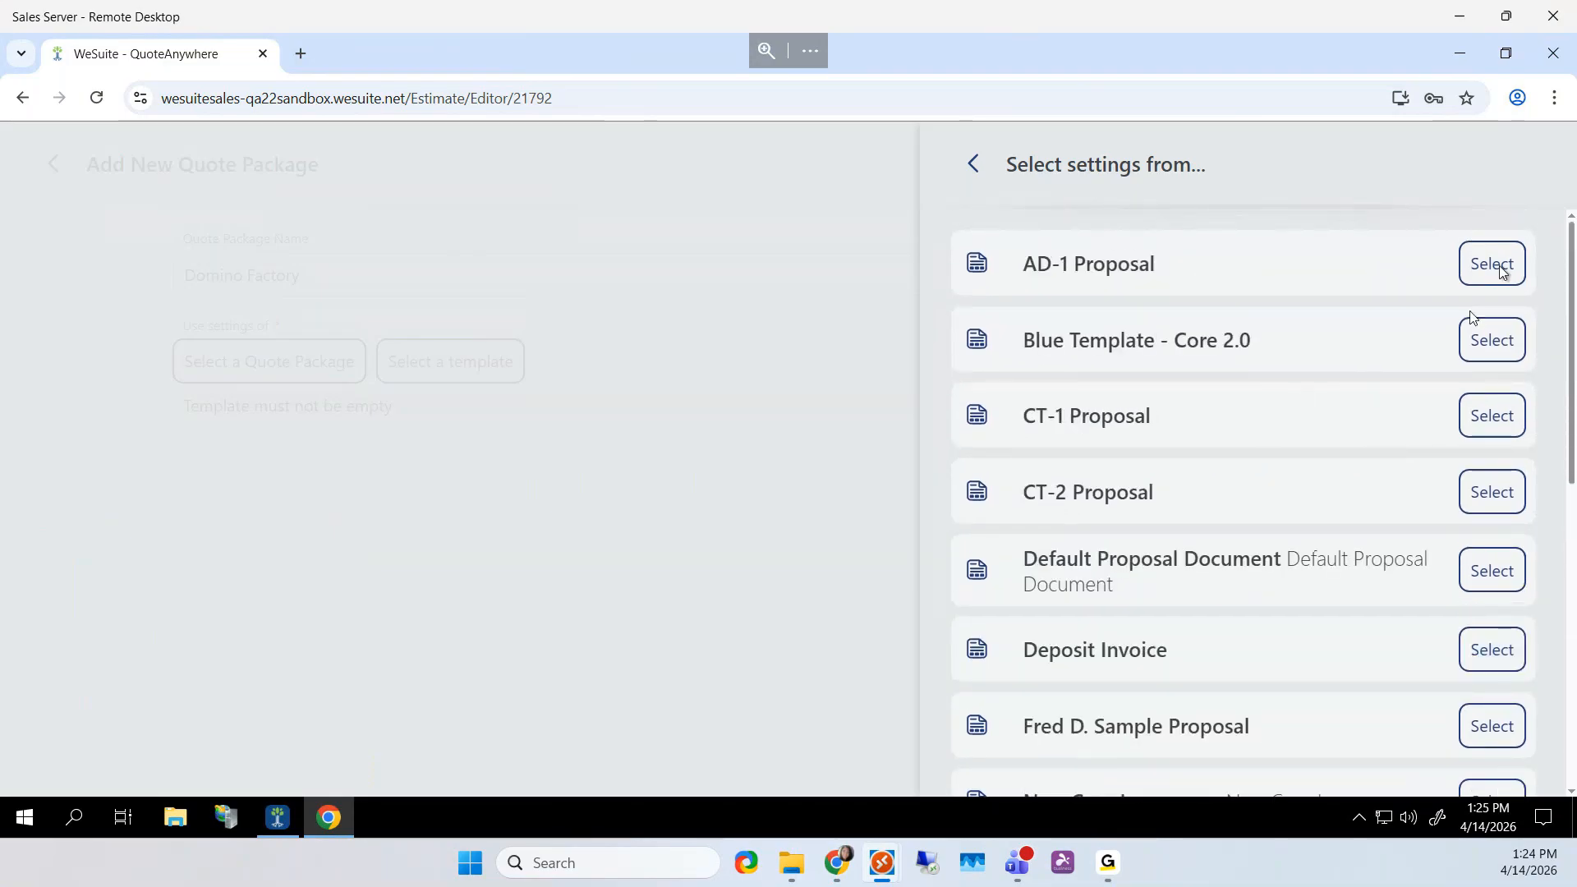
{"action": "left_click", "coordinate": [1478, 349]}
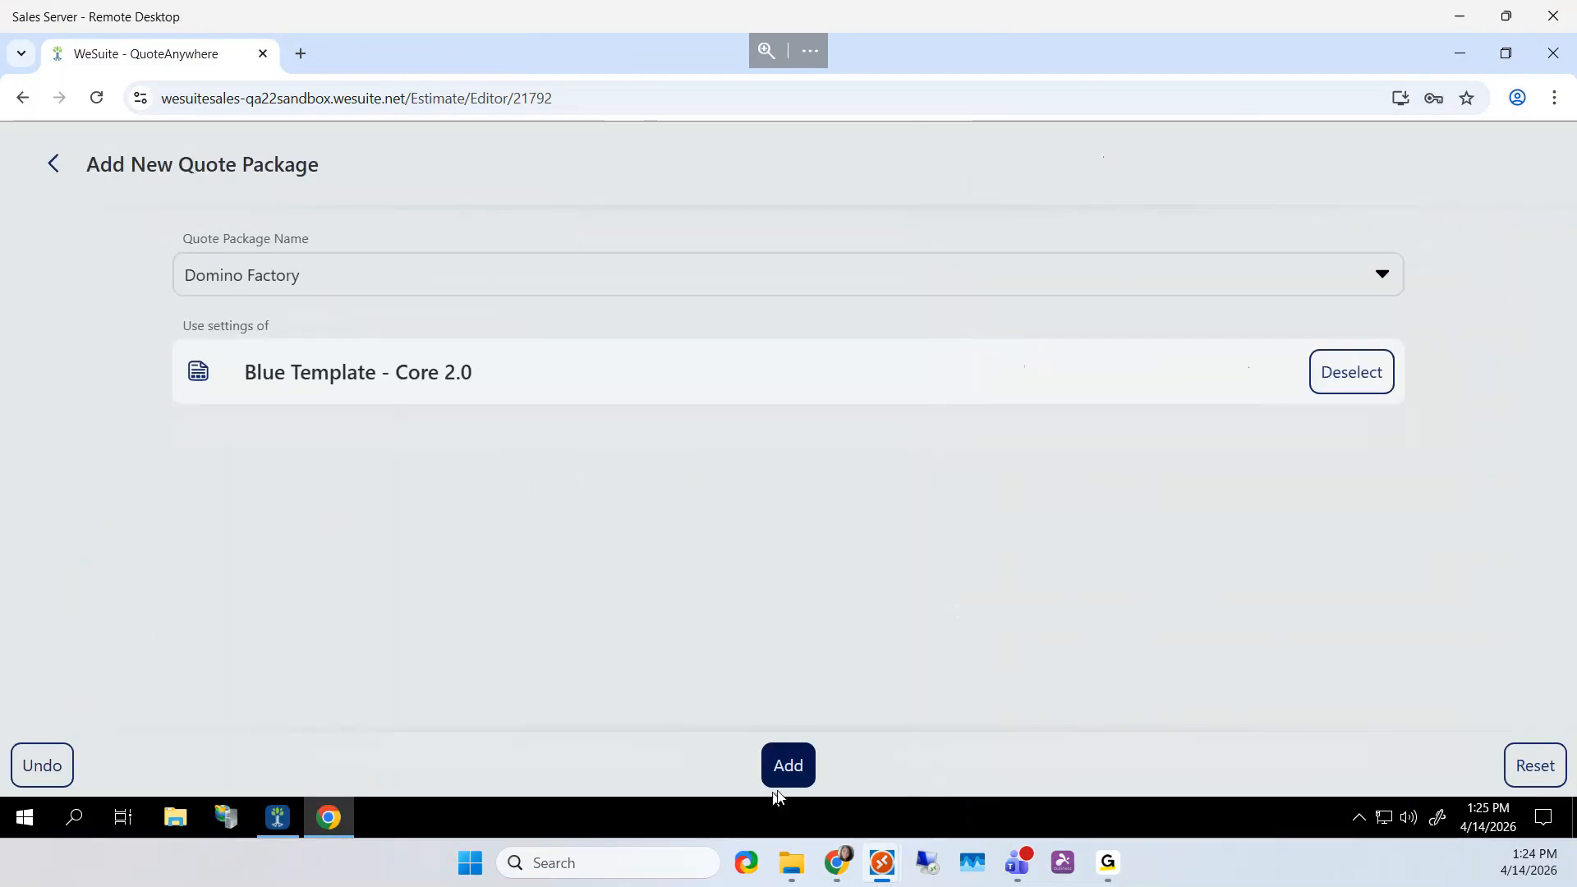
{"action": "left_click", "coordinate": [792, 768]}
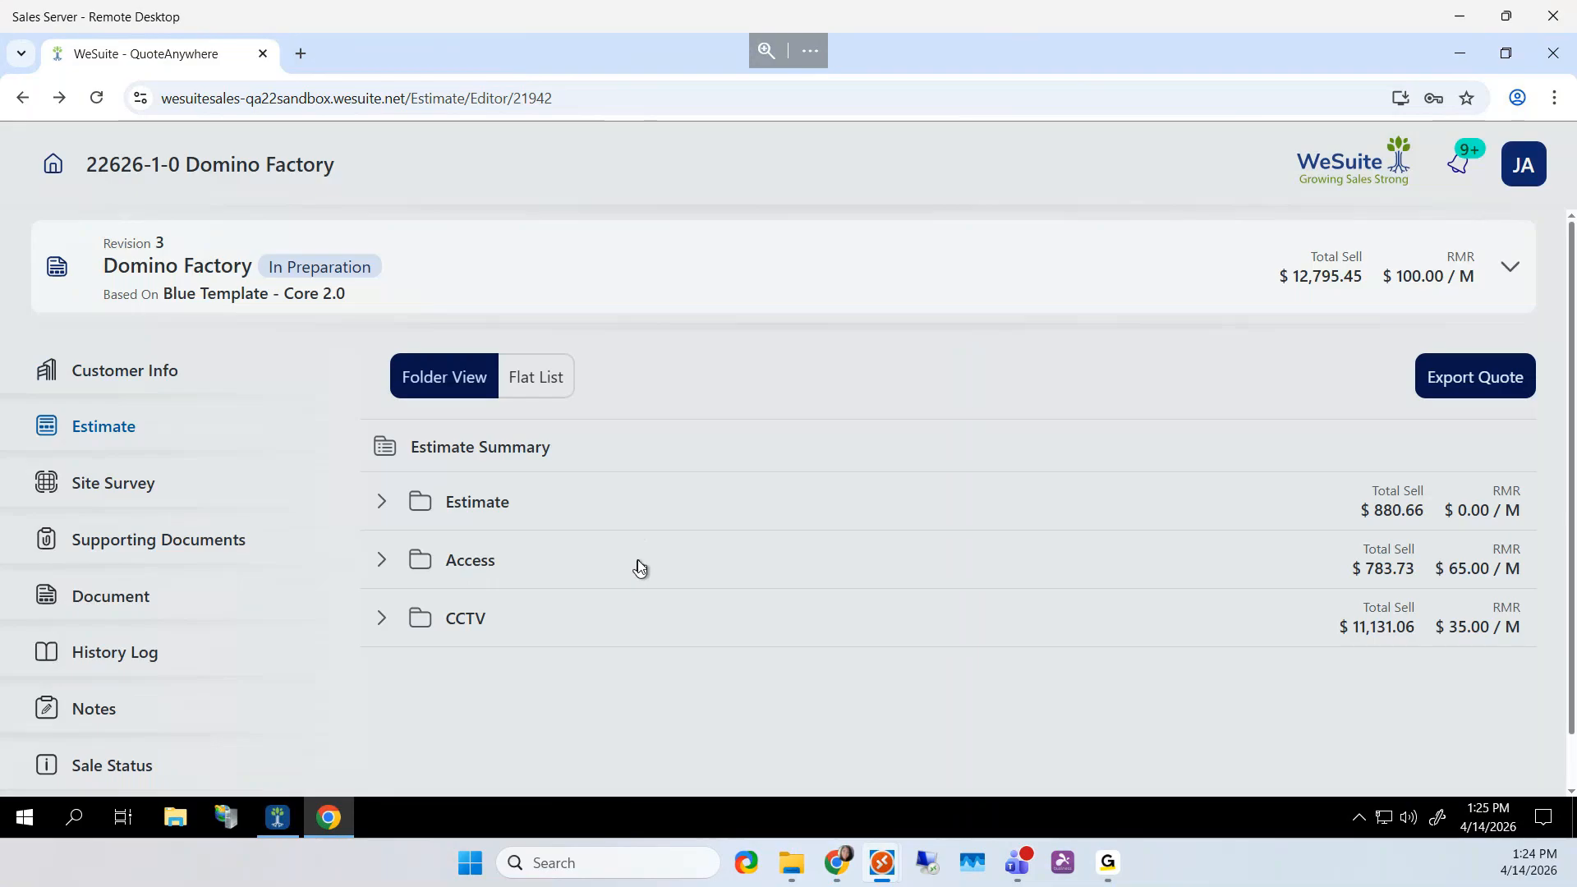
Delete the Access folder from the new package's estimate, and mark the quote package as sent, accepting the lock
{"action": "left_click", "coordinate": [638, 564]}
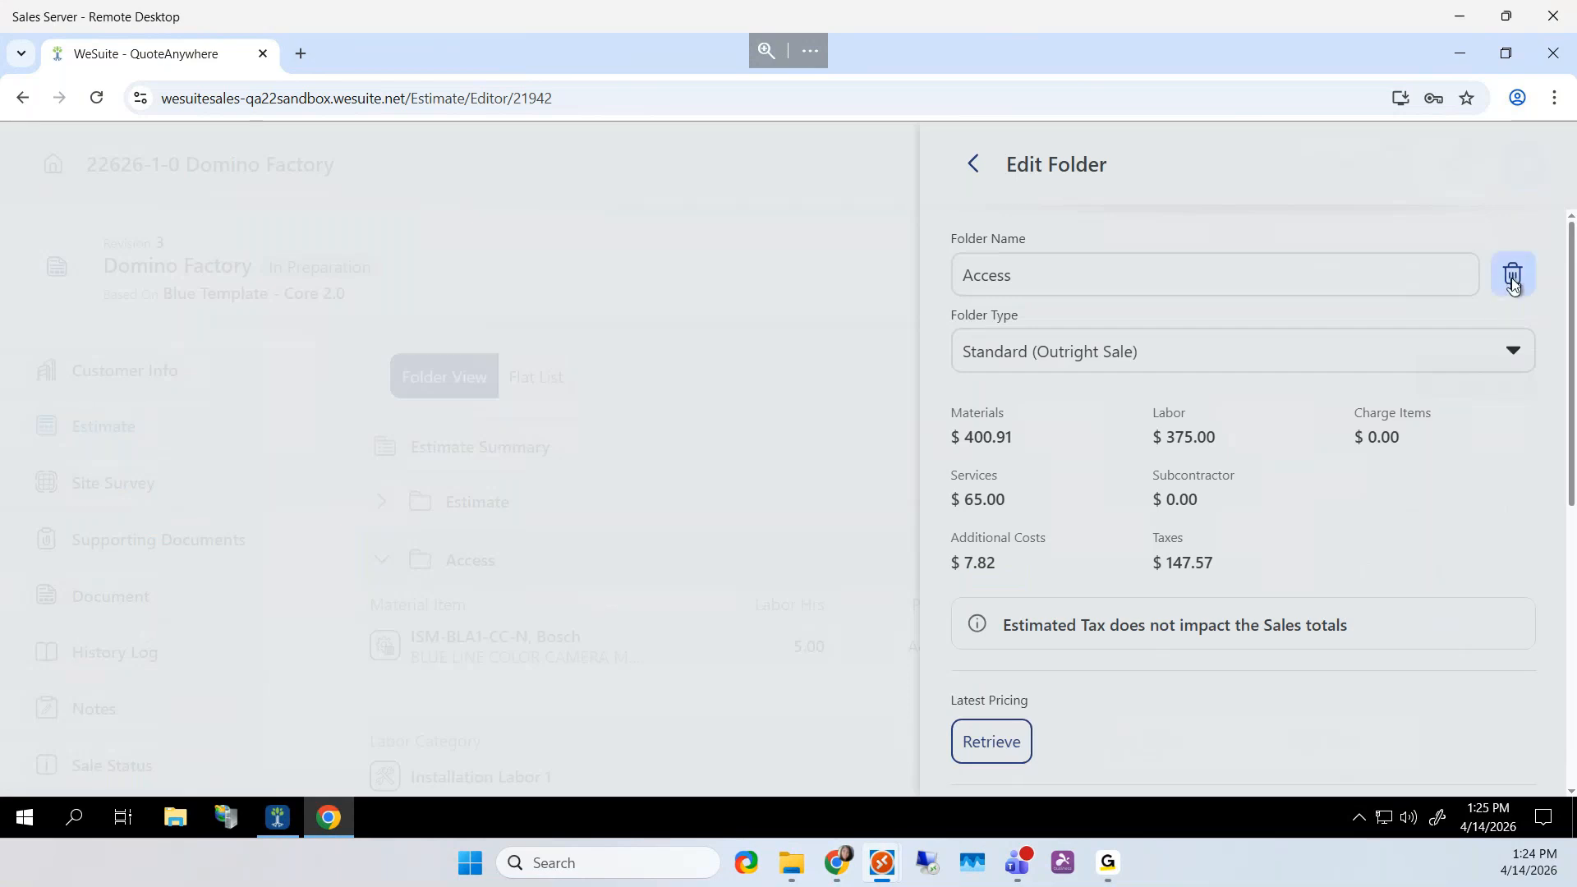
{"action": "left_click", "coordinate": [1513, 279]}
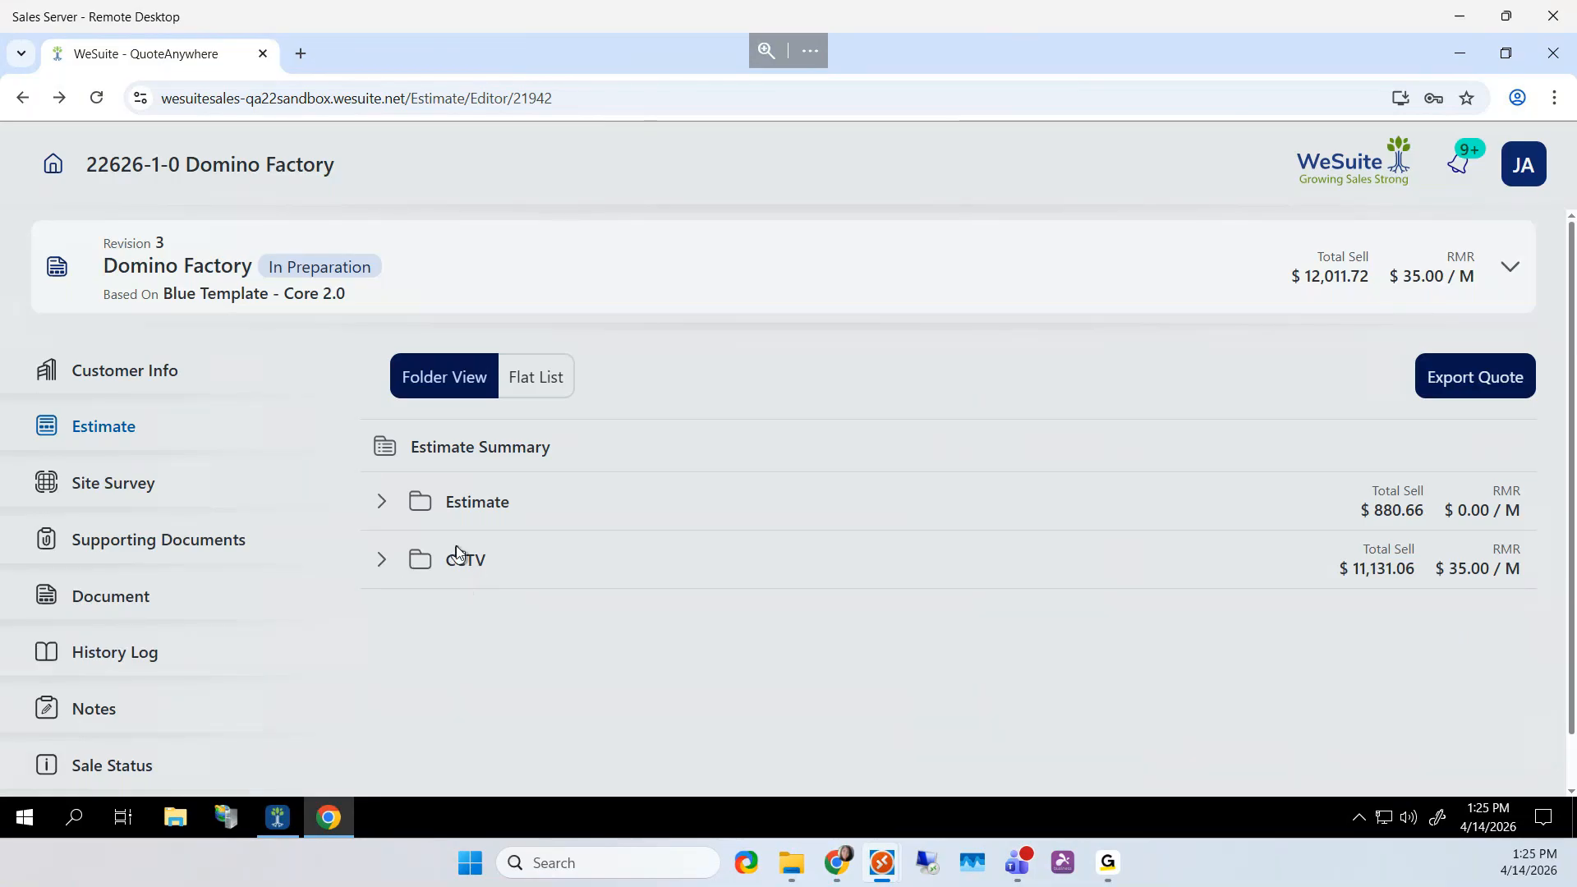
{"action": "left_click", "coordinate": [104, 605]}
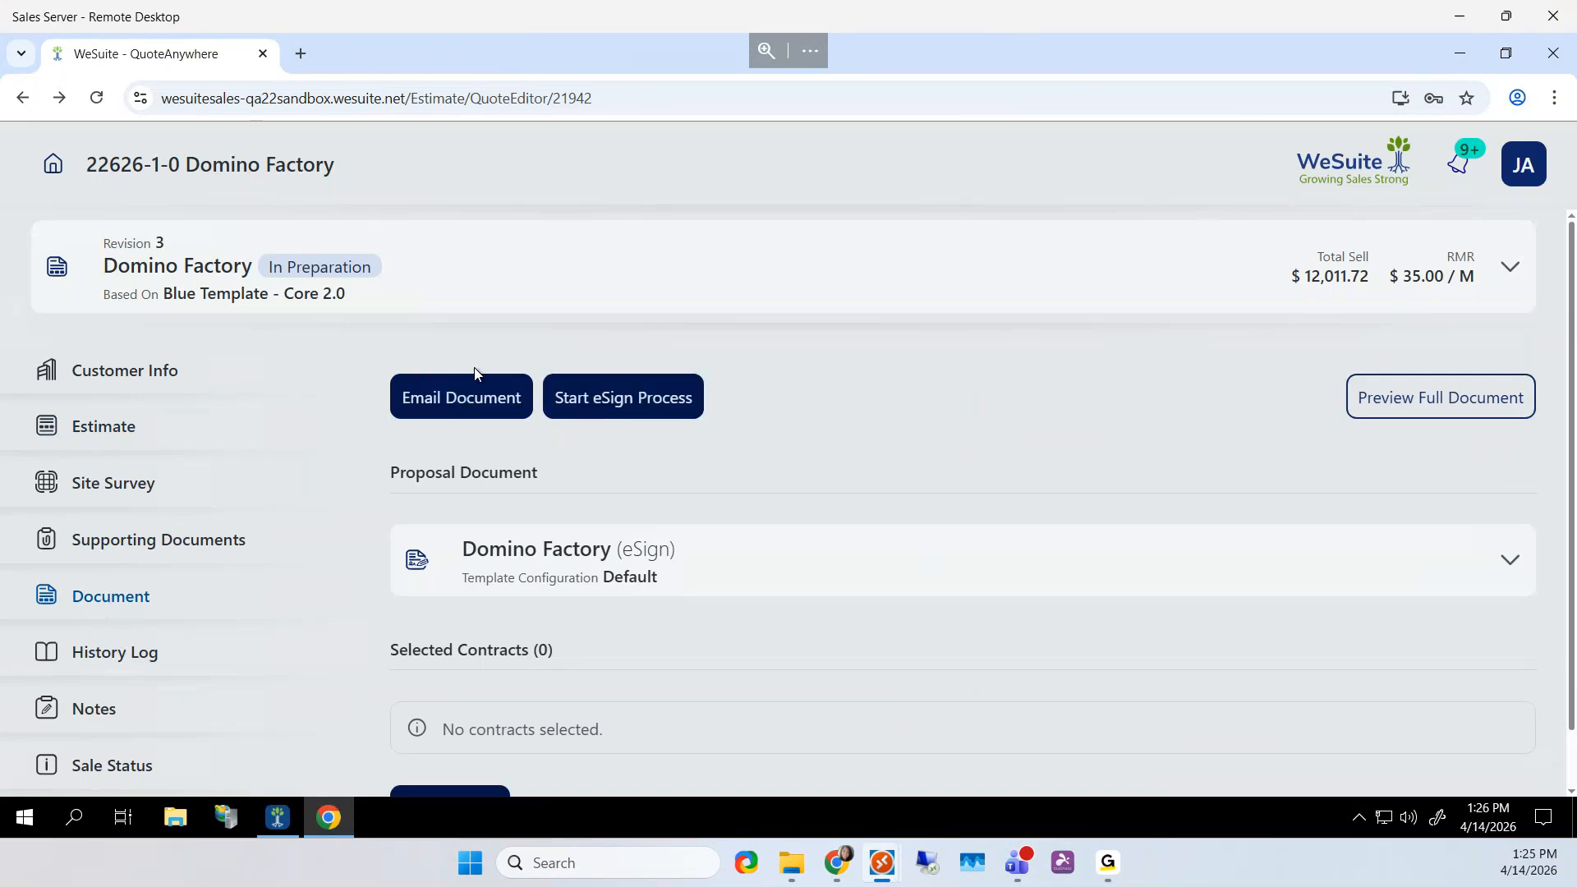
{"action": "left_click", "coordinate": [1510, 266]}
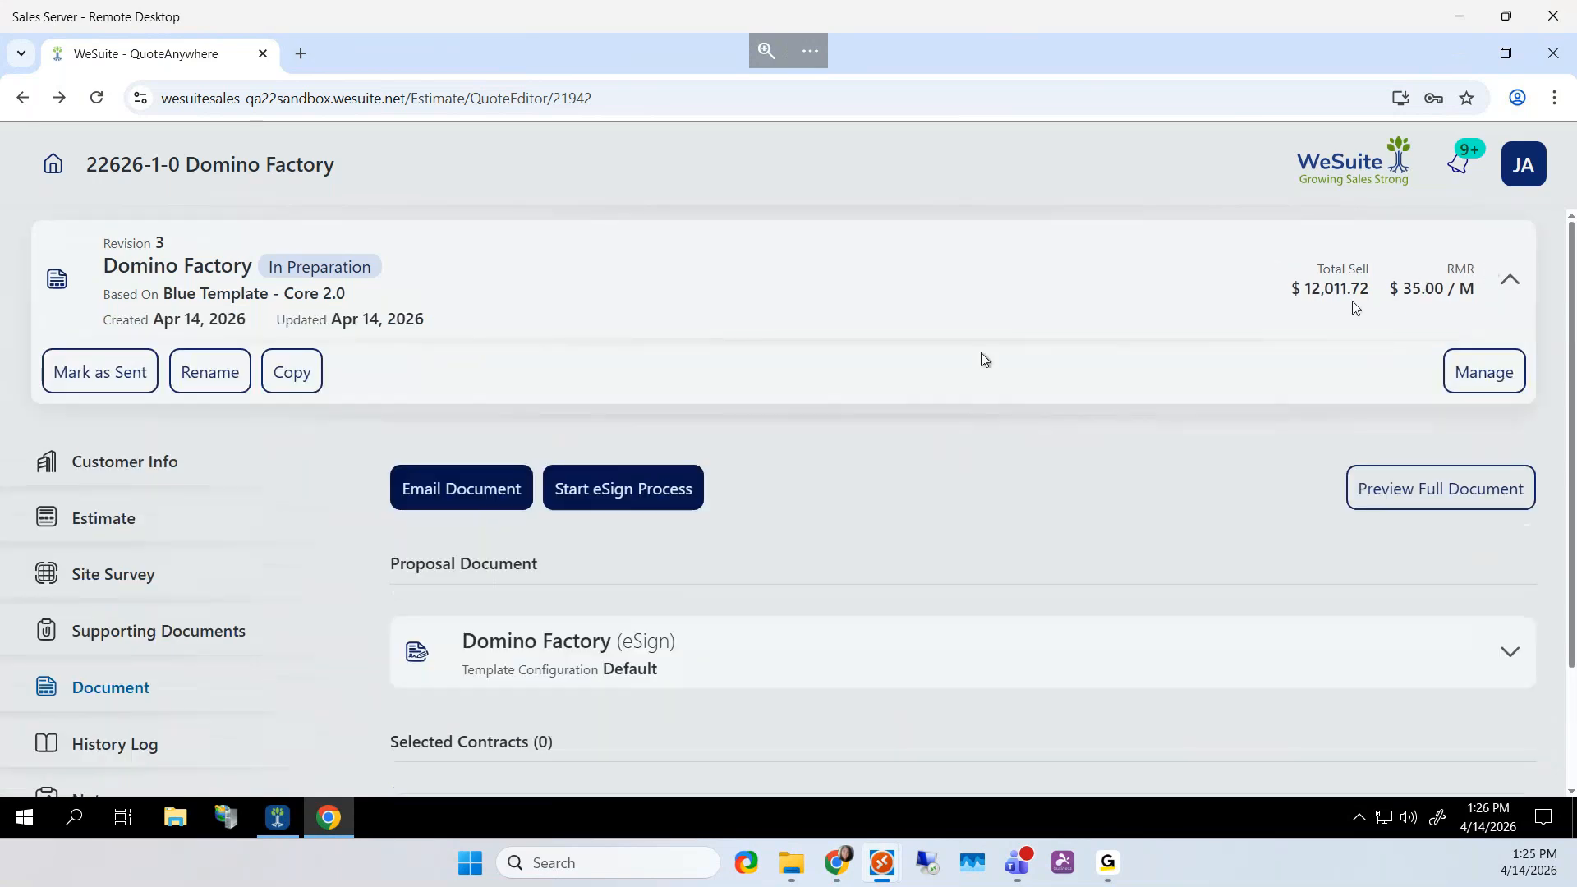
{"action": "left_click", "coordinate": [91, 380]}
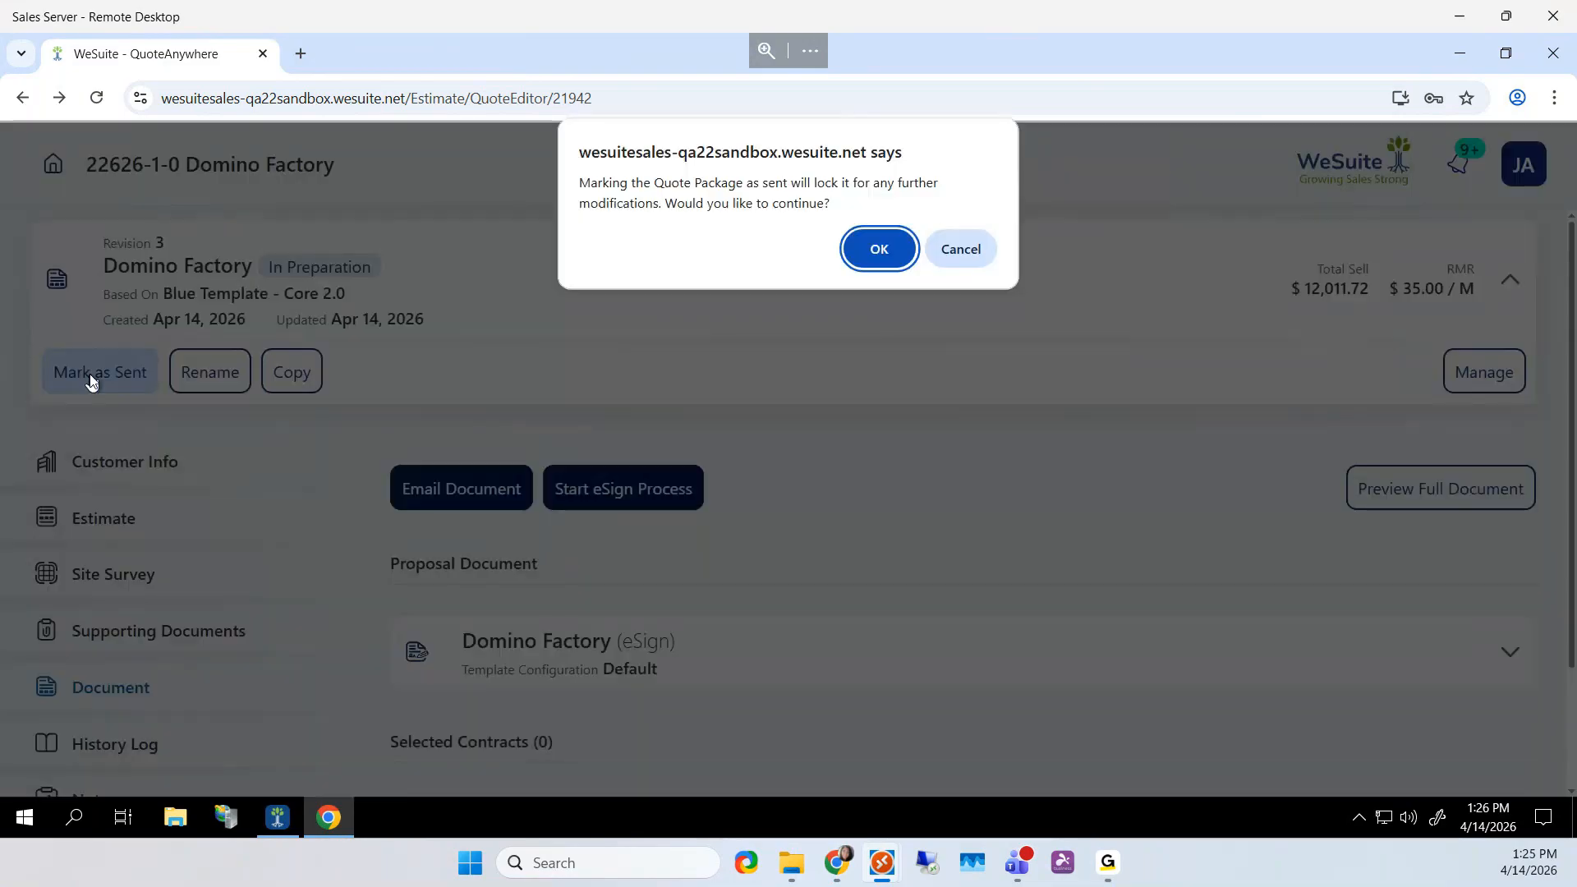
{"action": "left_click", "coordinate": [851, 249]}
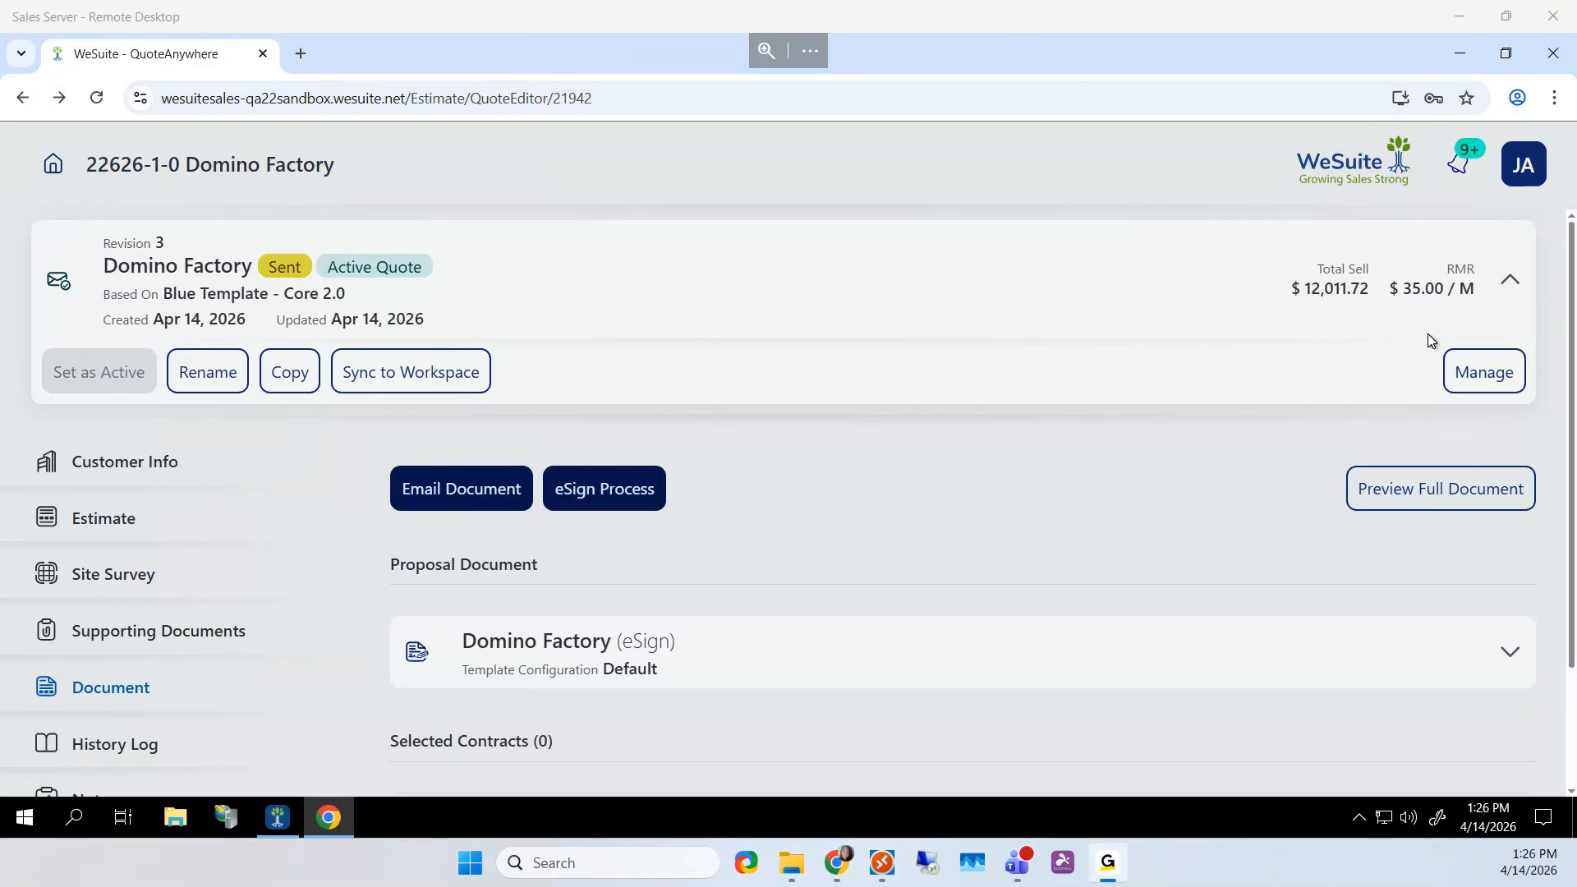
Select the Revision 1 Domino Factory package in the Quote Package Manager and sync it to the workspace
{"action": "left_click", "coordinate": [1469, 374]}
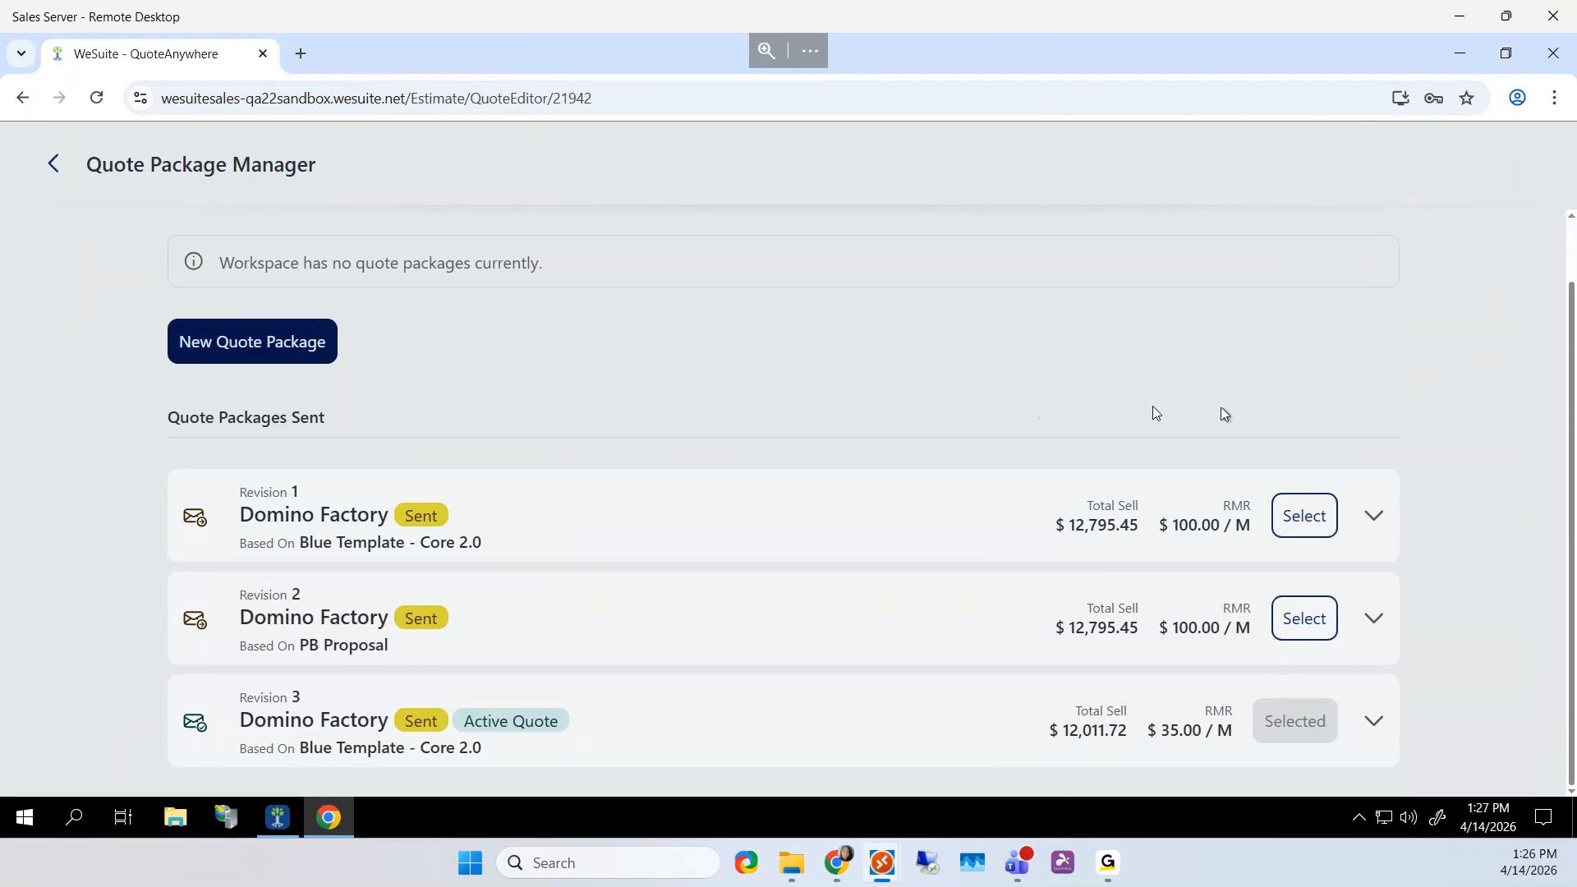
{"action": "left_click", "coordinate": [1302, 518]}
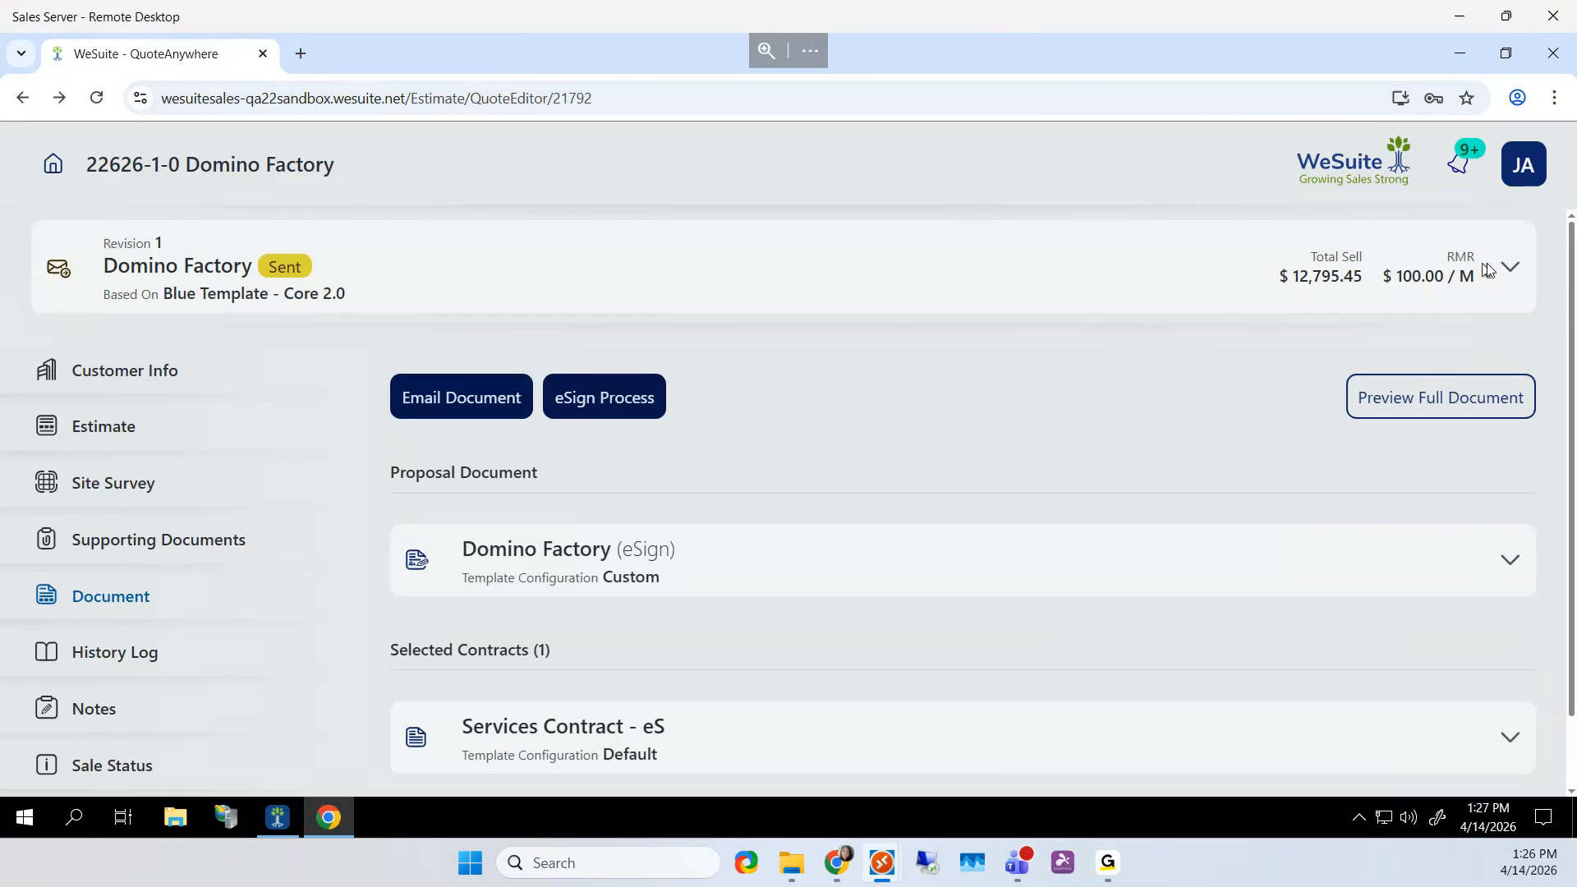
{"action": "left_click", "coordinate": [1508, 266]}
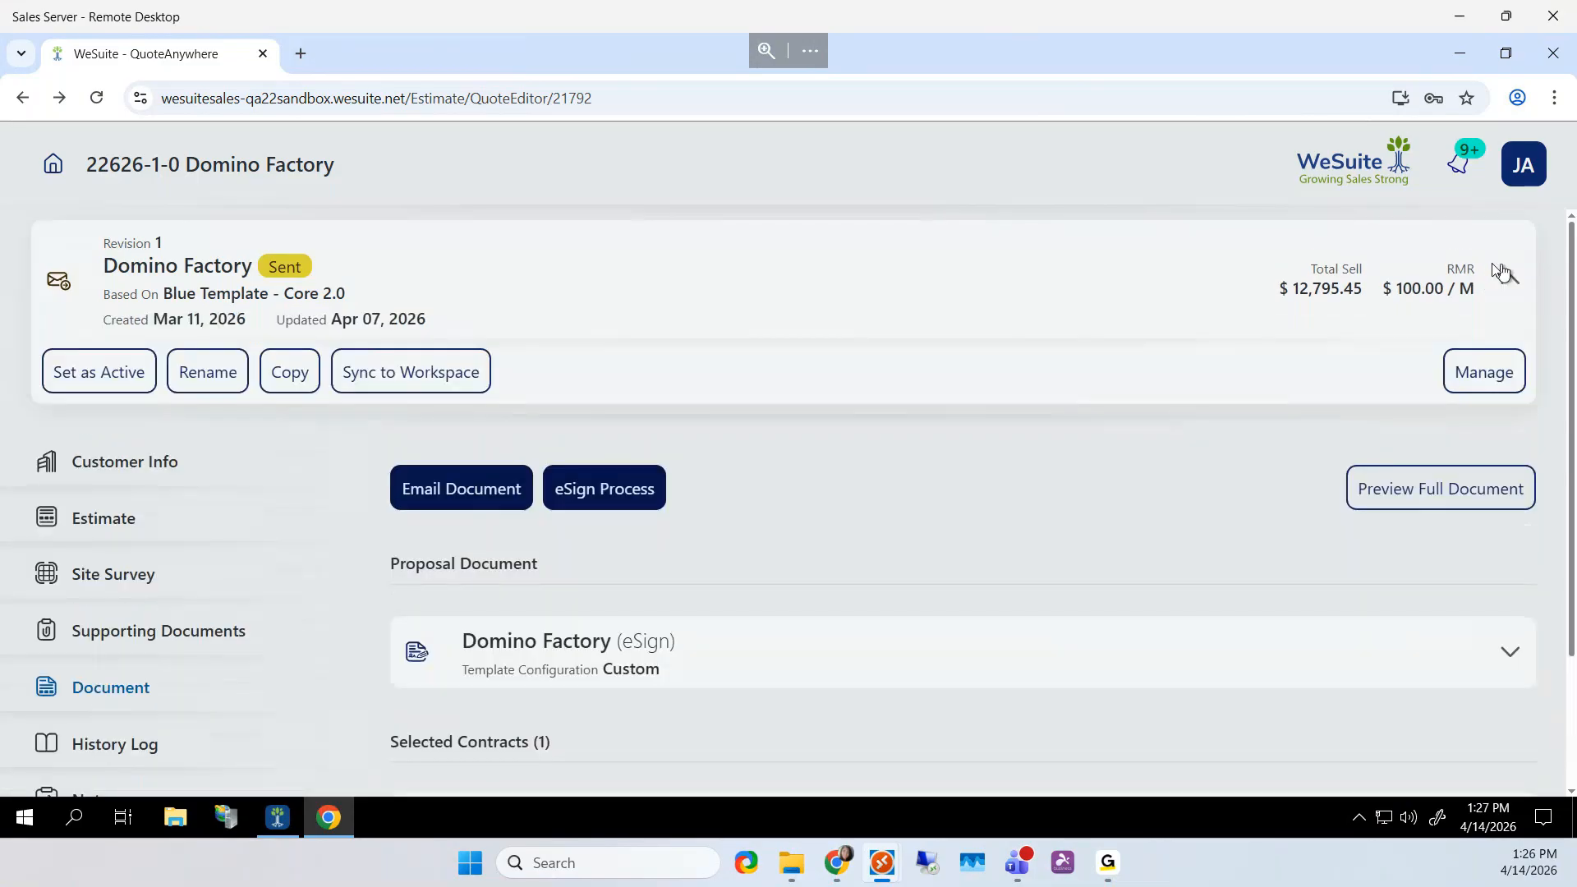
{"action": "left_click", "coordinate": [419, 376]}
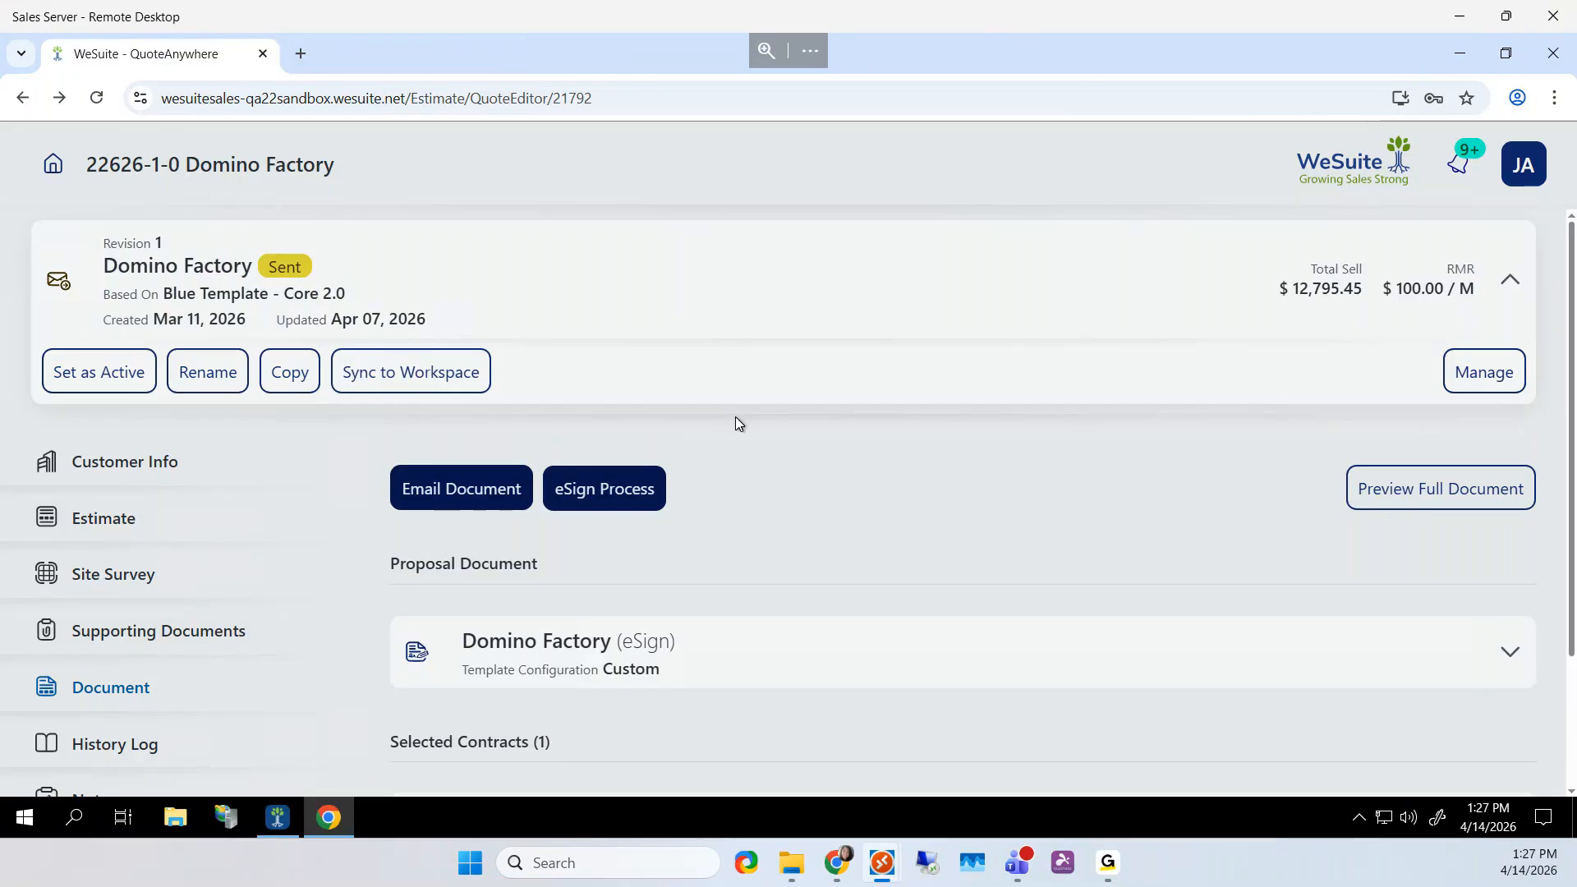
Review the actions available for the Revision 1 package in the Quote Package Manager, and select the Revision 3 package
{"action": "left_click", "coordinate": [1486, 371]}
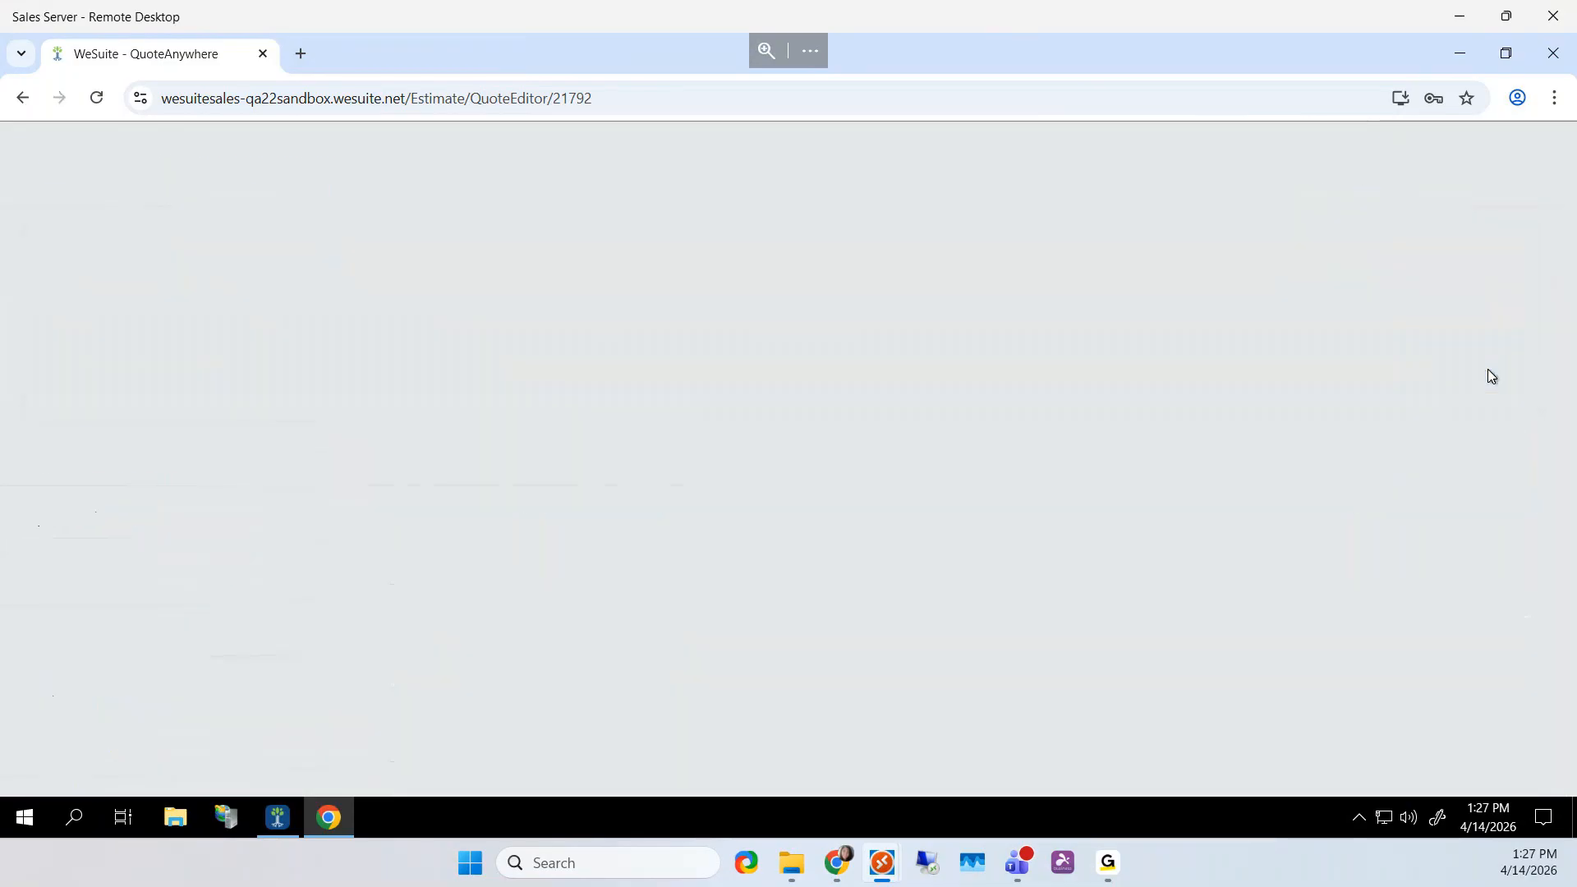
{"action": "scroll", "coordinate": [908, 554], "scroll_direction": "down", "scroll_amount": 1}
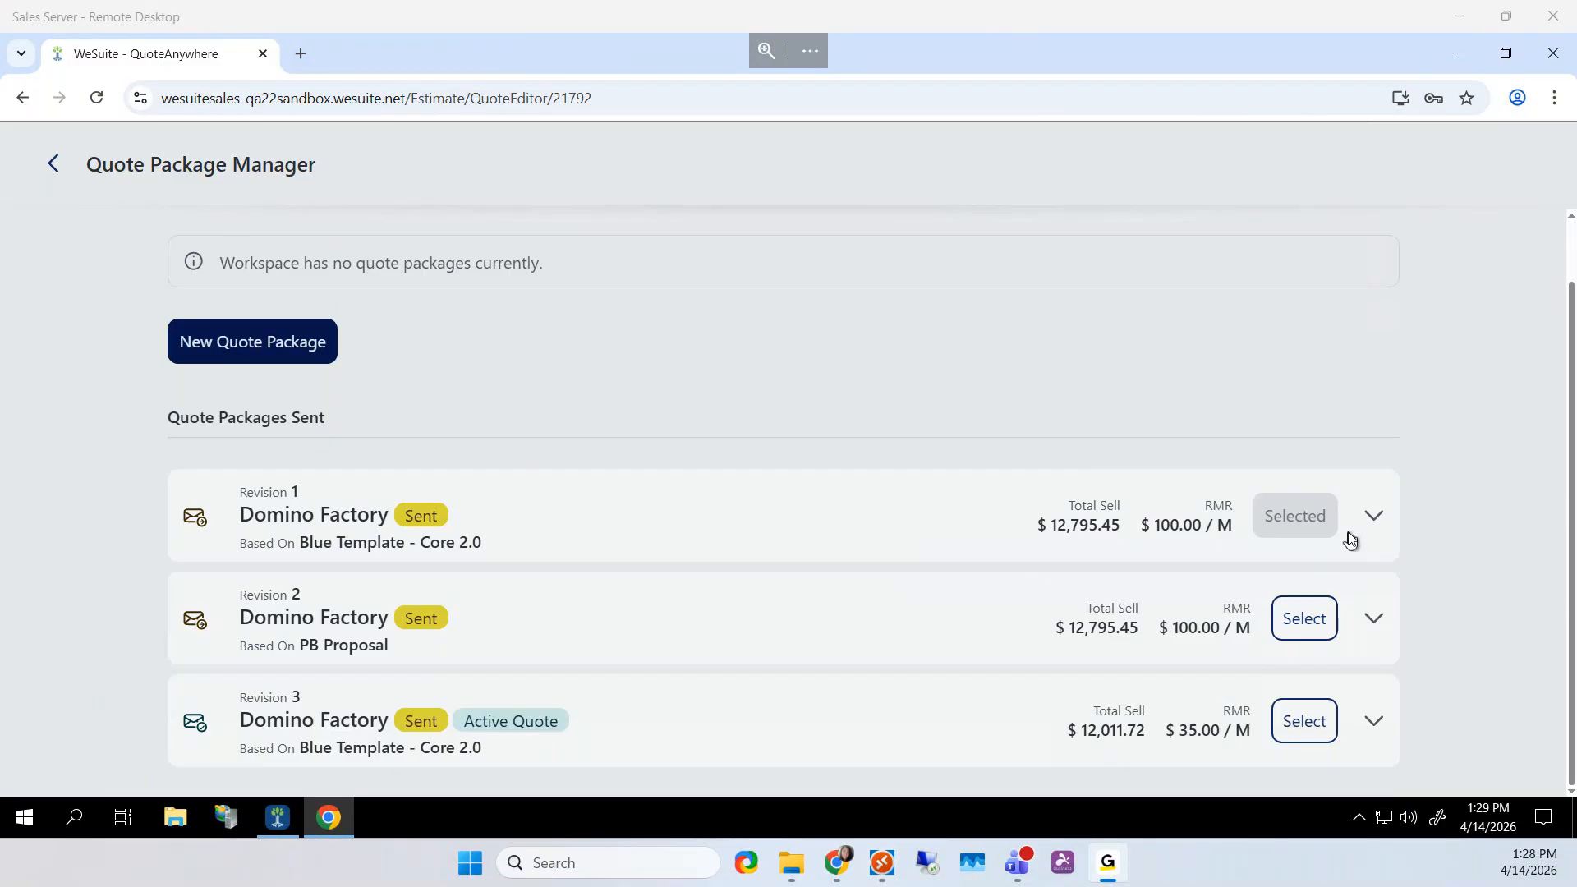
{"action": "left_click", "coordinate": [1377, 526]}
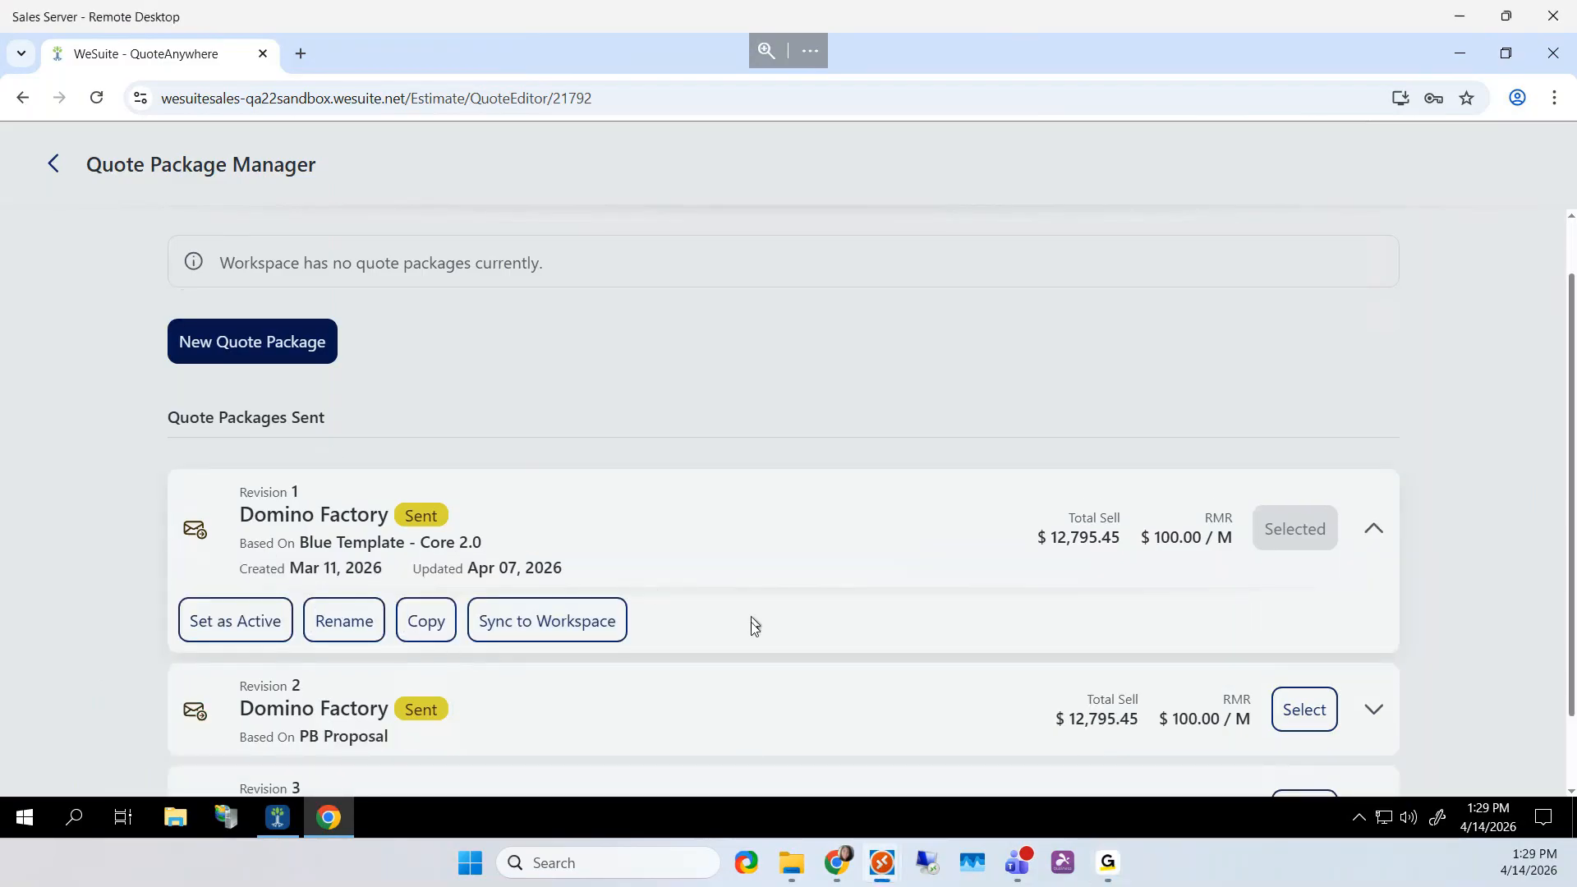
{"action": "scroll", "coordinate": [749, 626], "scroll_direction": "down", "scroll_amount": 2}
{"action": "left_click", "coordinate": [1304, 722]}
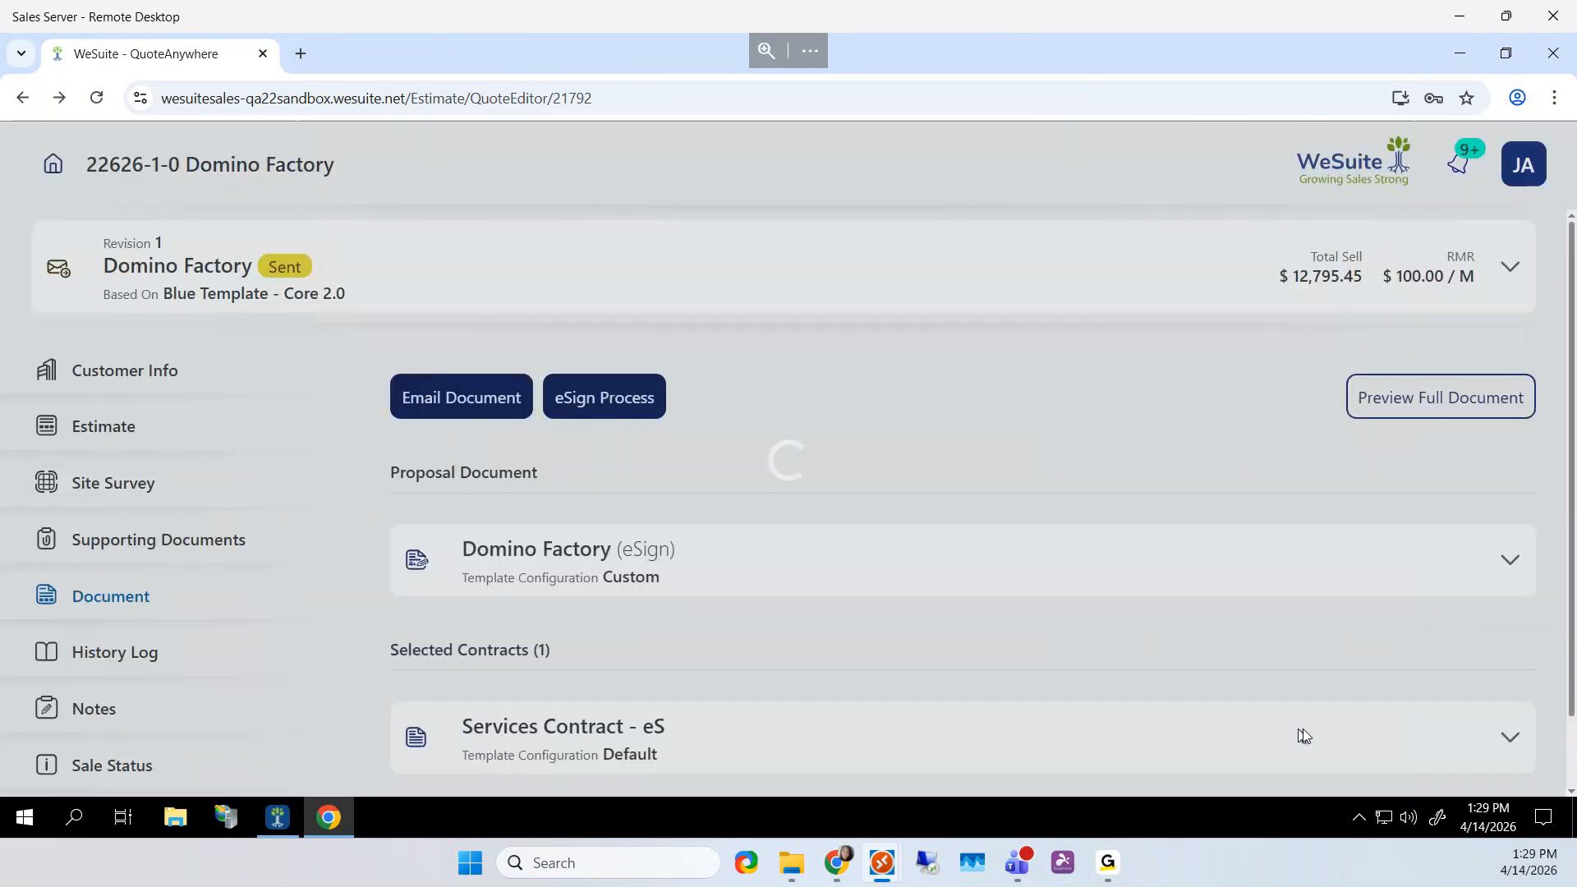
Prepare an email of the Revision 3 document, add the system user as a second recipient, and leave the email unsent
{"action": "left_click", "coordinate": [450, 399]}
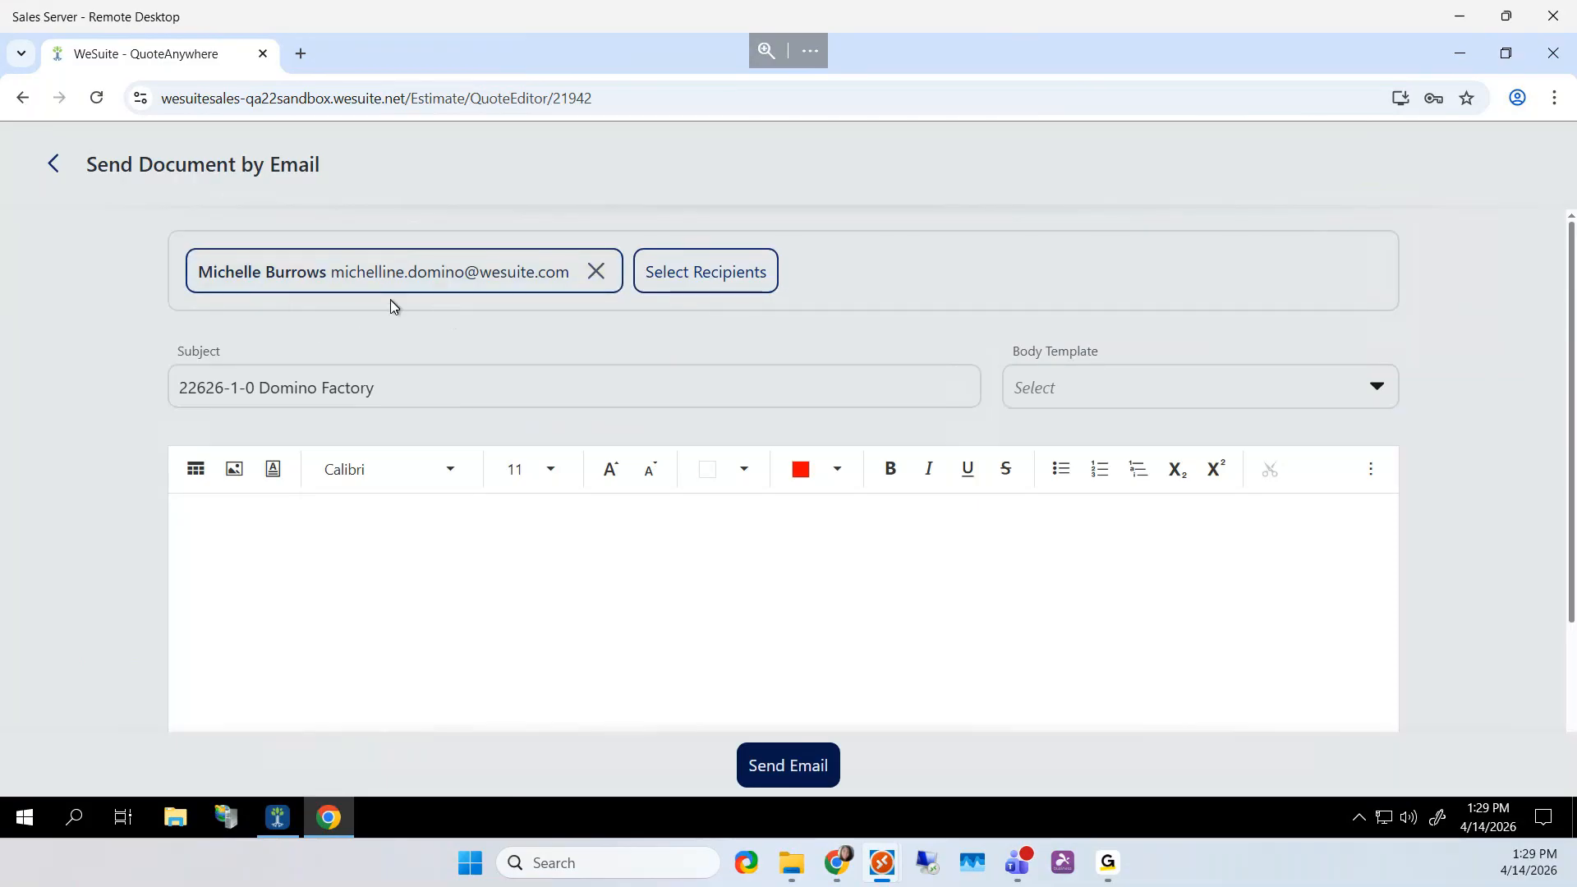
{"action": "left_click", "coordinate": [713, 264]}
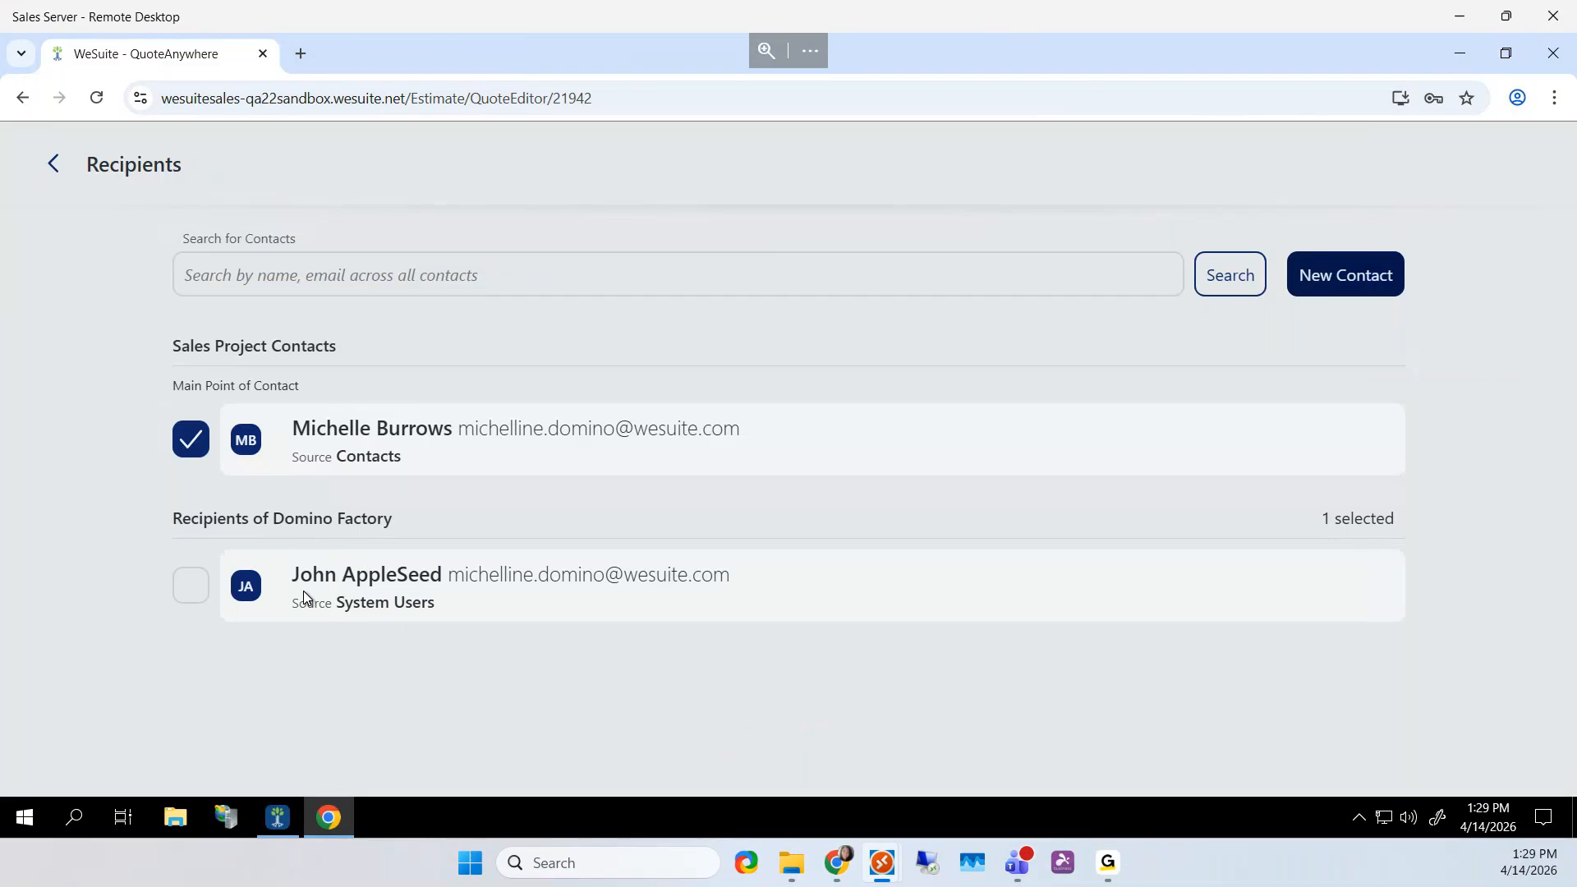
{"action": "left_click", "coordinate": [191, 587]}
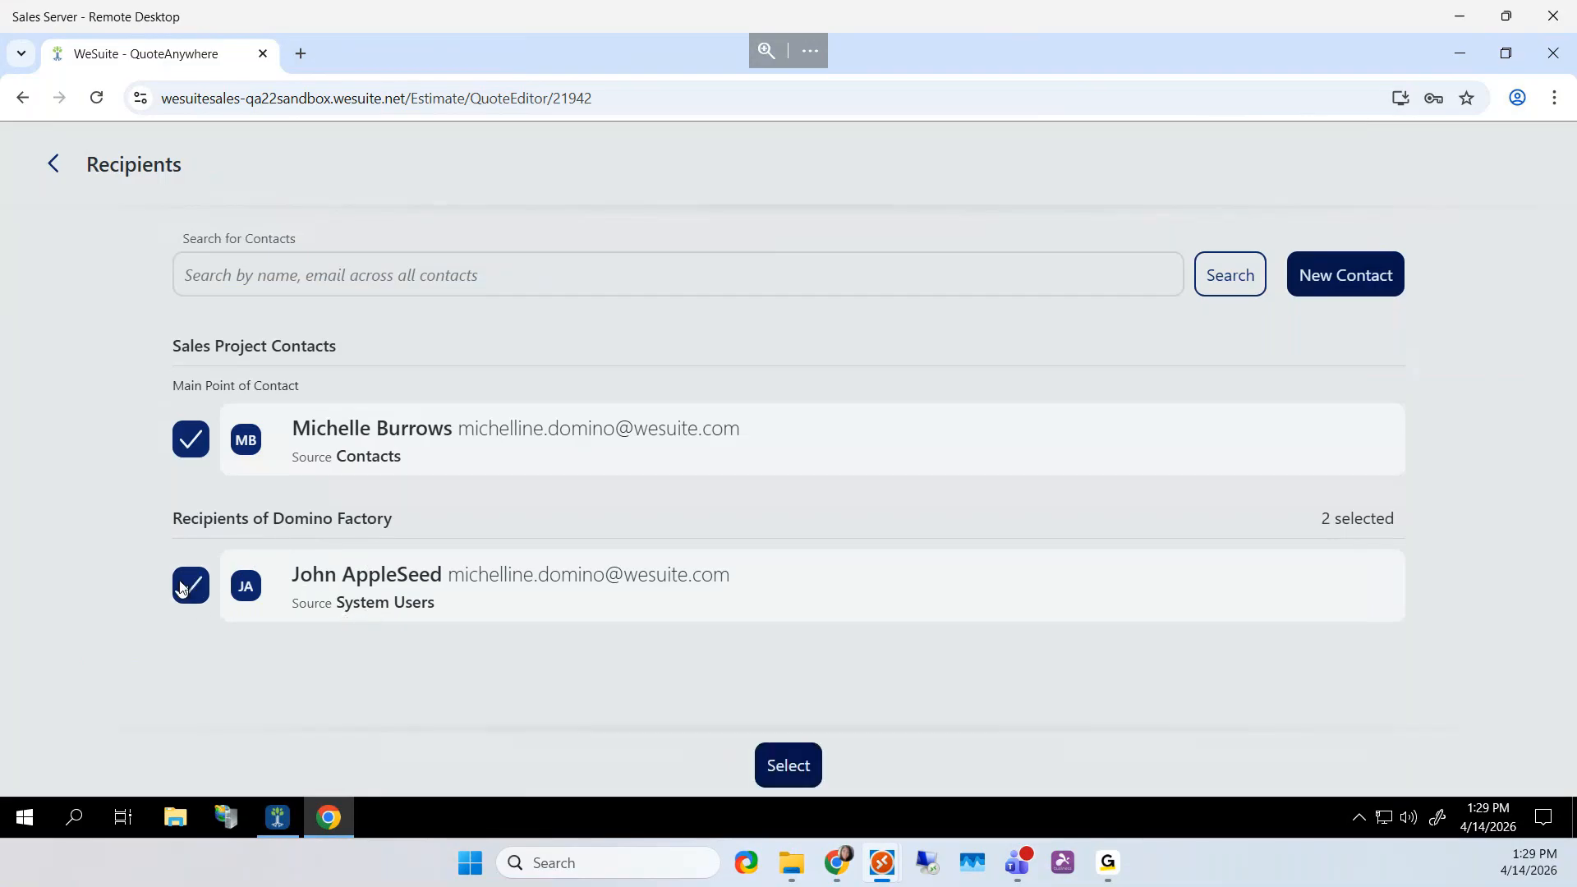
{"action": "left_click", "coordinate": [805, 766]}
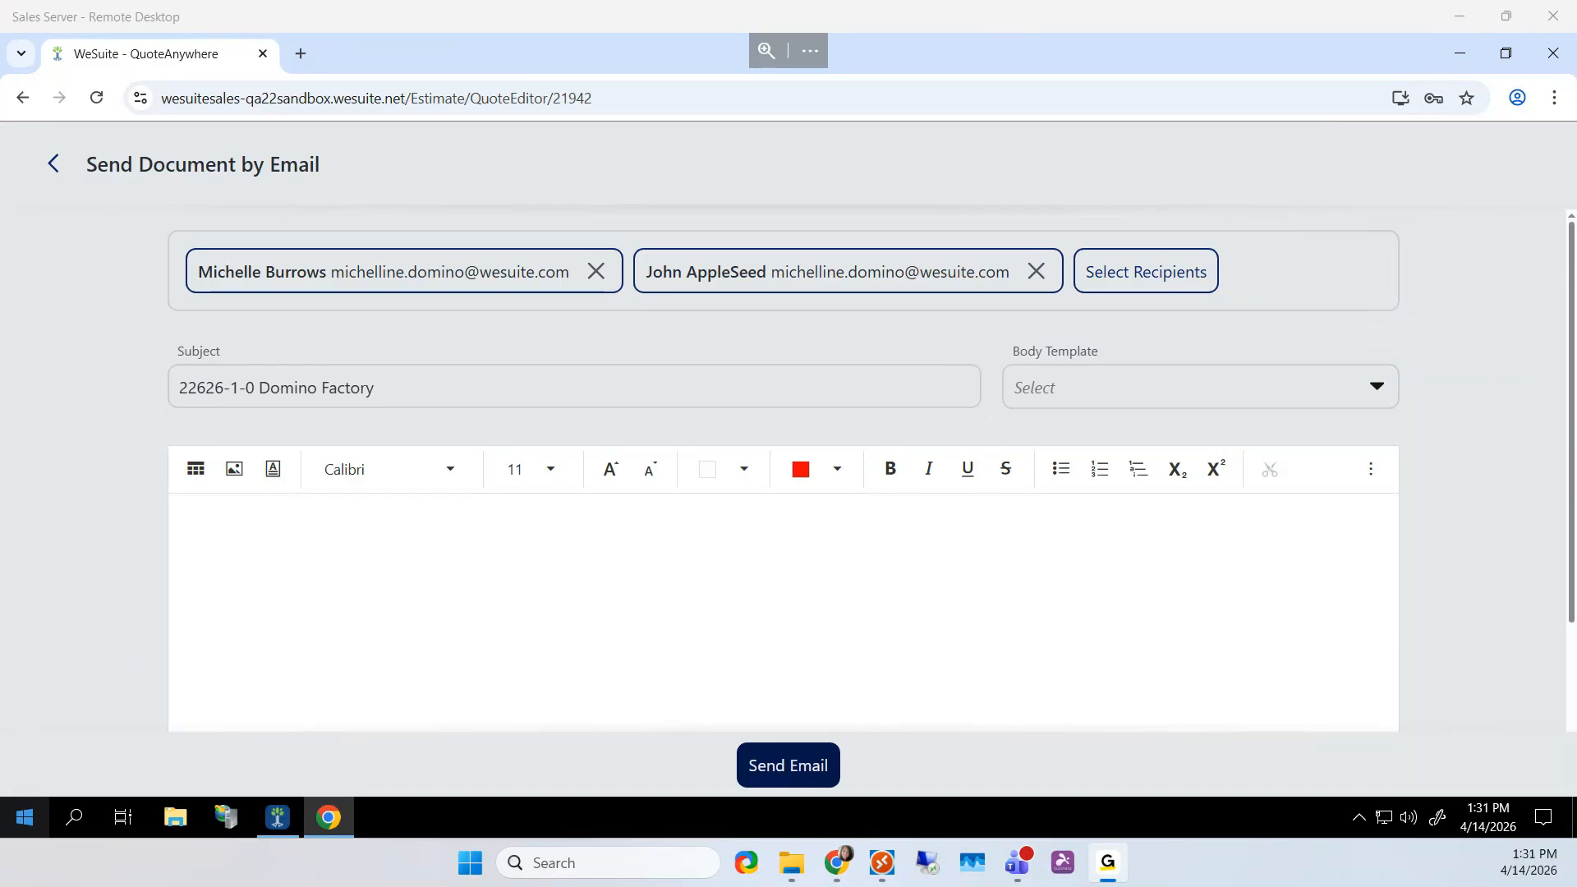
{"action": "left_click", "coordinate": [56, 165]}
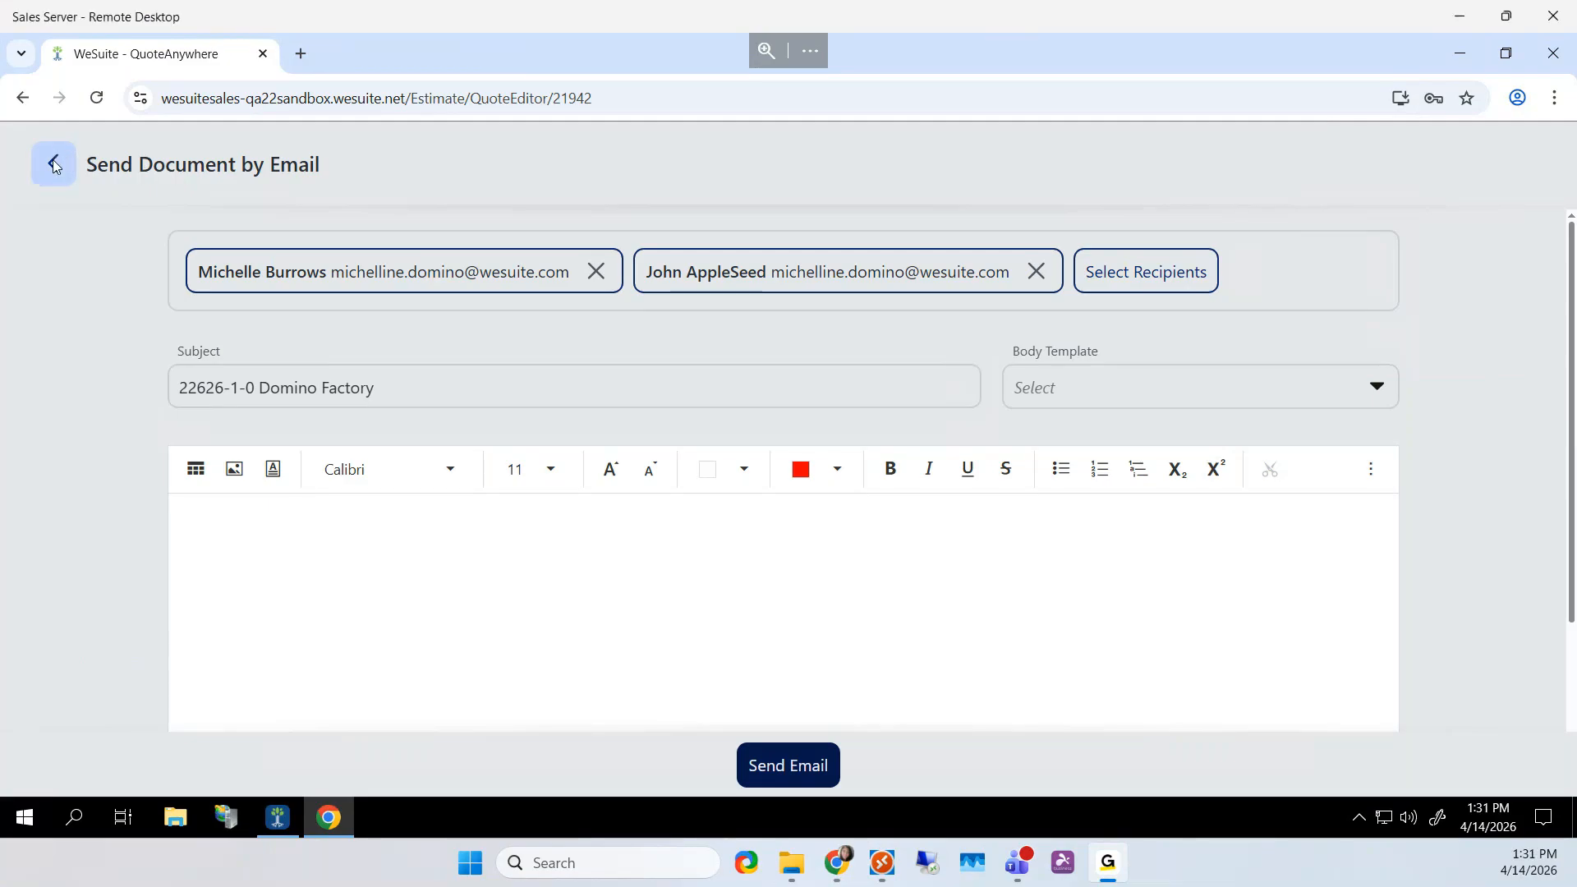